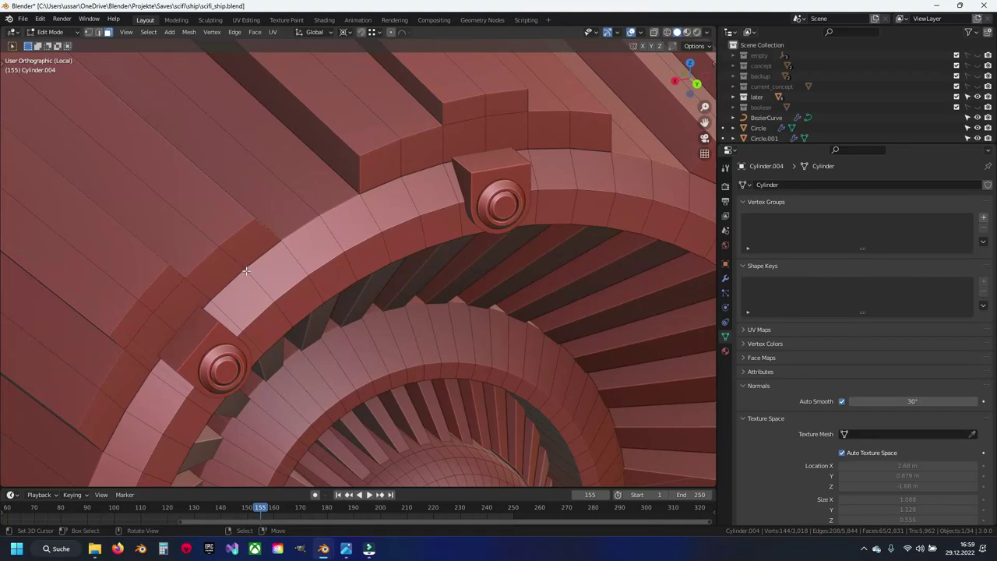
Select a first strip of outer-ring faces and set the pivot point to the active element
left_click(254, 245)
left_click(122, 397, "ctrl")
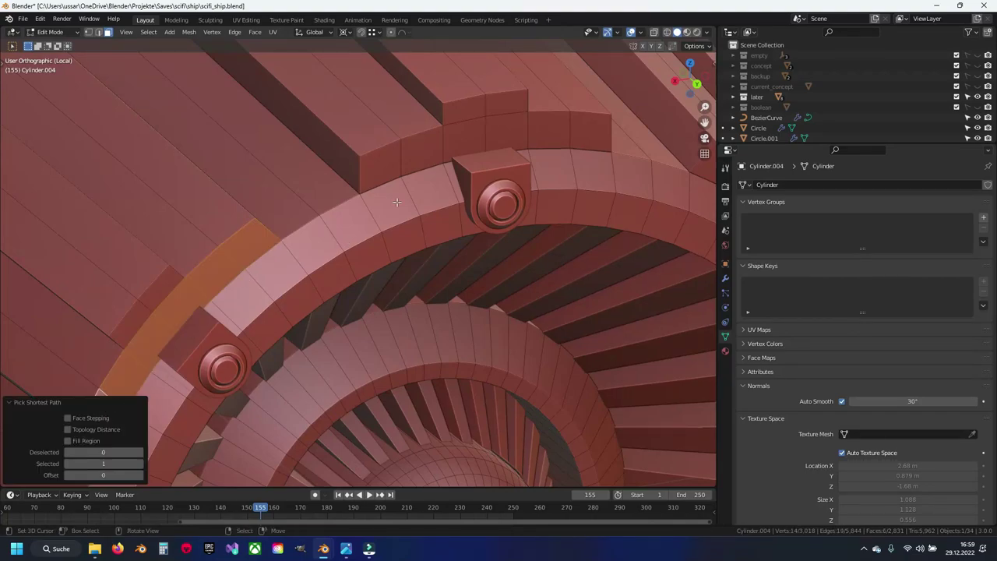
left_click(578, 128, "ctrl")
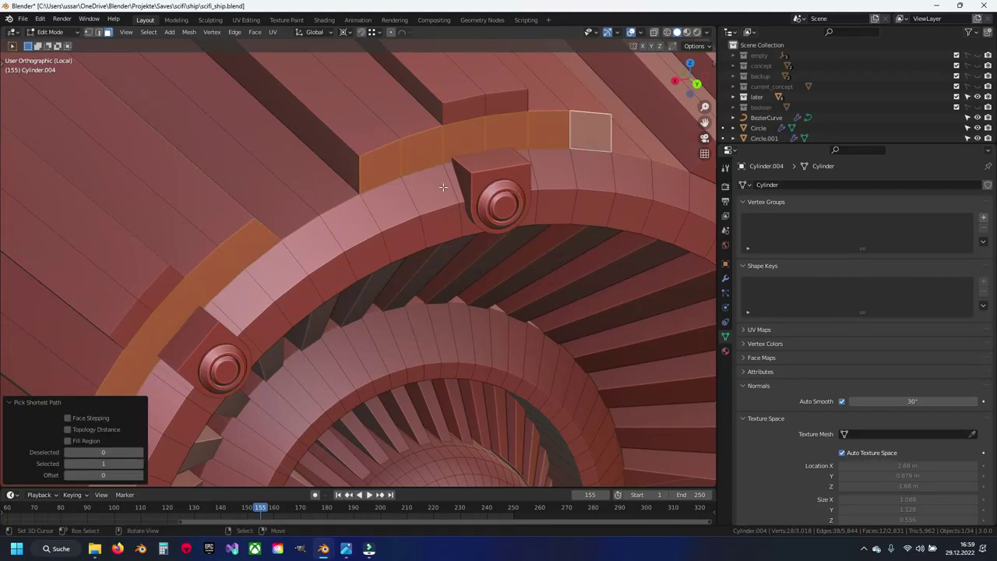
left_click(343, 35)
left_click(356, 79)
left_click_drag(348, 248, 357, 255)
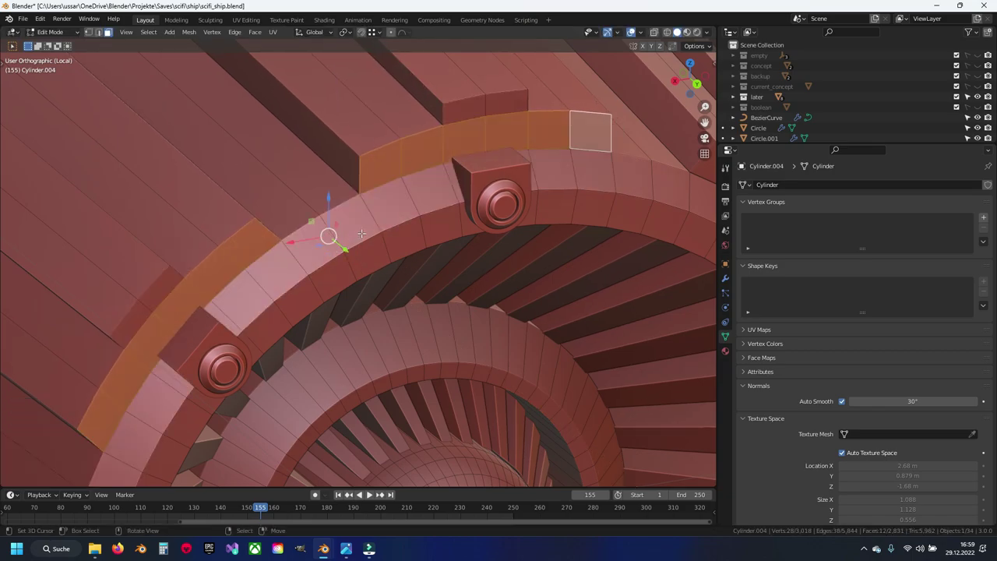
Add face strips along the arch's right side and across its top between the bolts
key("1")
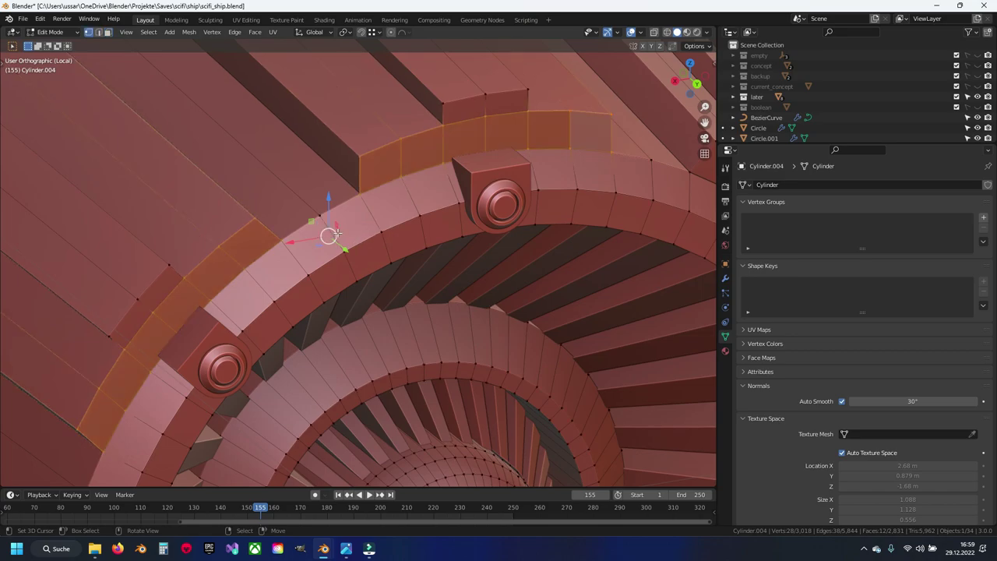
middle_click_drag(318, 222, 408, 200)
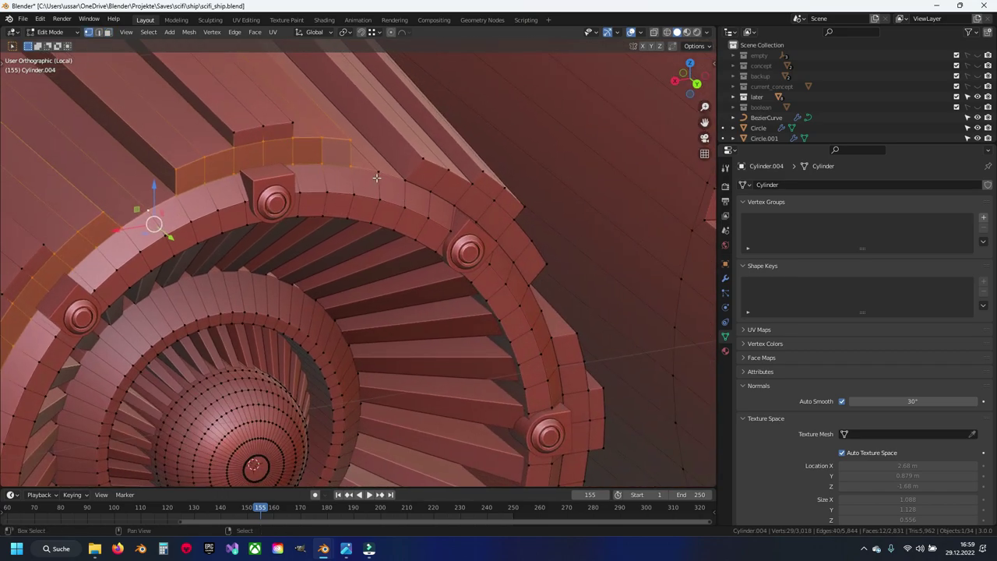
key("3")
left_click(427, 175, "shift")
left_click(530, 265, "ctrl")
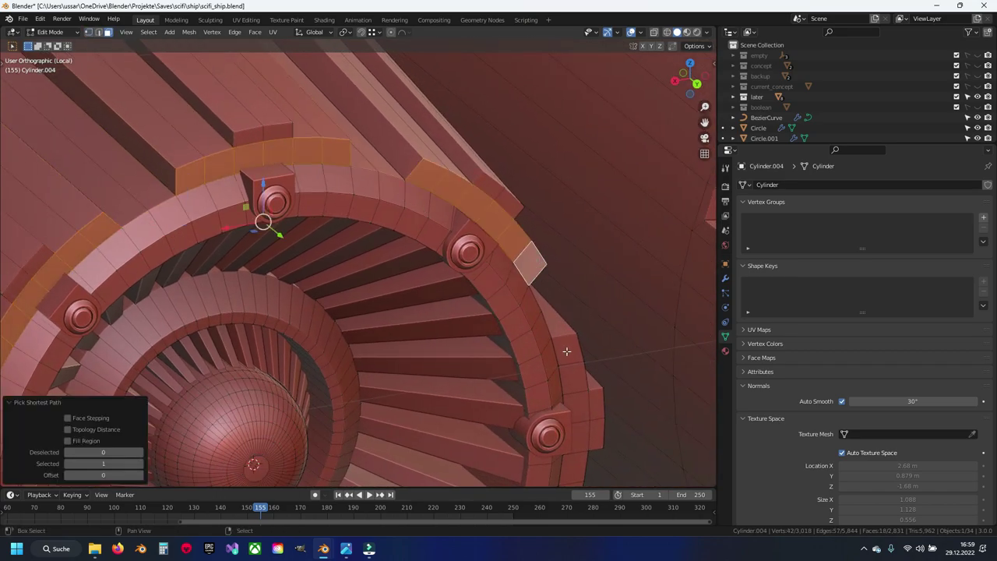
left_click(583, 353, "shift")
middle_click_drag(583, 352, 561, 366)
left_click(557, 385, "ctrl")
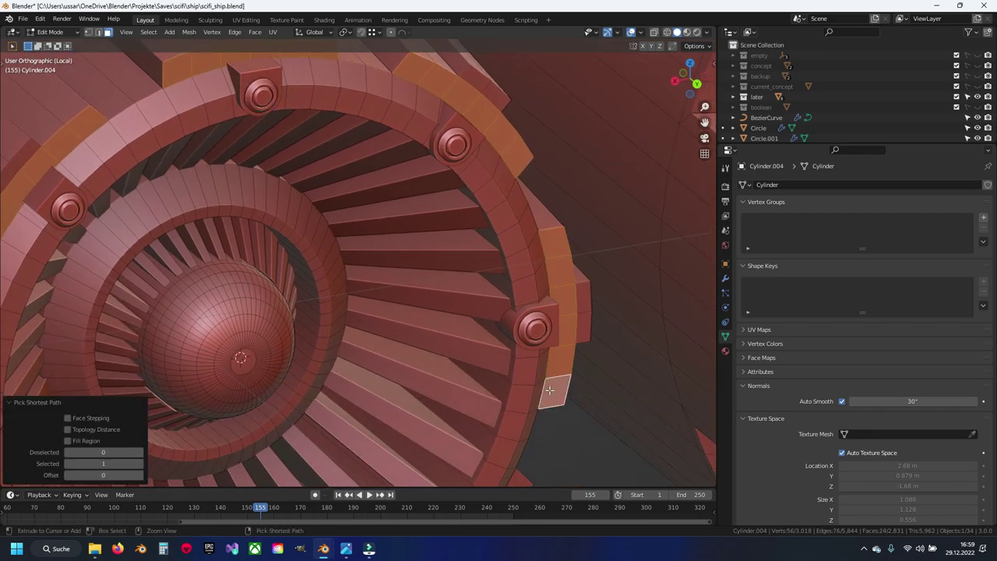
middle_click_drag(582, 298, 541, 222)
left_click(541, 222, "shift")
left_click(282, 156, "ctrl")
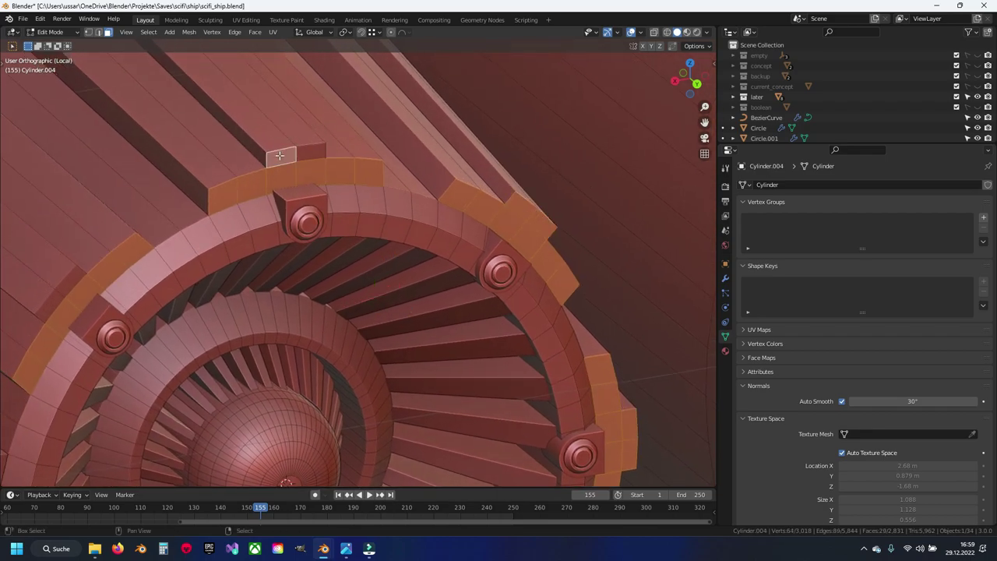
Extend the selection down the ring's left side, including the side block face
mouse_move(275, 180)
middle_mouse_down()
mouse_move(248, 195)
mouse_move(240, 265)
middle_mouse_up()
left_click(245, 197, "shift")
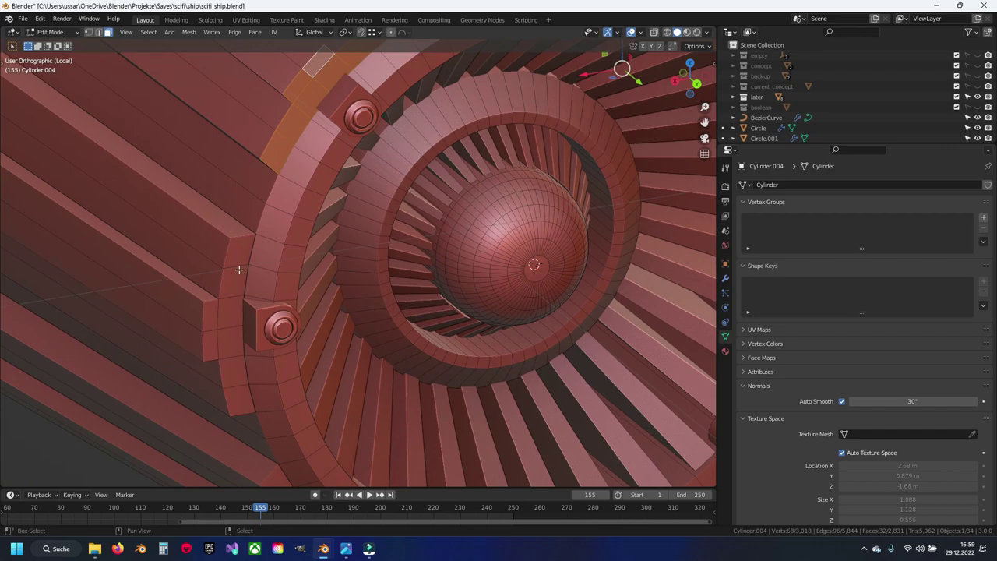
left_click(240, 254, "shift")
left_click(235, 399, "ctrl")
key("ctrl+z")
left_click(211, 332, "shift")
Add face strips along the lower ring and up to the upper-right bolt
middle_click_drag(211, 331, 306, 228)
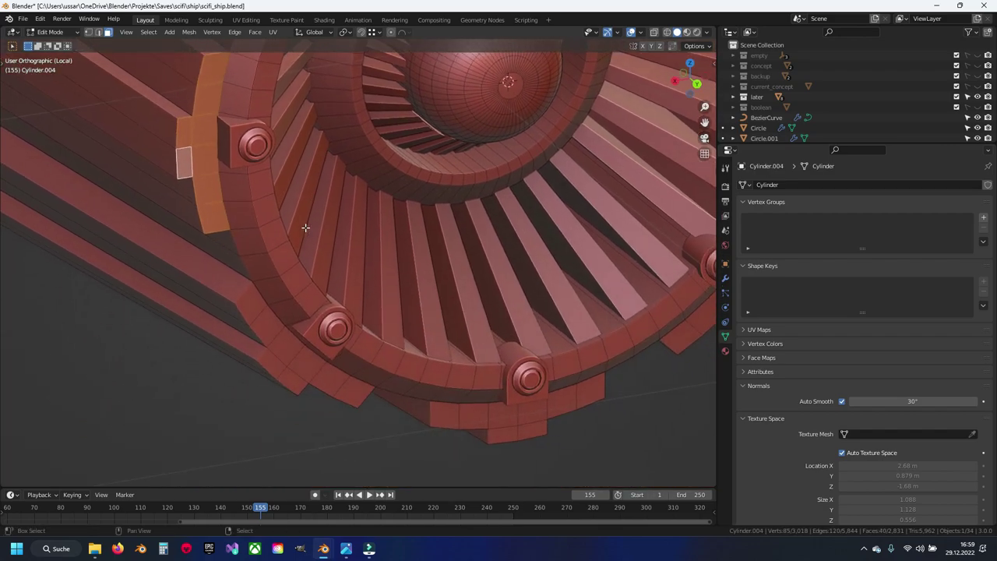
left_click(250, 303, "shift")
left_click(351, 388, "ctrl")
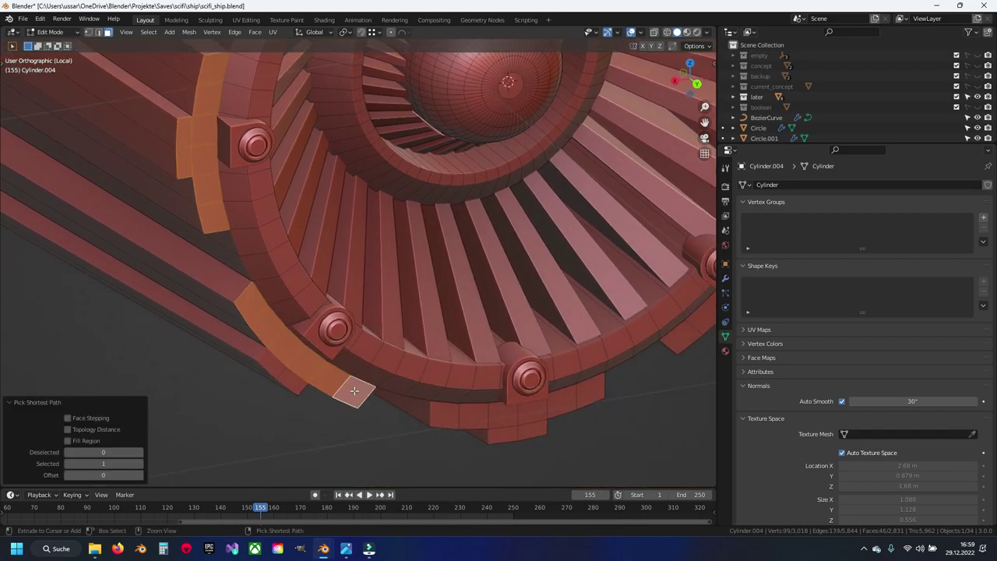
left_click(273, 363, "shift")
left_click(444, 414, "shift")
left_click(590, 407, "ctrl")
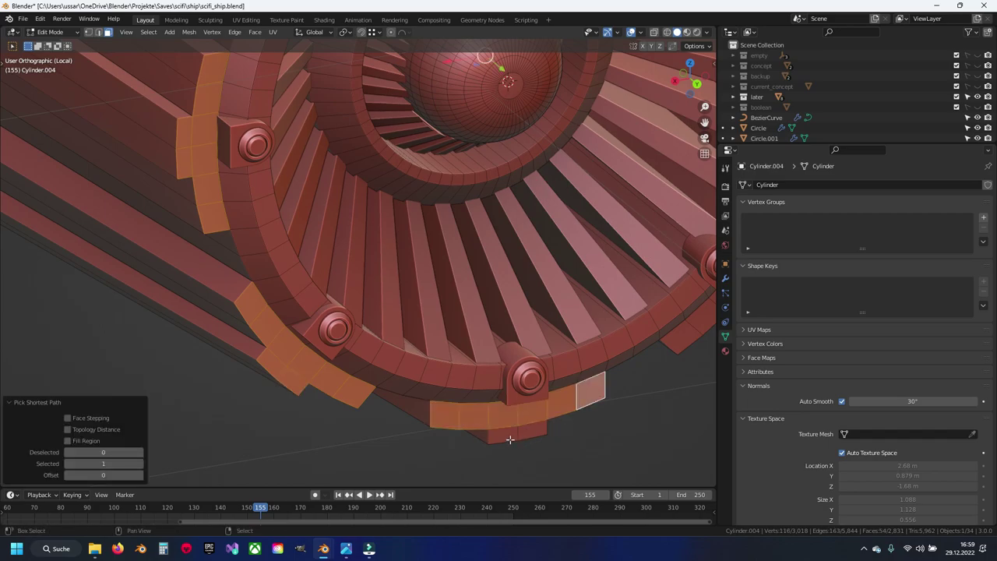
left_click(526, 429, "shift")
middle_click_drag(526, 428, 376, 415)
left_click(375, 441, "shift")
left_click(485, 309, "ctrl")
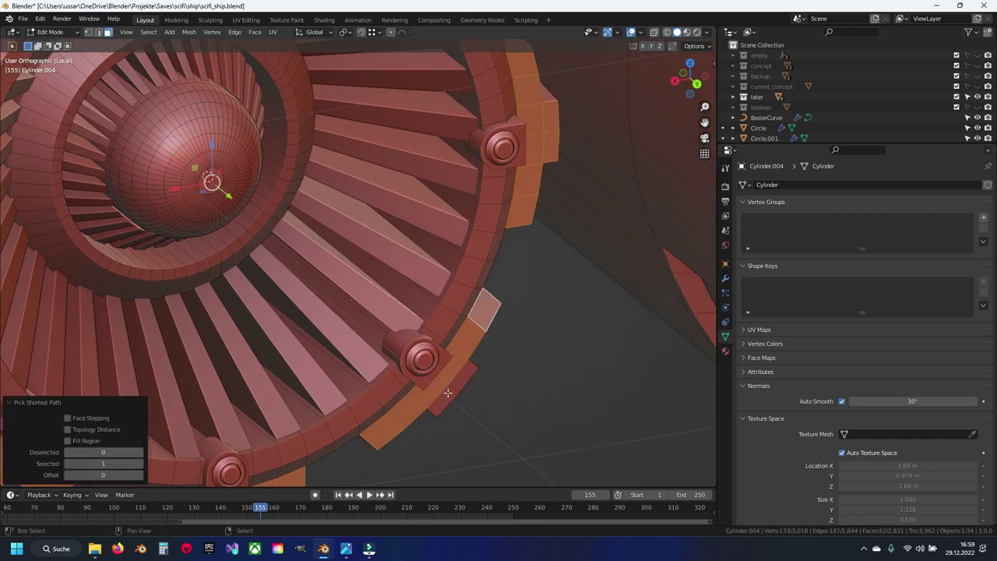
left_click(454, 388, "shift")
Switch to vertex select and view the selected rim faces head-on and at an angle
middle_click_drag(453, 388, 402, 364)
key("1")
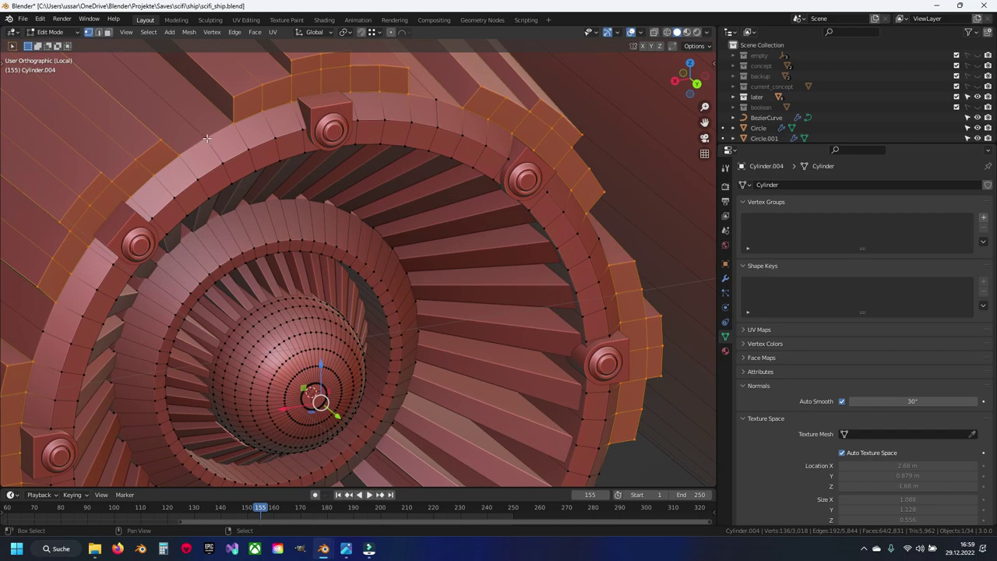
middle_click_drag(597, 237, 524, 294, "shift")
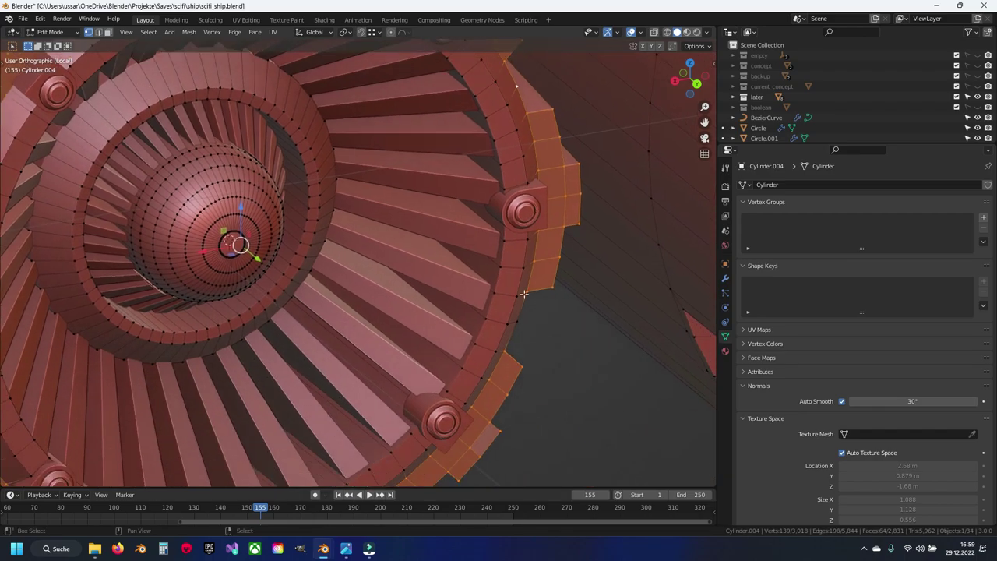
middle_click_drag(508, 337, 371, 332)
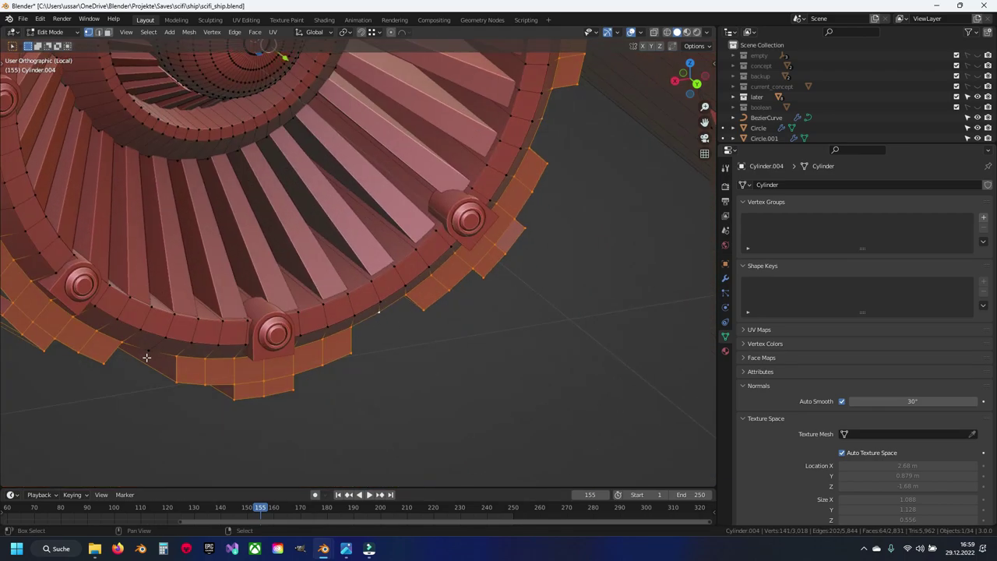
middle_click_drag(146, 357, 149, 393)
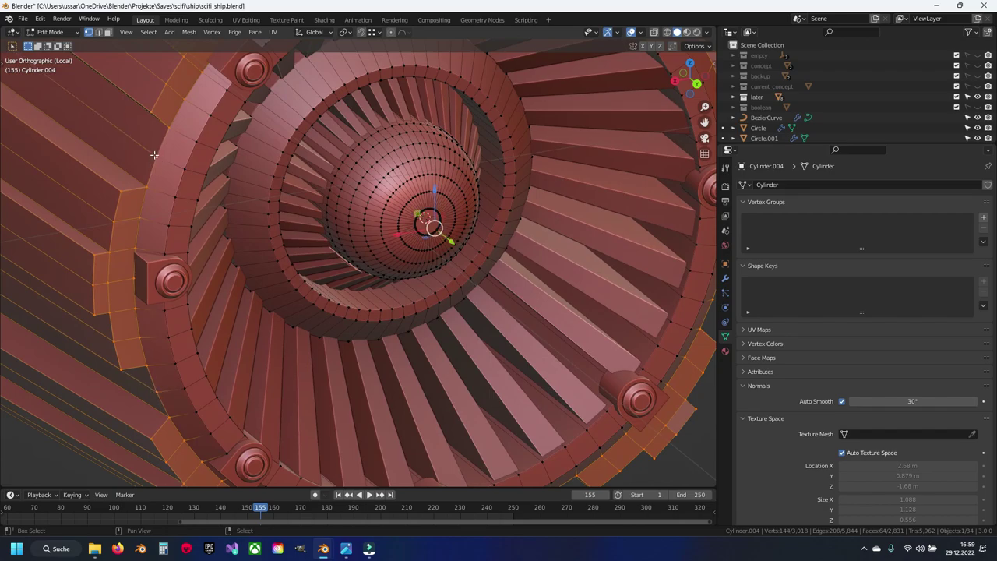
middle_click_drag(154, 155, 304, 224)
With Active Element pivot, move the rim panels 0.035 m along Y, then return to Object Mode
key("g")
key("y")
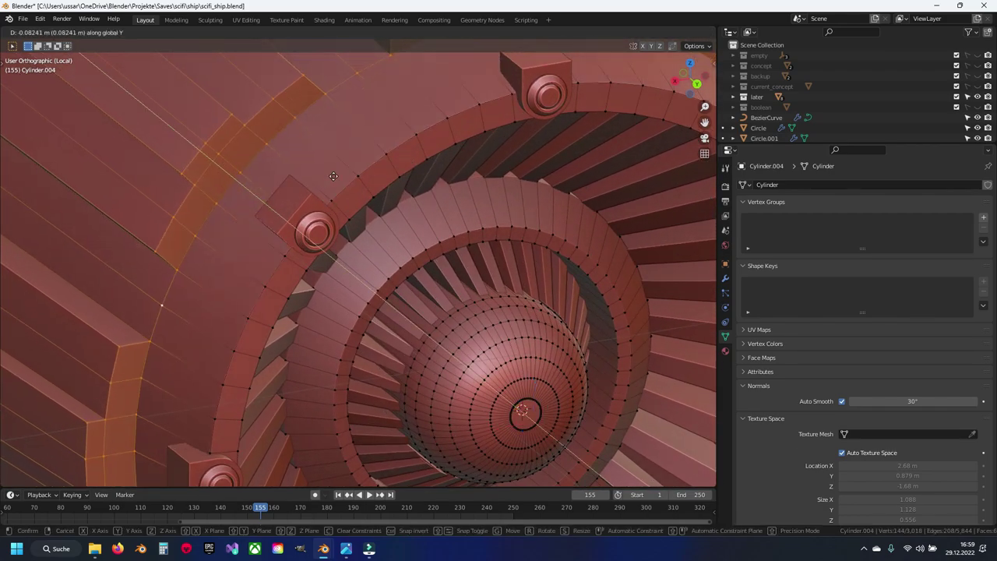
right_click(309, 189)
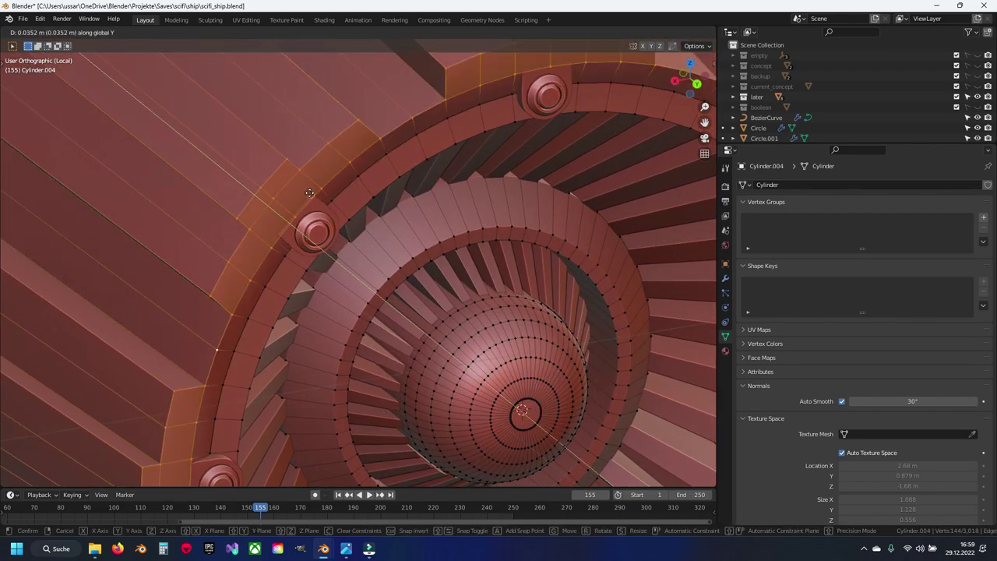
left_click(351, 37)
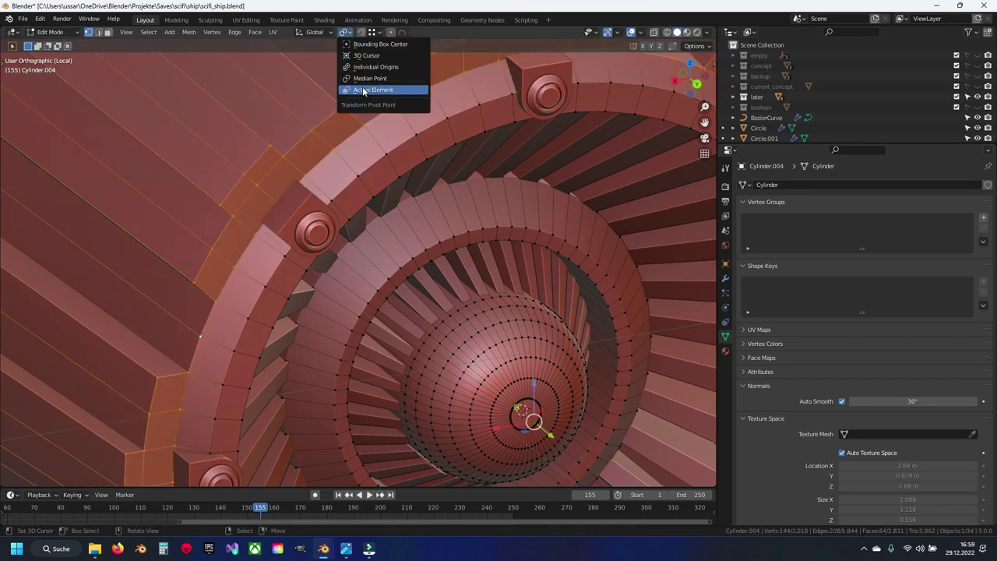
left_click(363, 91)
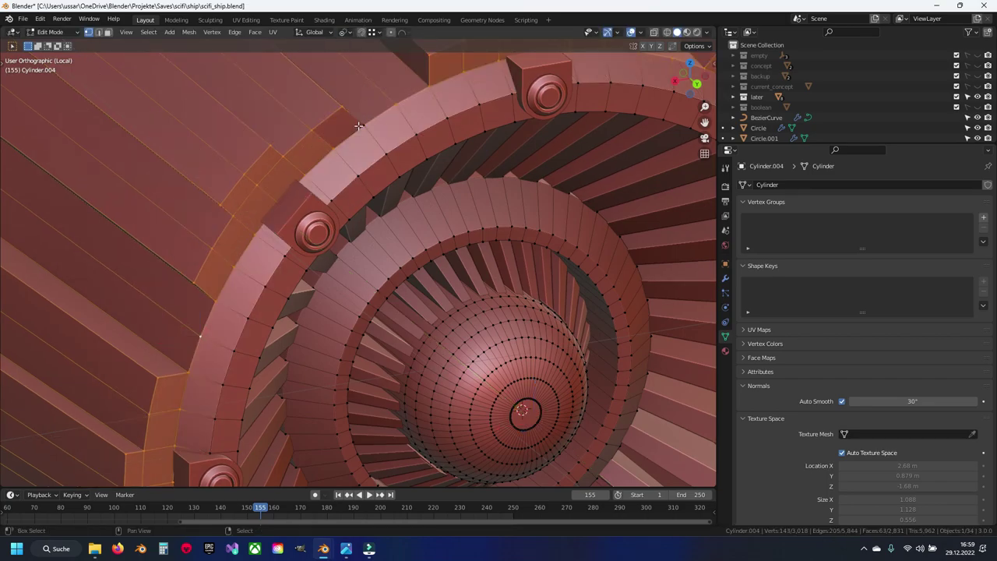
key("g")
key("y")
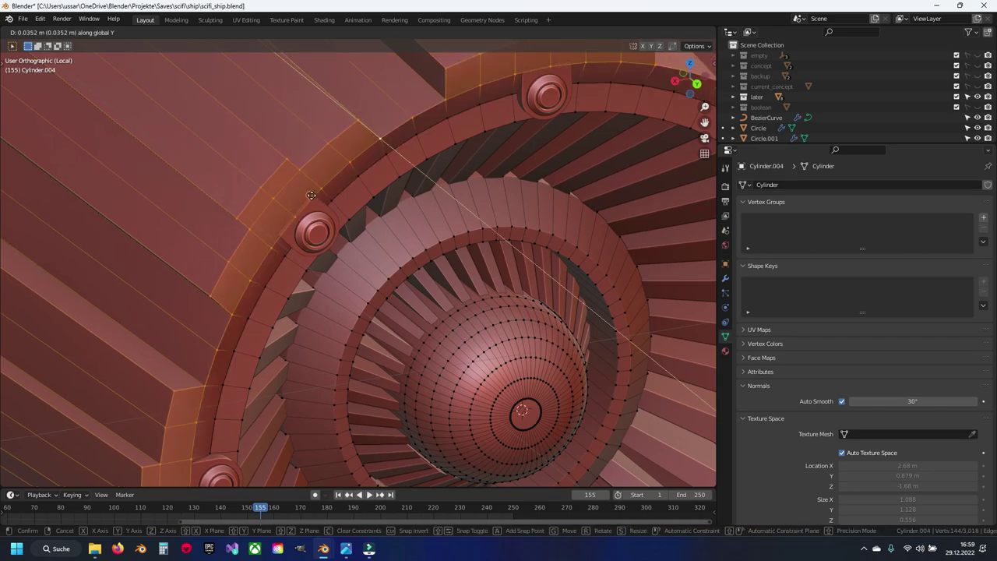
left_click(311, 193)
middle_click_drag(311, 192, 434, 210)
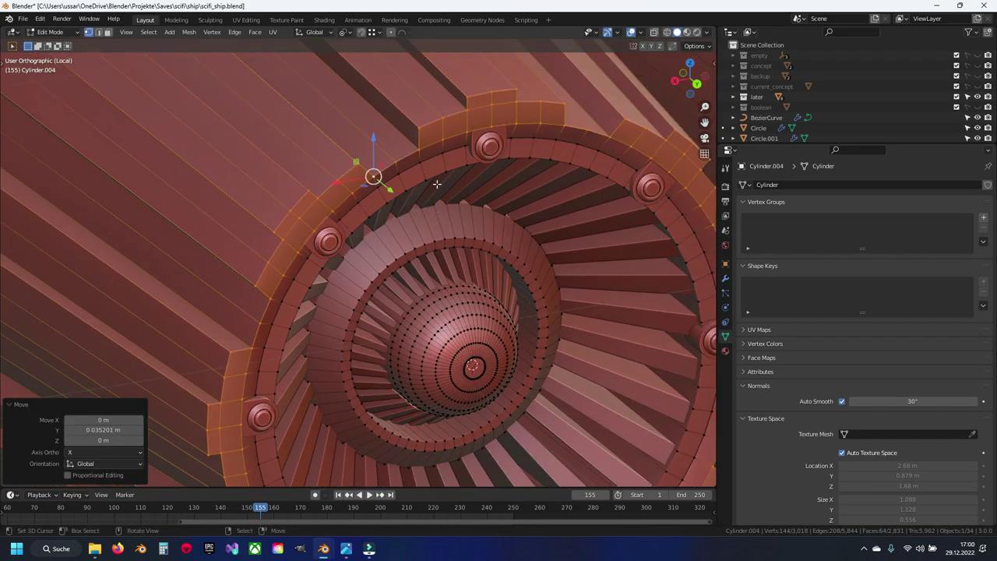
mouse_move(445, 156)
middle_mouse_down()
mouse_move(441, 220)
mouse_move(397, 205)
middle_mouse_up()
key("Tab")
Bevel an edge loop on the ring in edge select mode
scroll(384, 196, "up", 3)
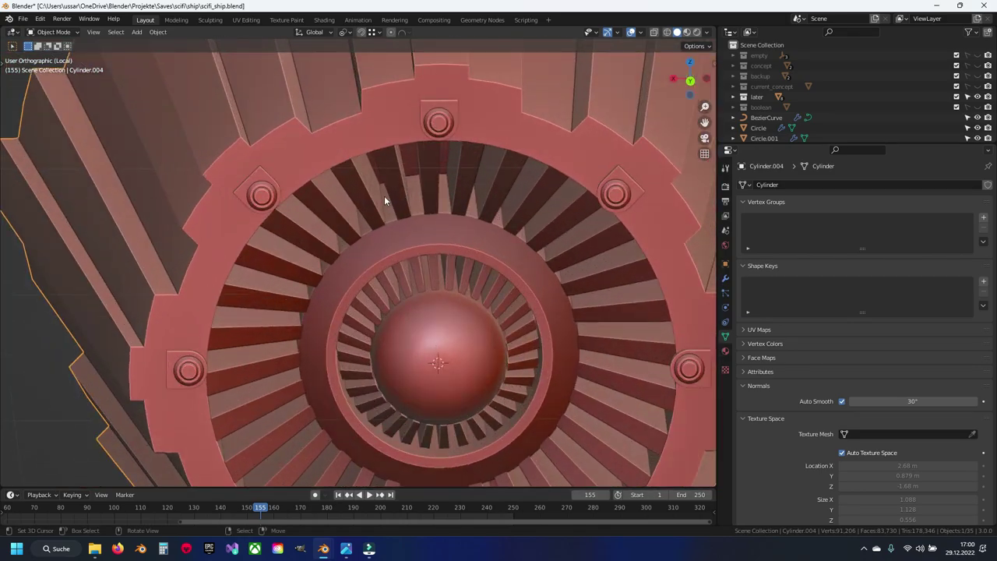
key("Tab")
scroll(345, 215, "up", 1)
key("2")
left_click(333, 187, "alt")
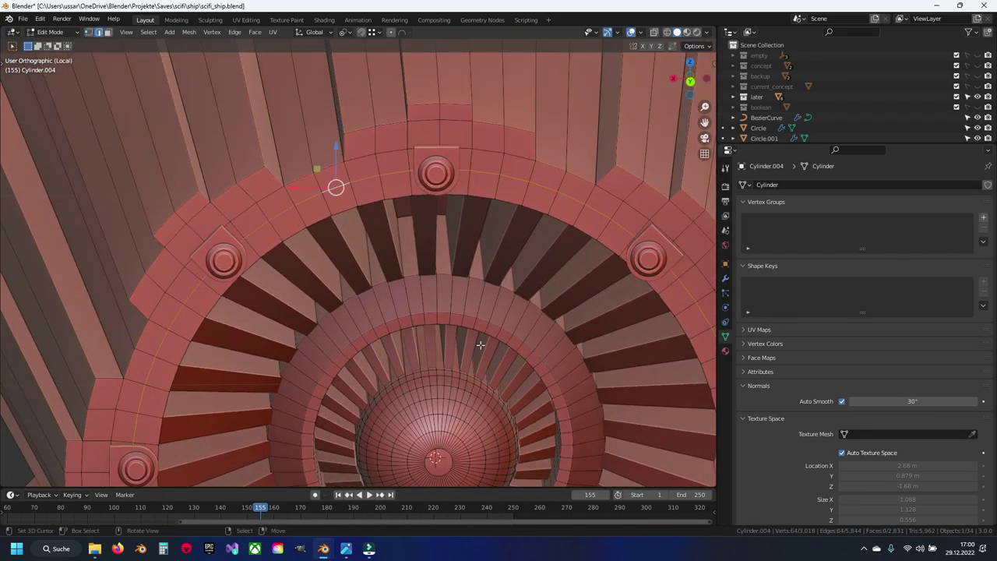
key("ctrl+b")
left_click(395, 255)
Merge the whole mesh by distance, removing 64 duplicate vertices
key("a")
key("m")
left_click(363, 203)
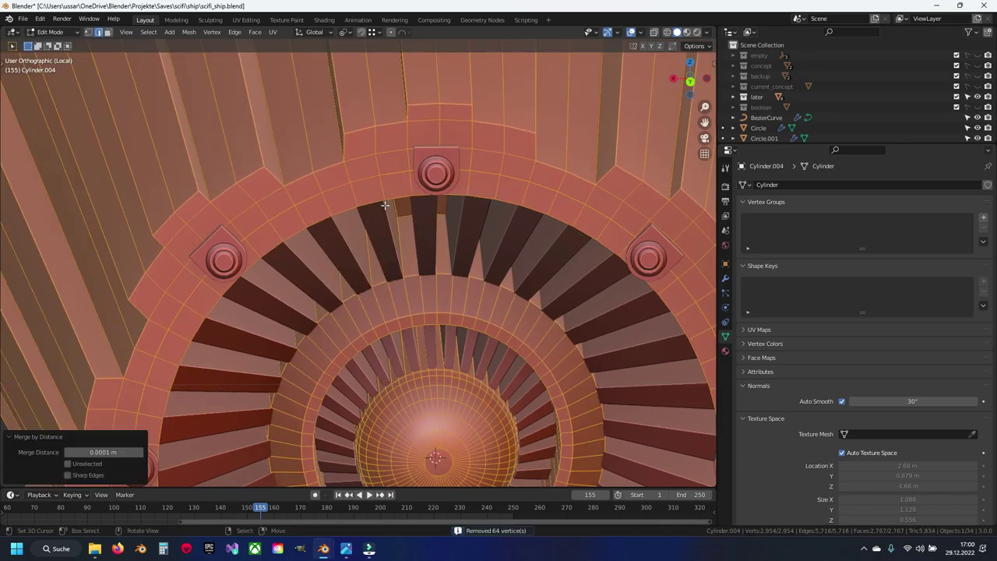
Select an upper-ring edge loop and start bevelling it
key("alt+a")
left_click(334, 186, "alt")
key("ctrl+b")
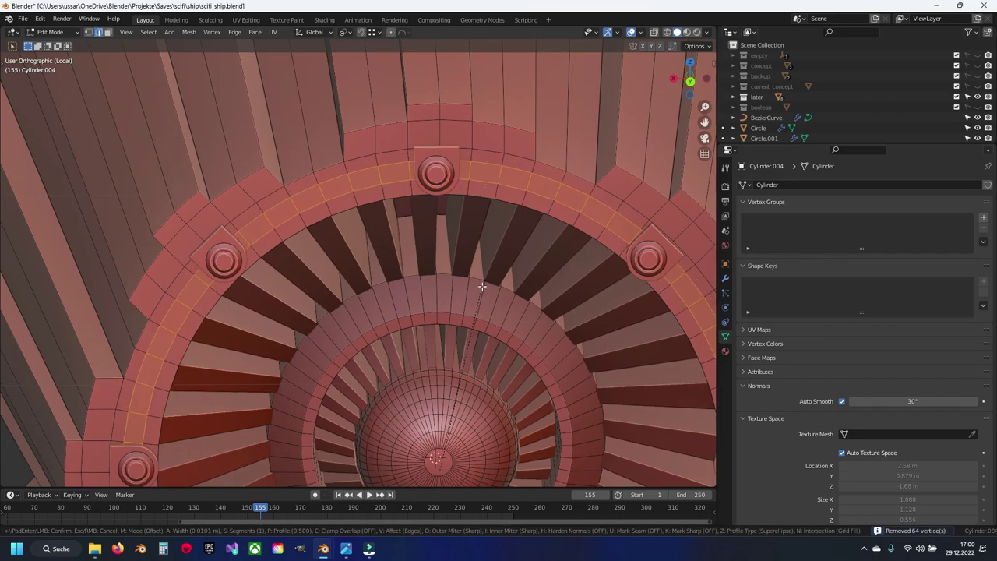
Confirm the 0.0101 m bevel and save scifi_ship.blend
left_click(482, 286)
middle_click_drag(482, 287, 503, 282)
key("g")
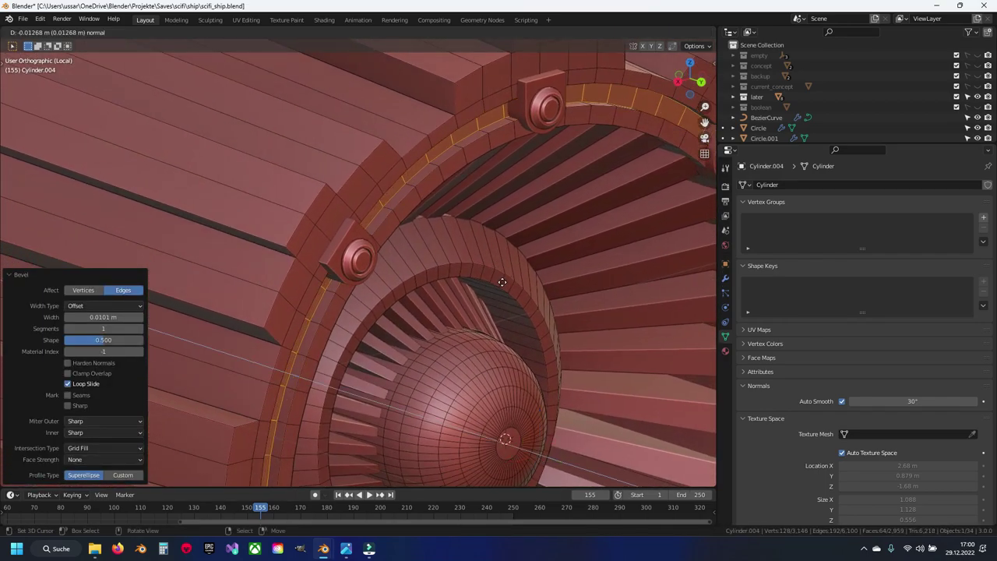
key("Escape")
key("Tab")
middle_click_drag(502, 282, 367, 134)
key("ctrl+s")
Bevel the ring's inner edge loop 0.00973 m wide and review it in Object Mode
key("Tab")
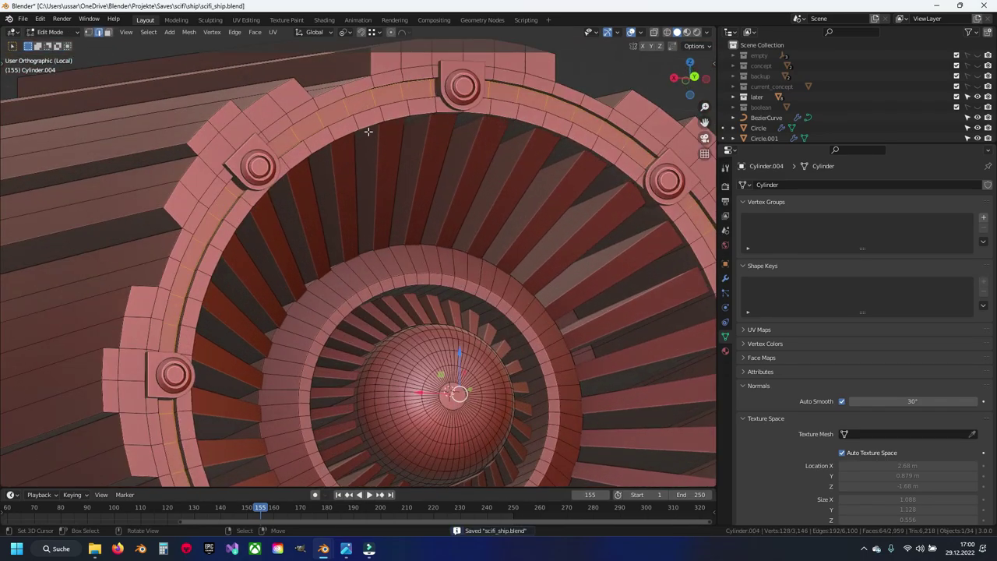
left_click(375, 127, "alt")
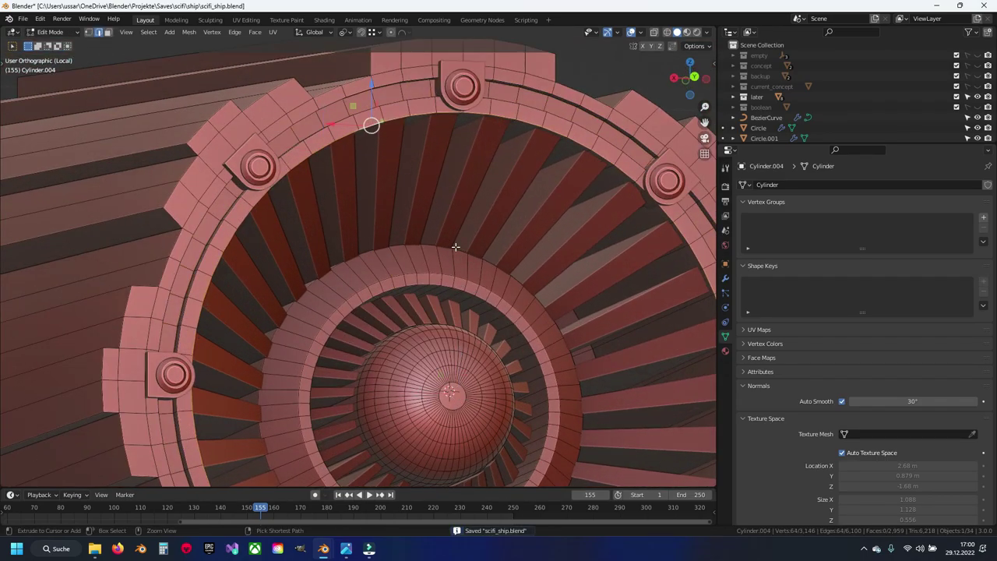
key("ctrl+b")
left_click(486, 237)
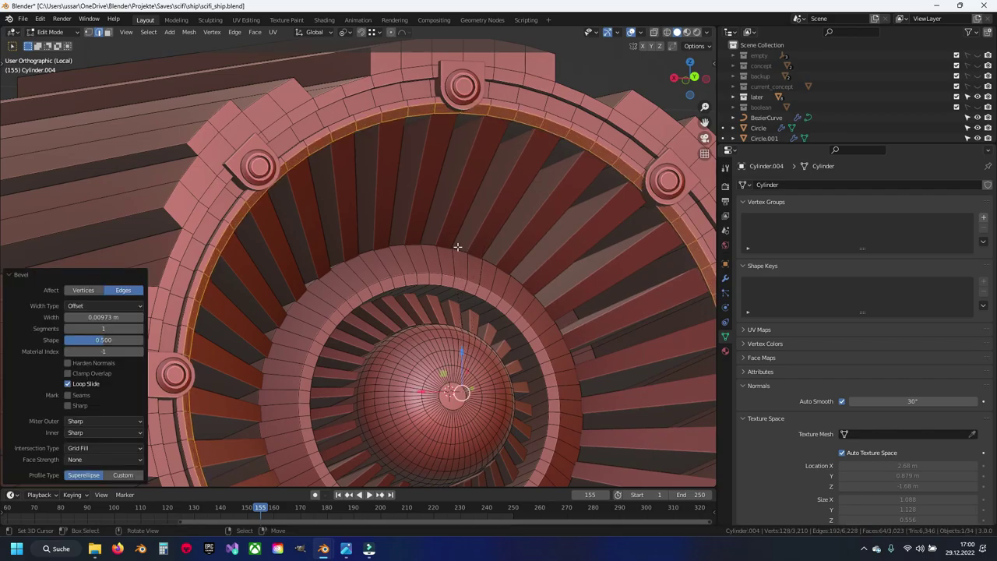
key("Tab")
scroll(458, 247, "down", 5)
mouse_move(438, 260)
middle_mouse_down()
mouse_move(408, 290)
mouse_move(462, 293)
mouse_move(441, 277)
mouse_move(401, 284)
mouse_move(383, 215)
mouse_move(348, 223)
mouse_move(416, 250)
middle_mouse_up()
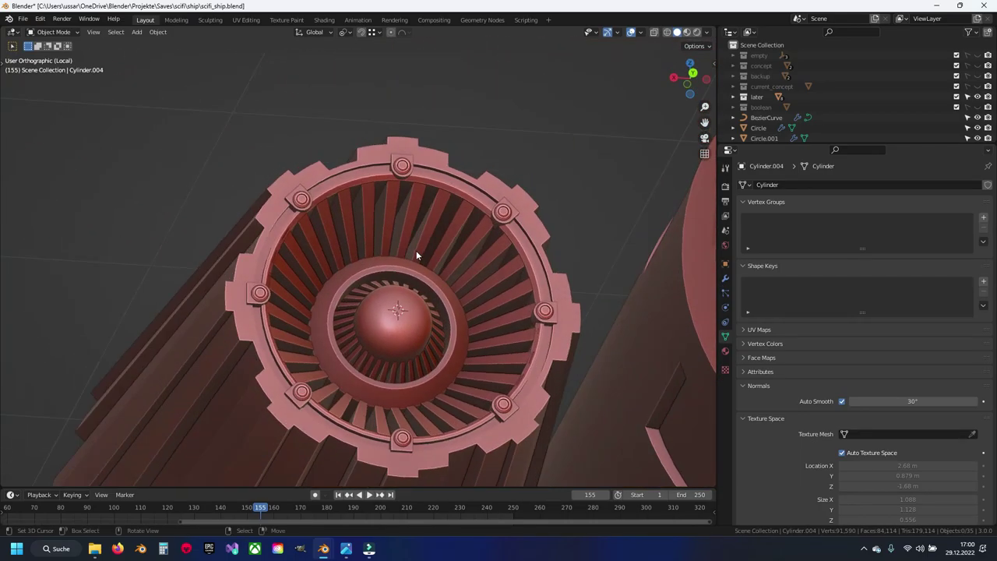
Exit local view to show the whole ship, save scifi_ship.blend, and orbit to the engine's side
scroll(418, 260, "down", 2)
key("KP_Divide")
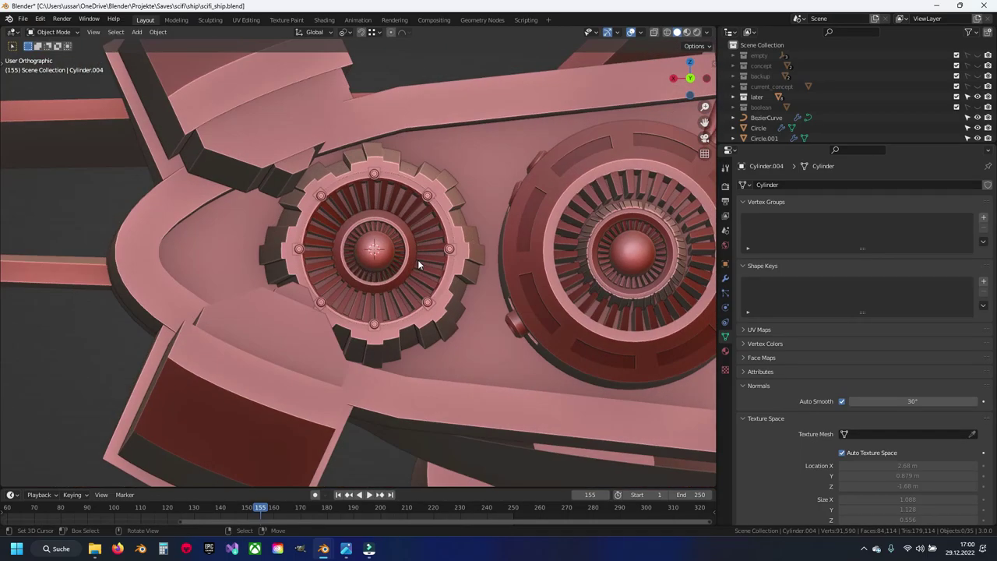
scroll(418, 266, "down", 4)
key("ctrl+s")
mouse_move(413, 266)
middle_mouse_down()
mouse_move(415, 287)
mouse_move(463, 283)
mouse_move(273, 298)
mouse_move(361, 289)
mouse_move(338, 270)
mouse_move(332, 287)
mouse_move(337, 233)
mouse_move(355, 218)
middle_mouse_up()
Enter Edit Mode on the cowl Circle.014, frame the engine ring, and save
left_click(332, 287)
key("Tab")
key("KP_Decimal")
key("ctrl+s")
Duplicate a face strip on the cowl and move it −0.056755 m along X
key("3")
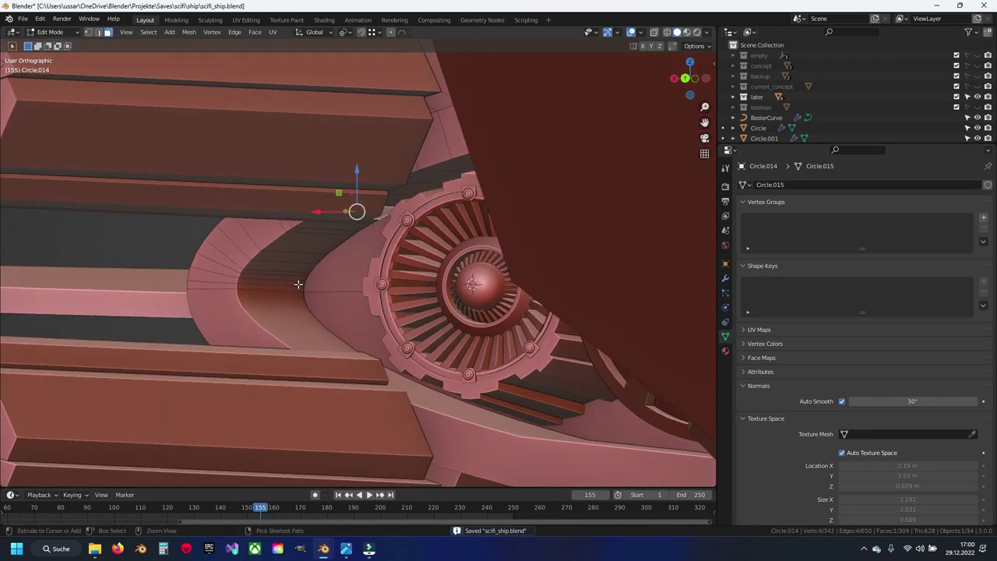
left_click(288, 290, "ctrl")
middle_click_drag(288, 289, 224, 288)
key("shift+d")
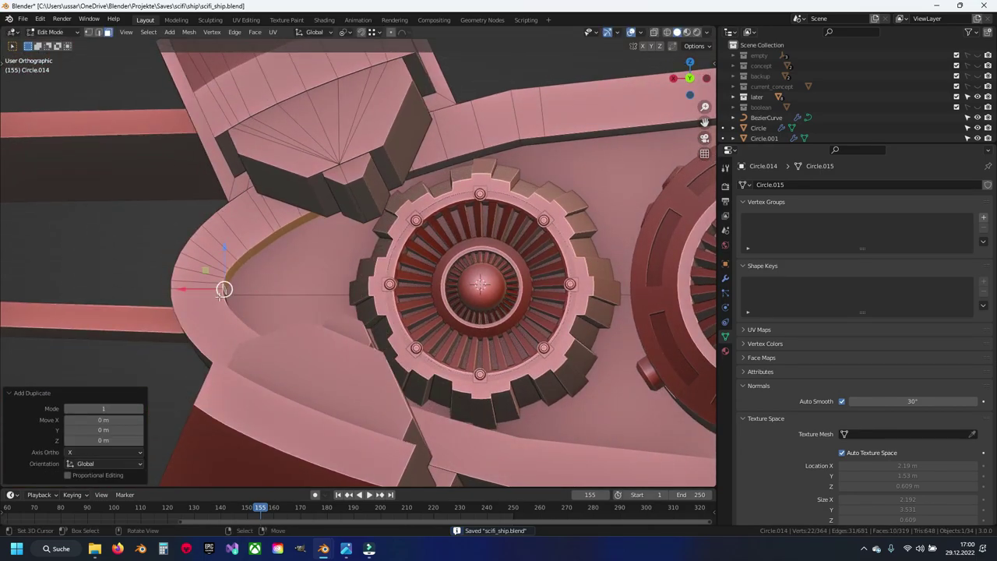
key("x")
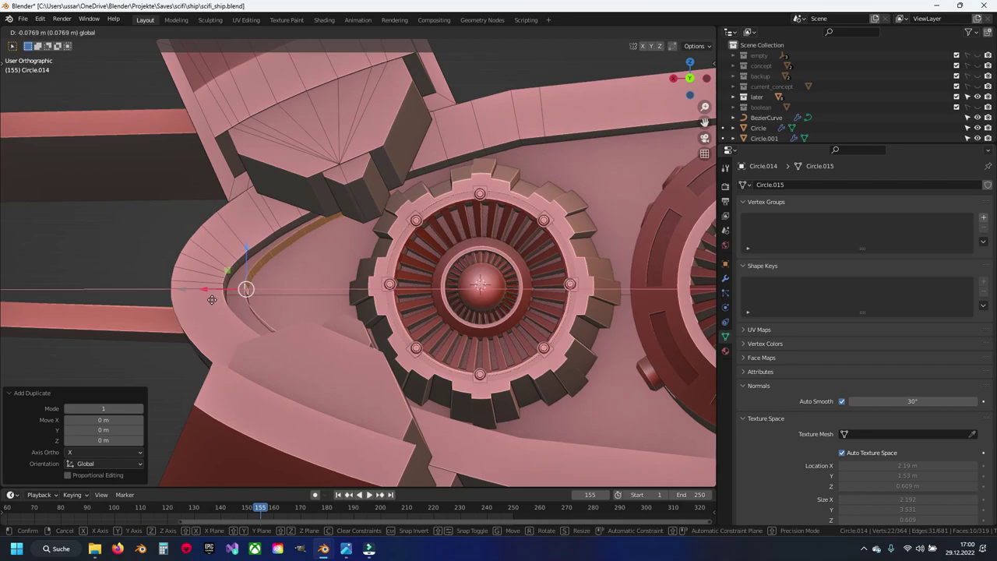
left_click(208, 299)
middle_click_drag(209, 299, 275, 278)
key("ctrl+KP_1")
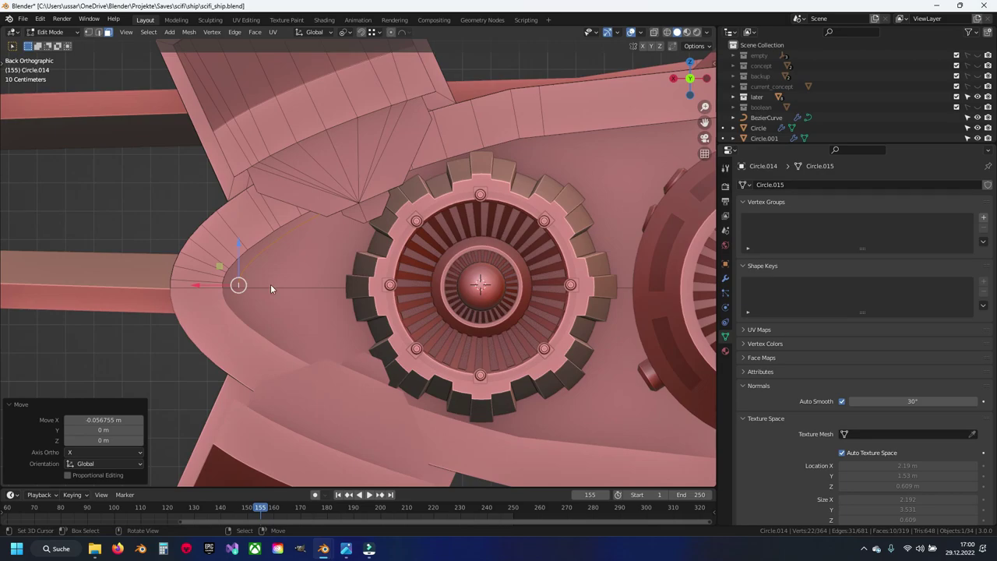
Switch to editing the mesh of Circle.013
key("Tab")
mouse_move(270, 284)
middle_mouse_down()
mouse_move(262, 279)
mouse_move(328, 226)
middle_mouse_up()
left_click(263, 279)
key("Tab")
Raise the extruded edge 0.27295 m along Z and enable Mirror clipping and merge
left_click(368, 208)
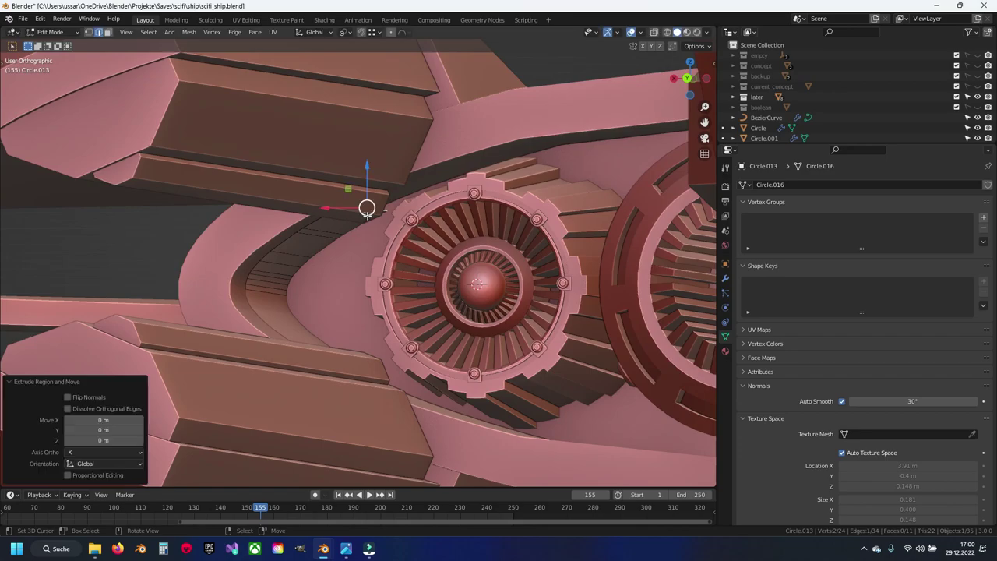
left_click_drag(367, 208, 366, 285)
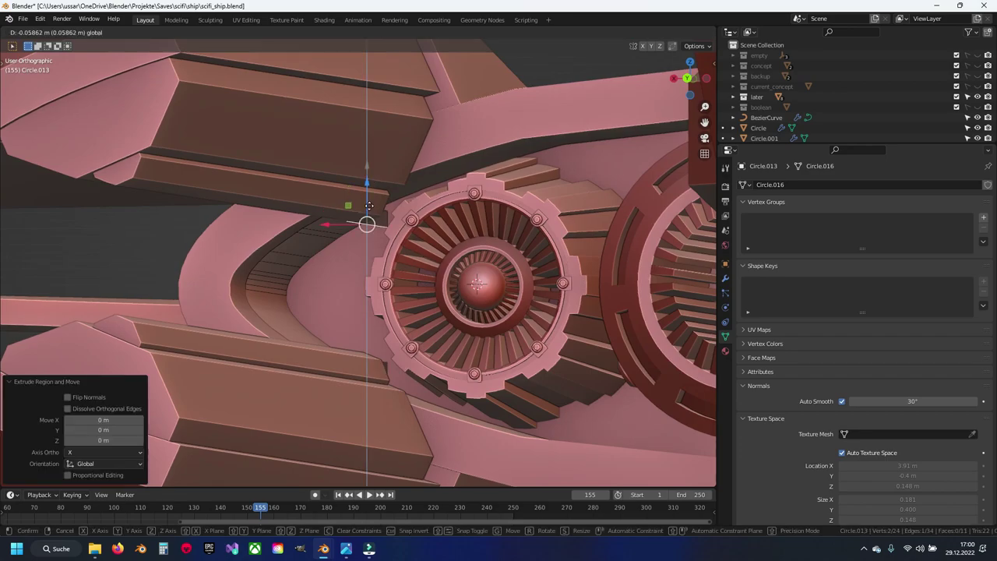
left_click(725, 280)
left_click_drag(842, 293, 841, 309)
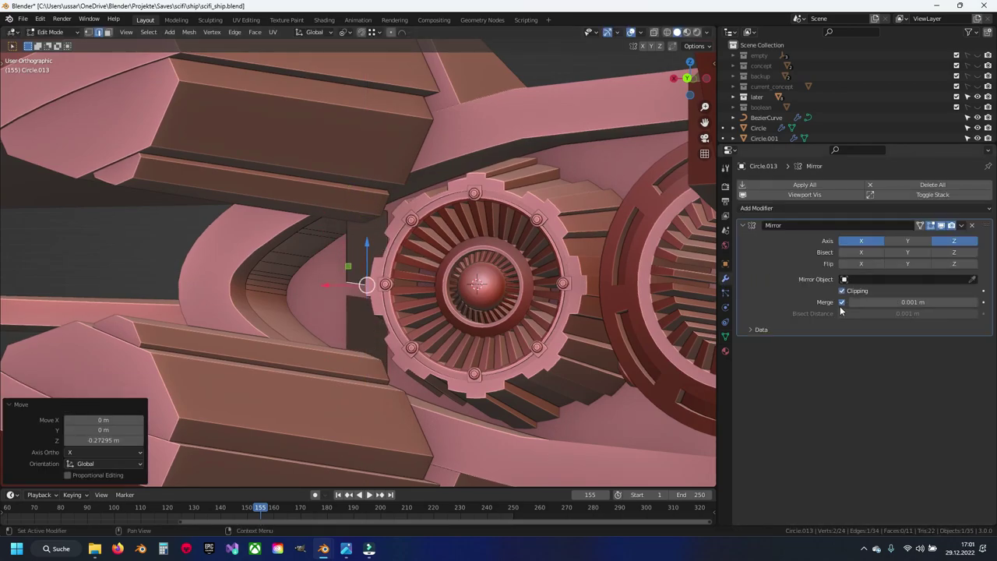
Select a vertical edge loop on the cowl and search commands for 'rec' without running one
mouse_move(364, 259)
middle_mouse_down()
mouse_move(343, 260)
mouse_move(356, 304)
middle_mouse_up()
left_click(343, 259, "alt")
scroll(343, 249, "down", 3)
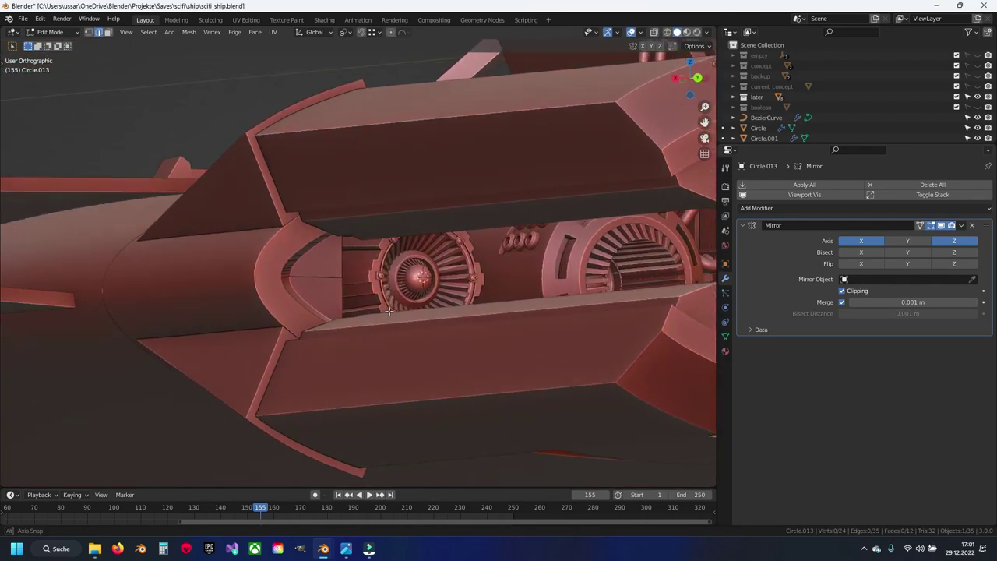
key("Tab")
key("Tab")
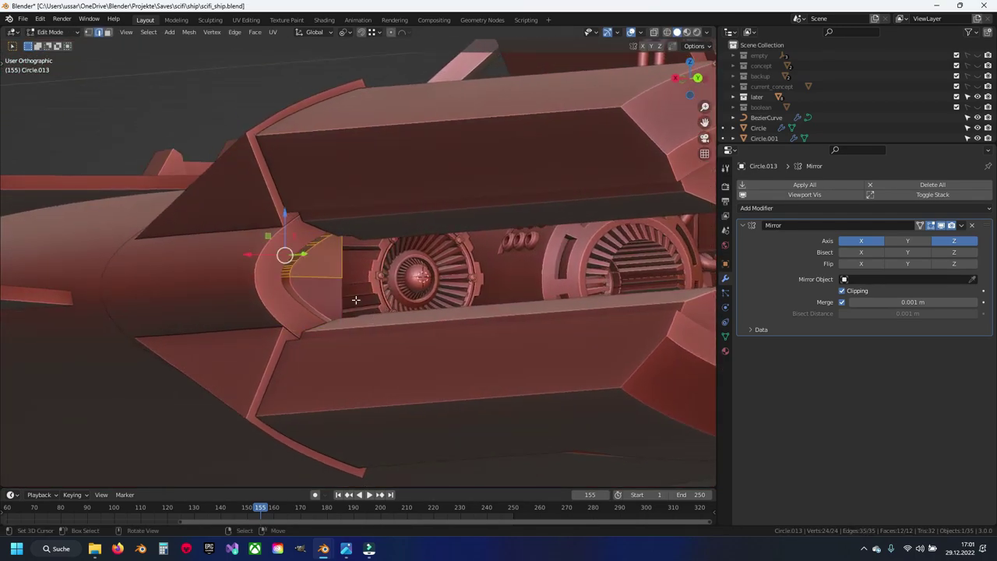
key("F3")
type("rec")
key("Escape")
key("Tab")
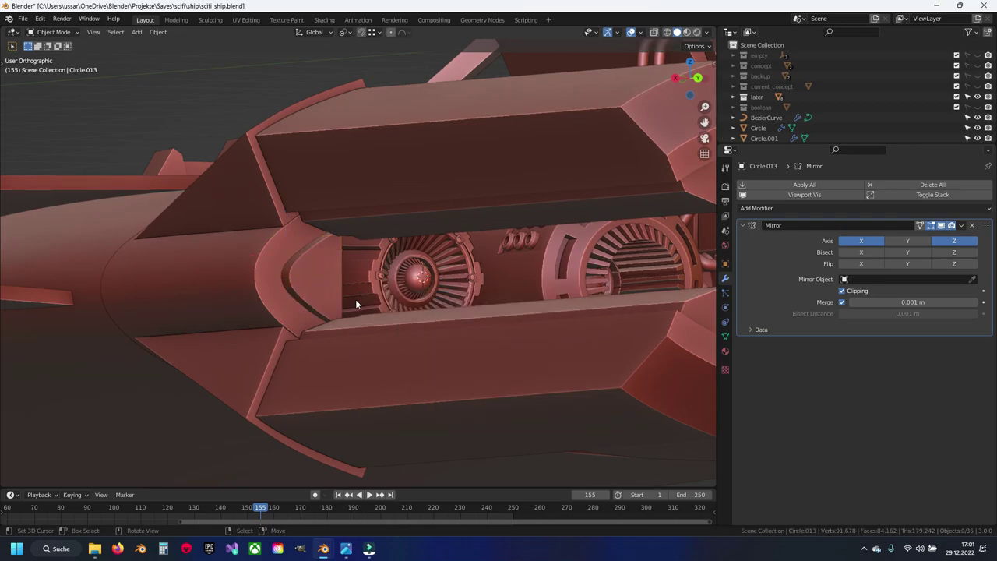
scroll(356, 299, "down", 3)
Save the file and deselect everything
key("ctrl+s")
key("alt+a")
mouse_move(370, 308)
middle_mouse_down()
mouse_move(357, 333)
mouse_move(363, 327)
mouse_move(350, 330)
mouse_move(389, 337)
mouse_move(357, 345)
mouse_move(405, 351)
mouse_move(334, 269)
mouse_move(409, 292)
mouse_move(396, 298)
mouse_move(384, 290)
mouse_move(381, 250)
mouse_move(399, 287)
mouse_move(418, 274)
mouse_move(414, 298)
mouse_move(448, 325)
mouse_move(448, 313)
mouse_move(415, 358)
mouse_move(448, 312)
mouse_move(314, 379)
mouse_move(413, 328)
mouse_move(436, 287)
middle_mouse_up()
scroll(353, 294, "up", 3)
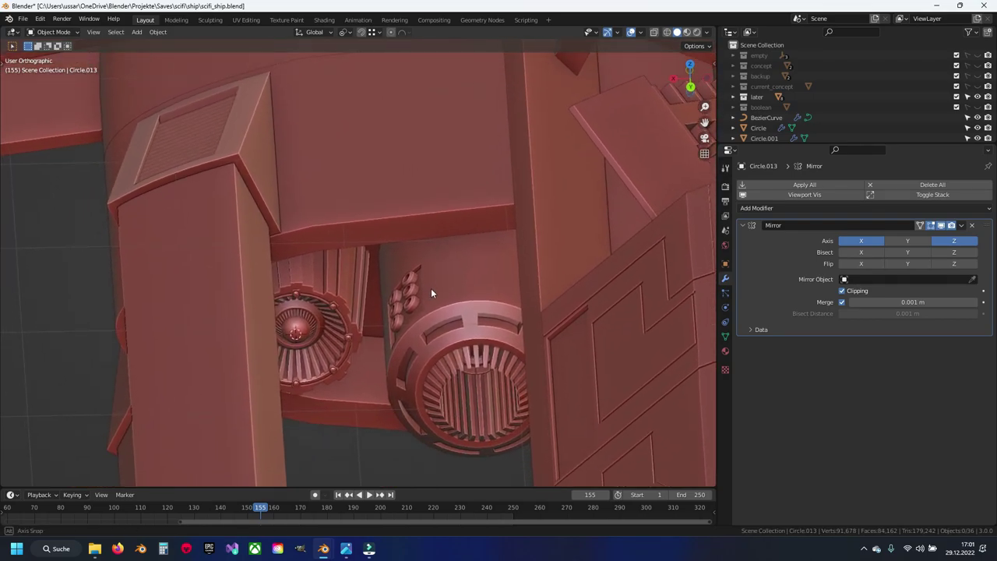
In Cylinder.009's Edit Mode, select the bolt cluster beside the engine
left_click(431, 288)
key("Tab")
middle_click_drag(435, 288, 474, 296)
left_click(474, 296)
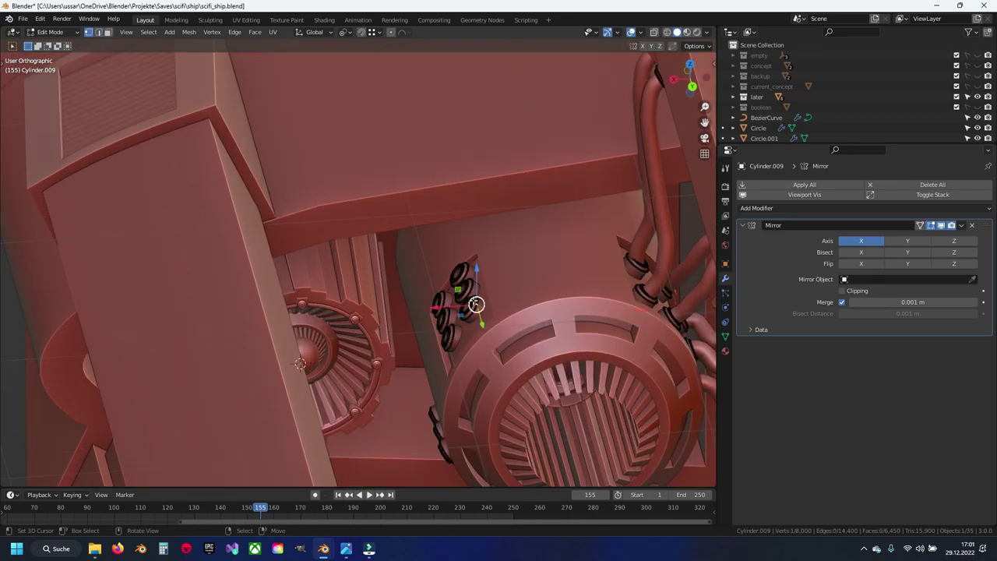
left_click(466, 271, "shift")
mouse_move(464, 388)
middle_mouse_down()
mouse_move(434, 274)
mouse_move(423, 330)
middle_mouse_up()
left_click_drag(398, 279, 435, 315)
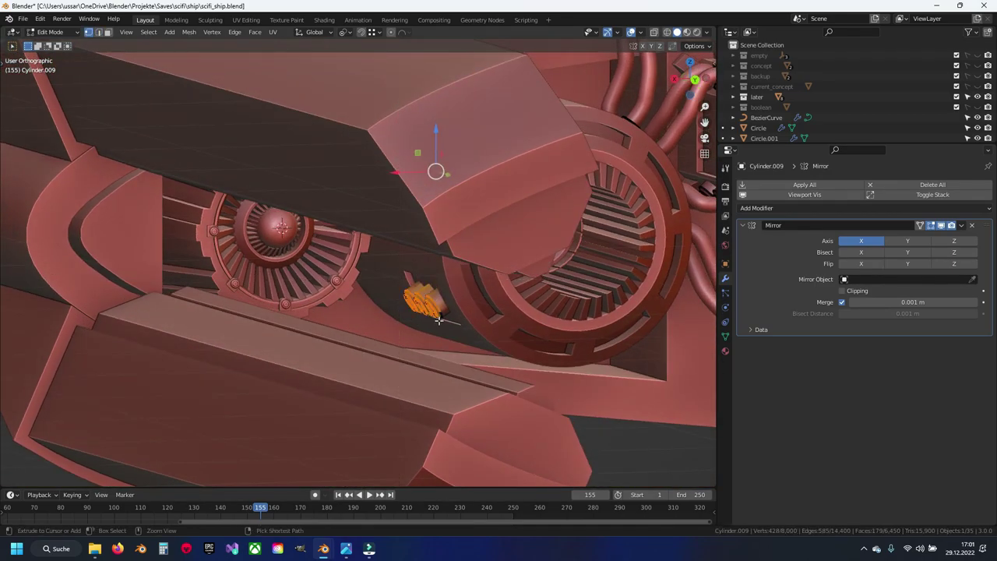
Delete the connected bolt vertices, return to Object Mode, and save
key("ctrl+l")
key("x")
left_click(439, 321)
mouse_move(440, 321)
middle_mouse_down()
mouse_move(447, 290)
mouse_move(443, 309)
mouse_move(429, 301)
mouse_move(456, 310)
middle_mouse_up()
key("Tab")
key("ctrl+s")
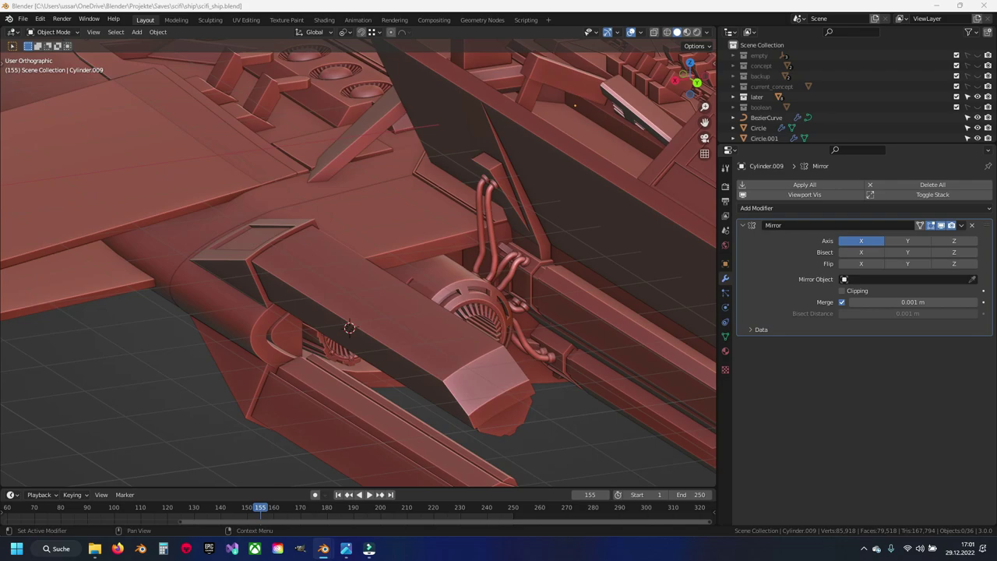
View the ship from below, save scifi_ship.blend, and select the curved tube Circle
scroll(257, 222, "down", 5)
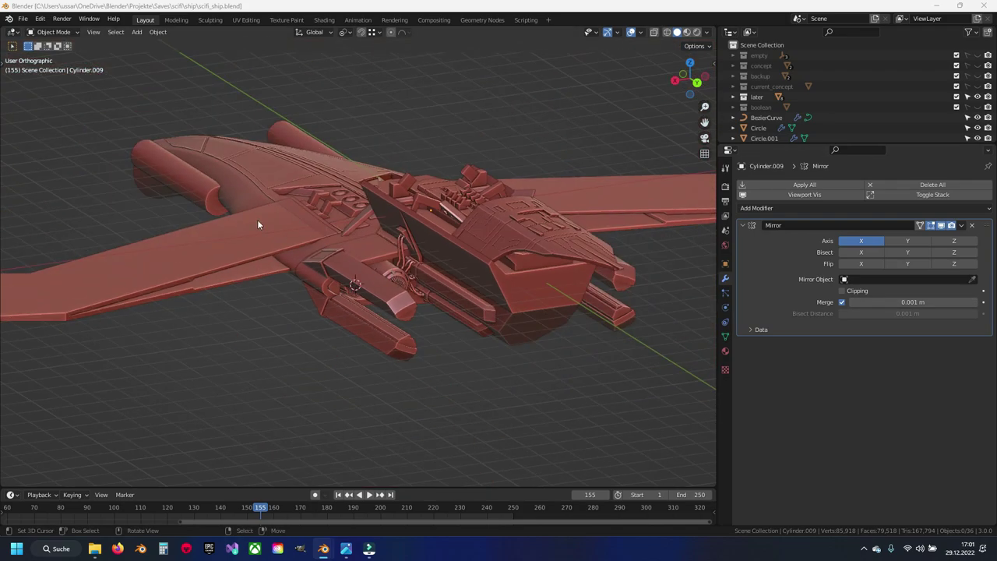
mouse_move(258, 222)
middle_mouse_down()
mouse_move(331, 222)
mouse_move(583, 264)
mouse_move(490, 269)
mouse_move(509, 236)
mouse_move(445, 272)
middle_mouse_up()
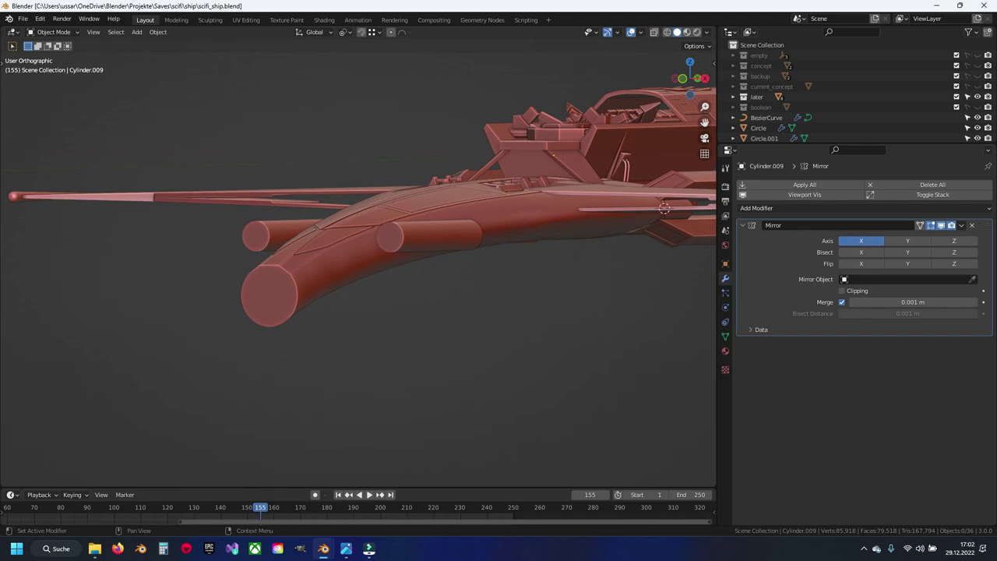
key("alt+Tab")
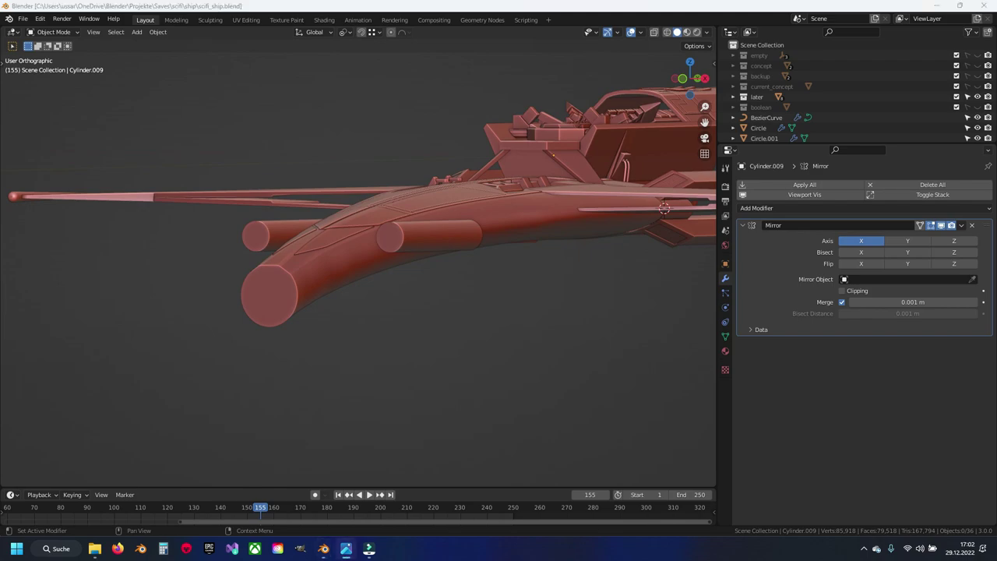
left_click(508, 10)
key("ctrl+s")
mouse_move(377, 350)
middle_mouse_down()
mouse_move(460, 327)
mouse_move(214, 288)
middle_mouse_up()
scroll(461, 327, "up", 3)
left_click(345, 263)
Enter edit mode on the tube, view it from the right side, and select a path of faces
key("Tab")
middle_click_drag(346, 263, 359, 300, "shift")
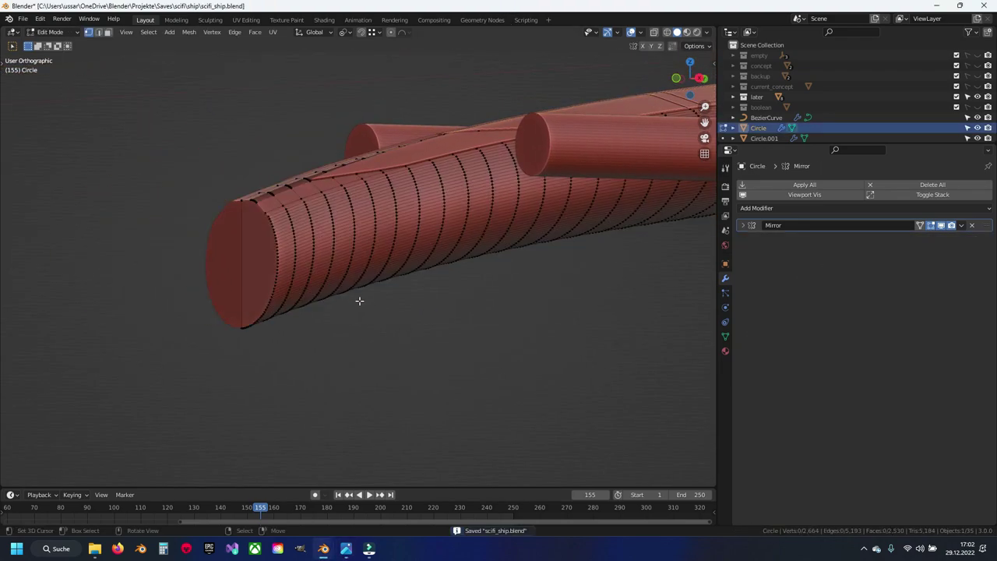
key("KP_3")
middle_click_drag(277, 298, 501, 276, "shift")
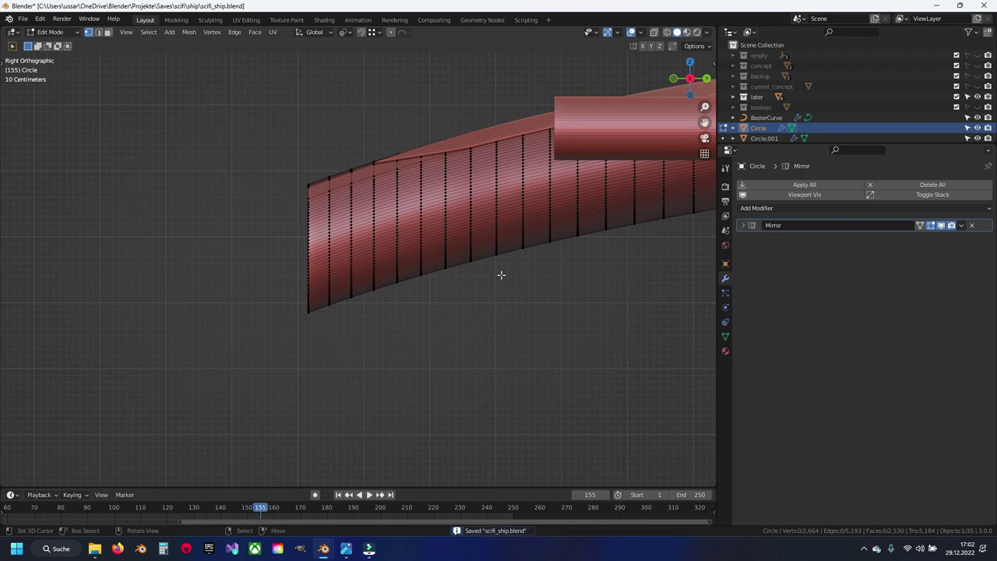
scroll(493, 276, "up", 2)
middle_click_drag(422, 200, 398, 212, "shift")
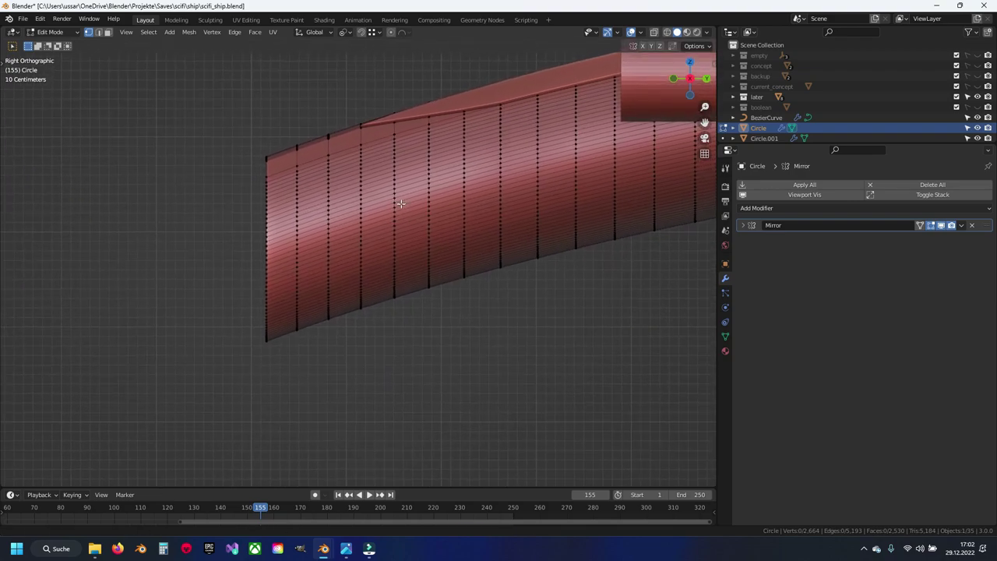
key("3")
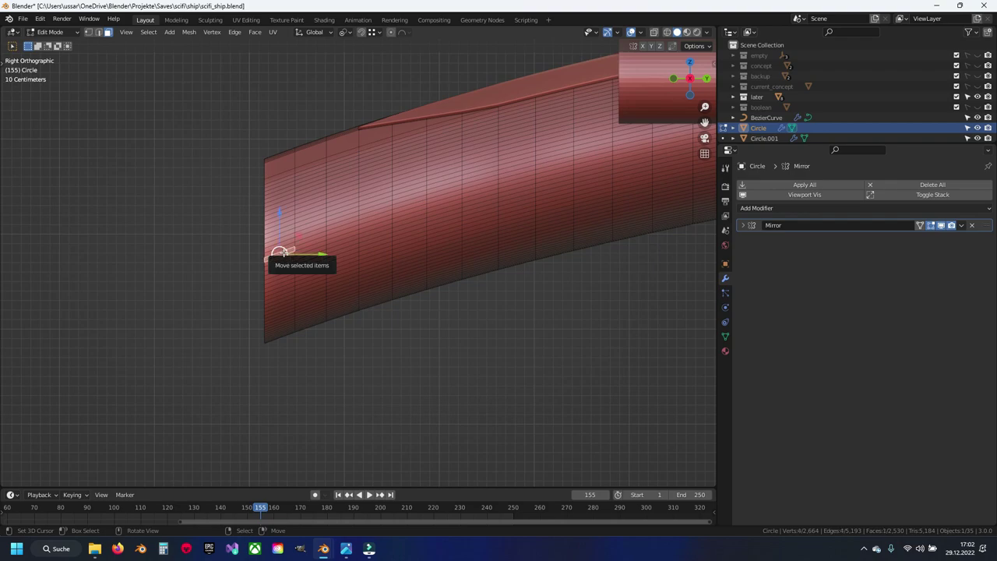
scroll(278, 251, "up", 2)
middle_click_drag(207, 300, 308, 282, "shift")
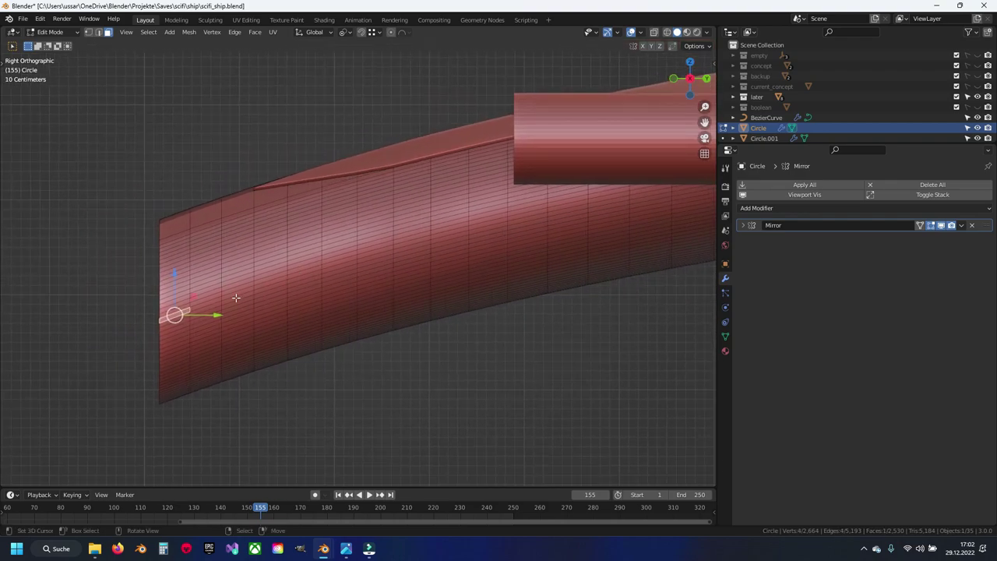
left_click(307, 271, "ctrl")
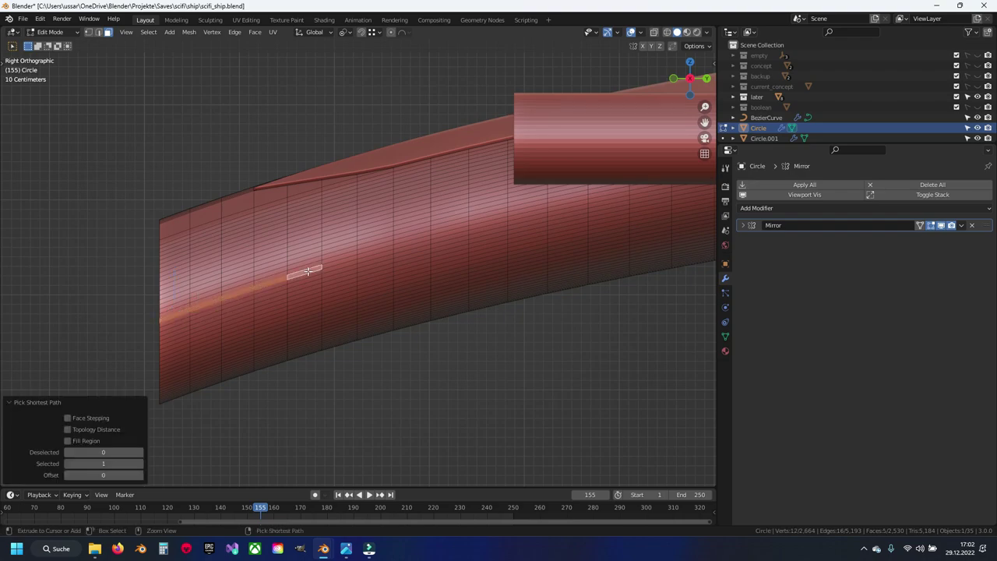
With X-ray on, circle-select the block of faces at the tube's lower front end
middle_click_drag(307, 303, 340, 276, "shift")
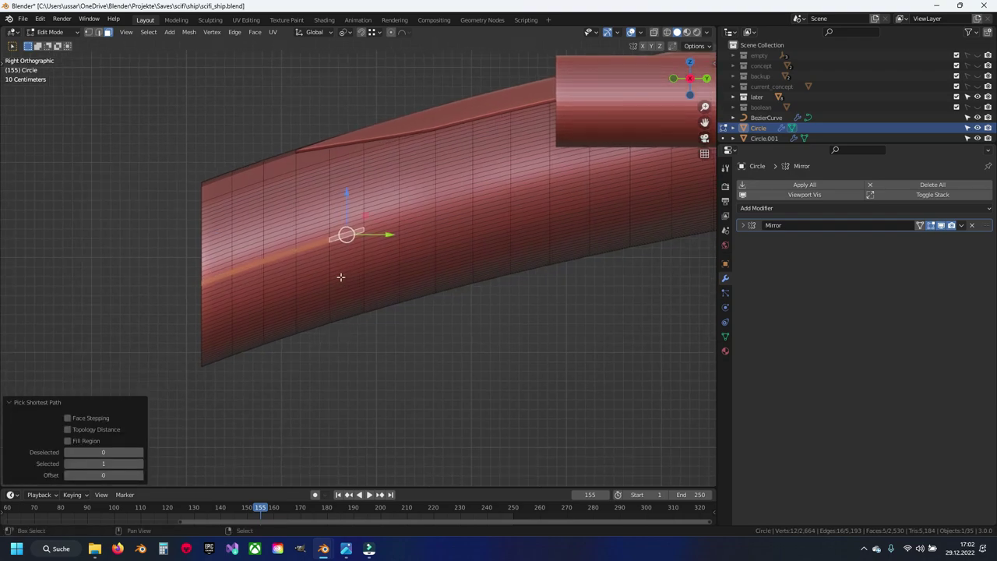
key("alt+z")
scroll(276, 293, "up", 2)
key("c")
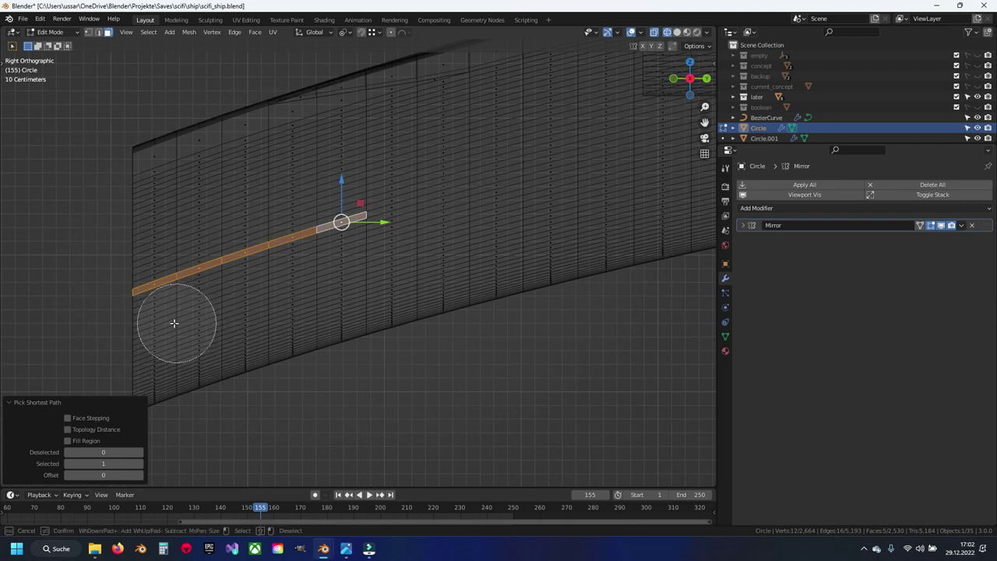
left_click_drag(174, 322, 214, 319)
mouse_move(218, 299)
left_mouse_down()
mouse_move(269, 282)
mouse_move(297, 319)
mouse_move(311, 273)
left_mouse_up()
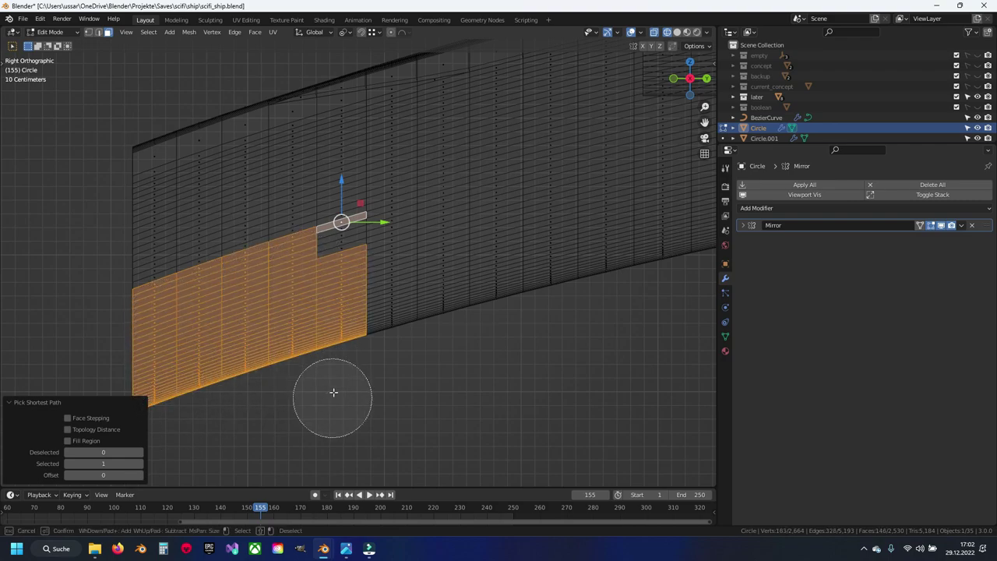
left_click_drag(332, 392, 341, 264)
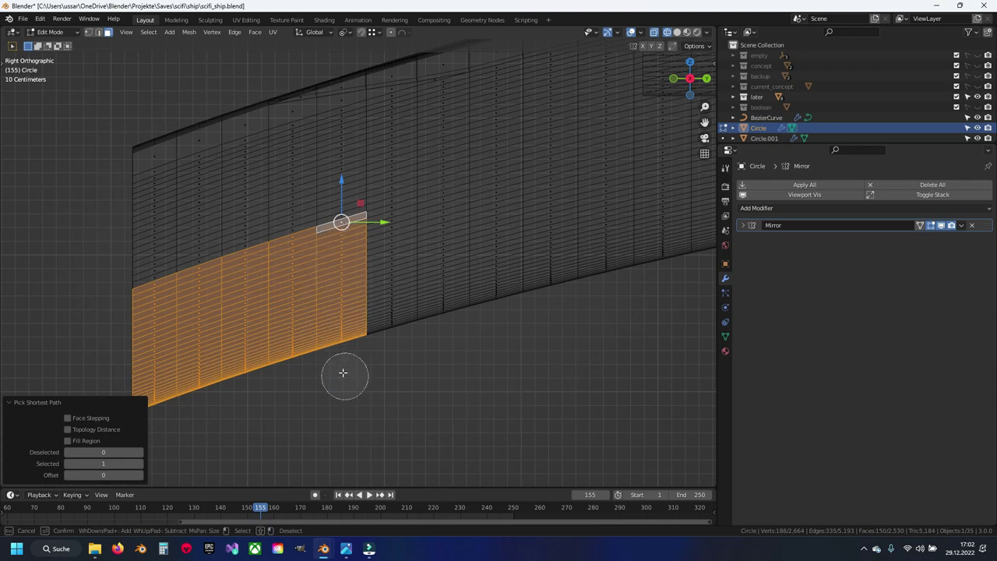
right_click(272, 366)
scroll(272, 366, "down", 3)
Turn off X-ray, extrude the selected lower faces in place, and move them along Z
key("shift+z")
mouse_move(283, 367)
middle_mouse_down()
mouse_move(481, 389)
mouse_move(445, 255)
middle_mouse_up()
scroll(407, 232, "up", 2)
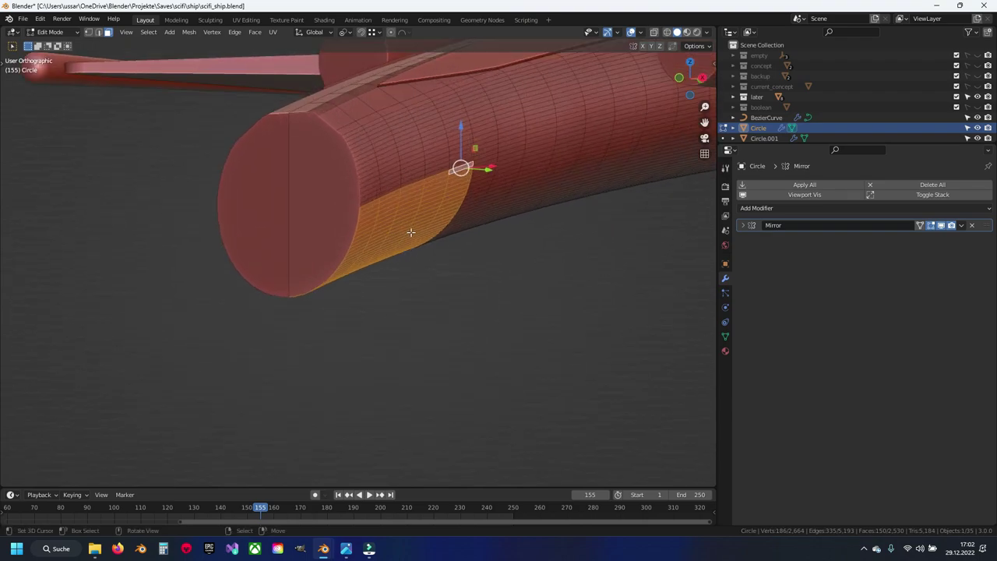
key("e")
right_click(379, 188)
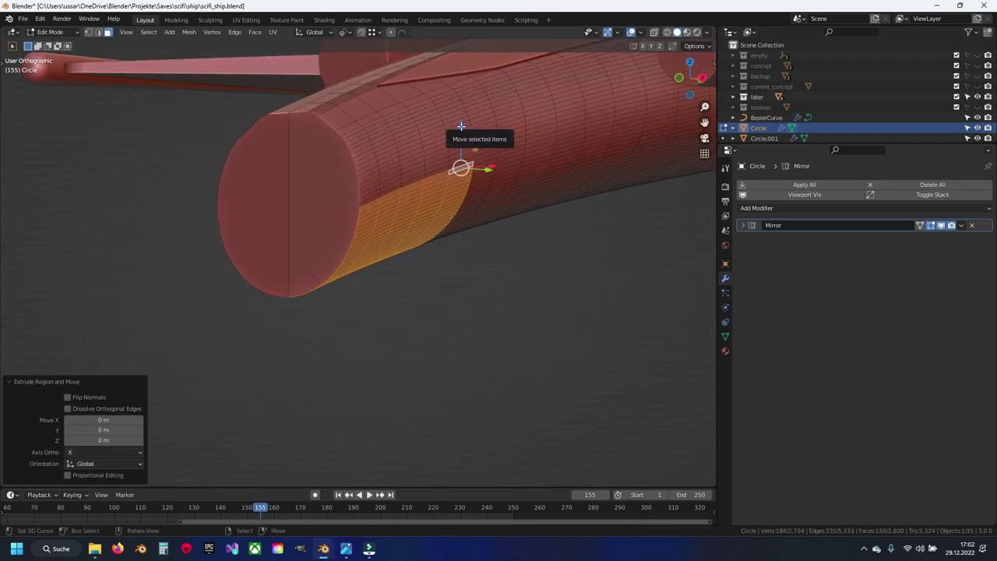
key("g")
key("z")
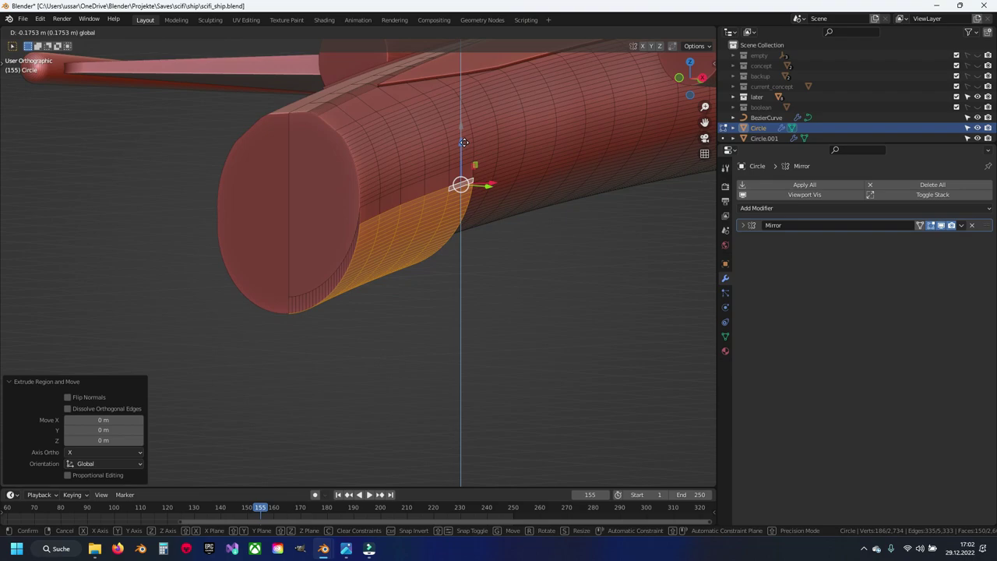
left_click(462, 179)
Set the pivot point to Median Point while trying Y scaling on the strip, then cancel
key("s")
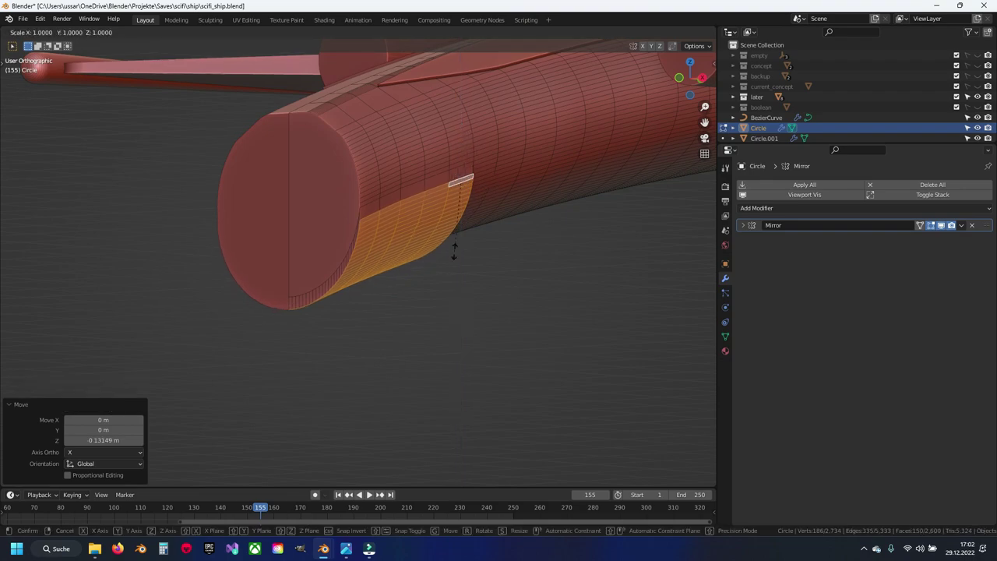
key("y")
key("Escape")
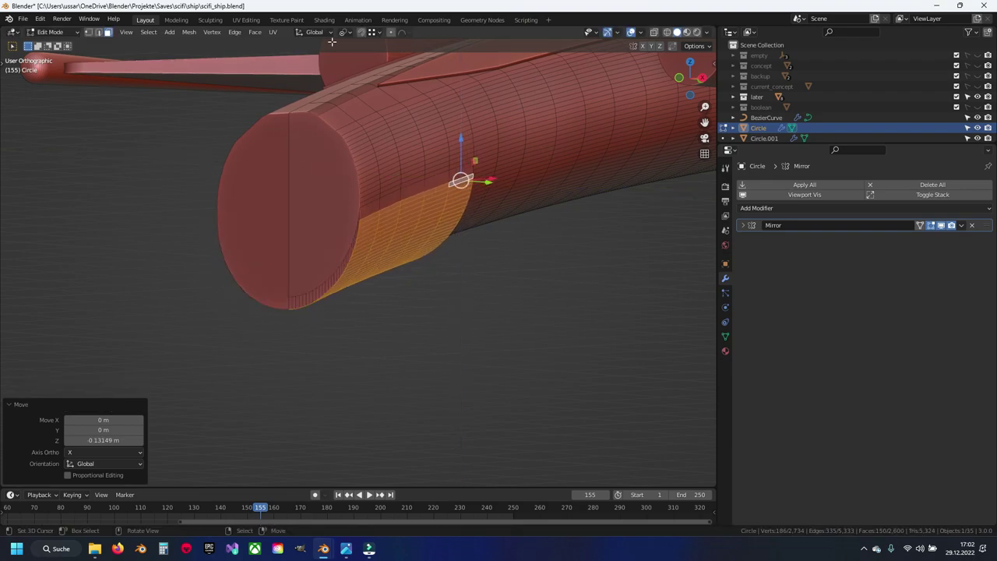
left_click(343, 32)
left_click(374, 79)
key("s")
key("y")
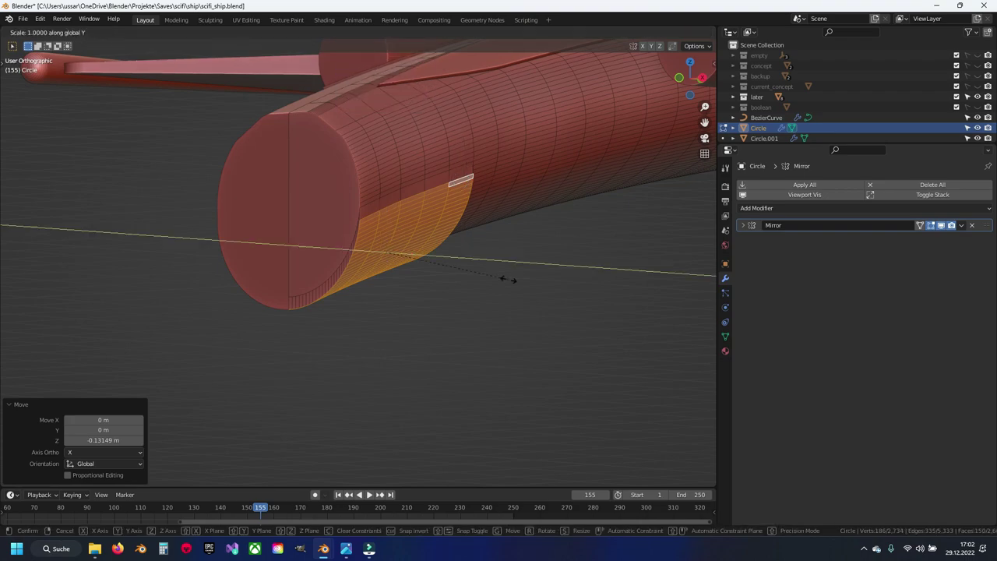
key("Escape")
left_click(343, 31)
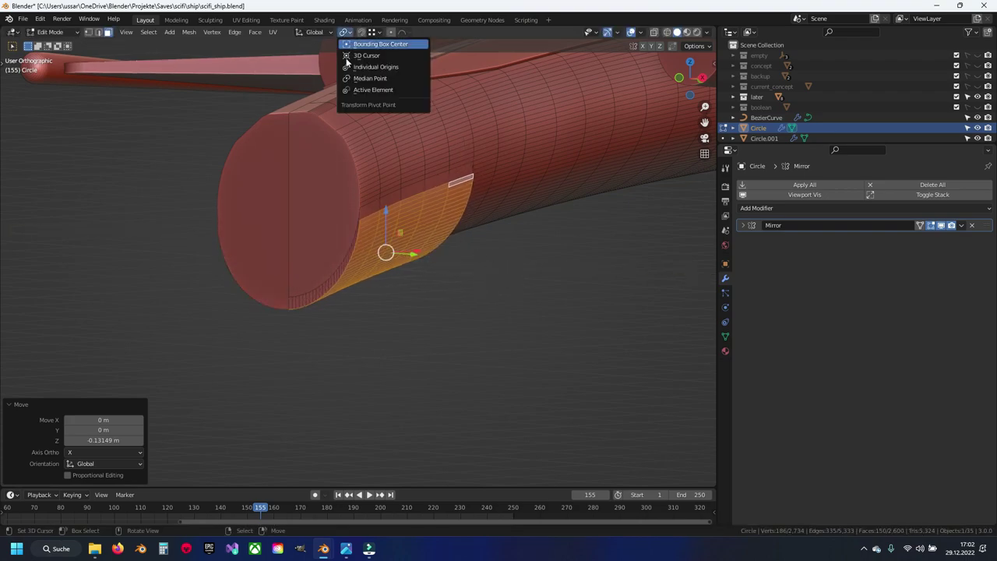
left_click(366, 78)
Try moving the strip along X and Z, cancelling both moves
middle_click_drag(410, 257, 398, 270)
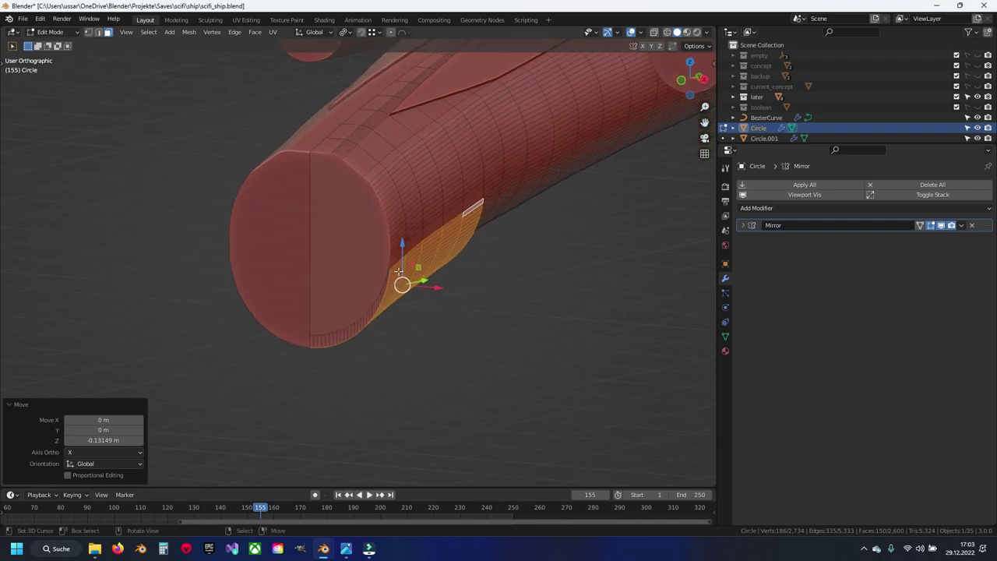
key("g")
key("x")
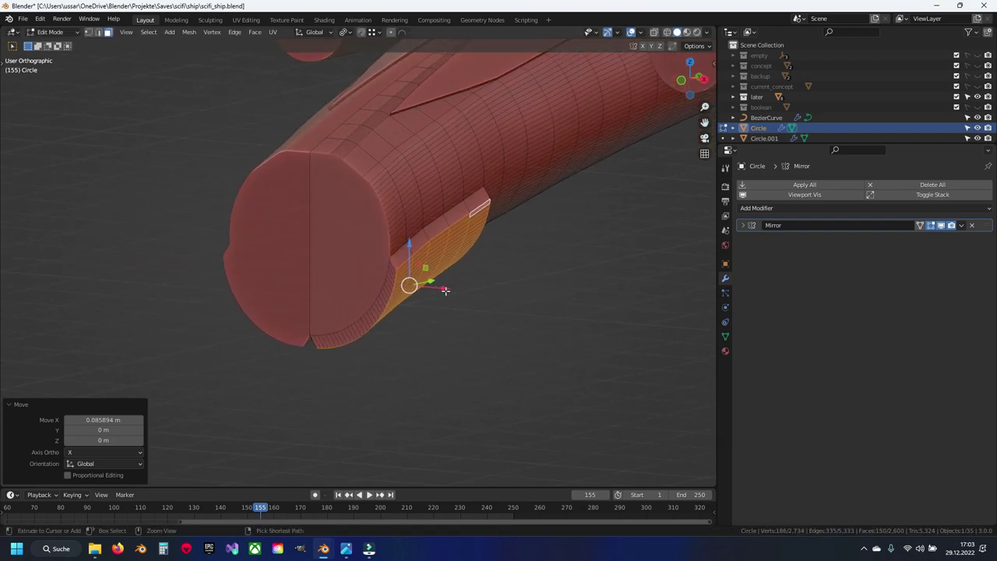
right_click(445, 289)
mouse_move(401, 278)
middle_mouse_down()
mouse_move(332, 240)
mouse_move(363, 266)
mouse_move(467, 268)
mouse_move(363, 275)
middle_mouse_up()
key("Tab")
key("Tab")
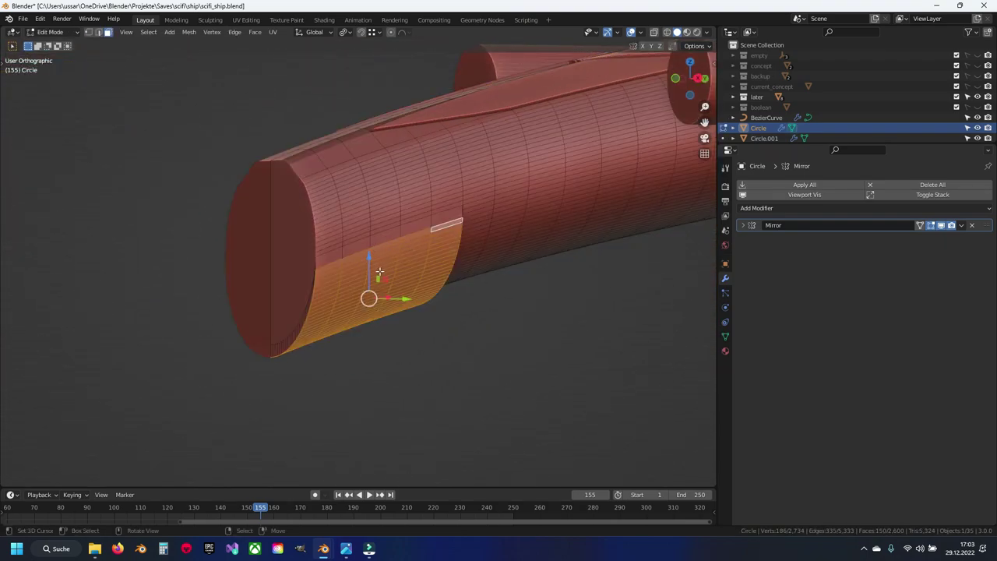
key("g")
key("z")
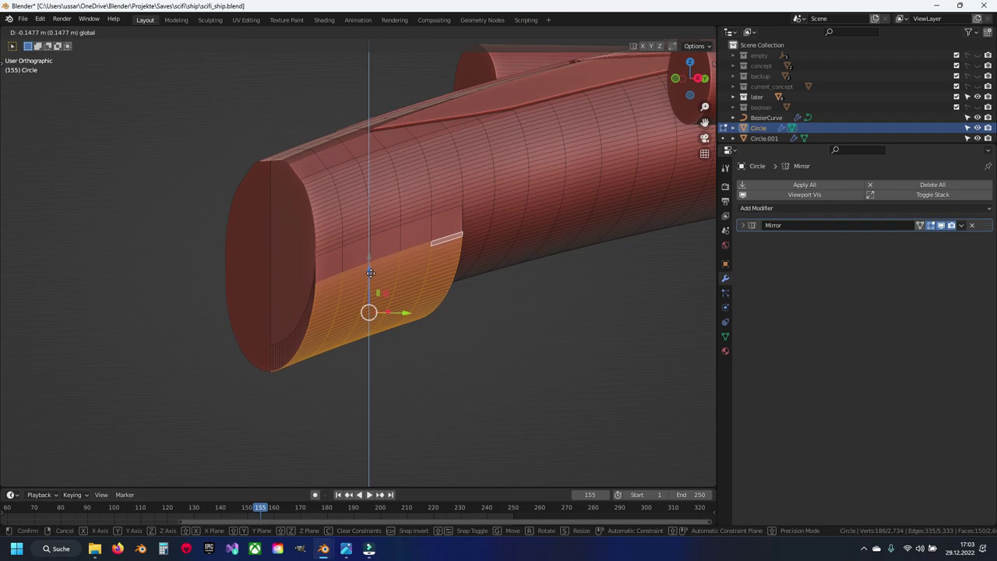
right_click(369, 274)
Look at the ship from the rear, then select the flat half-disc face of the end cap
key("Tab")
mouse_move(367, 277)
middle_mouse_down()
mouse_move(448, 294)
mouse_move(561, 289)
mouse_move(442, 286)
mouse_move(324, 305)
mouse_move(597, 201)
mouse_move(513, 227)
middle_mouse_up()
key("Tab")
left_click(351, 288)
Abandon two inset attempts on the end cap, deselect everything, and save the ship file
key("i")
key("Escape")
scroll(514, 227, "up", 2)
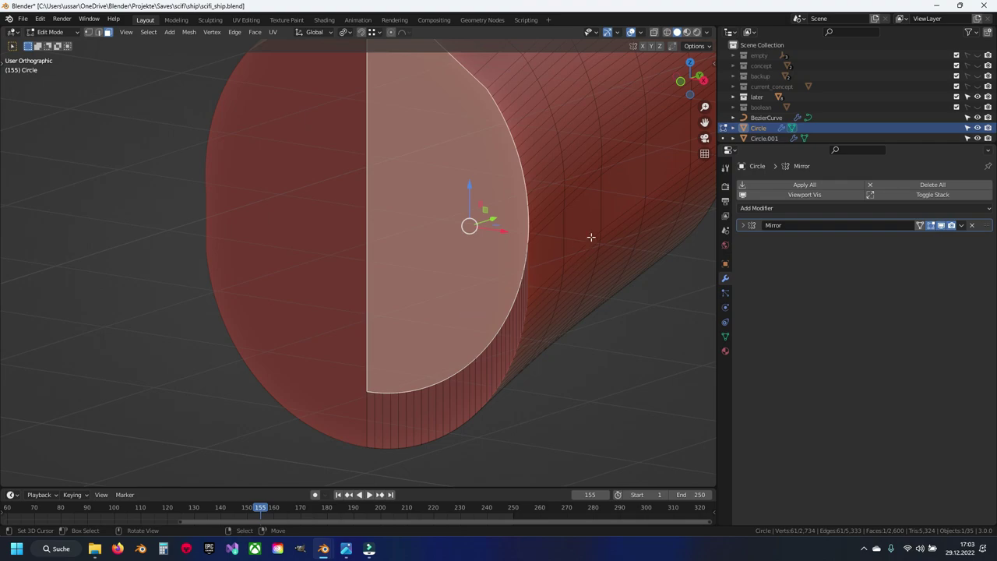
key("i")
key("Escape")
scroll(468, 222, "up", 1)
scroll(428, 296, "up", 2)
scroll(458, 316, "up", 2)
key("alt+a")
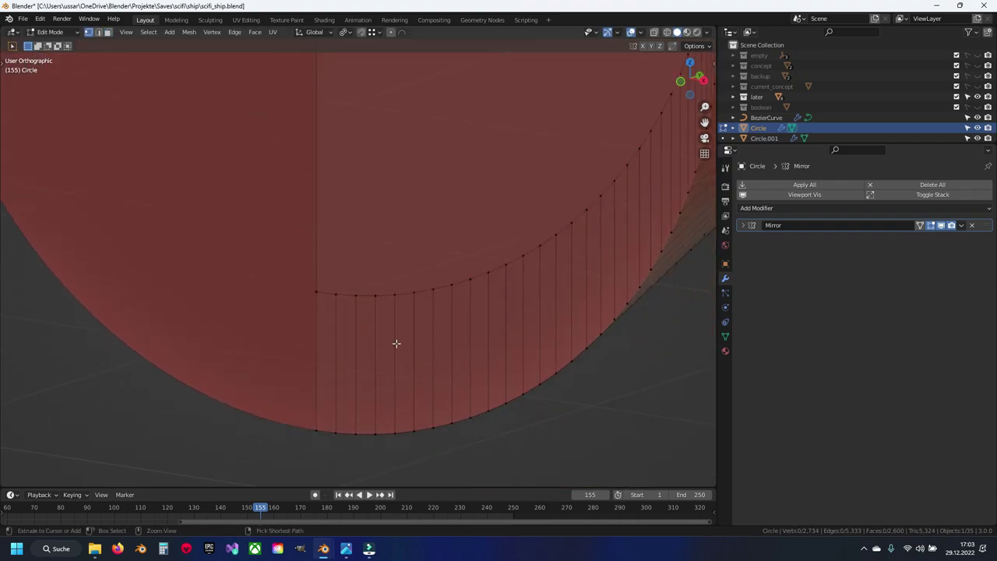
key("ctrl+s")
Slide each rim vertex along its edge to even out the cap's curved outline
middle_click_drag(573, 223, 557, 210)
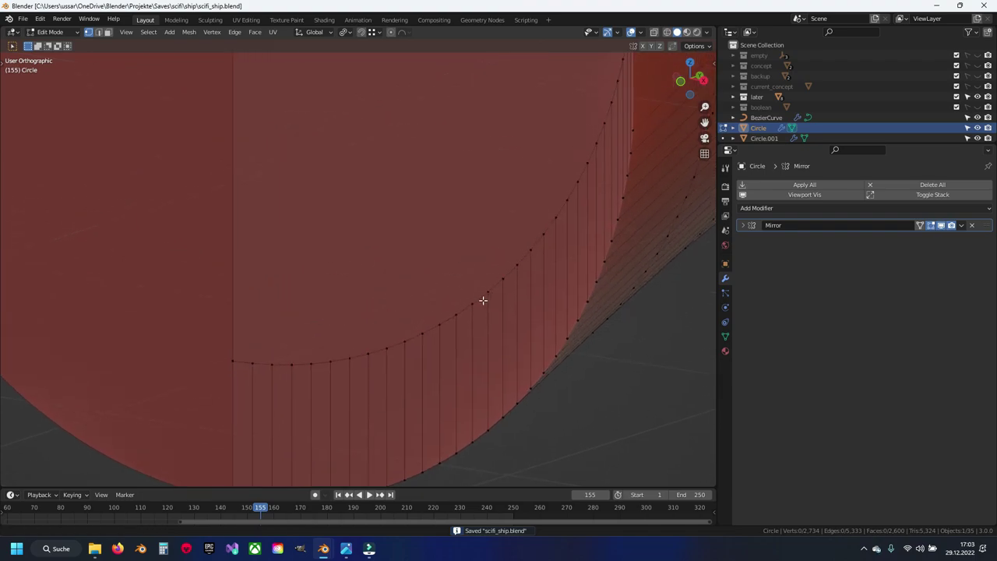
left_click(464, 320)
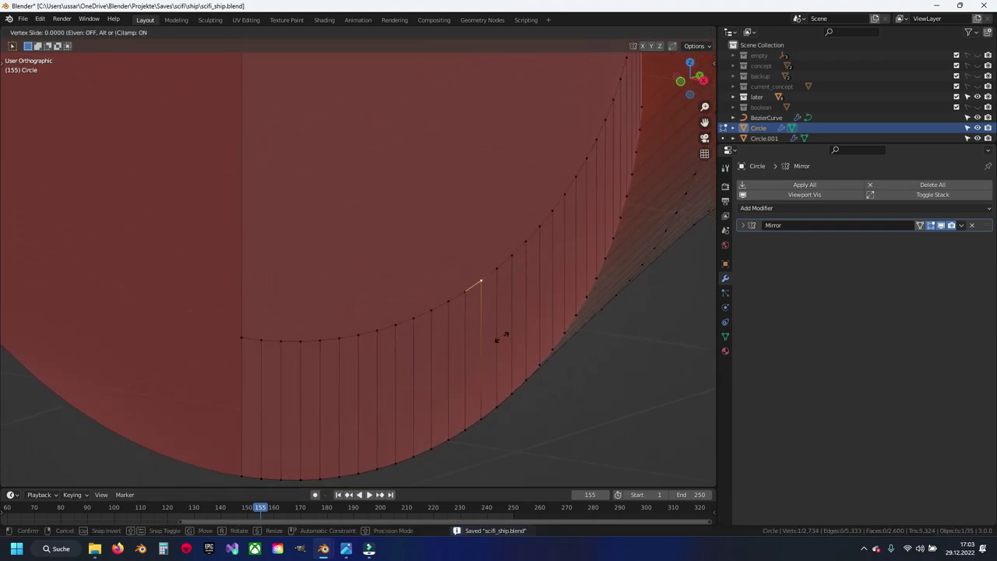
key("g")
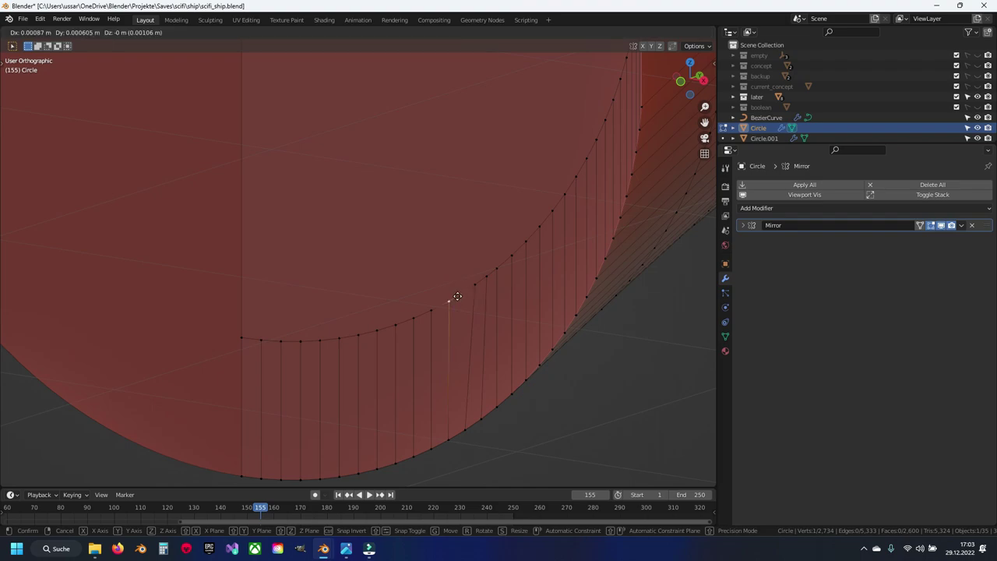
left_click(450, 298)
key("g")
key("g")
left_click(445, 301)
key("g")
key("g")
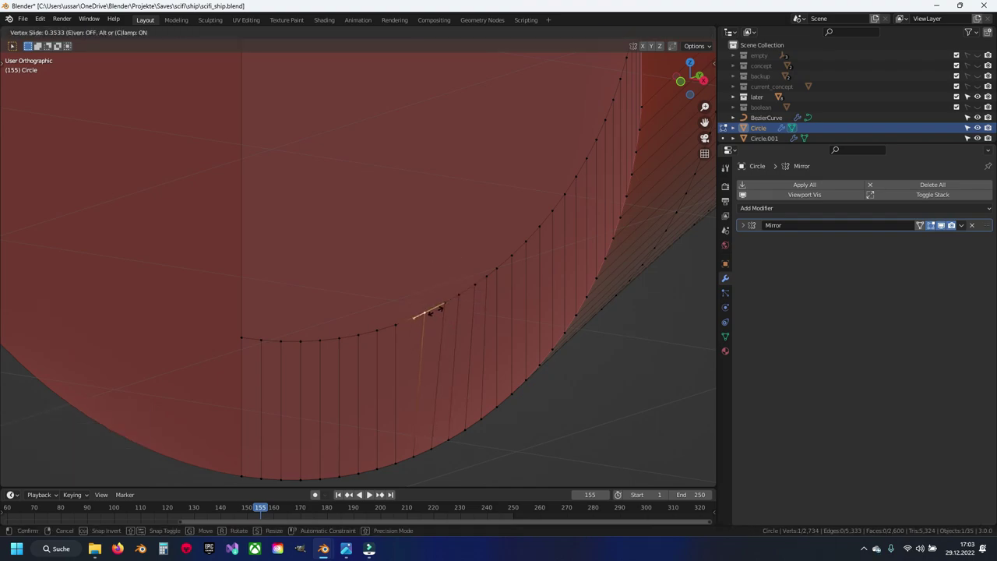
left_click(434, 307)
key("g")
key("g")
left_click(397, 319)
key("g")
key("g")
left_click(381, 328)
key("g")
key("g")
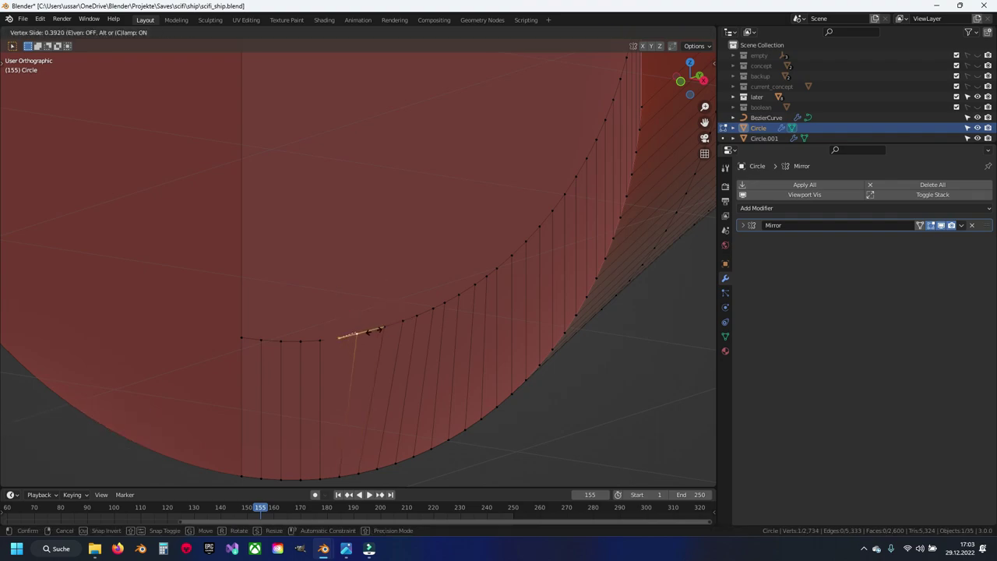
left_click(345, 336)
key("g")
key("g")
left_click(344, 337)
key("g")
key("g")
left_click(325, 337)
key("g")
key("g")
left_click(289, 347)
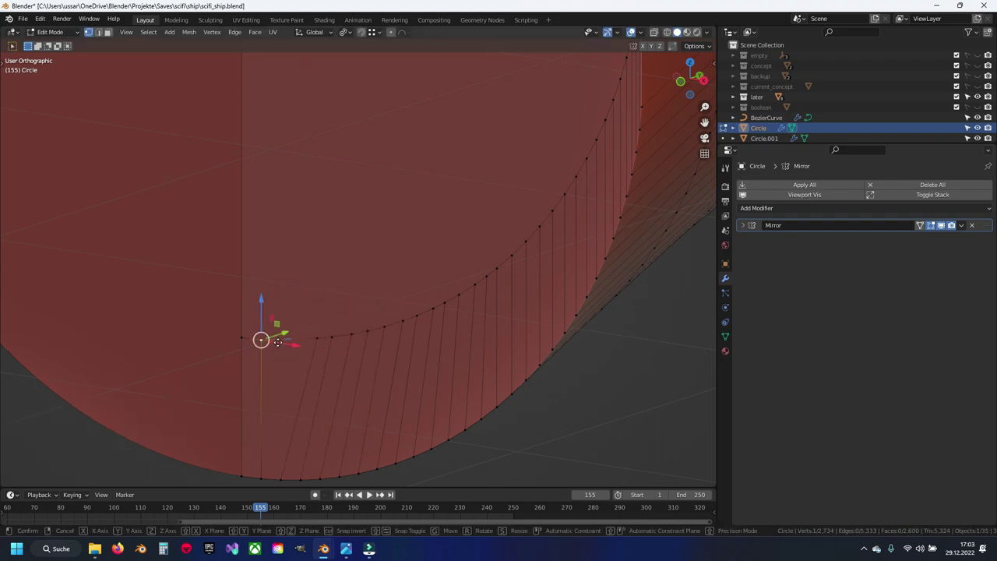
key("g")
key("g")
left_click(282, 355)
Return to face selection and reselect the half-disc end cap face
scroll(281, 355, "down", 5)
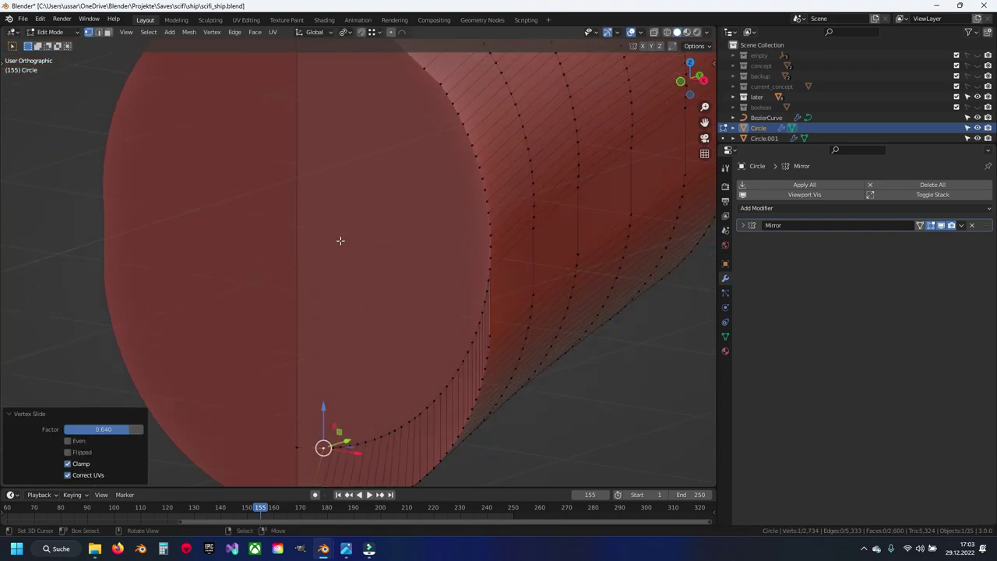
mouse_move(340, 238)
middle_mouse_down()
mouse_move(340, 312)
mouse_move(373, 302)
middle_mouse_up()
key("3")
left_click(367, 318)
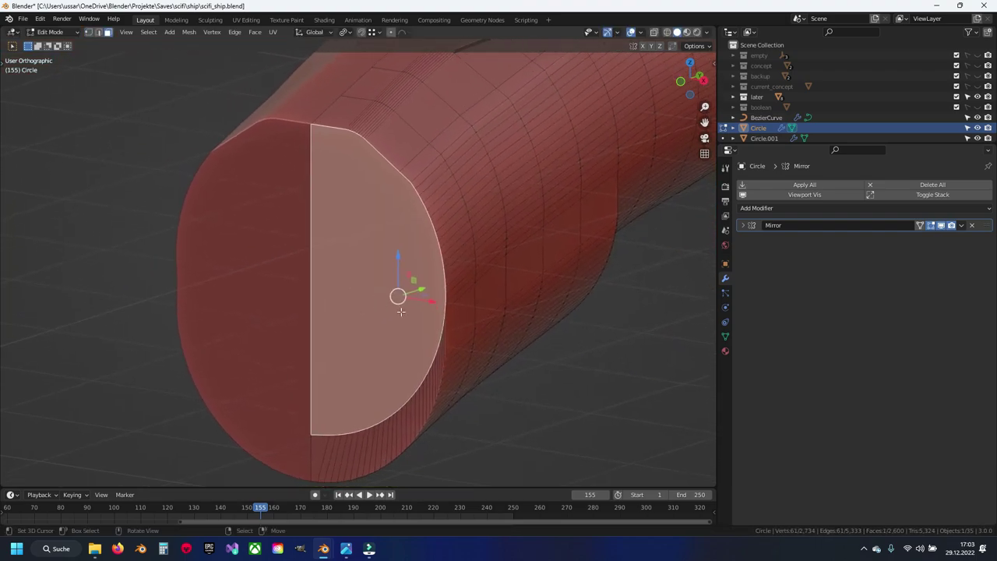
Inset the half end cap by 0.09028 m with Boundary turned off
key("i")
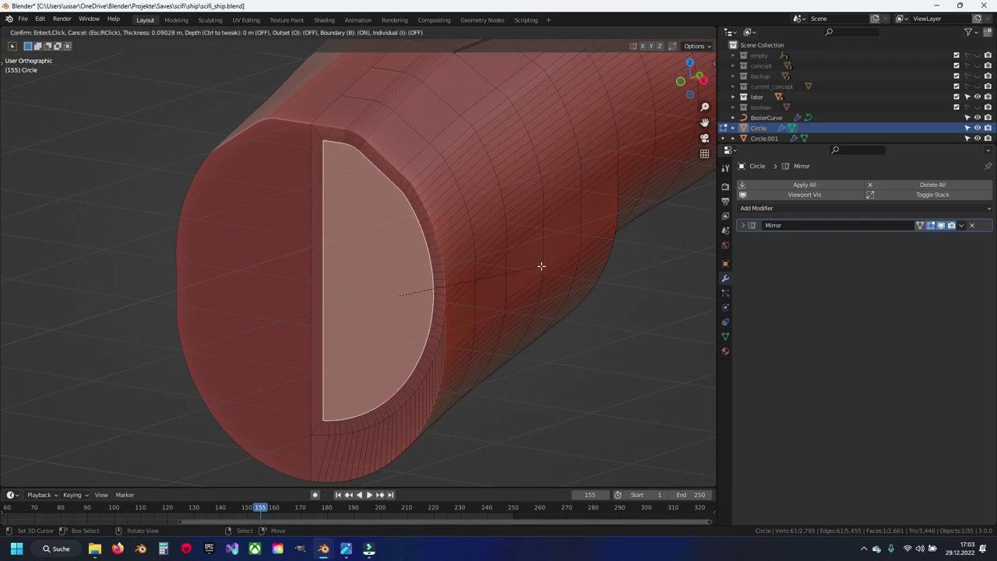
left_click(541, 266)
left_click(86, 373)
mouse_move(164, 370)
middle_mouse_down()
mouse_move(335, 358)
mouse_move(466, 314)
middle_mouse_up()
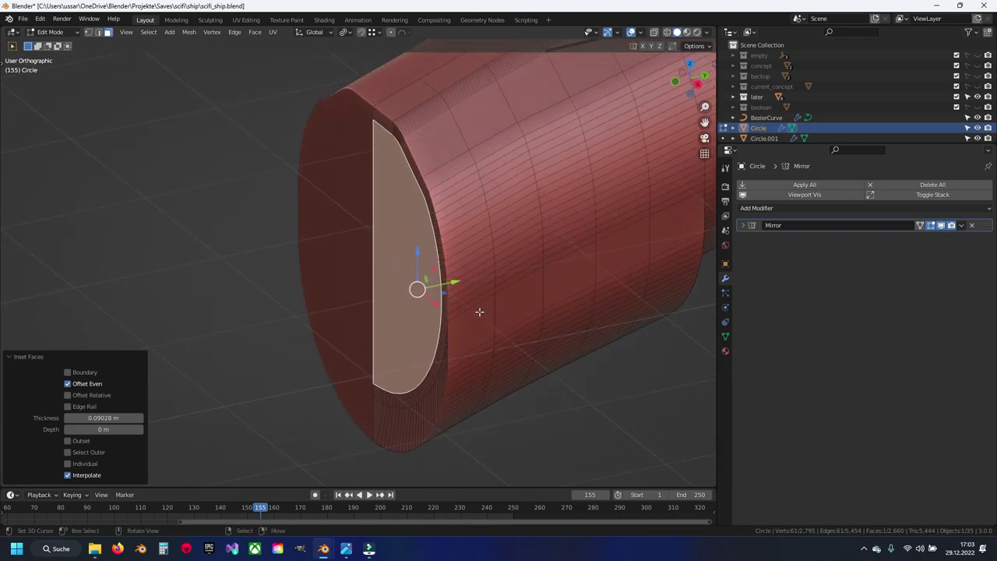
Select the inner ring of cap faces, undoing the trial extrusions
key("e")
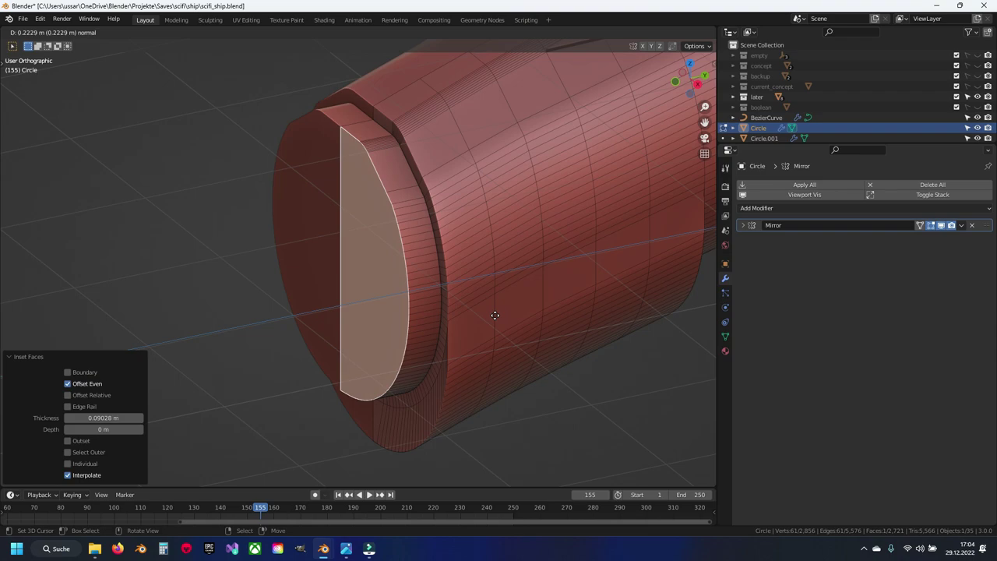
key("Escape")
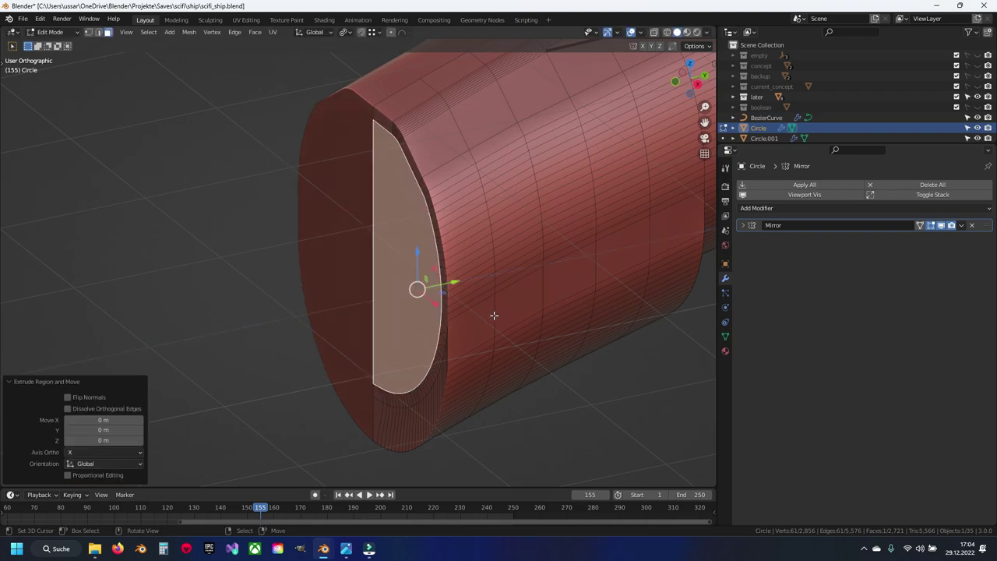
middle_click_drag(494, 315, 585, 265)
left_click(581, 256, "alt")
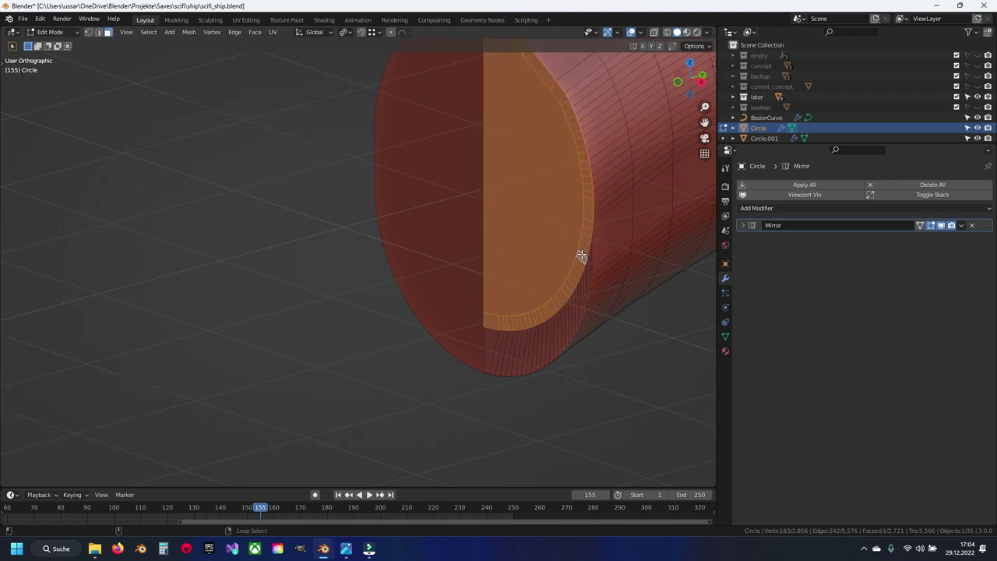
left_click(521, 341, "ctrl")
middle_click_drag(521, 341, 583, 306)
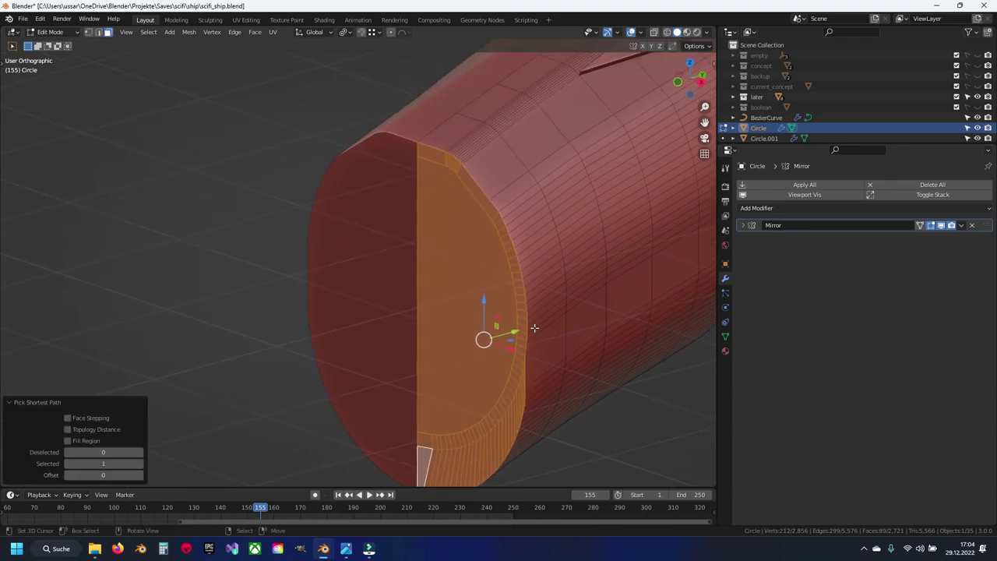
key("e")
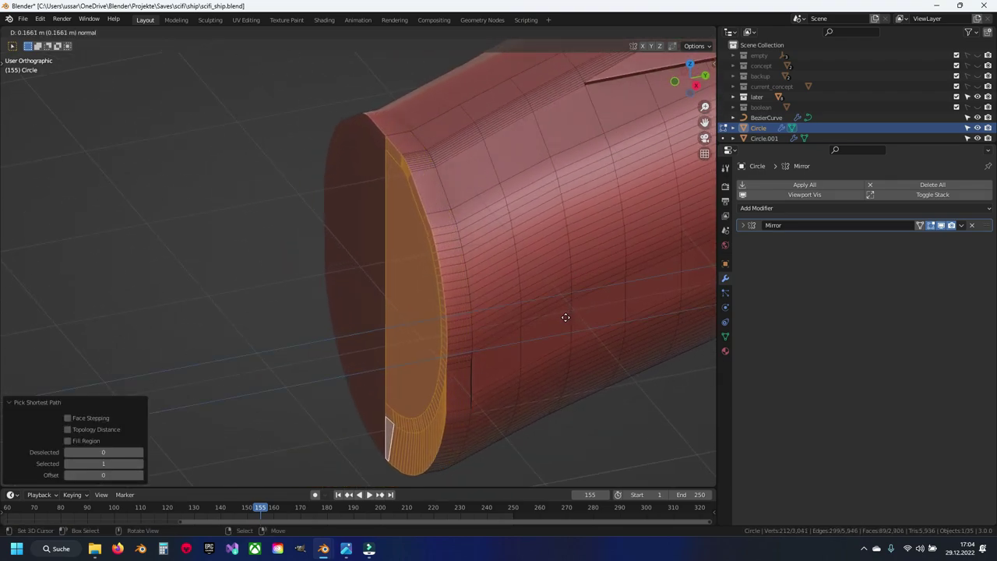
key("Escape")
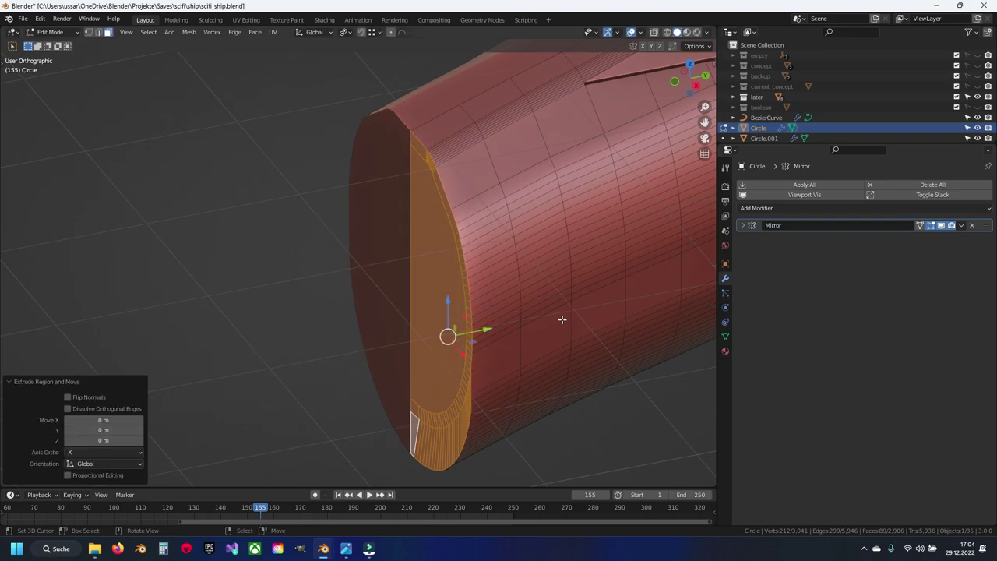
key("ctrl+z")
key("ctrl+z")
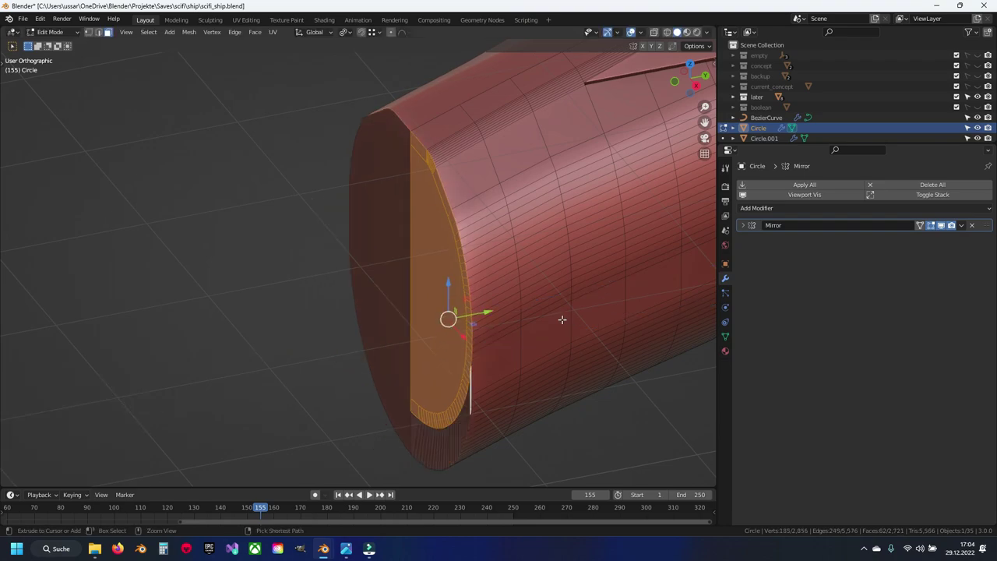
Add the bottom-edge faces and extrude the inner cap panel out 0.216 m
mouse_move(561, 319)
middle_mouse_down()
mouse_move(525, 288)
mouse_move(468, 298)
mouse_move(485, 299)
mouse_move(530, 332)
middle_mouse_up()
left_click(411, 357, "ctrl")
middle_click_drag(412, 357, 573, 325)
key("alt+z")
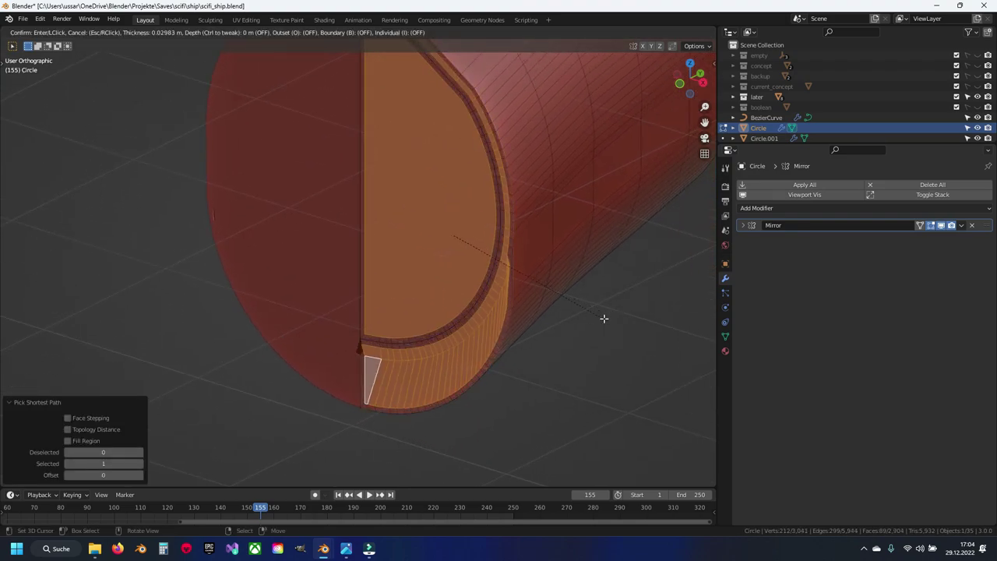
key("alt+z")
key("alt+z")
middle_click_drag(495, 278, 425, 247)
key("e")
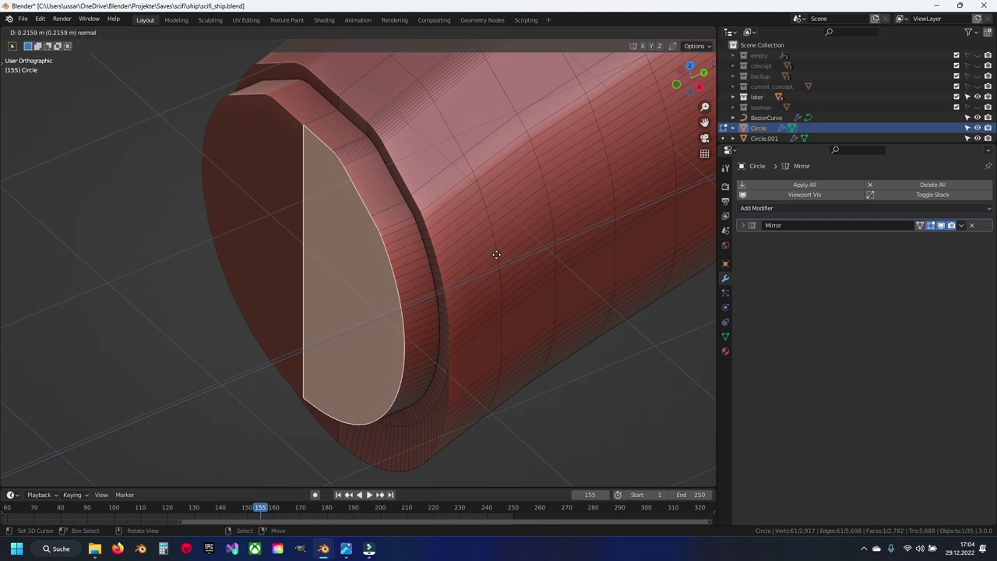
left_click(497, 254)
Inspect the raised ring from the side, then switch to front orthographic view
middle_click_drag(447, 265, 473, 250)
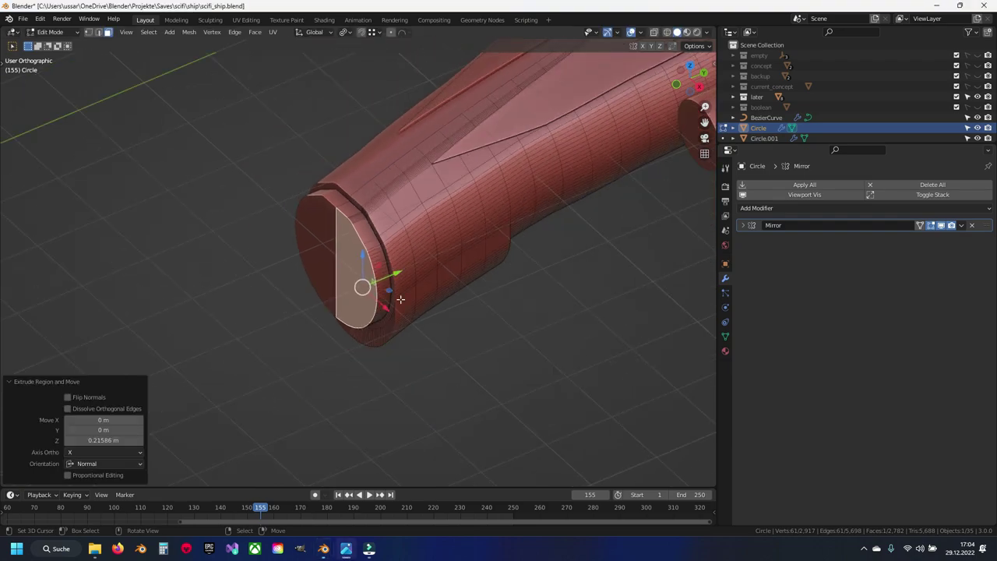
scroll(473, 249, "up", 2)
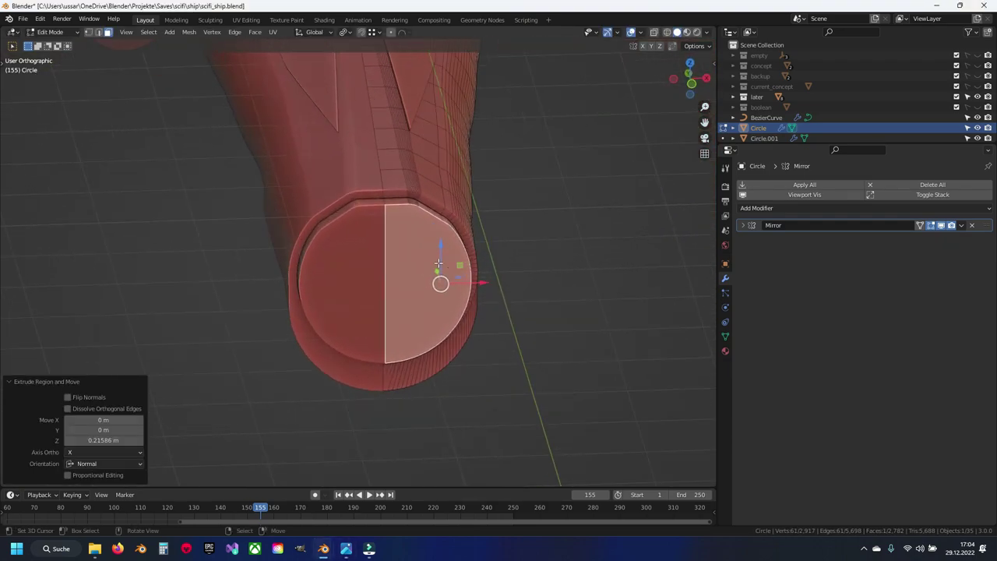
scroll(444, 249, "up", 5)
scroll(423, 247, "up", 3)
scroll(423, 247, "down", 3)
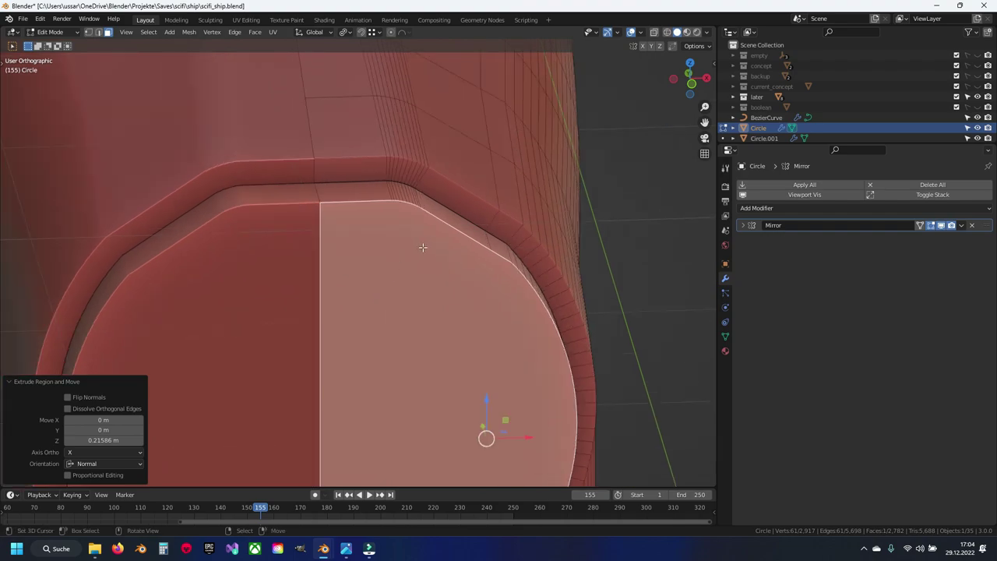
scroll(423, 247, "down", 3)
middle_click_drag(423, 247, 431, 239)
key("KP_1")
Save the spaceship file and merge the pod cap's overlapping vertices by distance
key("Tab")
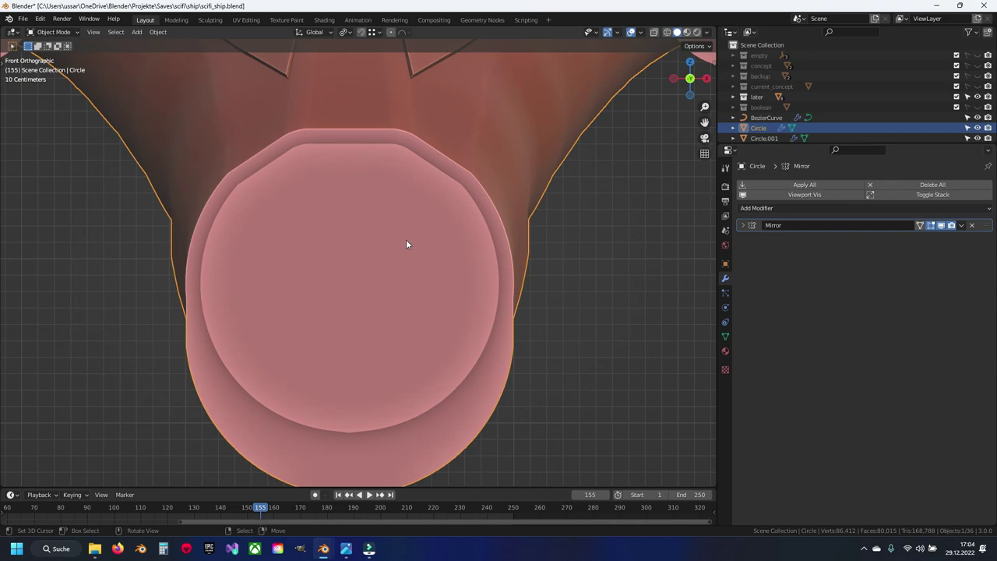
key("alt+a")
key("ctrl+s")
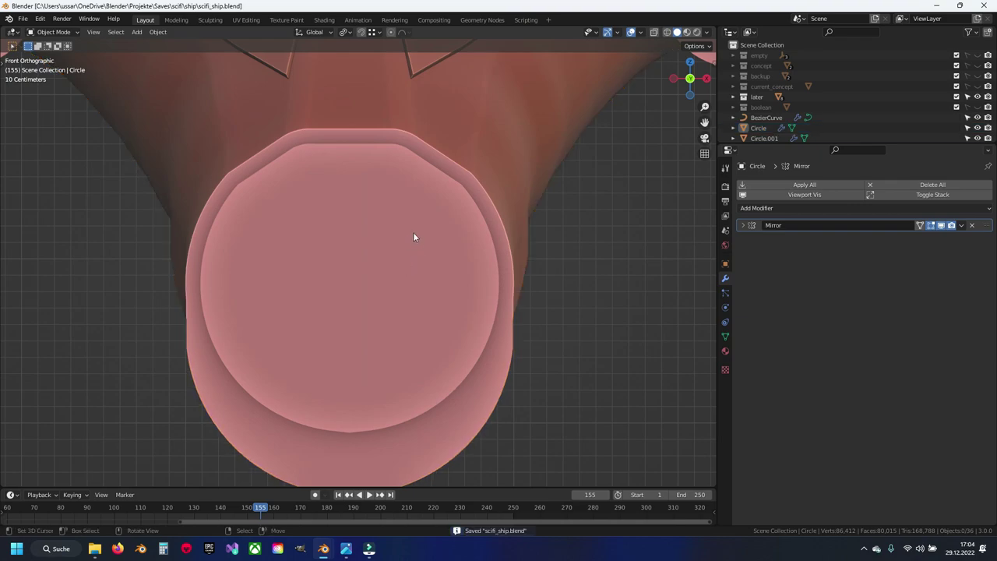
key("Tab")
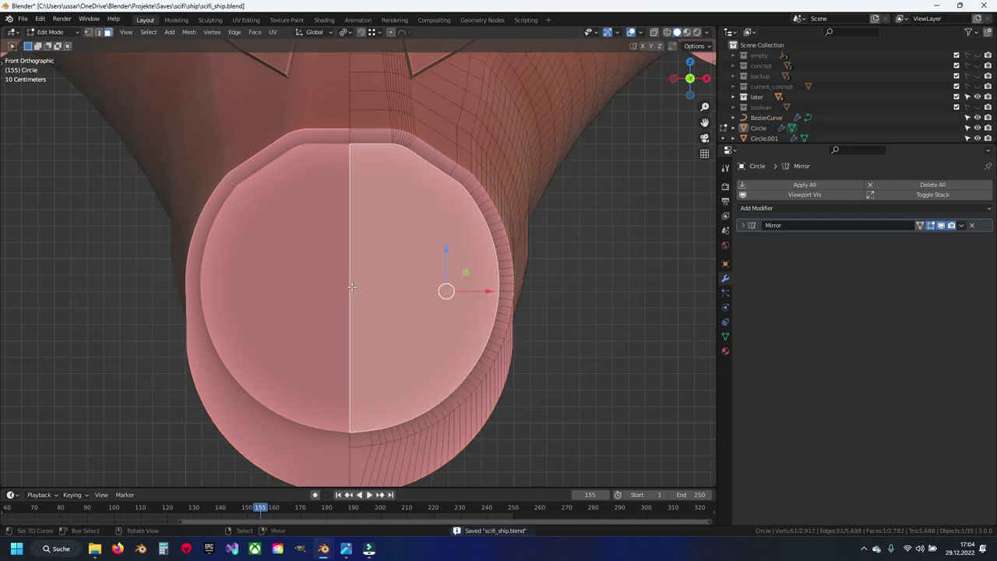
key("Tab")
key("Tab")
key("q")
left_click(350, 162)
key("1")
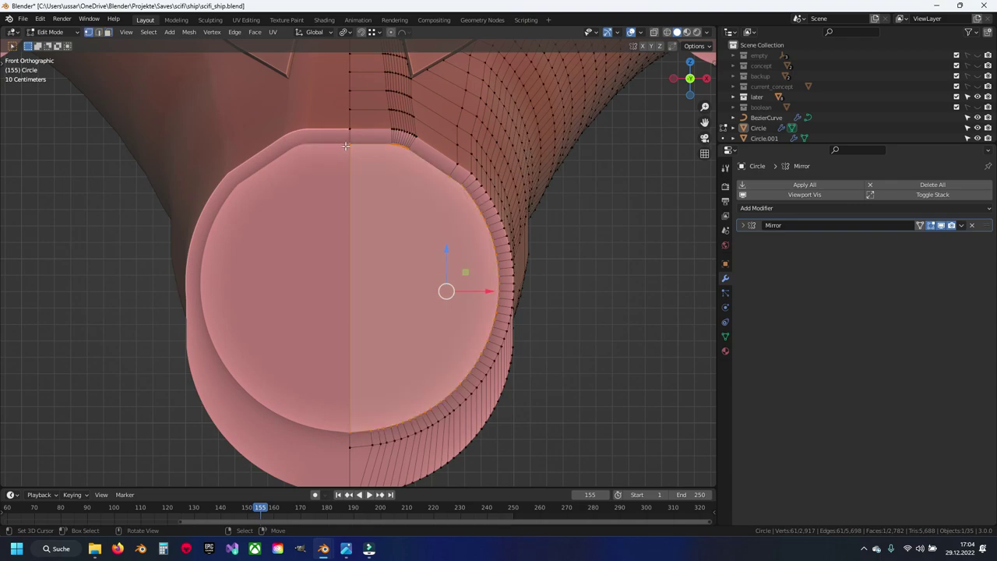
left_click(350, 147)
left_click(406, 380)
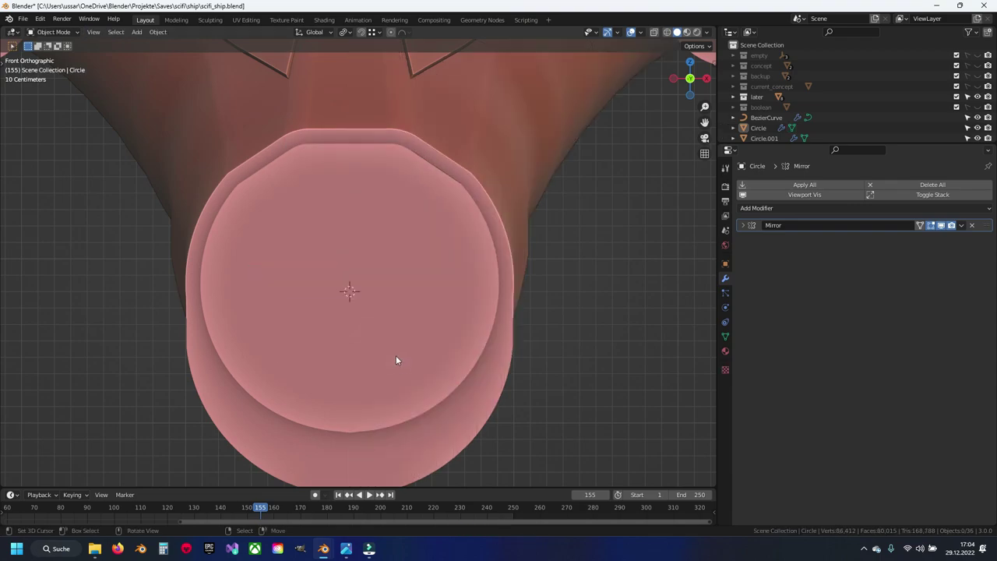
Add a trial circle mesh, rotate and inspect it, then delete it as misplaced
key("shift+a")
left_click(424, 332)
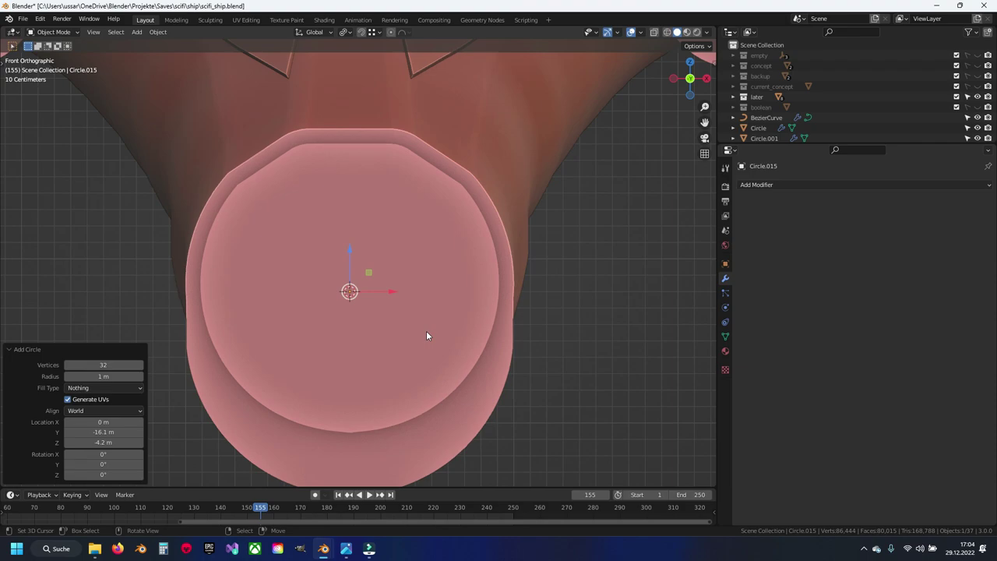
scroll(396, 315, "down", 2)
scroll(396, 314, "down", 4)
key("Tab")
key("r")
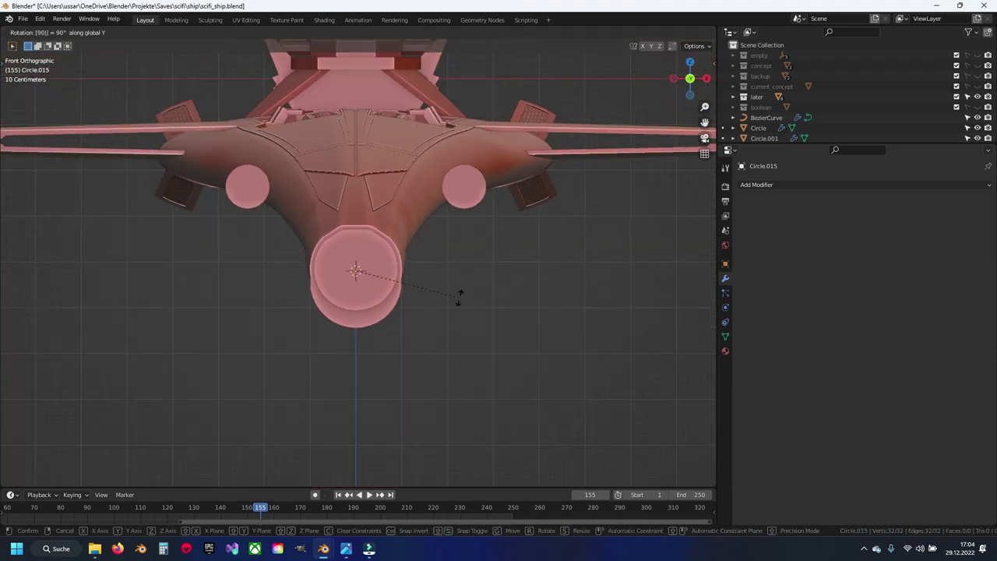
key("Return")
key("shift+z")
scroll(459, 298, "up", 2)
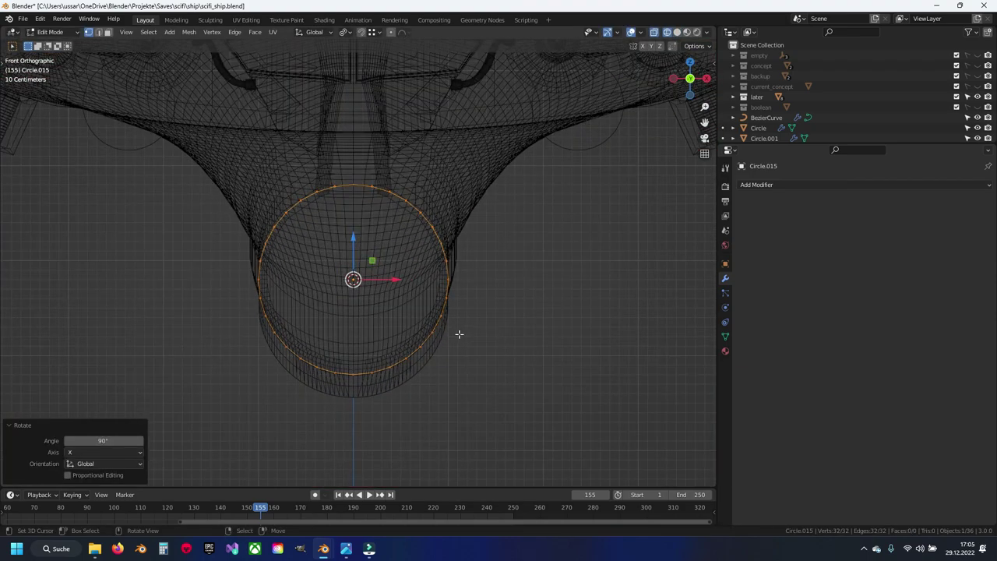
scroll(459, 333, "up", 2)
key("shift+z")
scroll(459, 332, "down", 1)
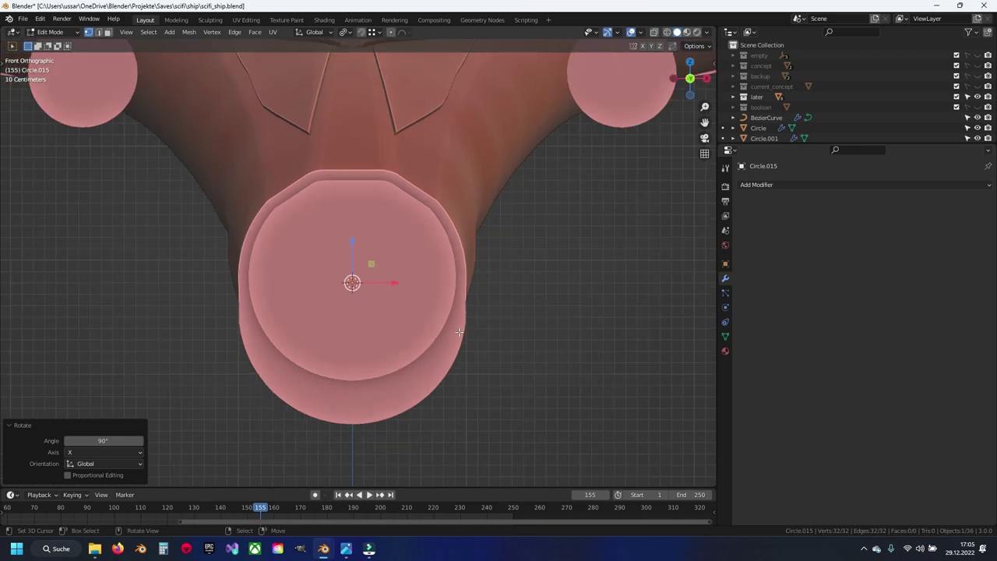
key("shift+z")
key("Tab")
key("x")
left_click(459, 332)
Add a new 64-vertex circle and stand it upright by rotating 90° about X
key("shift+a")
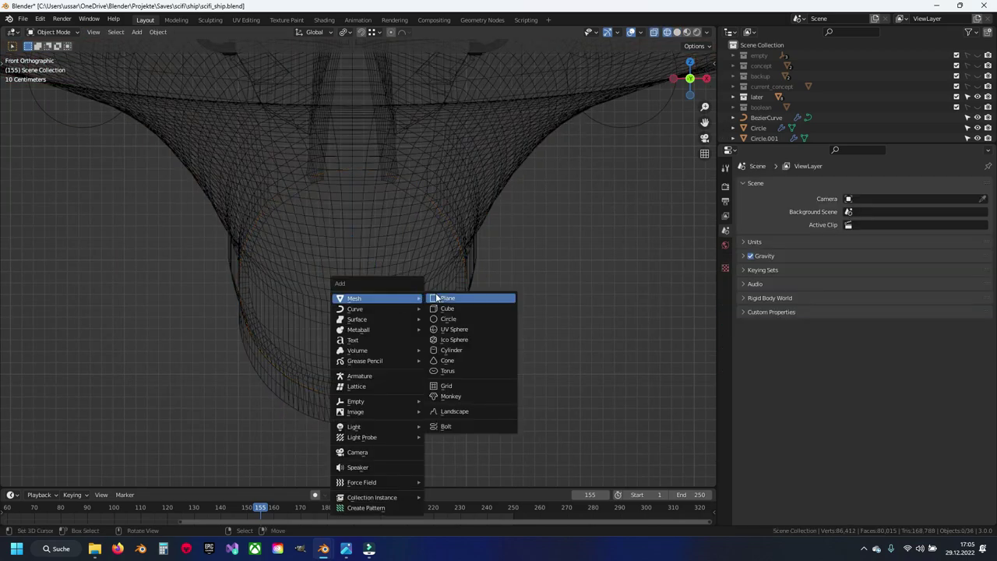
mouse_move(355, 298)
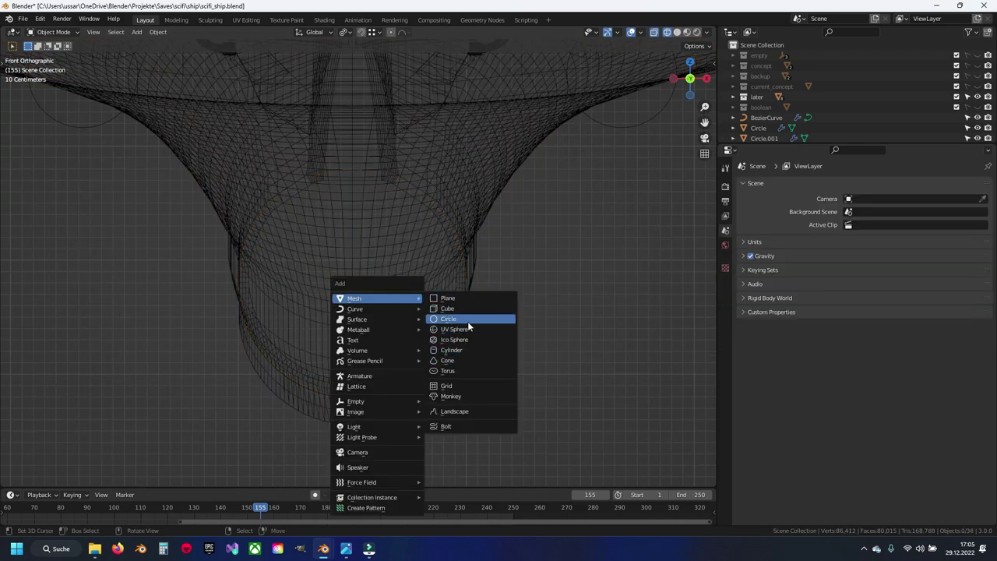
left_click(446, 319)
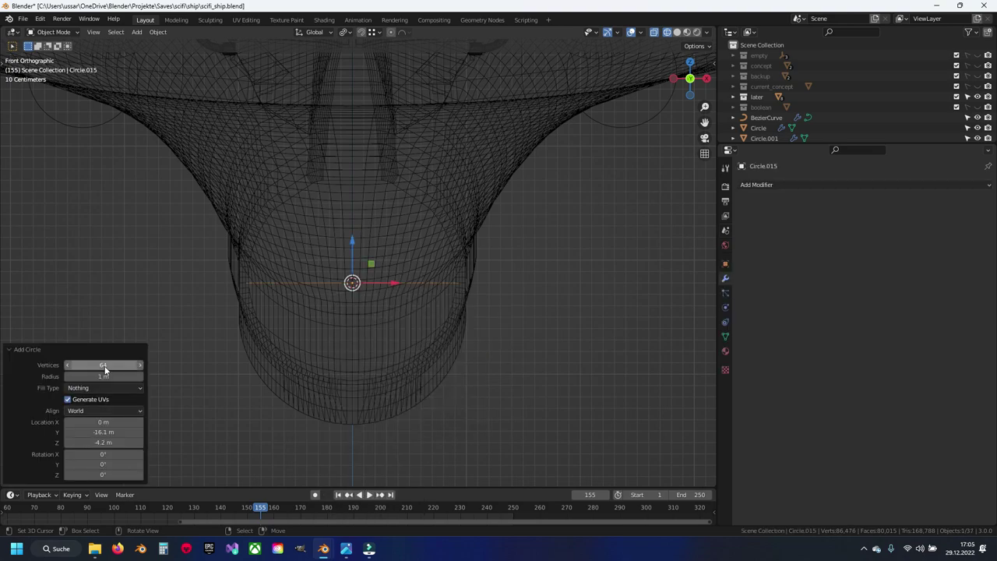
key("Tab")
key("r")
key("9")
key("0")
key("x")
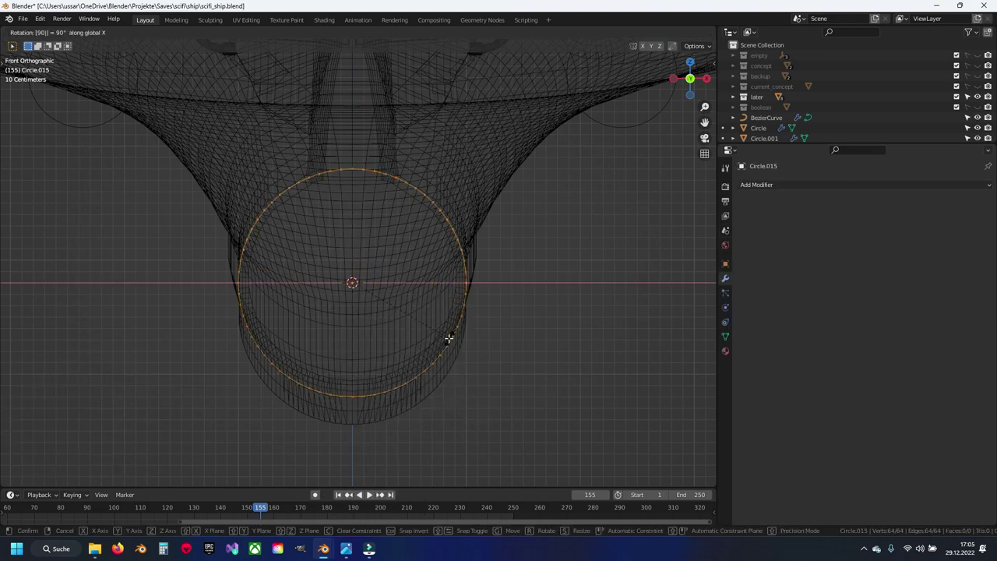
key("Return")
key("shift+z")
mouse_move(441, 333)
middle_mouse_down()
mouse_move(390, 330)
mouse_move(581, 240)
middle_mouse_up()
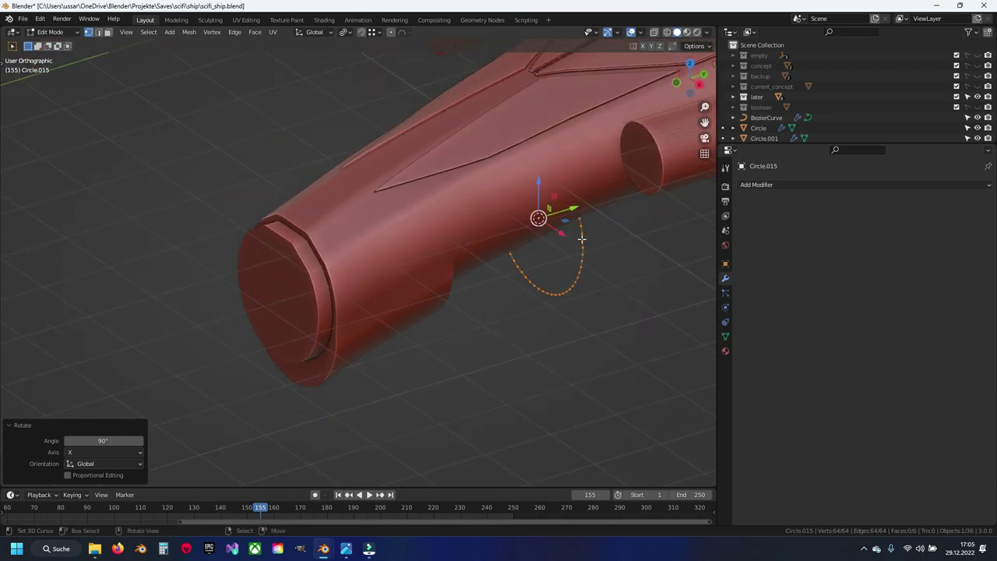
Move the circle −4.1283 m along Y to the pod cap's front face
key("g")
key("y")
left_click(307, 311)
middle_click_drag(308, 311, 311, 316)
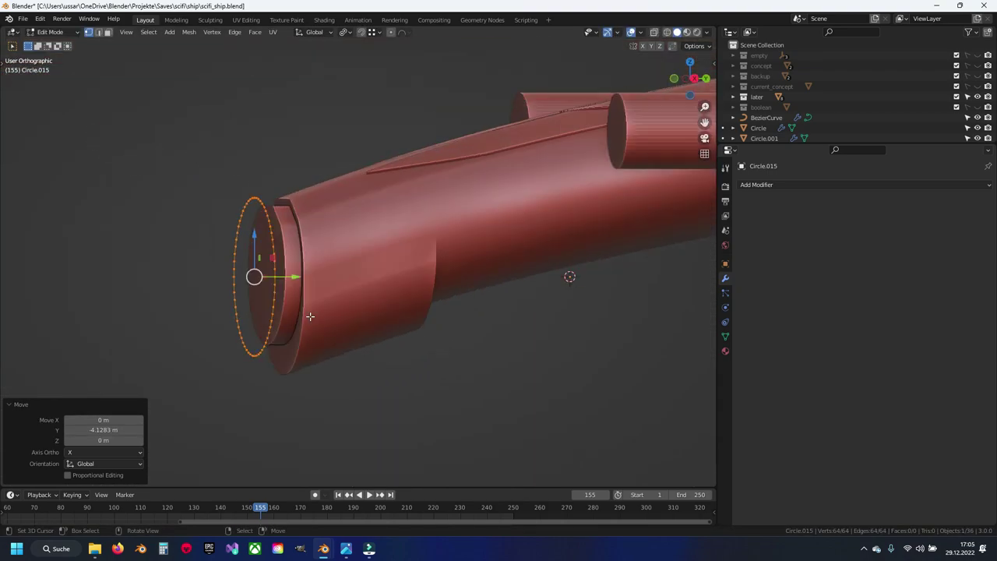
key("KP_1")
key("KP_Decimal")
key("s")
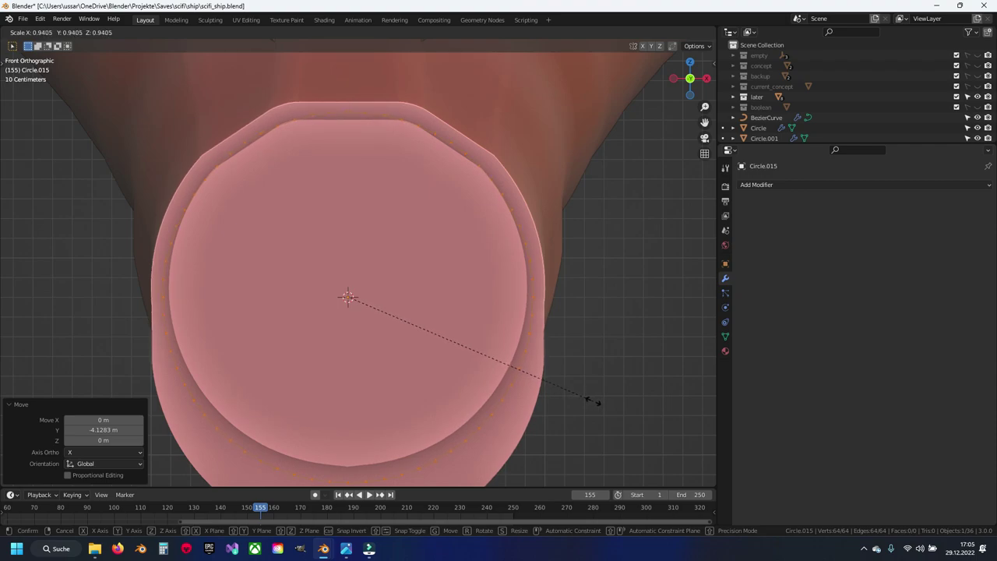
Shrink the circle to 0.939, then rescale it to 0.976
left_click(590, 401)
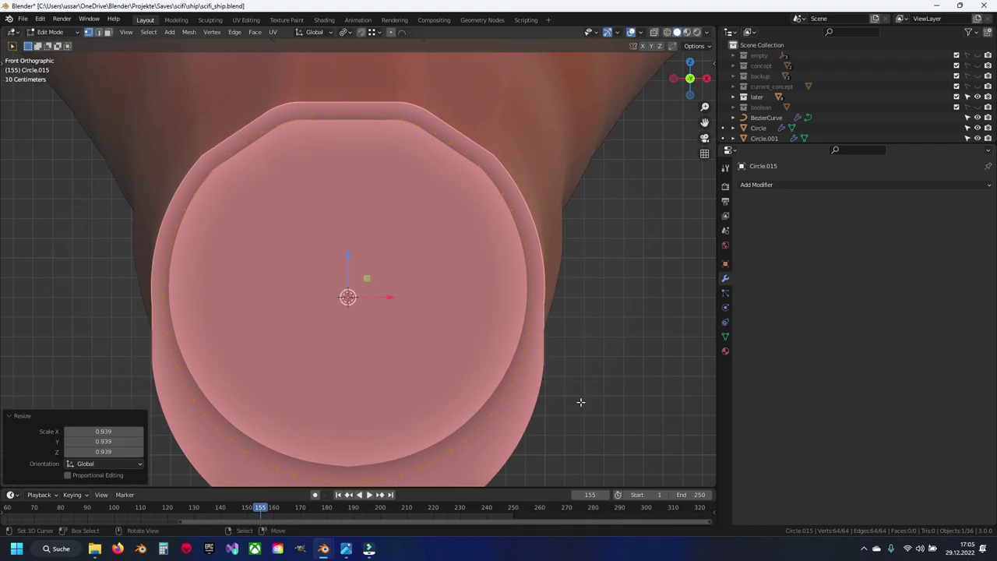
key("s")
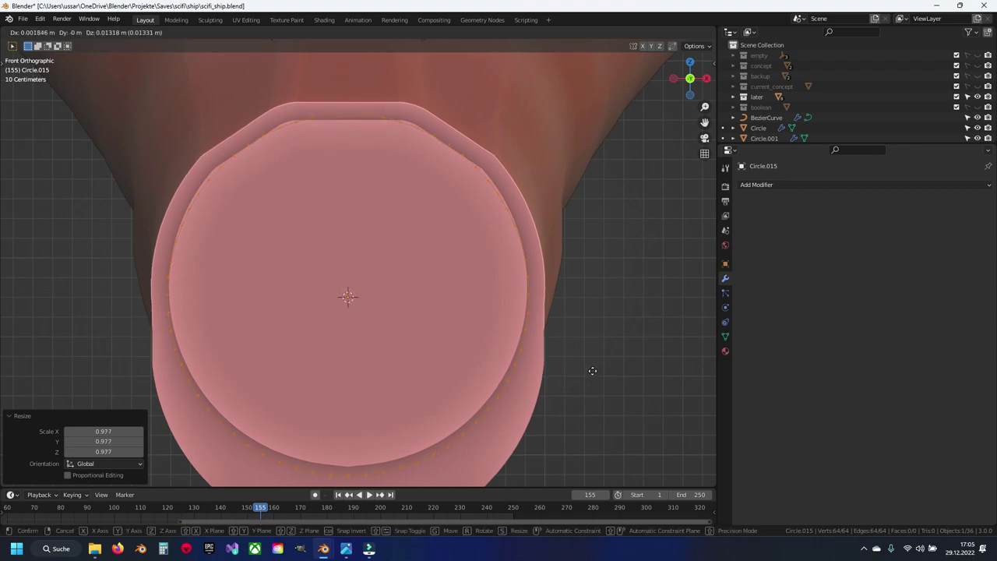
left_click(595, 339)
key("s")
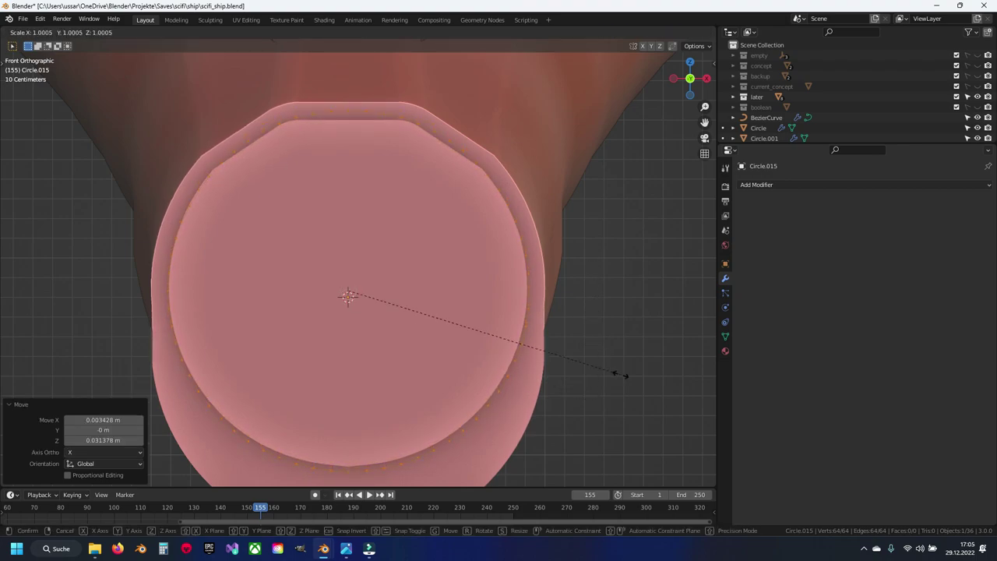
left_click(615, 373)
Nudge and rescale the circle to 1.011, then 1.006, matching the inner panel edge
key("g")
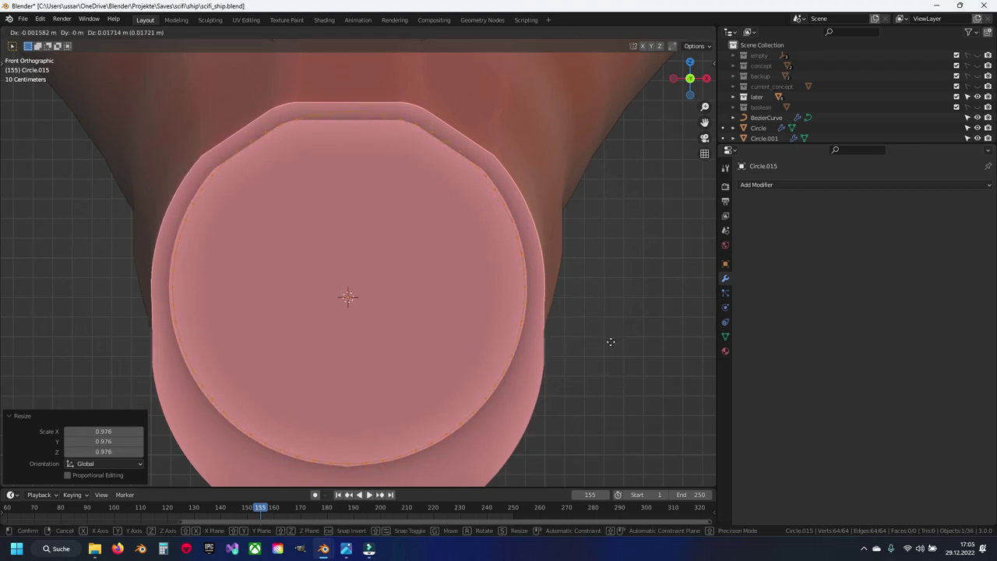
left_click(611, 356)
key("s")
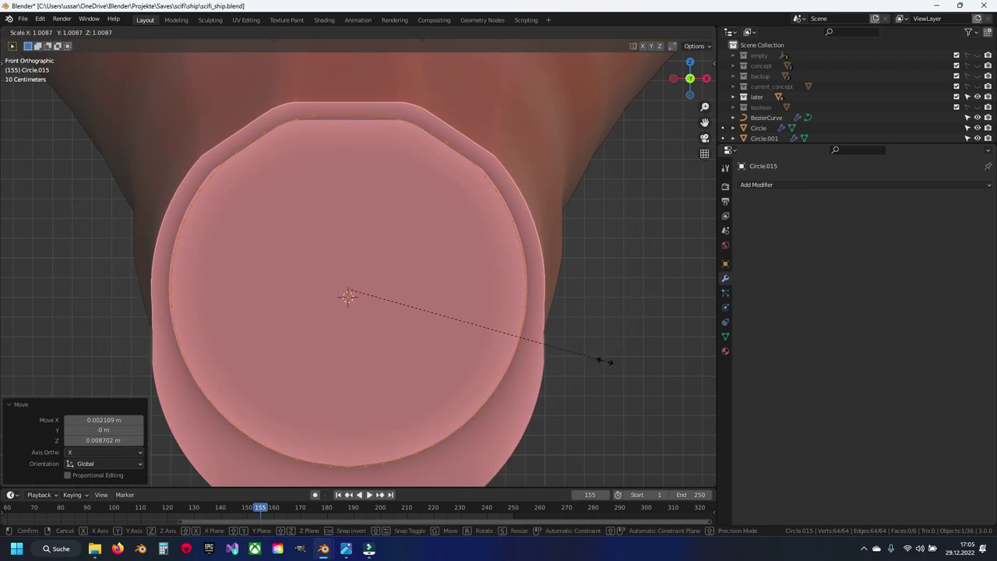
left_click(606, 360)
key("g")
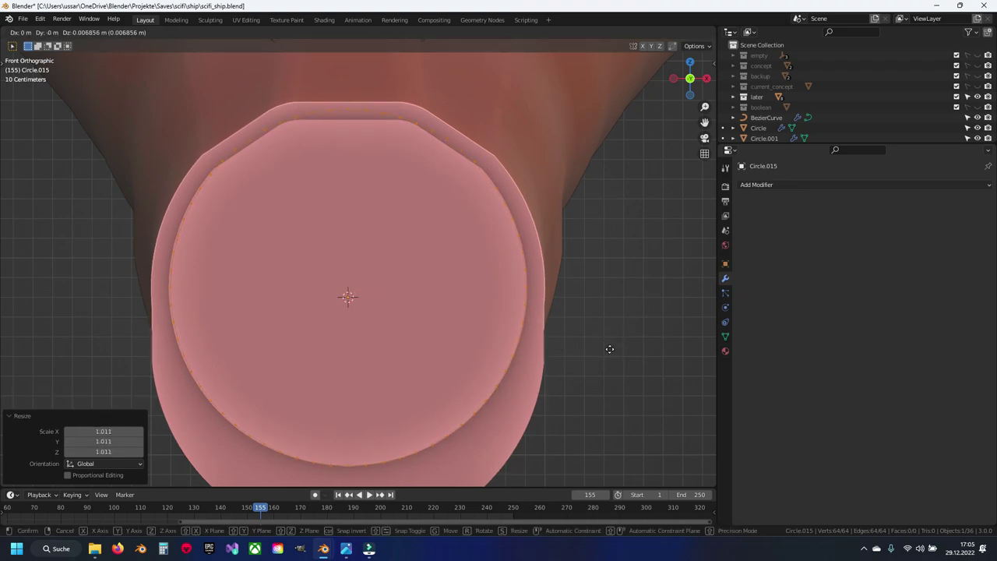
left_click(610, 350)
key("s")
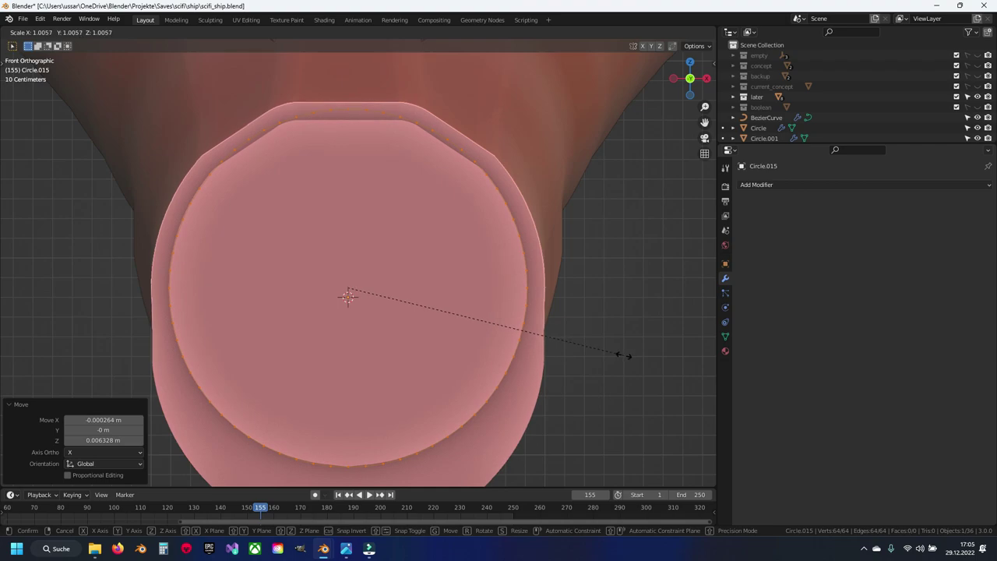
left_click(622, 356)
middle_click_drag(449, 273, 490, 358, "shift")
scroll(397, 289, "up", 2)
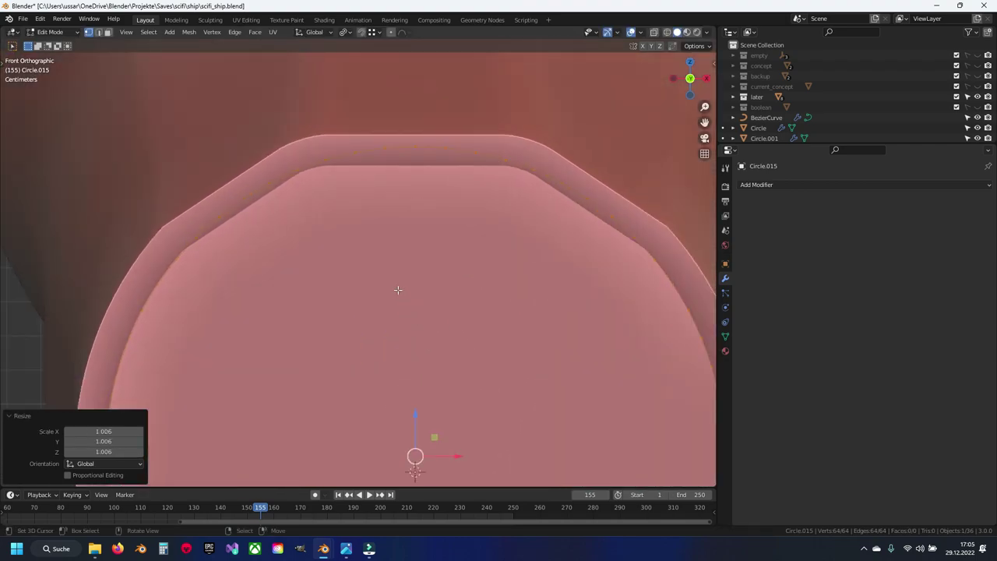
Enter Edit Mode on the pod cap and raise a vertex on its top rim
scroll(380, 259, "up", 1)
key("alt+q")
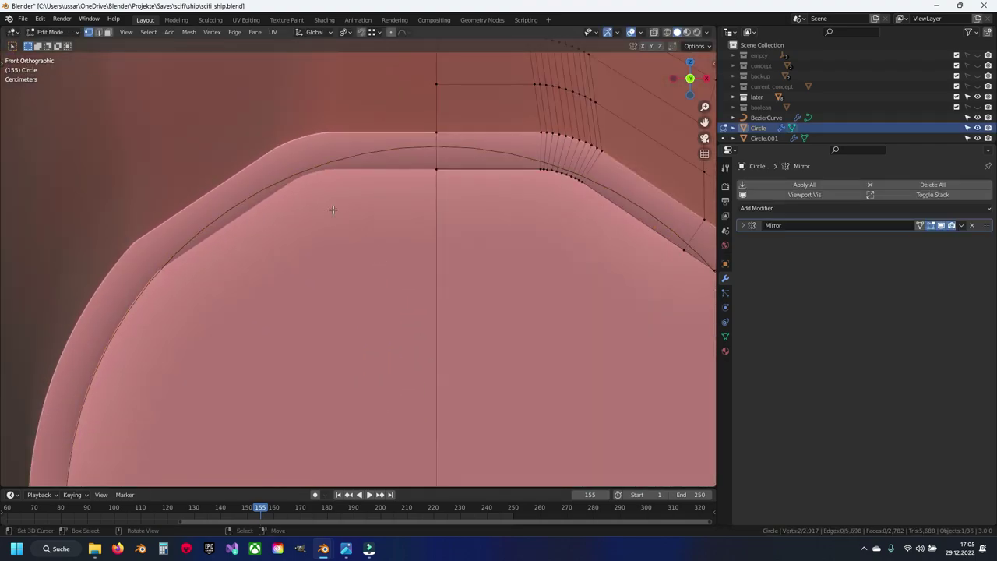
scroll(372, 199, "up", 3)
scroll(312, 234, "up", 2)
key("alt+z")
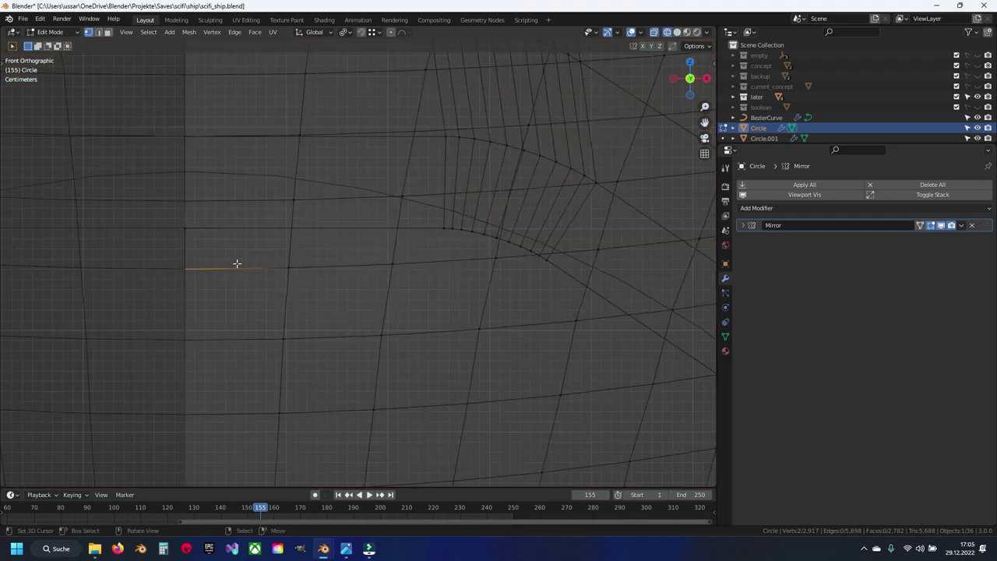
key("alt+z")
key("alt+z")
left_click_drag(171, 226, 220, 247)
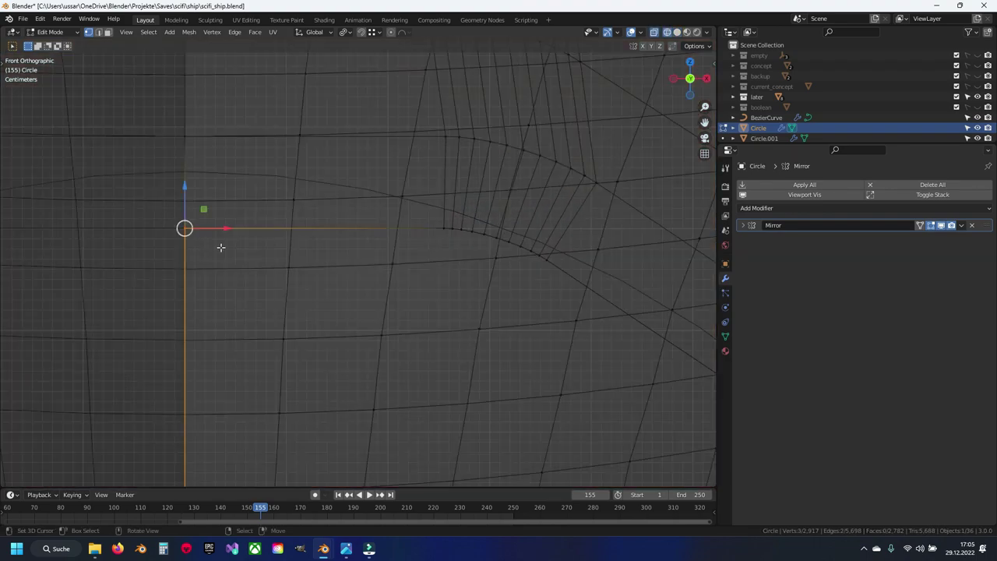
key("alt+z")
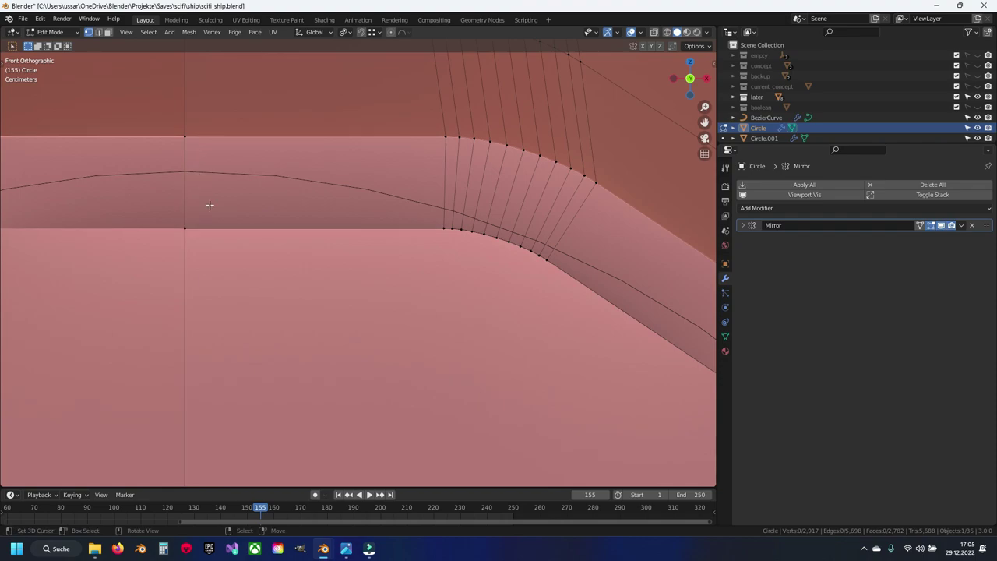
left_click_drag(185, 188, 199, 136)
Slide the vertex where the rim curves along its edge
middle_click_drag(199, 136, 127, 157, "shift")
key("alt+a")
key("alt+z")
left_click_drag(361, 245, 375, 263)
key("alt+z")
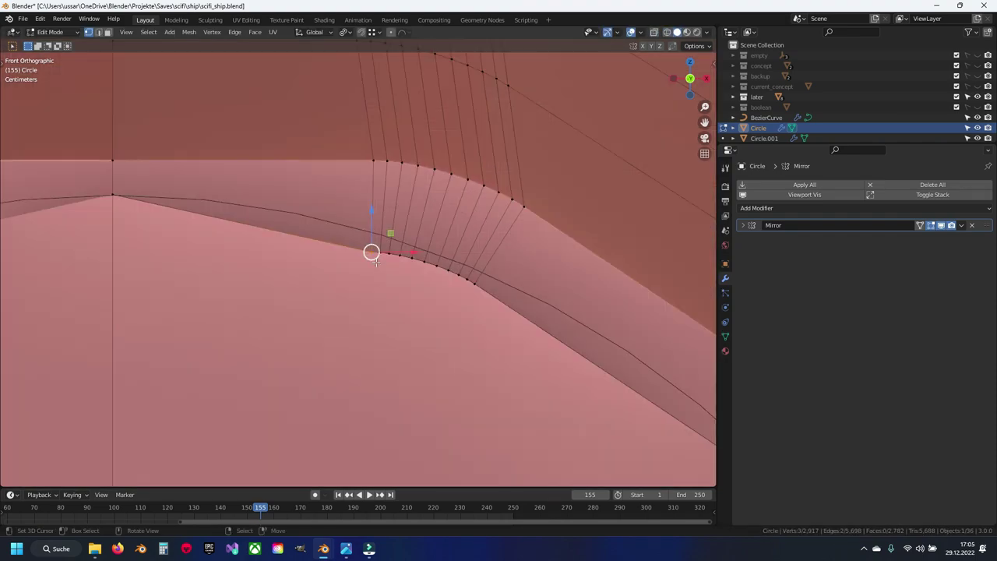
key("g")
key("g")
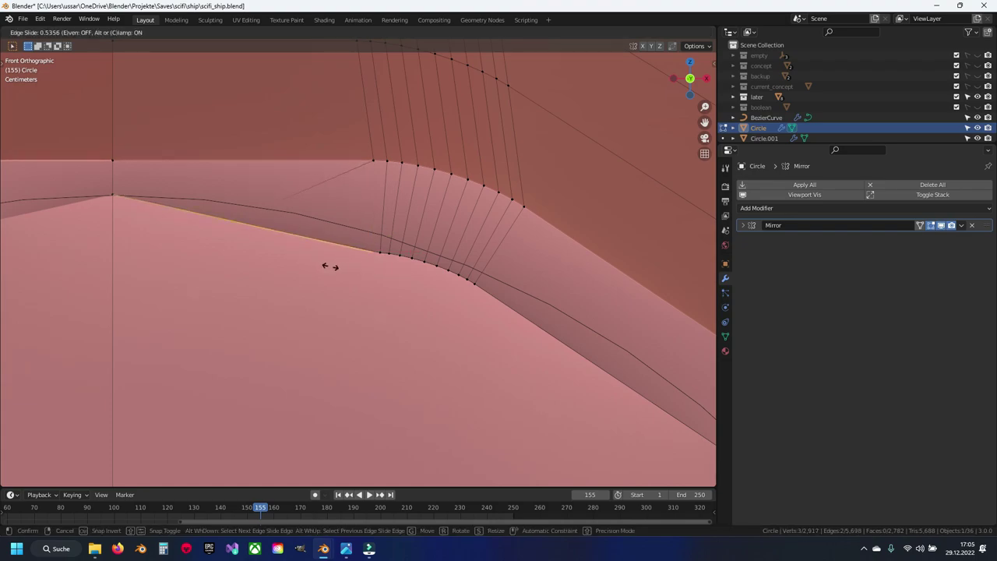
left_click(330, 267)
Centre the front view on that vertex and move it up and to the left
middle_click_drag(320, 268, 320, 268)
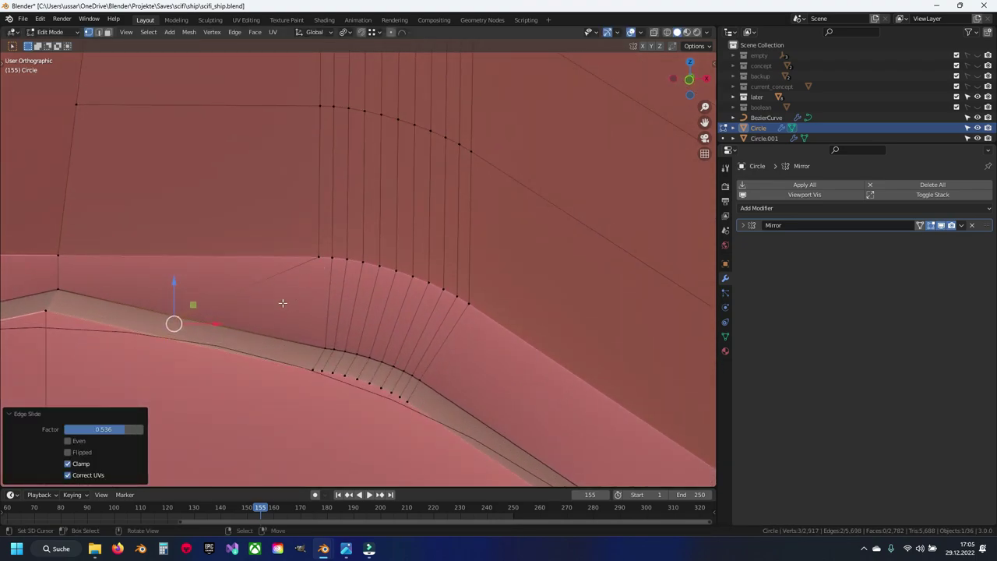
key("ctrl+KP_1")
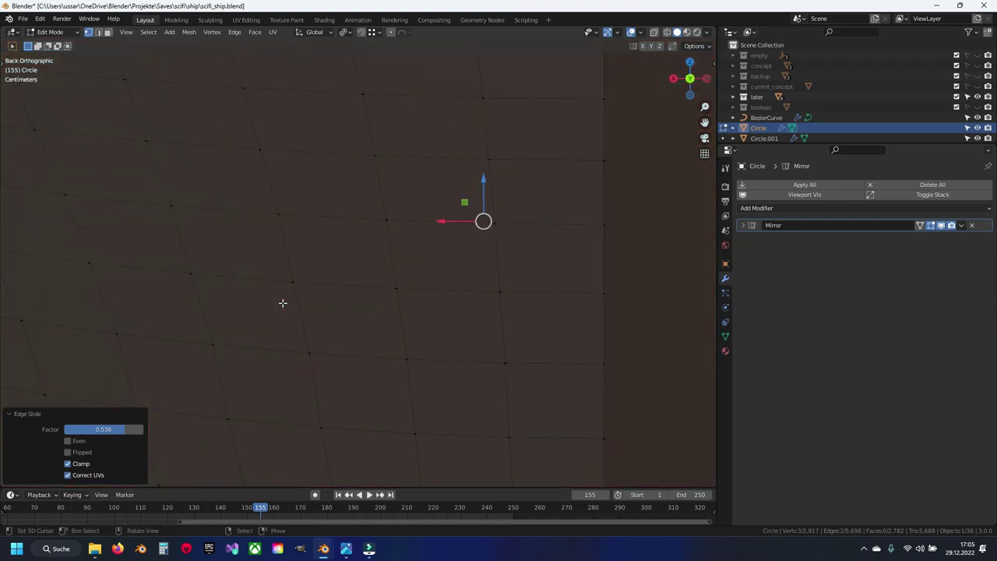
key("KP_1")
key("KP_Decimal")
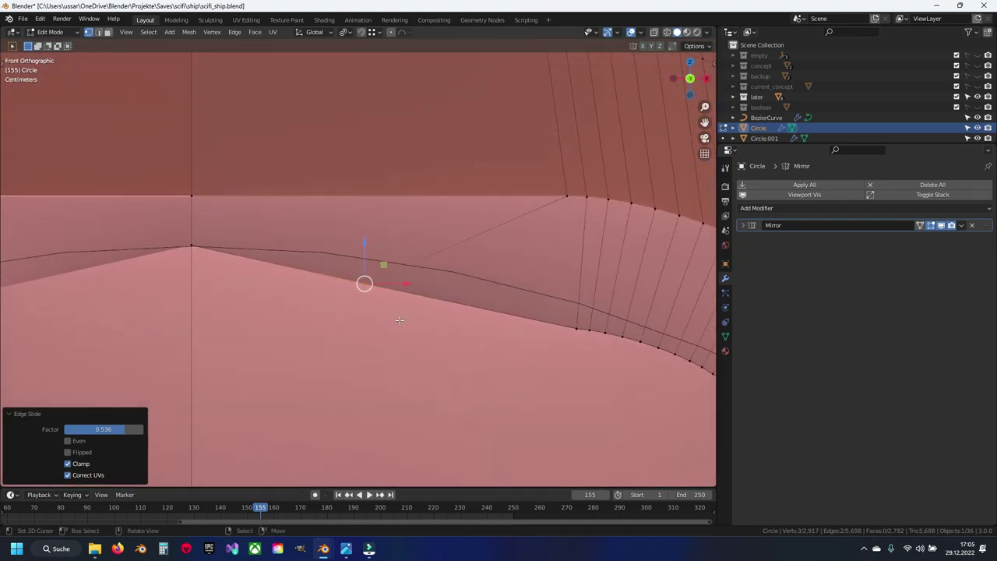
key("g")
left_click(388, 291)
Reposition the next two vertices along the rim edge to even out the curve
middle_click_drag(388, 291, 327, 284, "shift")
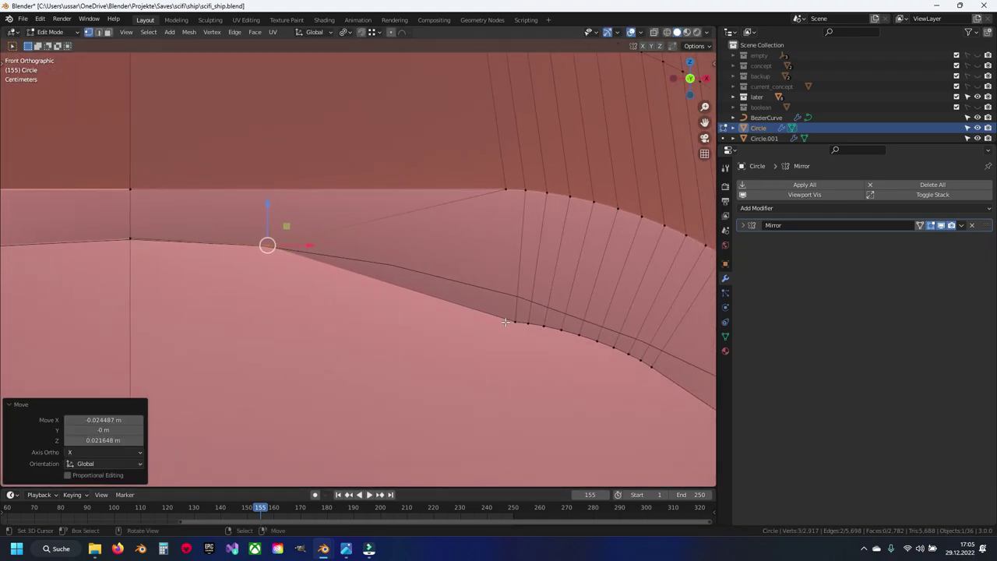
key("alt+z")
left_click(503, 315)
key("alt+z")
key("g")
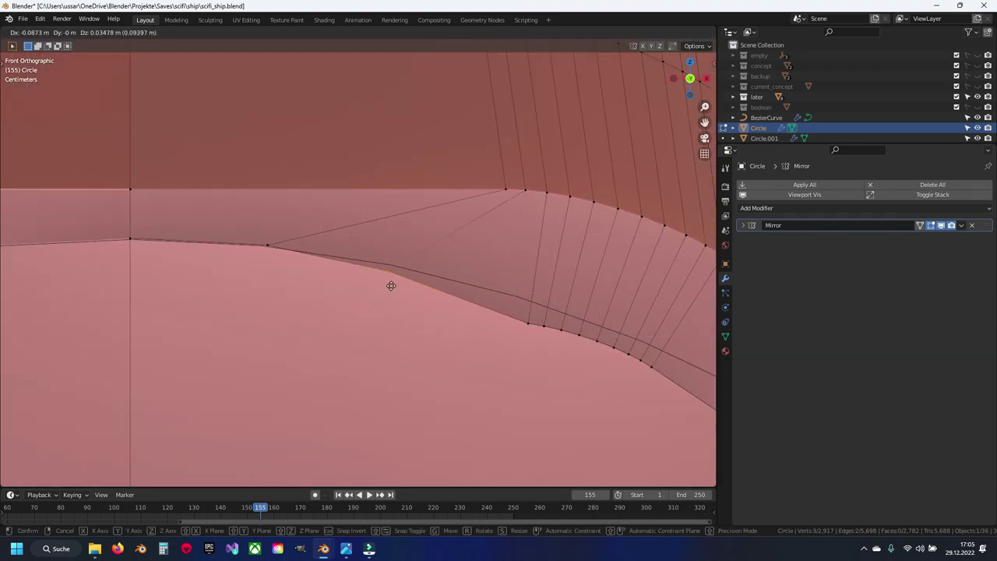
left_click(382, 278)
middle_click_drag(494, 329, 416, 319, "shift")
key("alt+z")
left_click_drag(423, 303, 452, 329)
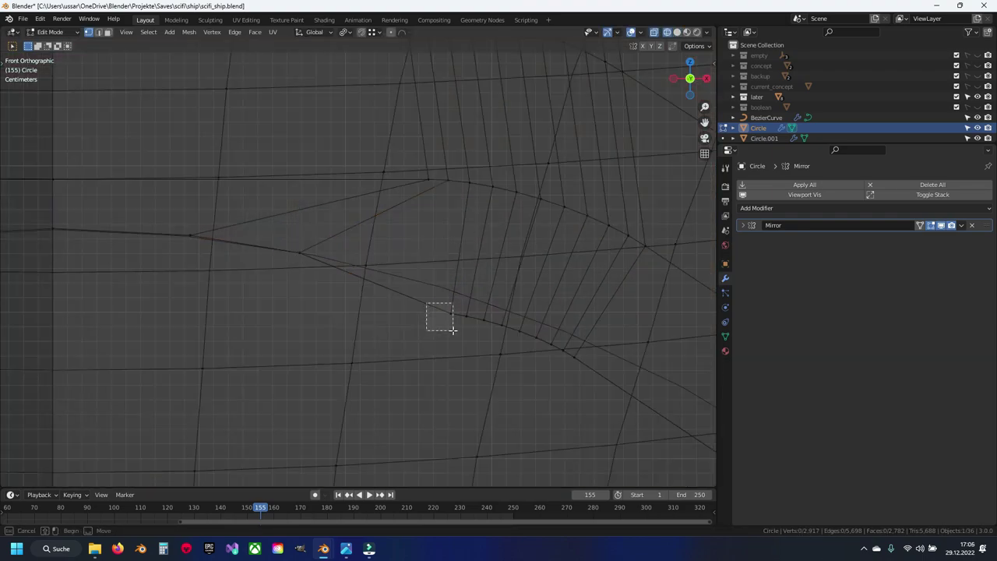
key("alt+z")
key("g")
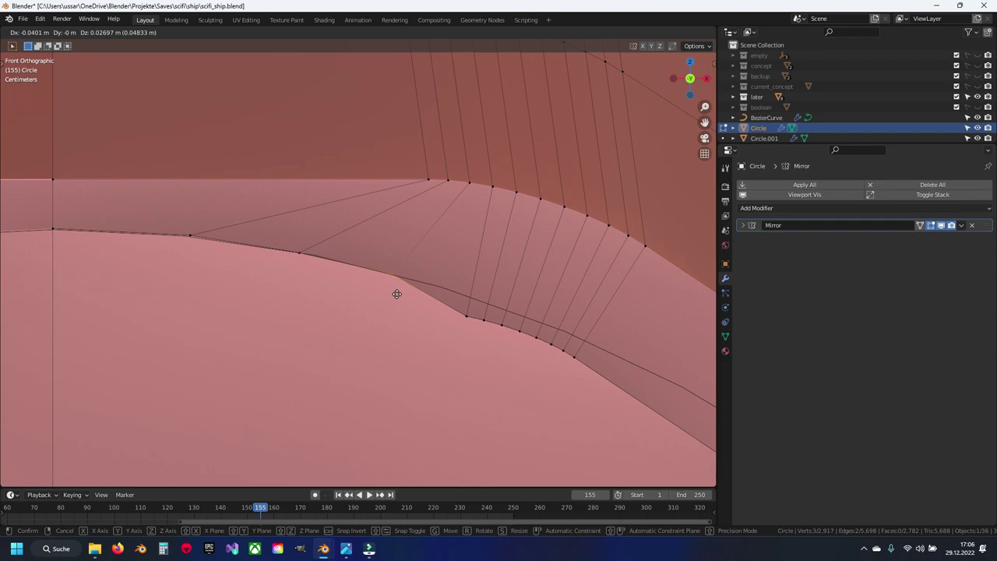
left_click(397, 294)
Nudge two more rim vertices further up-left along the stepped rim
left_click(391, 294)
key("shift+z")
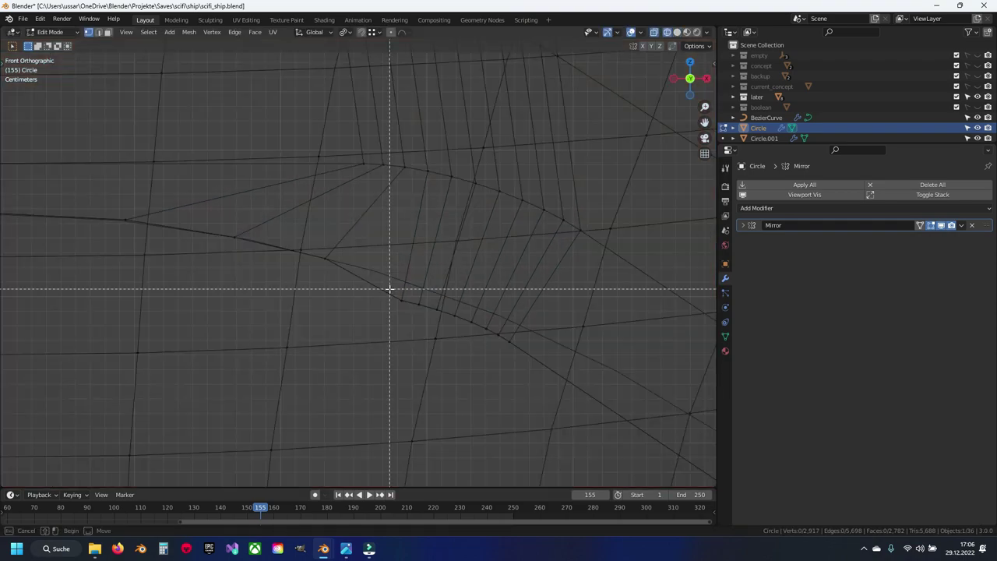
key("shift+z")
key("g")
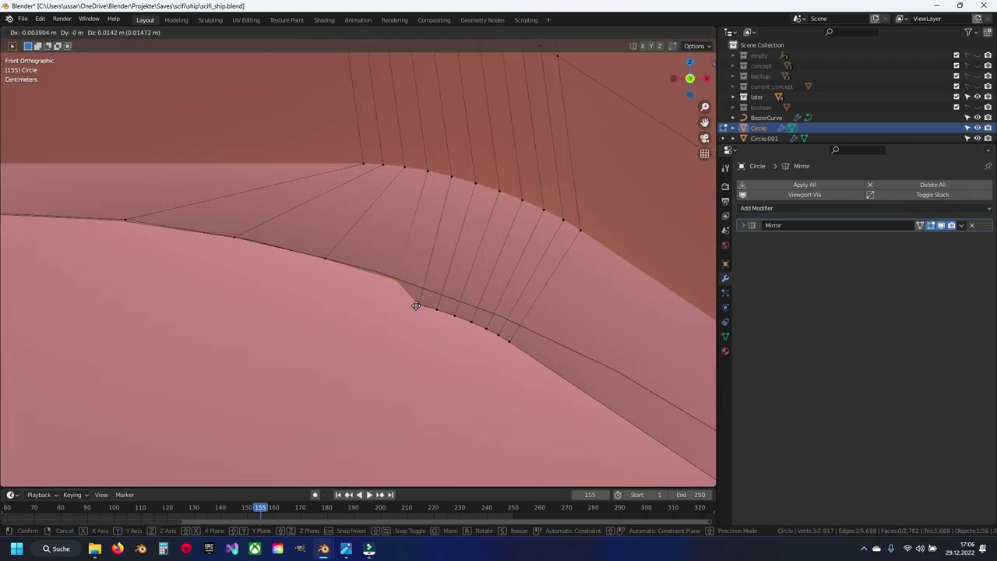
left_click(419, 304)
middle_click_drag(419, 304, 408, 299, "shift")
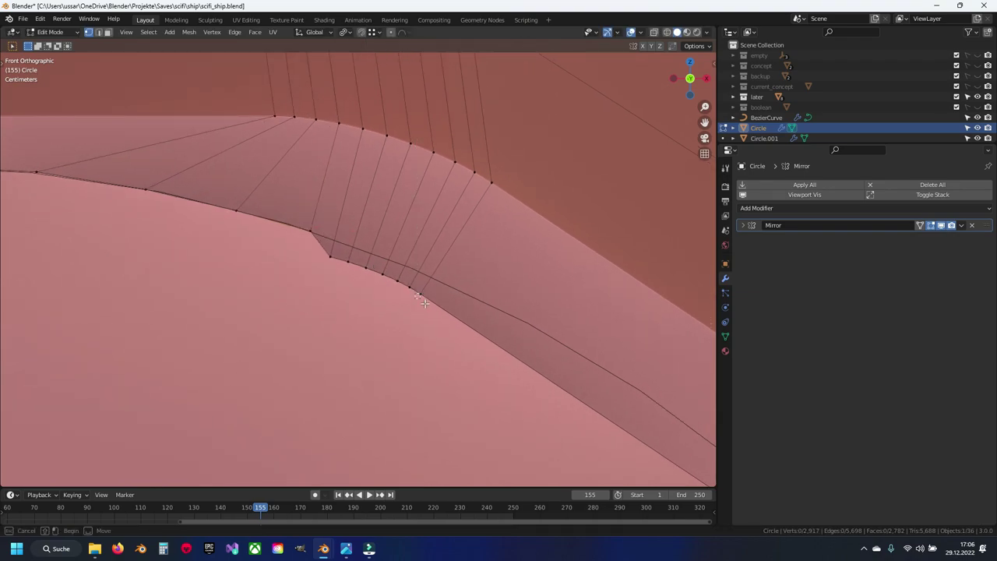
left_click(419, 294)
key("shift+z")
key("shift+z")
scroll(429, 308, "up", 2)
scroll(430, 308, "up", 1)
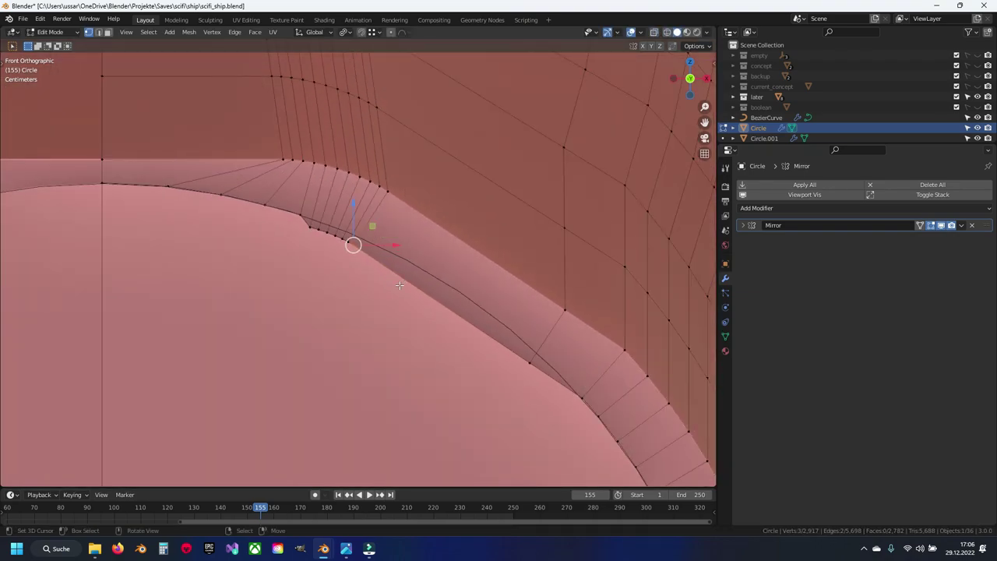
key("g")
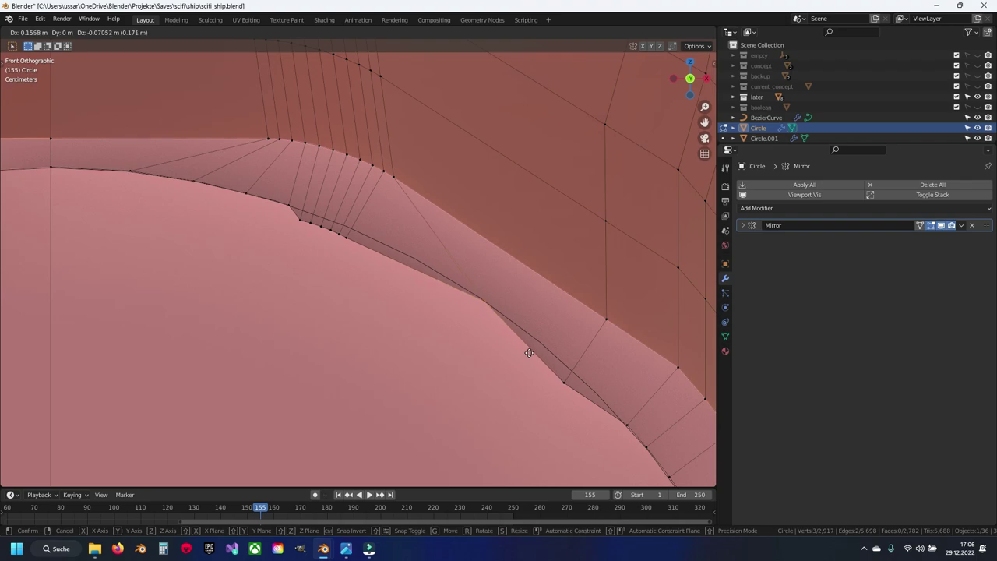
left_click(529, 353)
Move the following pair of rim vertices into line with the curve
key("shift+z")
left_click(341, 226)
key("shift+z")
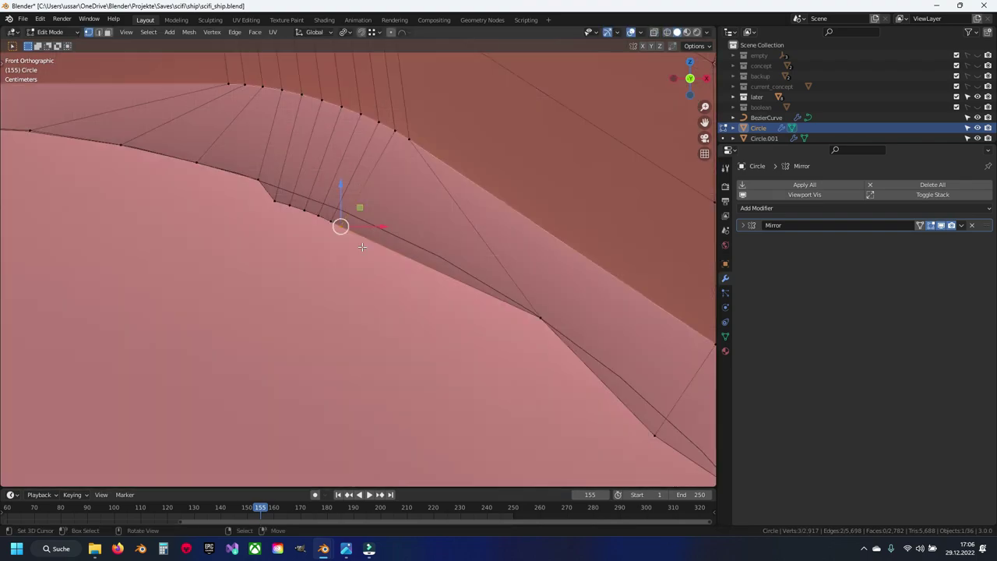
key("g")
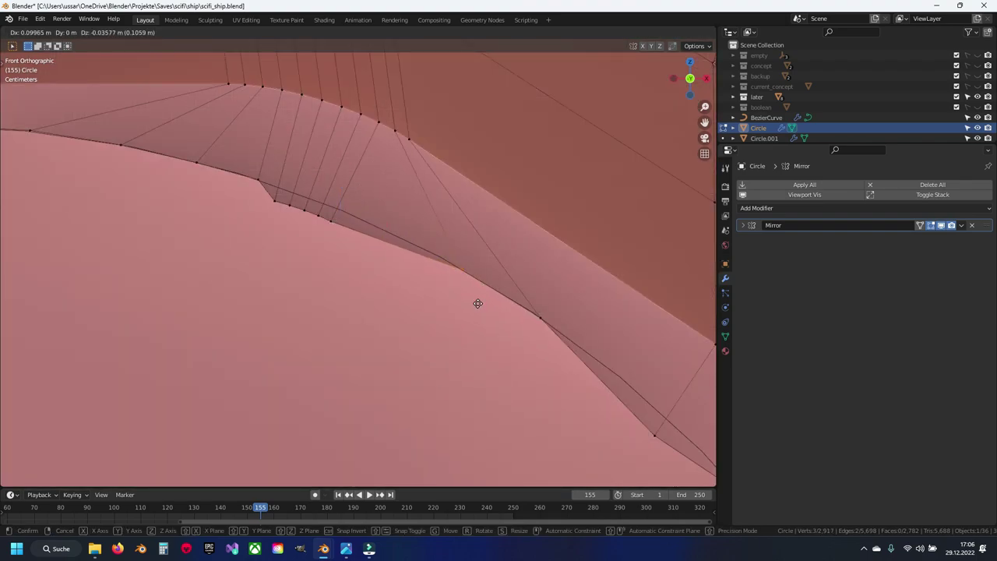
left_click(477, 304)
key("shift+z")
left_click(330, 218)
key("shift+z")
key("g")
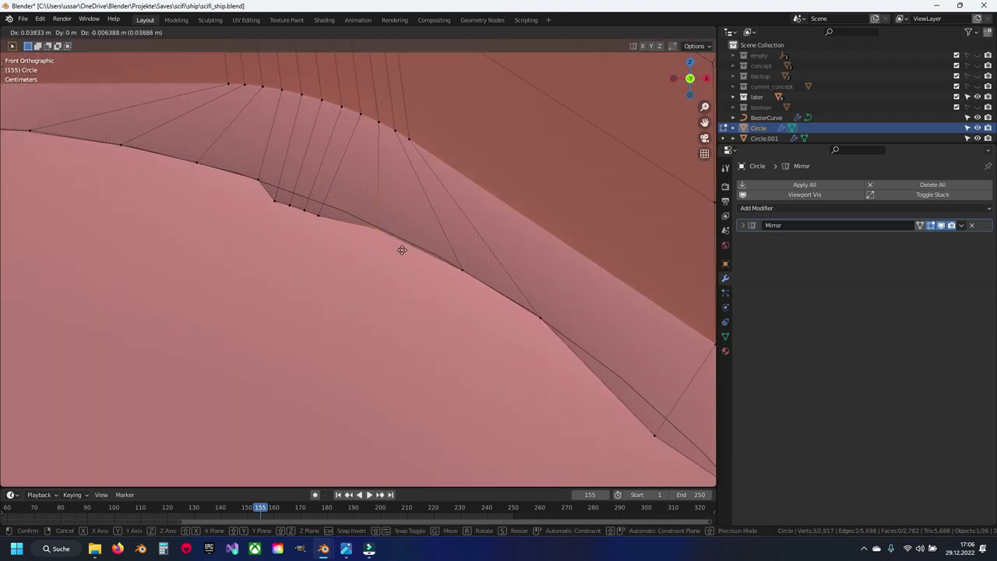
left_click(412, 253)
Adjust two further rim vertices to smooth the panel edge
key("shift+z")
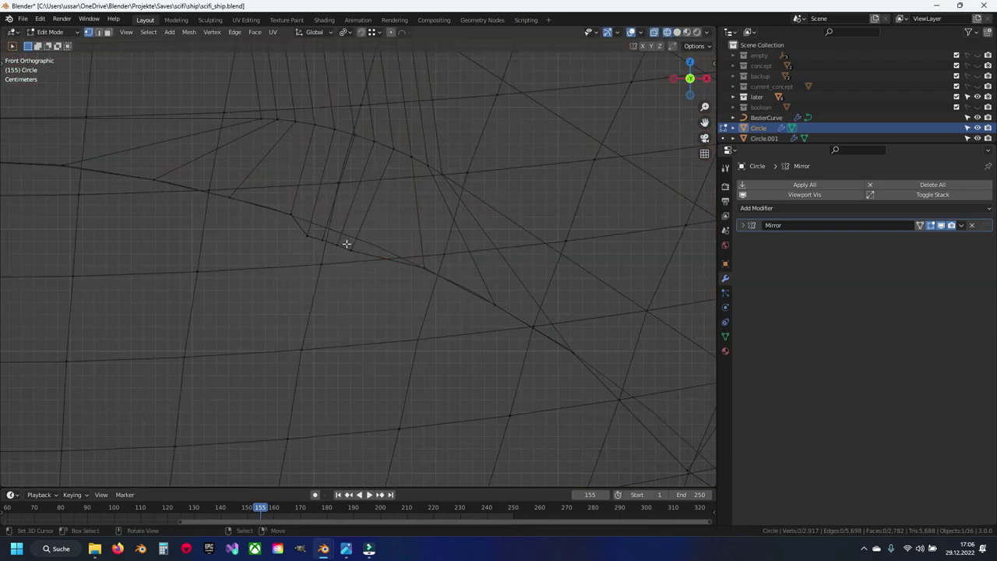
left_click(350, 249)
key("shift+z")
key("g")
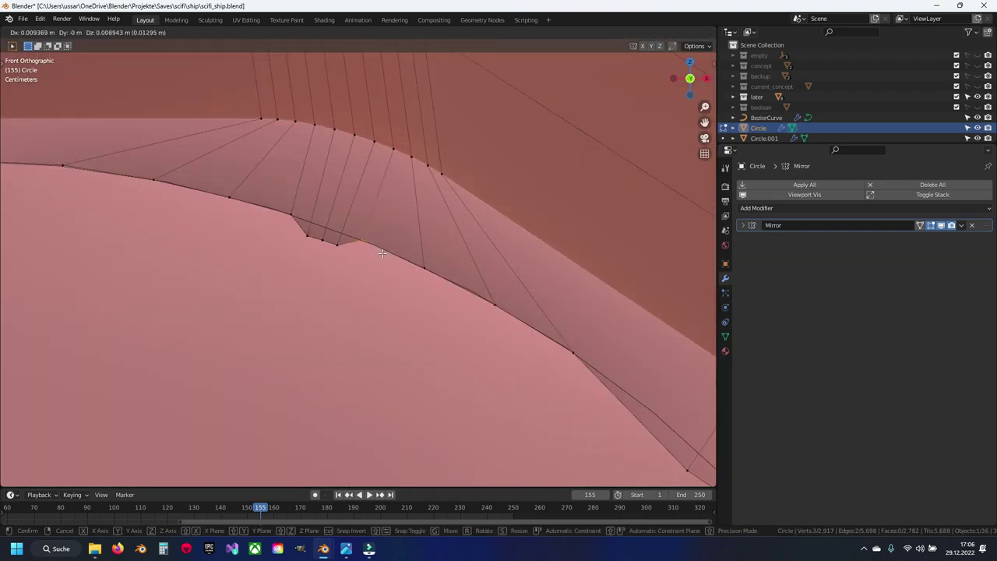
left_click(381, 253)
key("shift+z")
key("shift+z")
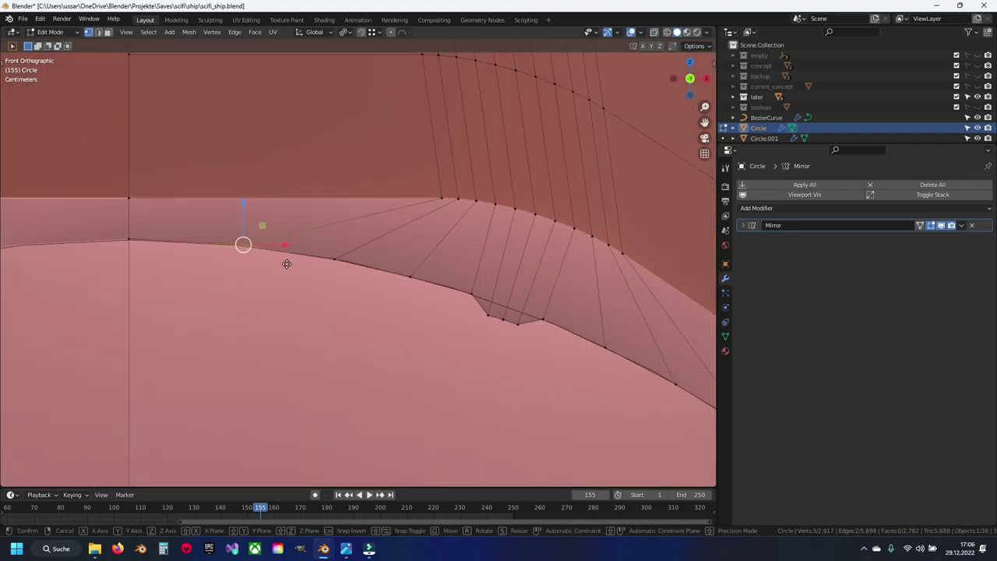
key("g")
left_click(246, 261)
Shift the next rim vertices leftward so the edge loop flows smoothly
key("shift+z")
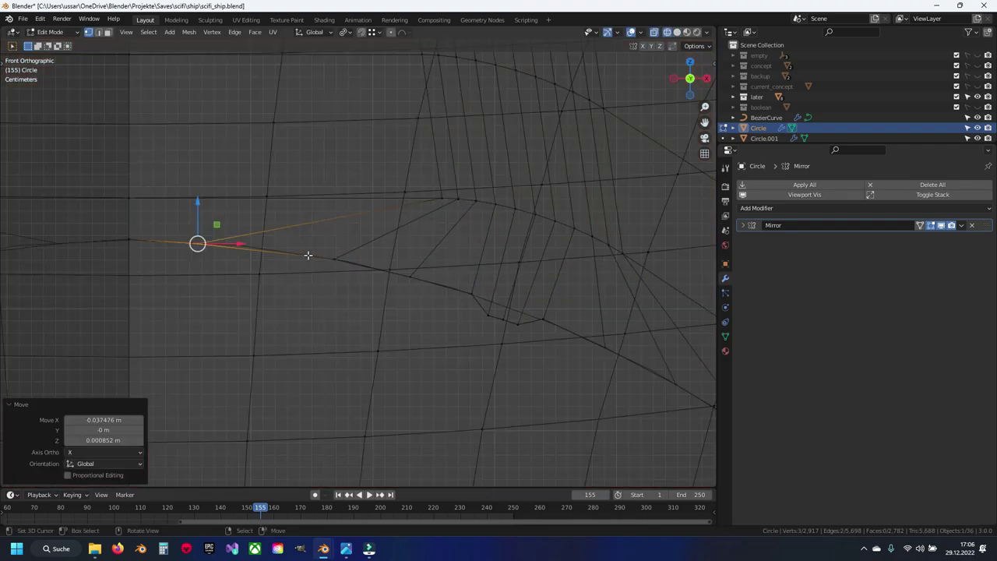
left_click(334, 260)
key("shift+z")
key("g")
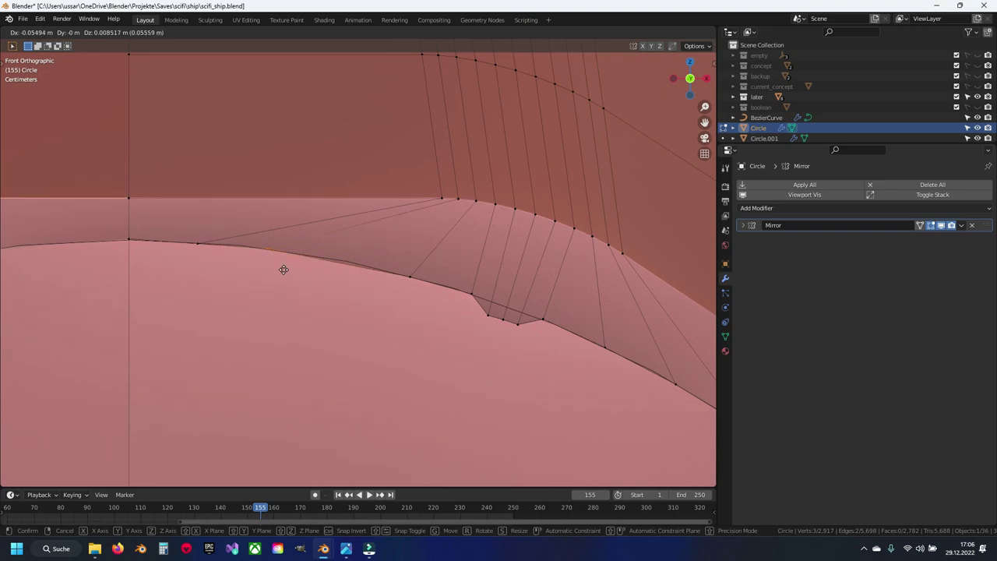
left_click(284, 270)
key("shift+z")
left_click(389, 271)
key("g")
left_click(403, 278)
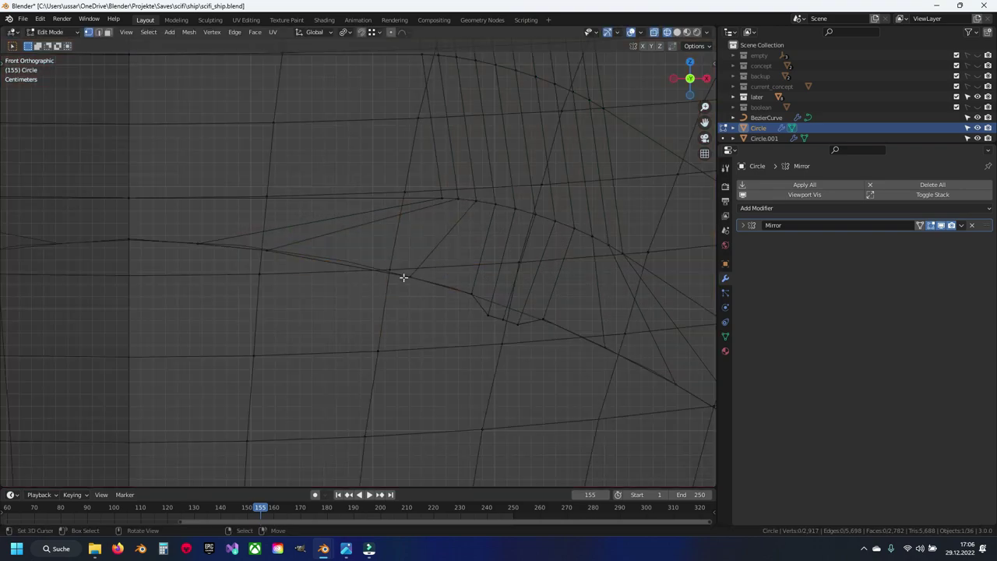
key("shift+z")
key("g")
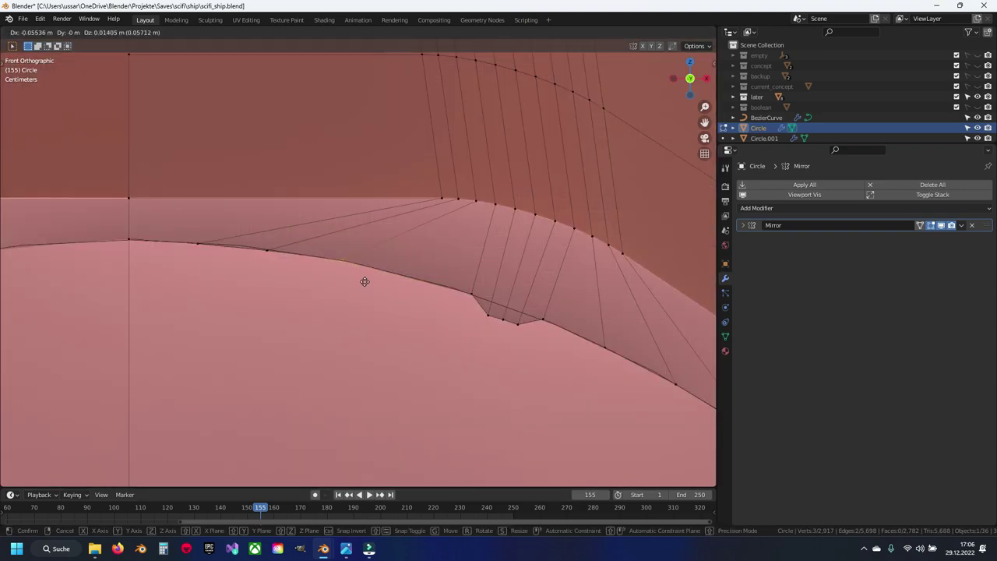
left_click(365, 281)
Move two last rim vertices, the final one by −0.020441 m X and 0.01959 m Z
middle_click_drag(456, 294, 349, 272, "shift")
key("shift+z")
left_click(365, 271)
key("shift+z")
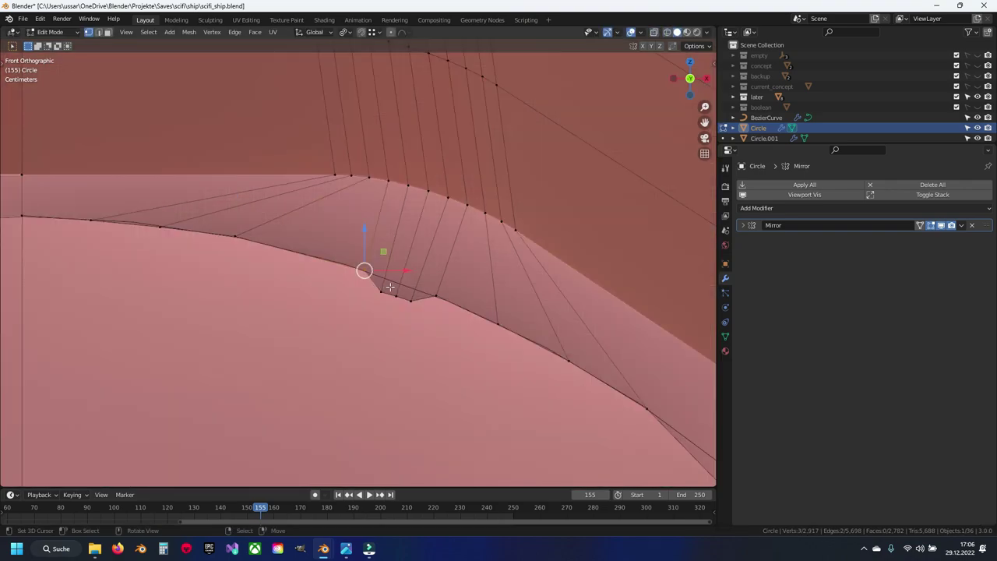
key("g")
left_click(324, 271)
key("shift+z")
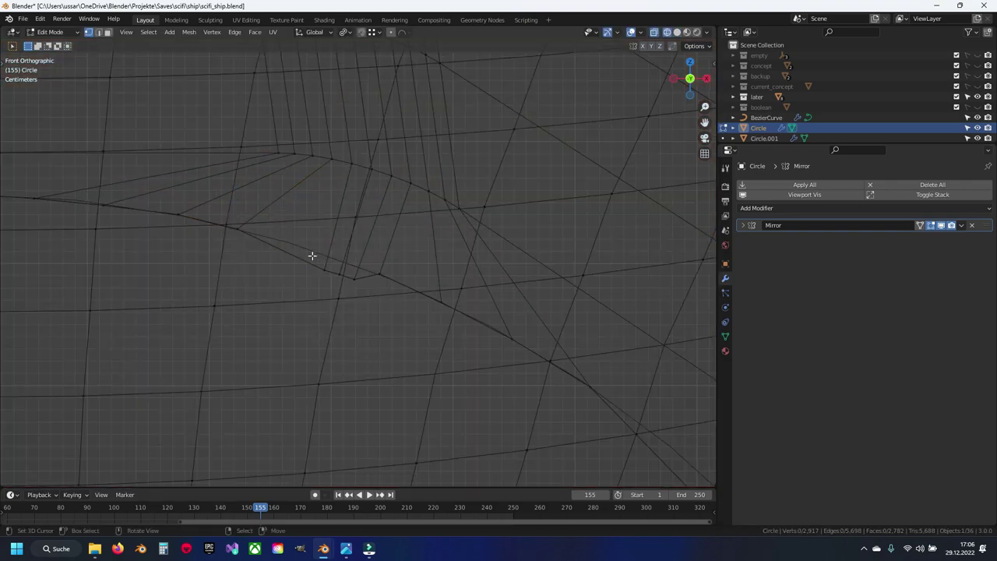
key("shift+z")
key("g")
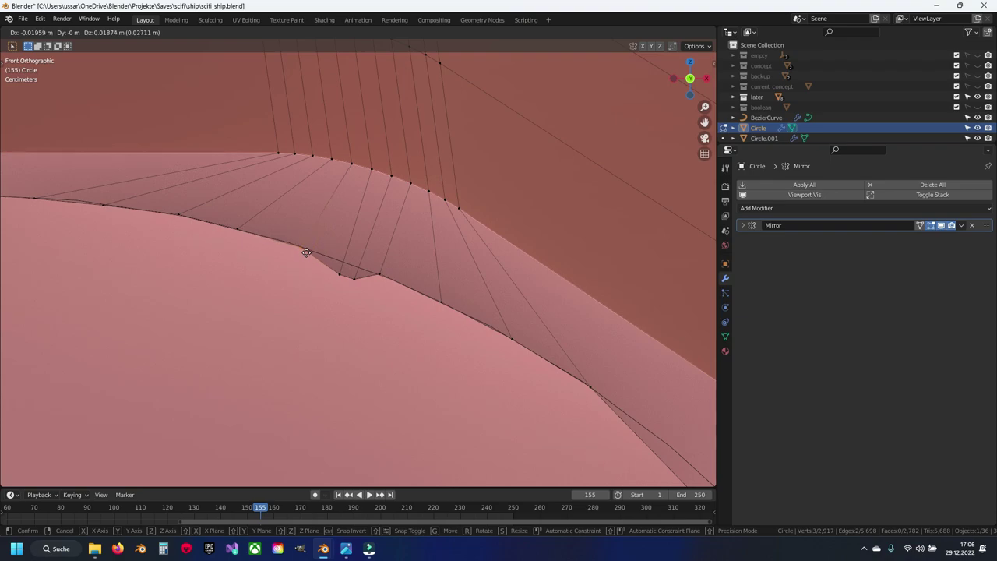
left_click(306, 253)
Zoom to review the smoothed rim and clear the vertex selection
scroll(341, 256, "down", 3)
scroll(389, 236, "up", 3)
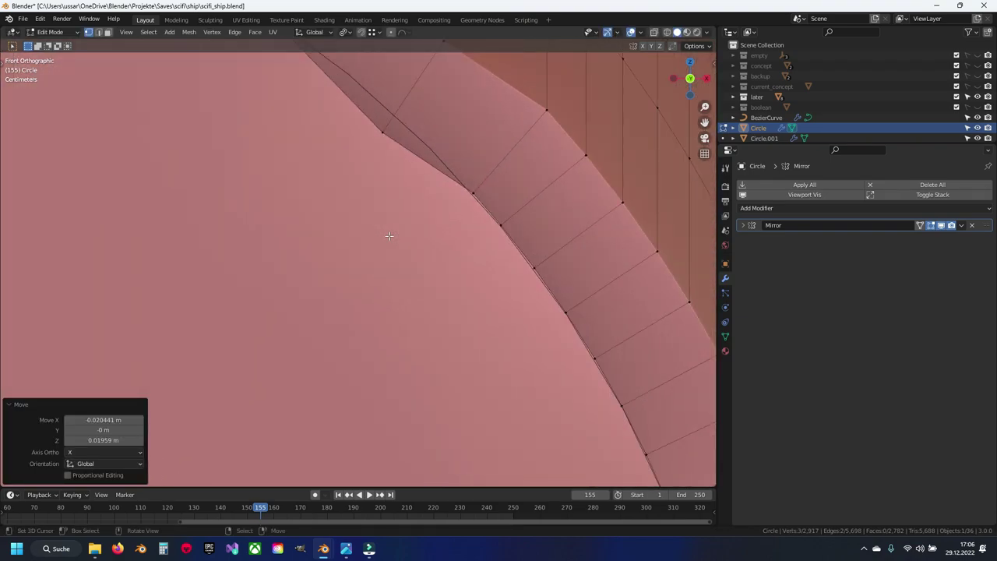
key("shift+z")
left_click(321, 212)
key("shift+z")
key("shift+z")
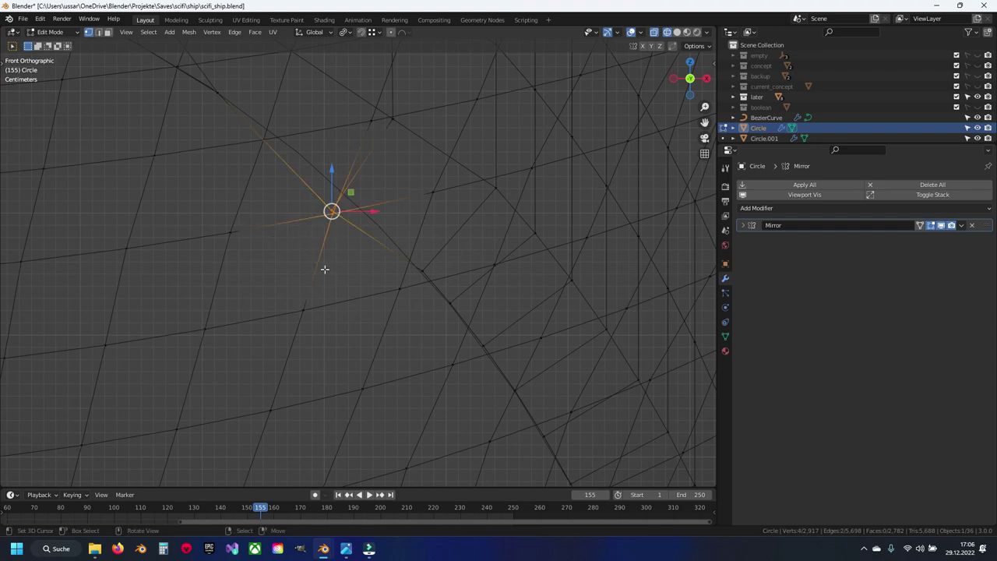
Check the tube from an angle, then move the selected kinked vertex in front view
scroll(327, 218, "up", 3)
scroll(327, 219, "up", 2)
scroll(327, 218, "down", 8)
middle_click_drag(327, 218, 414, 237)
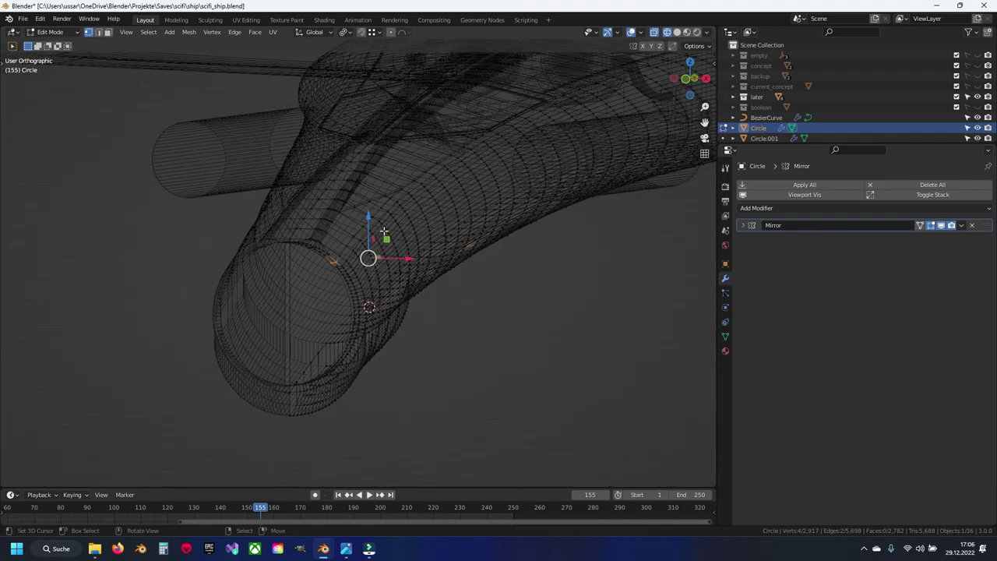
key("KP_1")
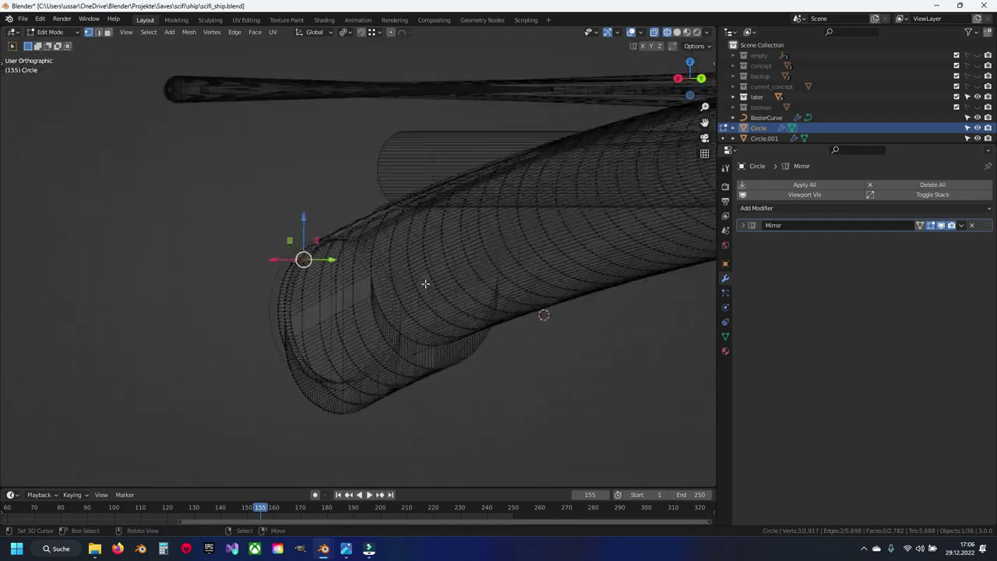
key("shift+z")
scroll(424, 283, "up", 4)
scroll(399, 265, "up", 3)
key("g")
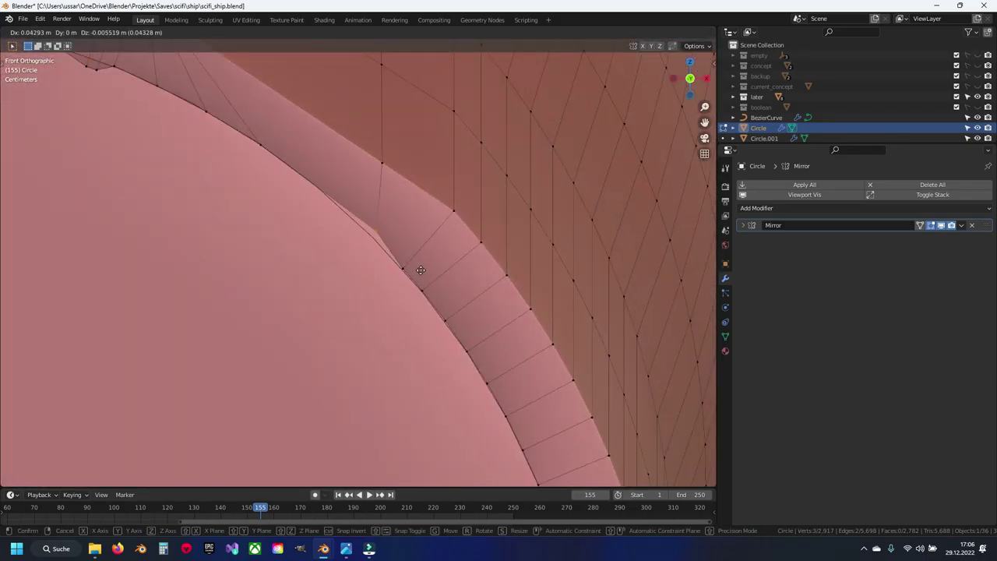
left_click(416, 277)
Reposition the next two kinked vertices where the inset ring meets the rim
key("shift+z")
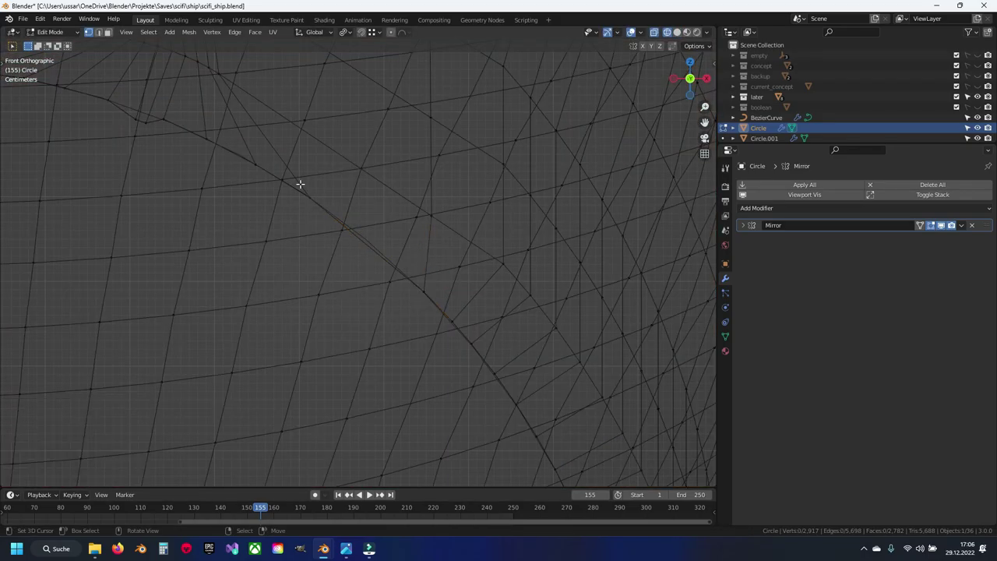
left_click(319, 183)
key("shift+z")
key("g")
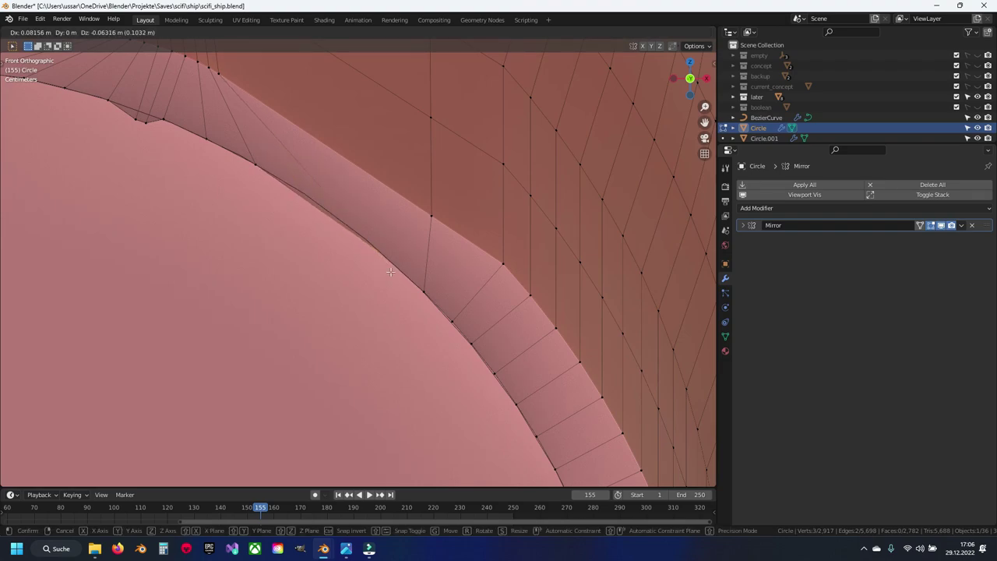
left_click(390, 272)
key("shift+z")
left_click(295, 211)
key("shift+z")
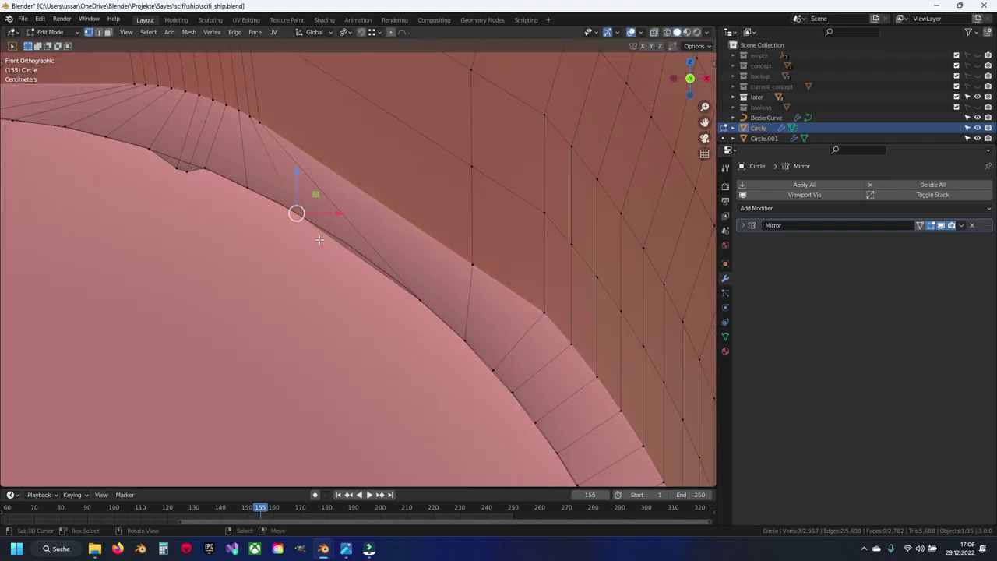
key("g")
left_click(371, 271)
Move two more kinked rim vertices into place
key("shift+z")
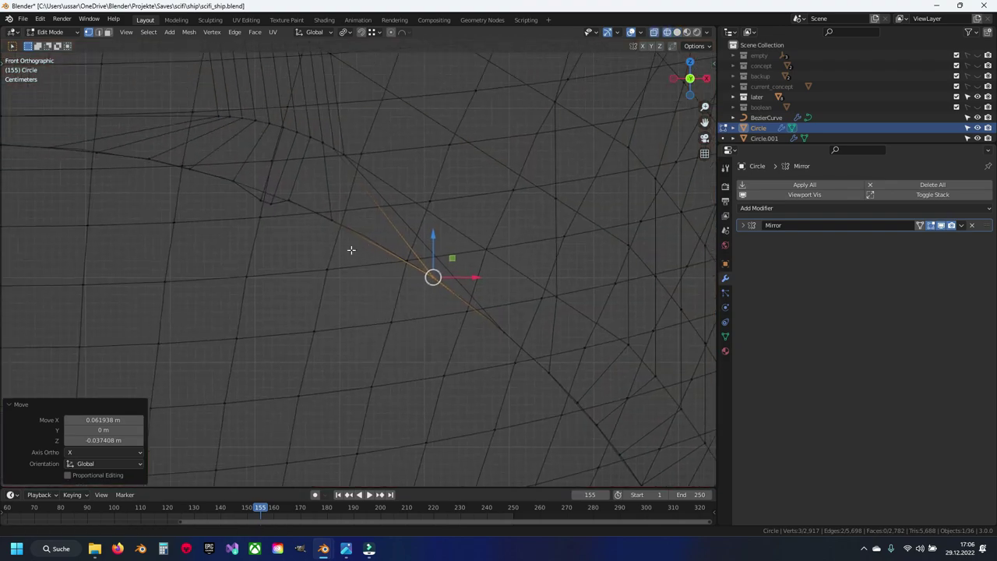
key("shift+z")
key("g")
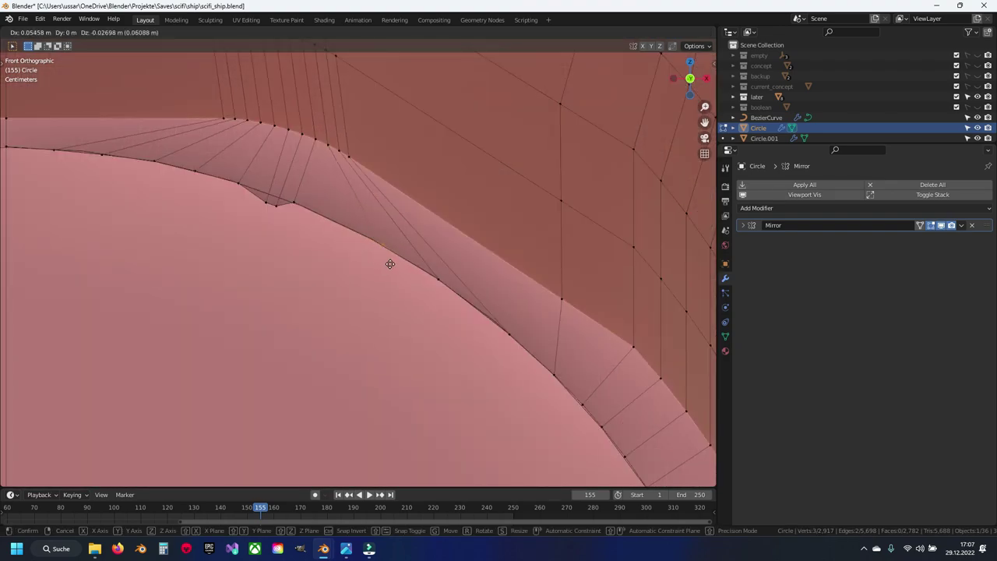
left_click(389, 262)
key("shift+z")
key("shift+z")
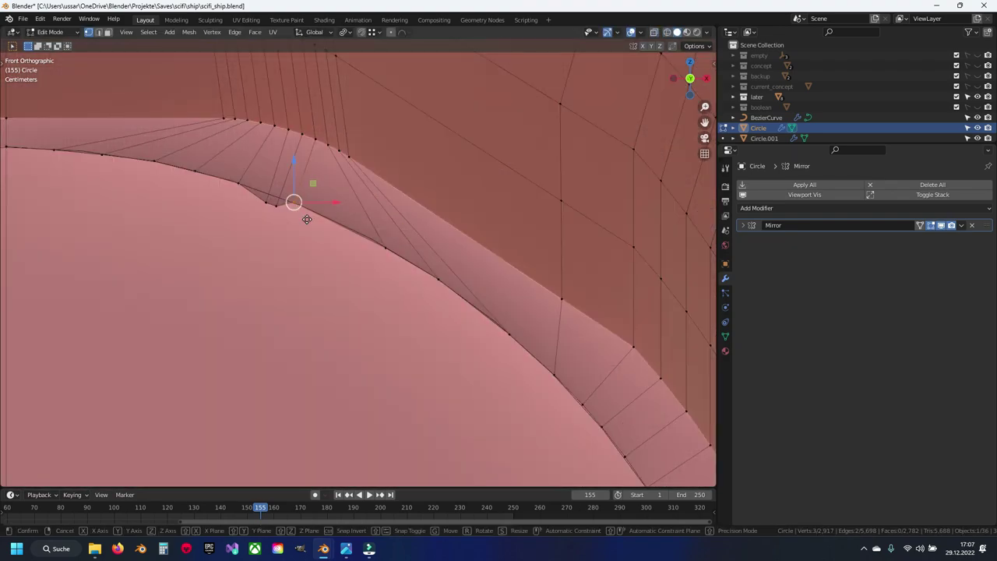
key("g")
left_click(362, 246)
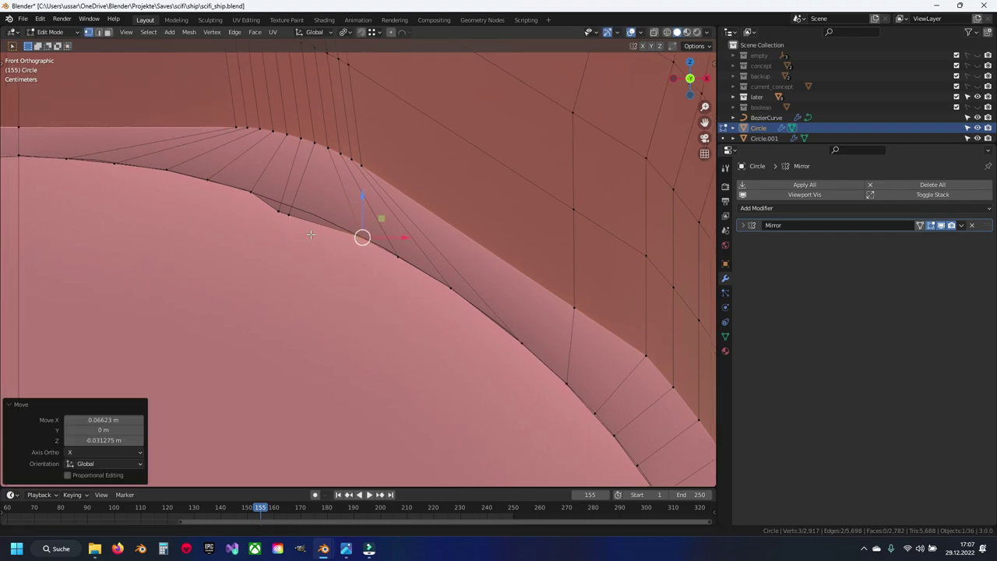
Redo the last kinked vertex move (0.007359 m X, 0.009812 m Z) and review the cap in Object Mode
key("shift+z")
middle_click_drag(363, 236, 330, 242)
key("shift+z")
key("g")
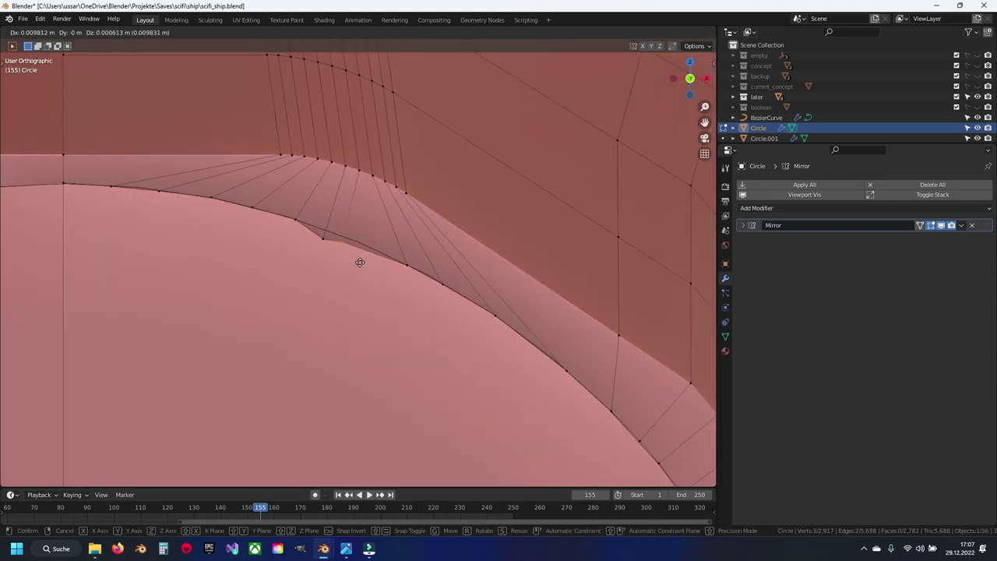
right_click(377, 264)
key("shift+z")
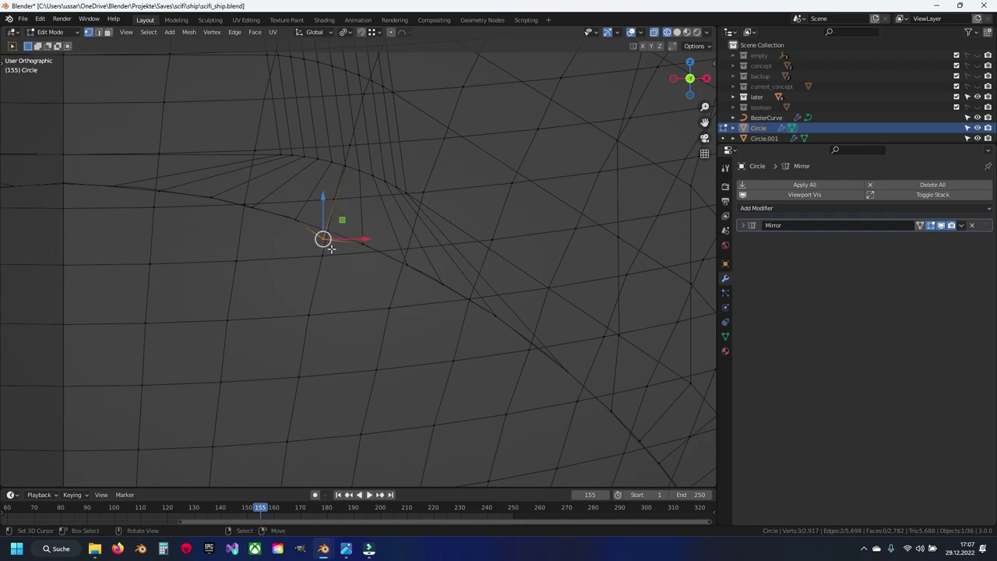
key("shift+z")
key("g")
left_click(337, 240)
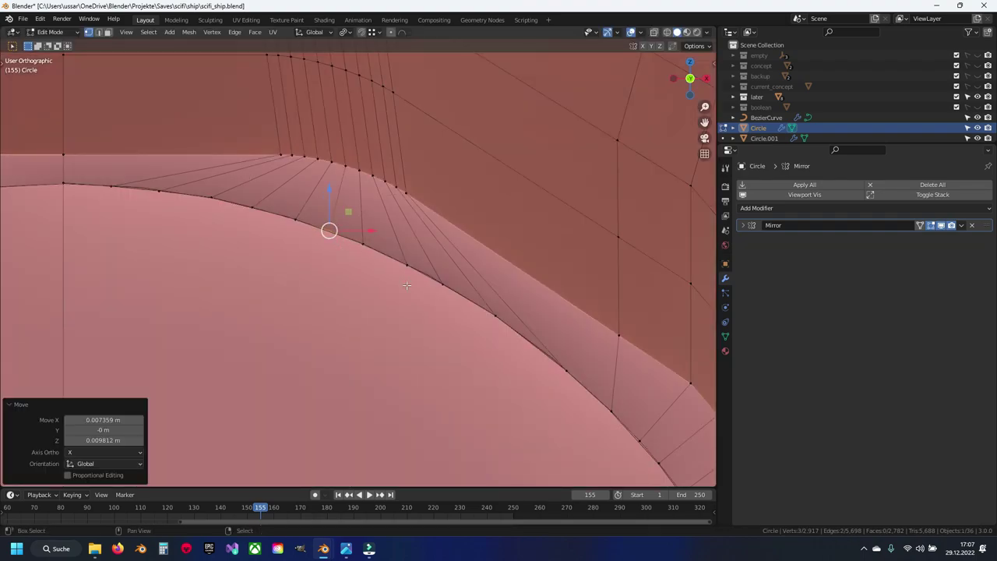
key("Tab")
mouse_move(370, 276)
middle_mouse_down("shift")
mouse_move(486, 255)
mouse_move(261, 241)
middle_mouse_up("shift")
Return to Edit Mode on the cap mesh and turn on X-ray to reveal the hidden ring vertices
key("Tab")
scroll(373, 193, "up", 3)
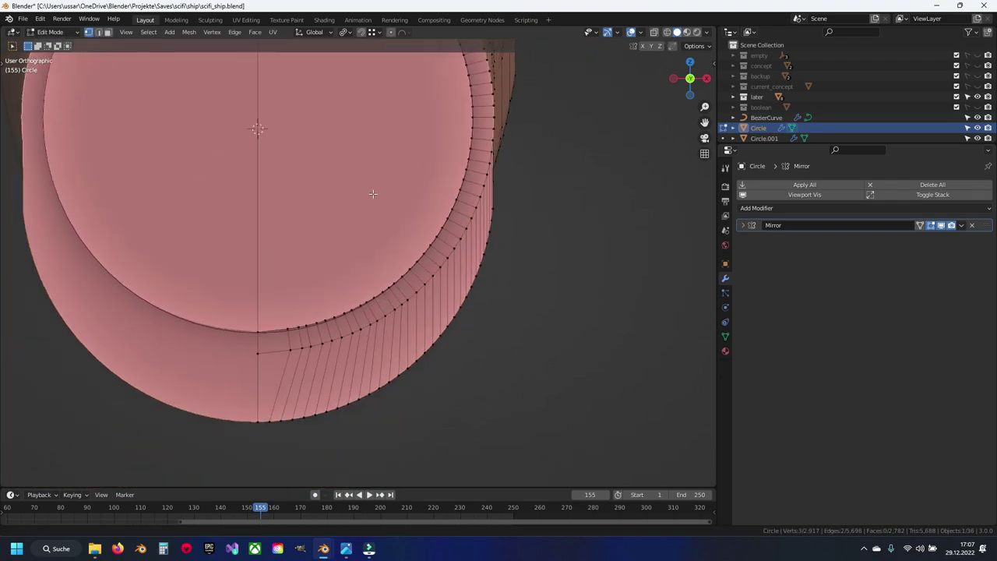
scroll(373, 194, "up", 3)
scroll(327, 226, "up", 3)
key("alt+a")
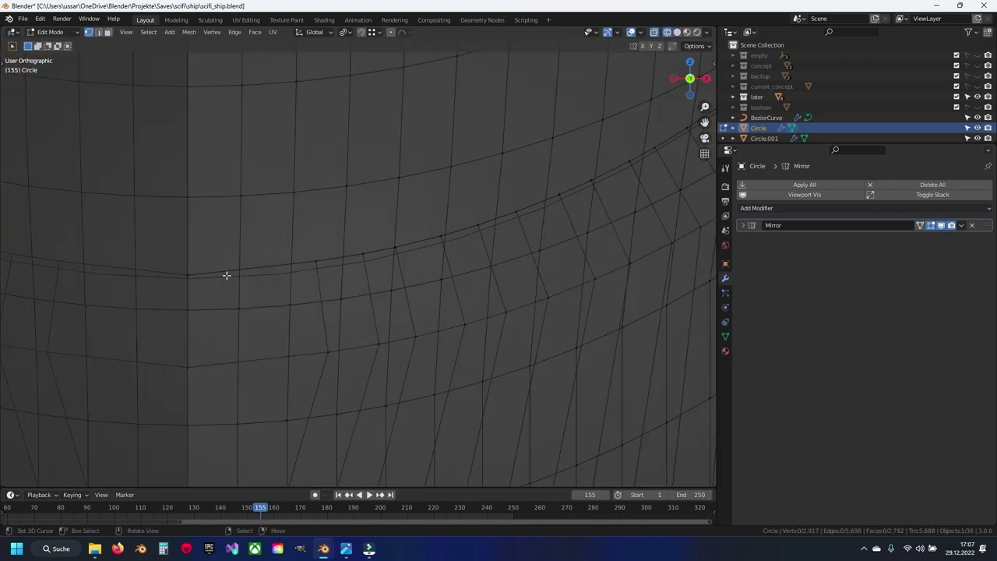
key("a")
key("alt+a")
right_click(316, 260, "shift")
key("a")
key("alt+z")
Move the first misaligned ring-edge vertex into line with the edge loop
left_click(362, 255)
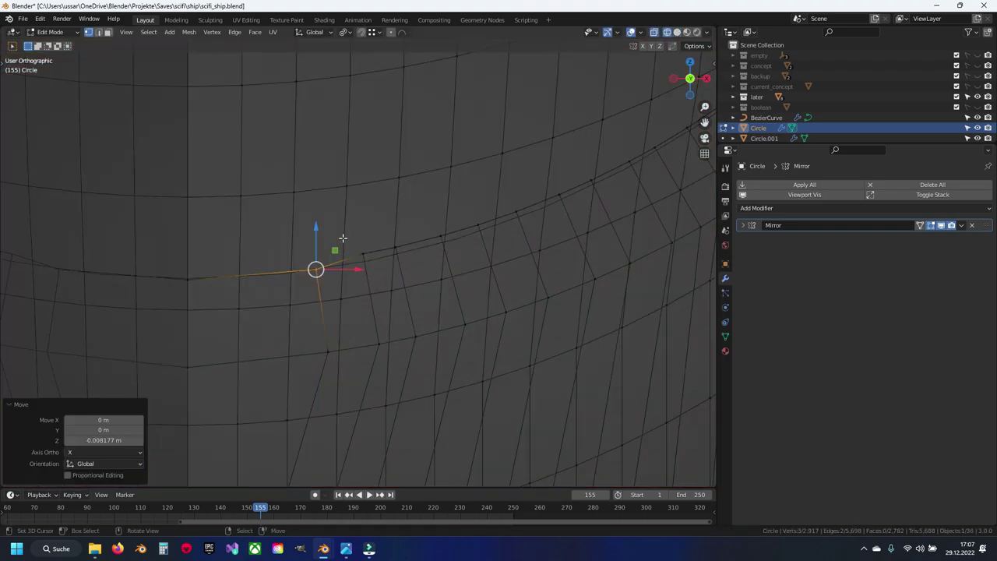
key("g")
left_click(384, 272)
left_click_drag(367, 261, 397, 248)
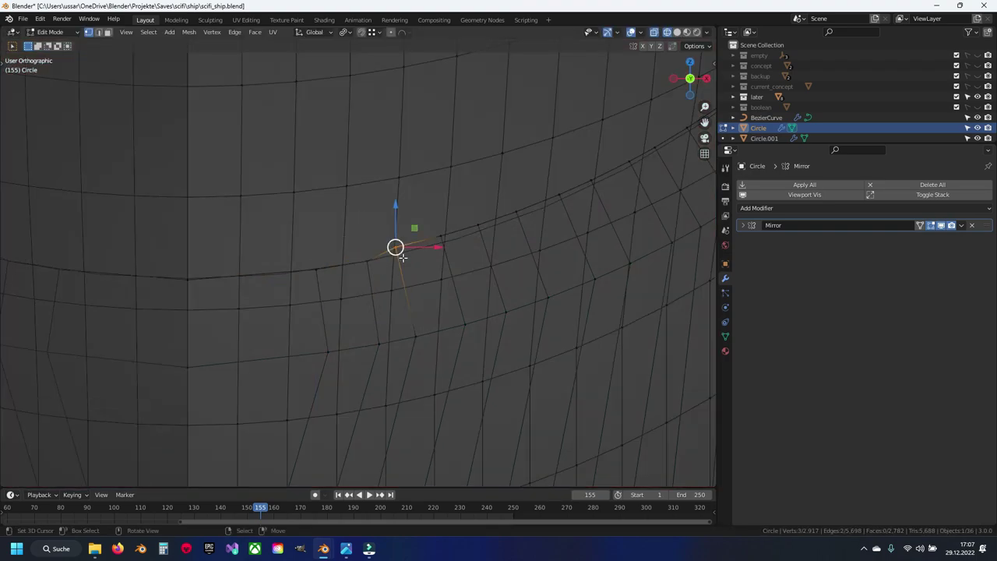
key("g")
left_click(488, 291)
middle_click_drag(433, 218, 345, 219, "shift")
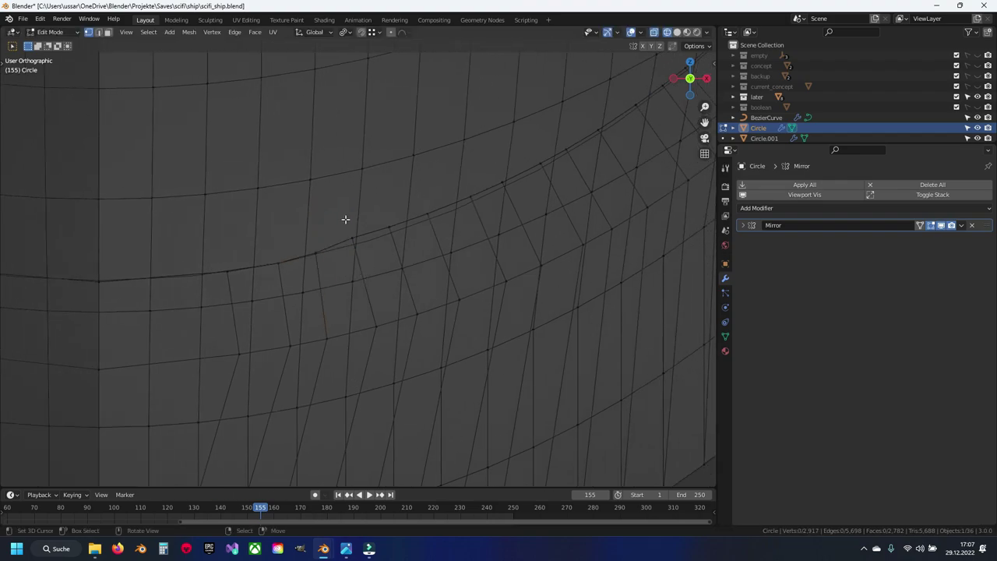
scroll(376, 259, "up", 1)
key("g")
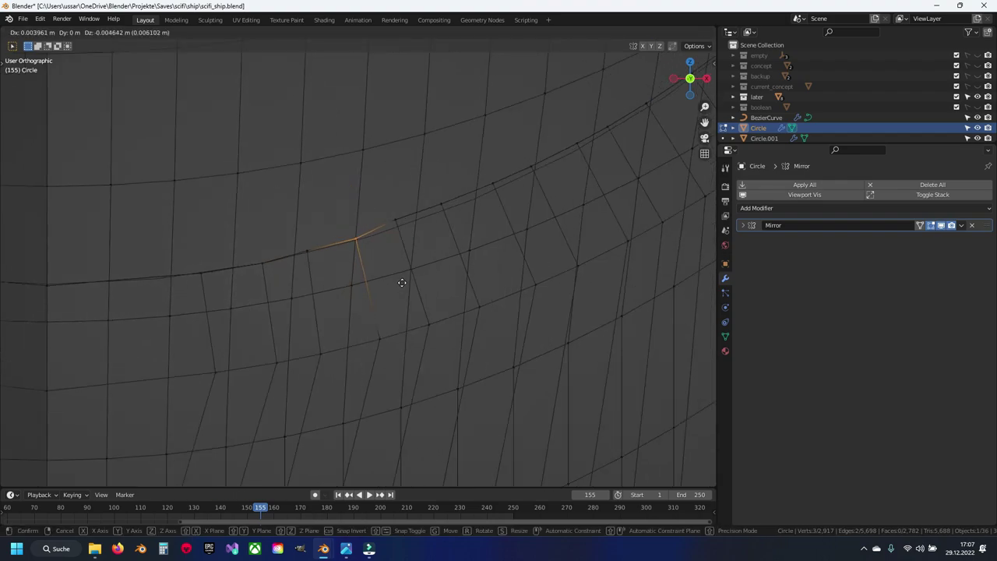
left_click(381, 264)
left_click(375, 200)
Nudge the neighbouring ring vertices into line with G moves
key("g")
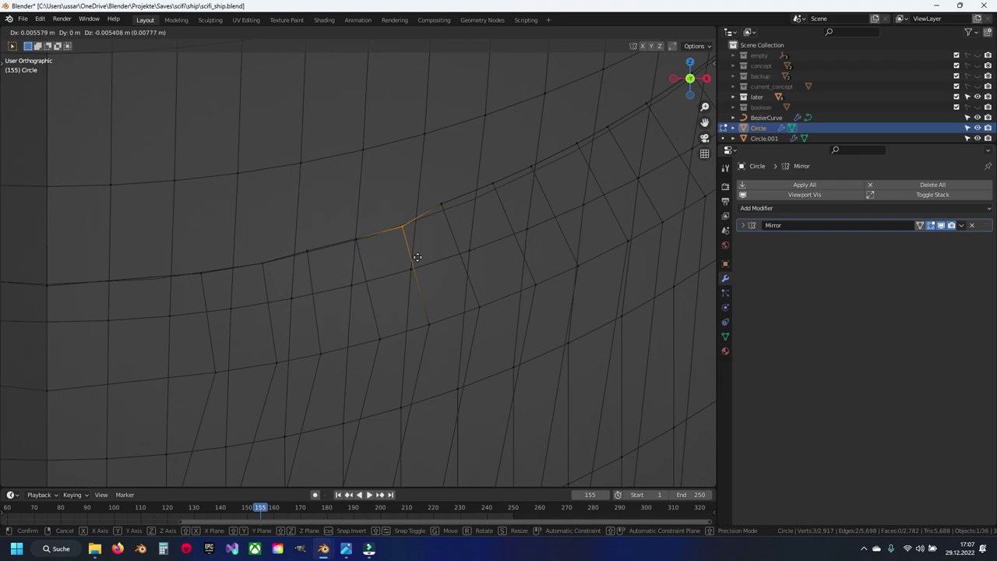
left_click(418, 257)
left_click(327, 256)
left_click_drag(308, 249, 311, 250)
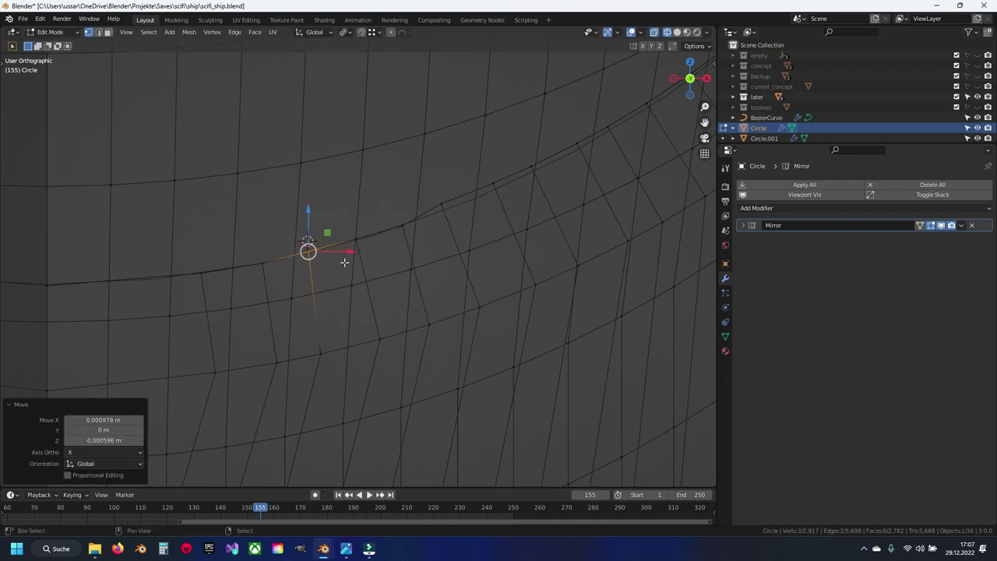
middle_click_drag(344, 262, 422, 250)
key("g")
left_click(490, 282)
middle_click_drag(484, 279, 411, 238)
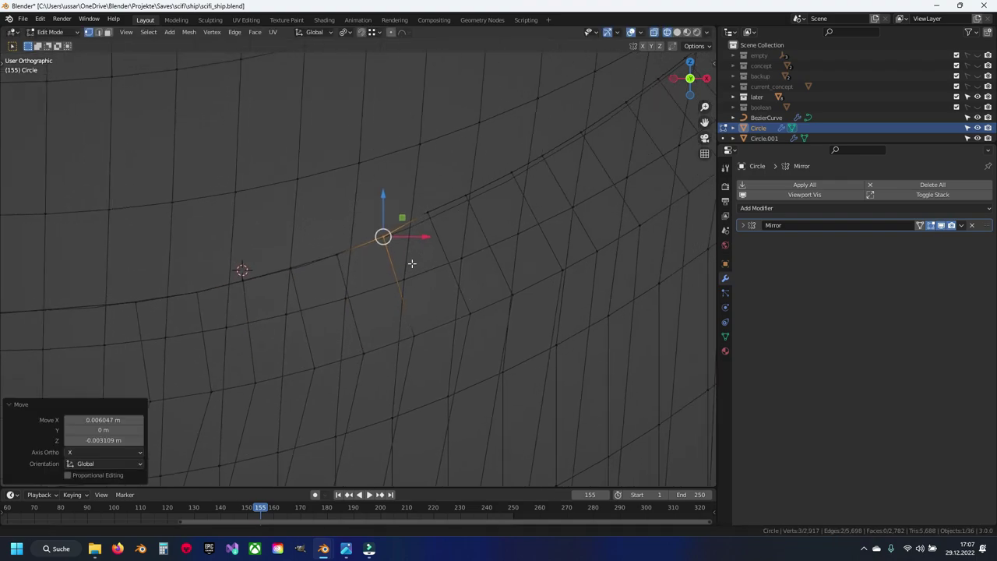
key("g")
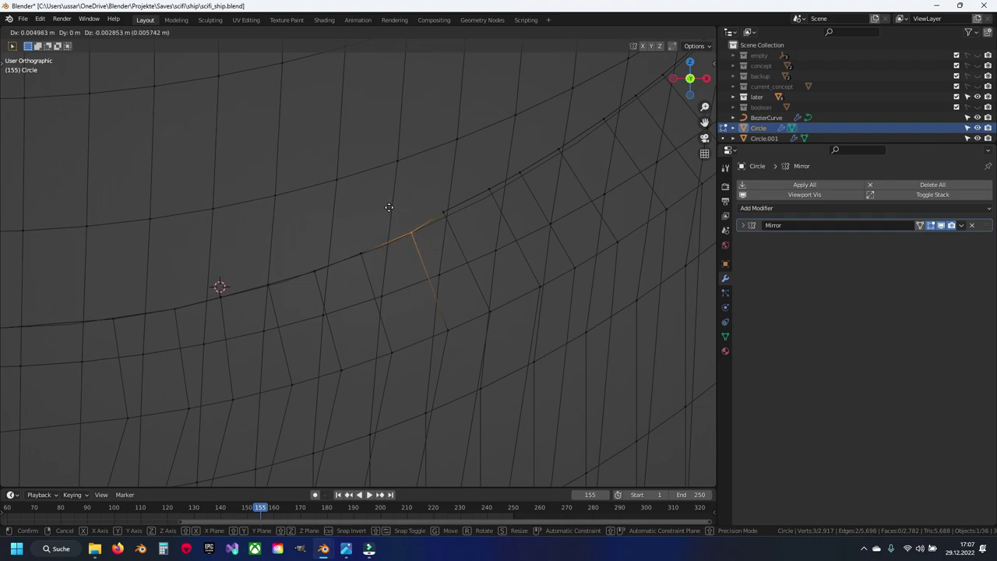
left_click(389, 208)
middle_click_drag(389, 209, 378, 225)
Refine the current ring vertex's position with several more small moves
key("g")
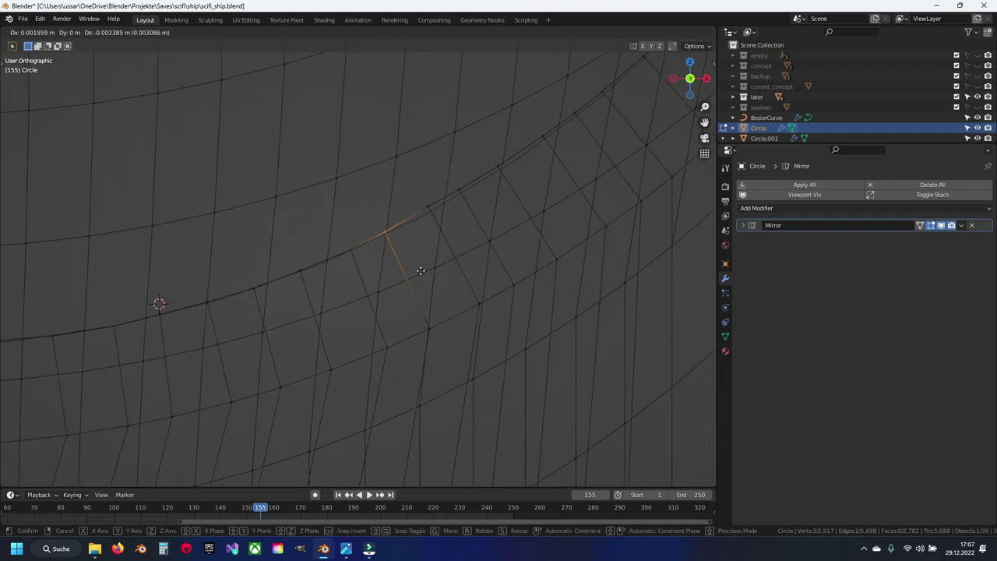
left_click(453, 280)
middle_click_drag(448, 277, 391, 260)
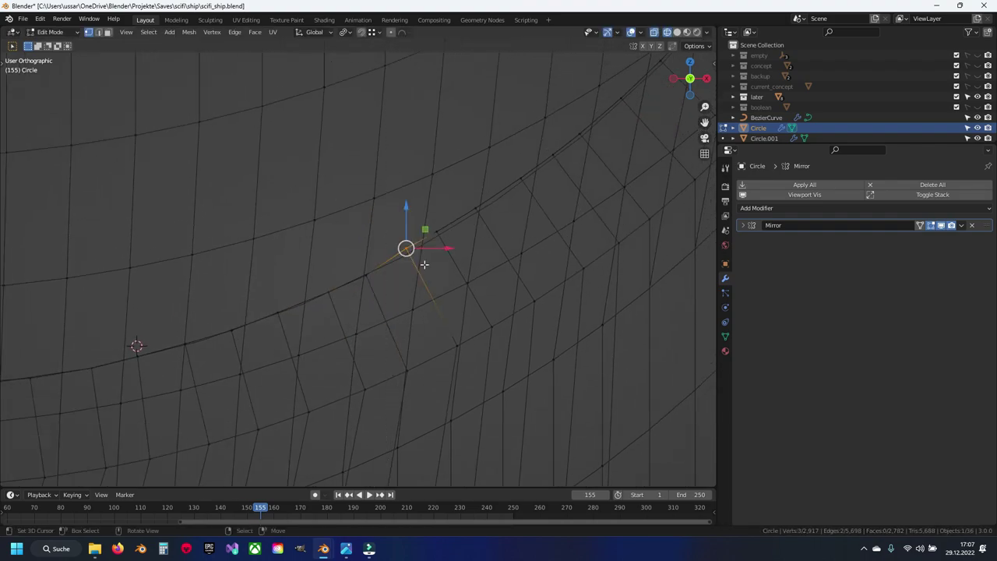
key("g")
left_click(456, 285)
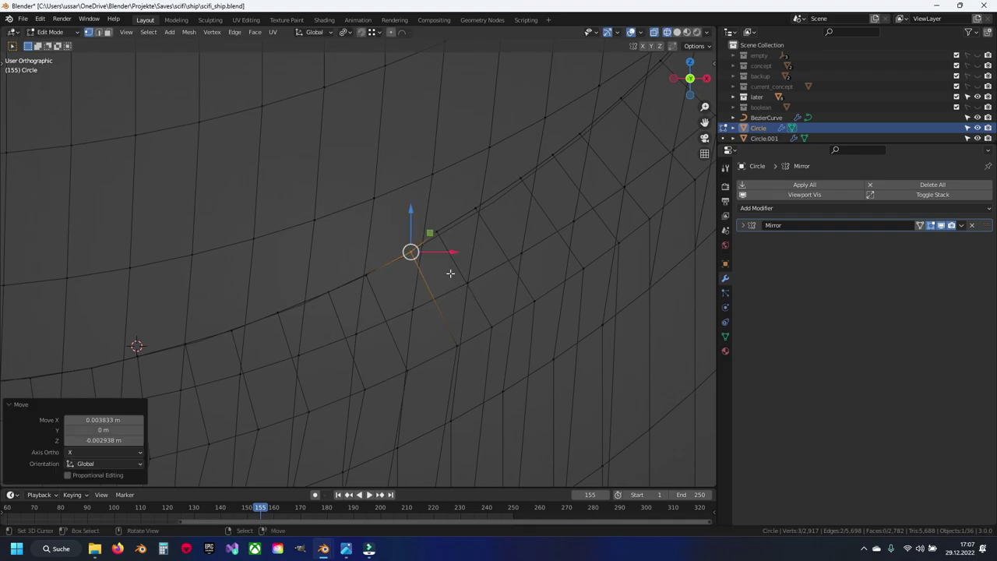
key("g")
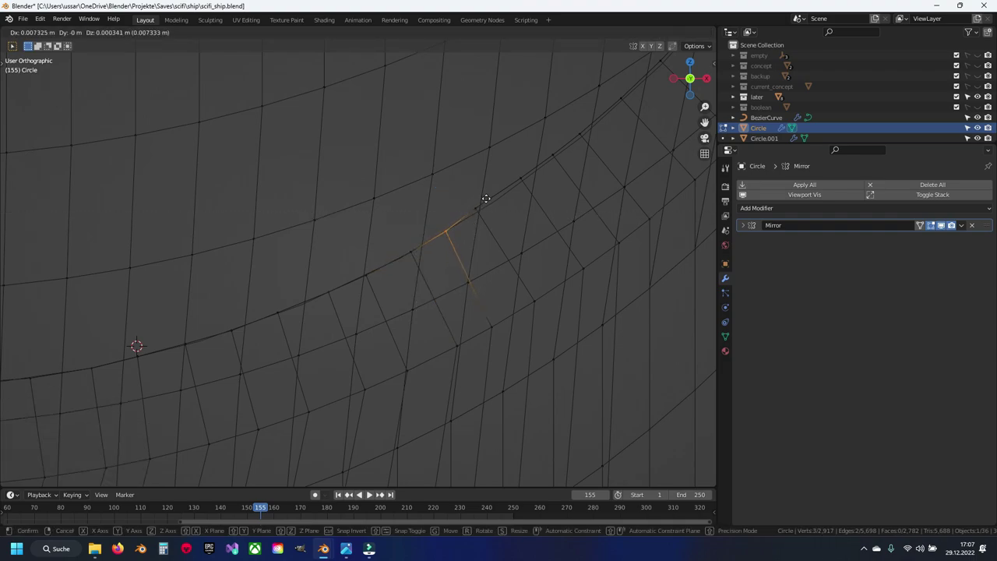
left_click(486, 199)
middle_click_drag(465, 201, 403, 239)
key("g")
left_click(425, 188)
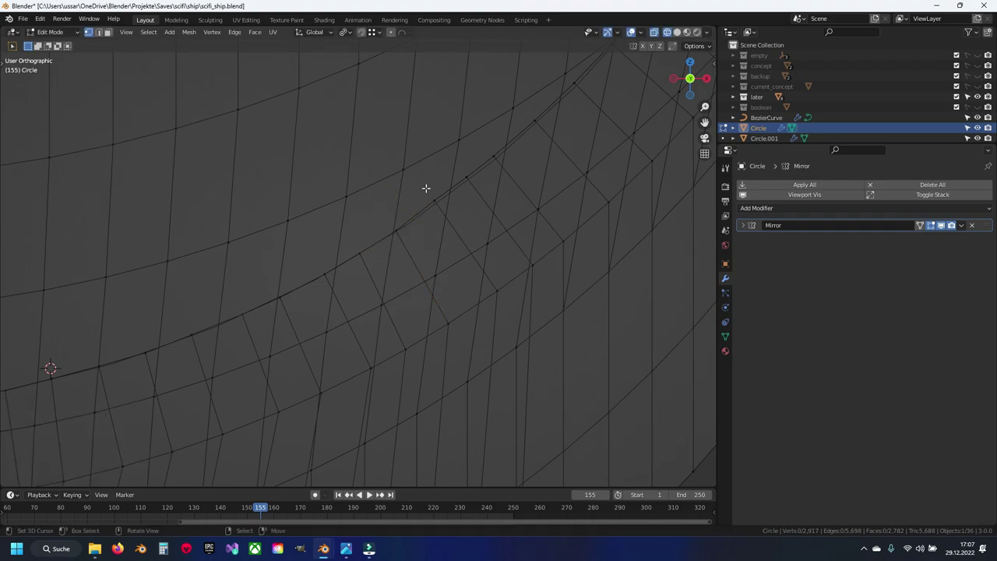
Align the remaining notch-edge vertices, nudging one by 0.00724 m on X and 0.002427 m on Z
left_click(434, 201)
key("g")
left_click(480, 212)
middle_click_drag(468, 219, 412, 222)
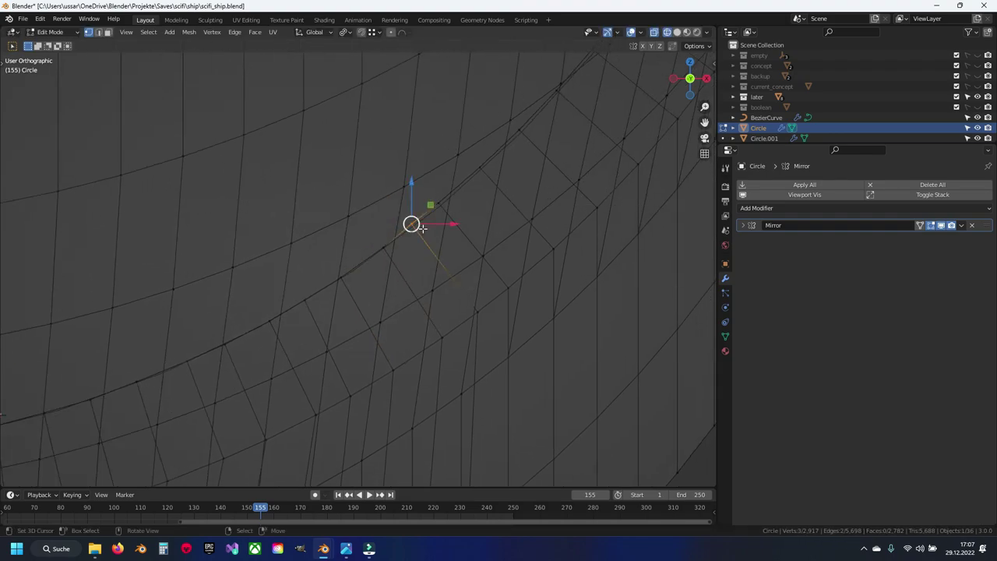
key("g")
left_click(434, 202)
left_click(434, 201)
key("g")
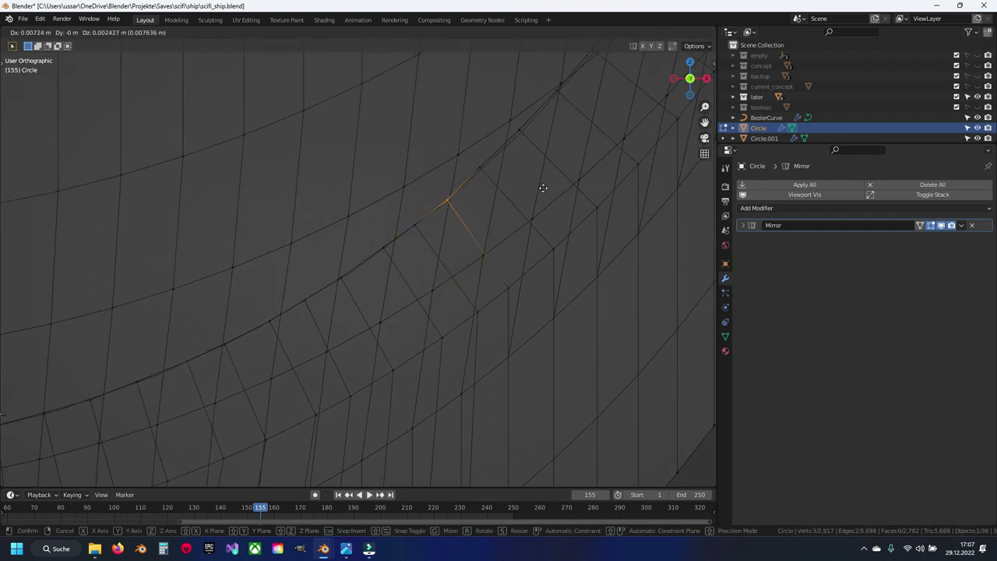
left_click(543, 188)
left_click_drag(460, 191, 499, 220)
key("g")
left_click(441, 272)
middle_click_drag(441, 272, 401, 223)
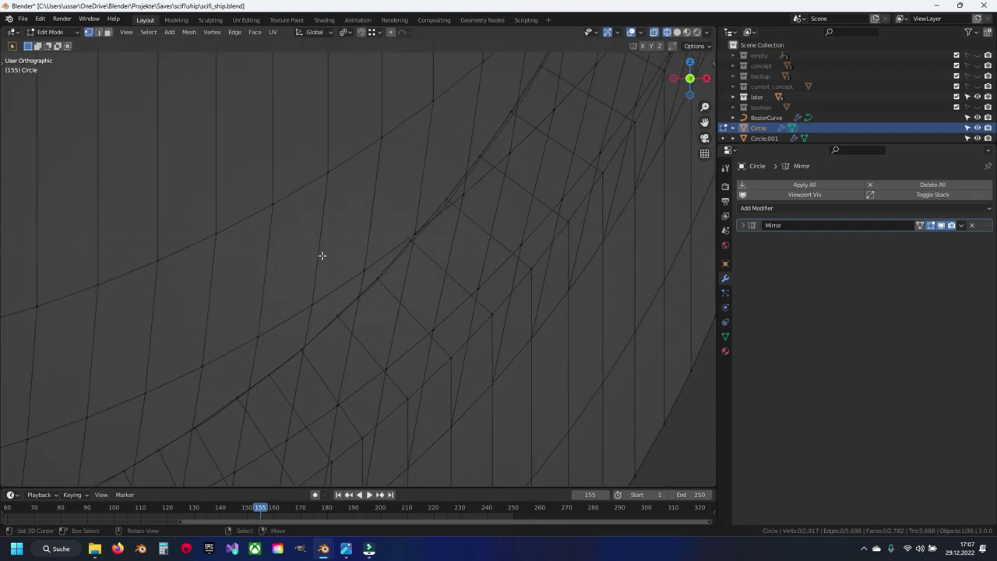
Delete the leftover Circle.015 object
key("a")
scroll(323, 256, "down", 3)
scroll(323, 256, "down", 3)
scroll(318, 233, "up", 1)
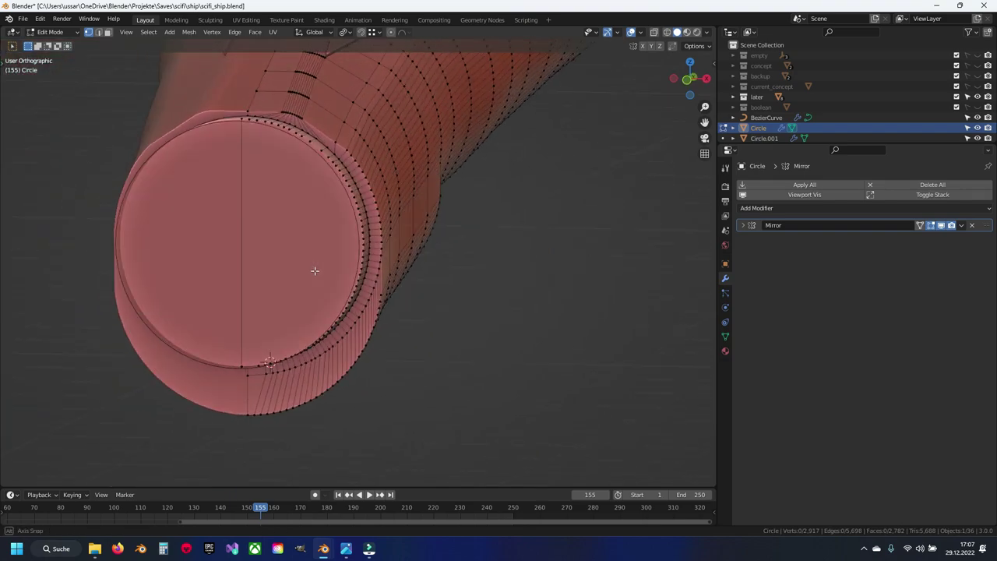
middle_click_drag(314, 270, 232, 272)
key("Tab")
left_click(195, 178)
key("x")
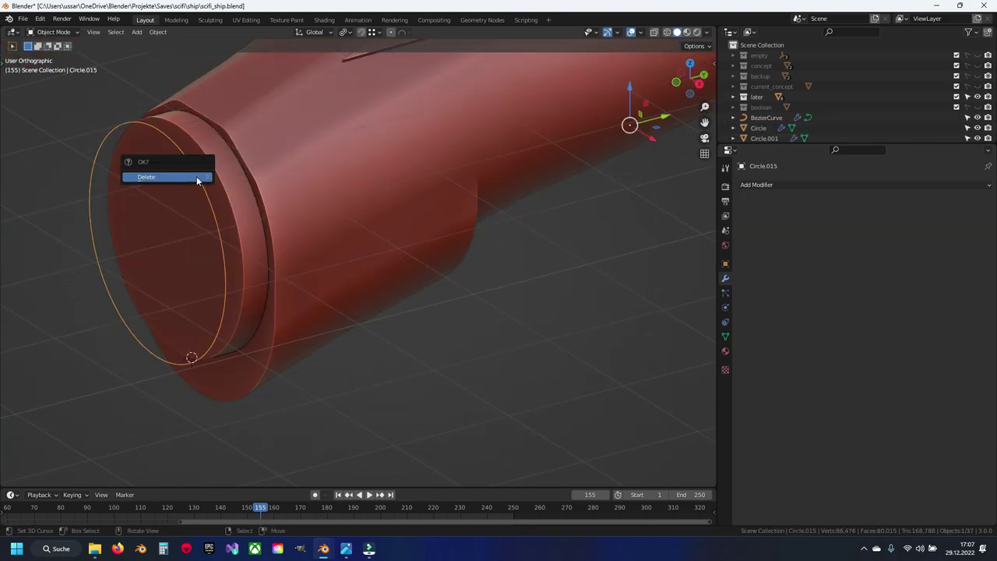
left_click(196, 178)
Edit the Circle cap mesh and drag its rim edge slightly lower
mouse_move(197, 179)
middle_mouse_down()
mouse_move(255, 276)
mouse_move(362, 294)
mouse_move(328, 249)
middle_mouse_up()
scroll(349, 275, "up", 4)
left_click(324, 248)
key("Tab")
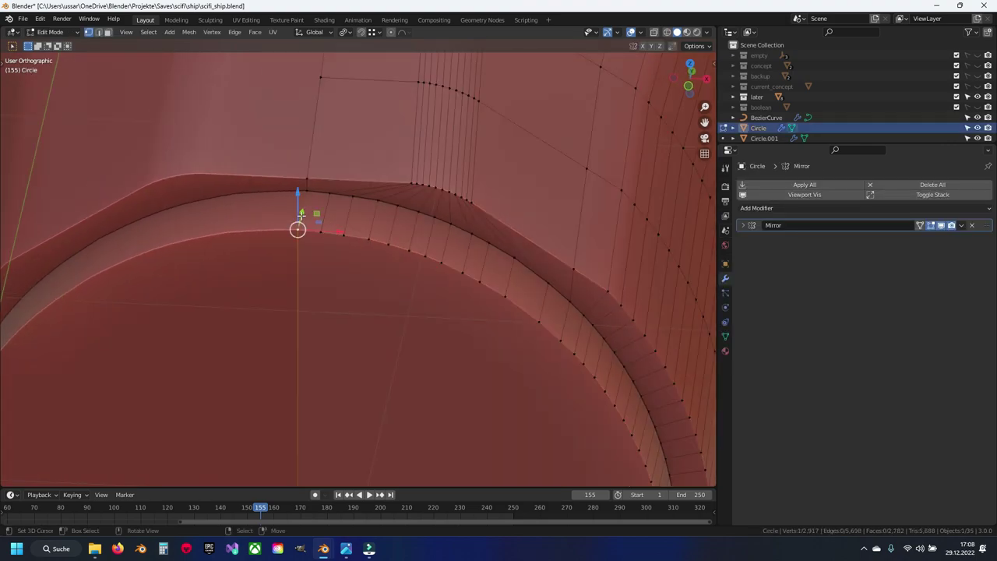
left_click_drag(300, 177, 317, 214)
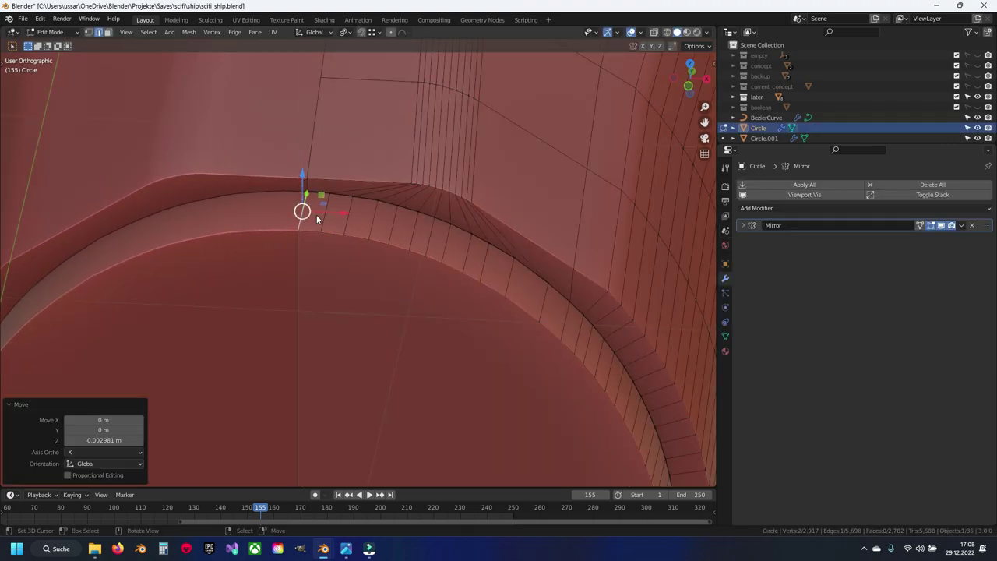
key("Tab")
mouse_move(316, 215)
middle_mouse_down()
mouse_move(362, 309)
mouse_move(341, 270)
mouse_move(379, 231)
mouse_move(323, 283)
middle_mouse_up()
scroll(379, 232, "up", 4)
Select the vertical rim edge and move it down along Z
key("Tab")
left_click(329, 205)
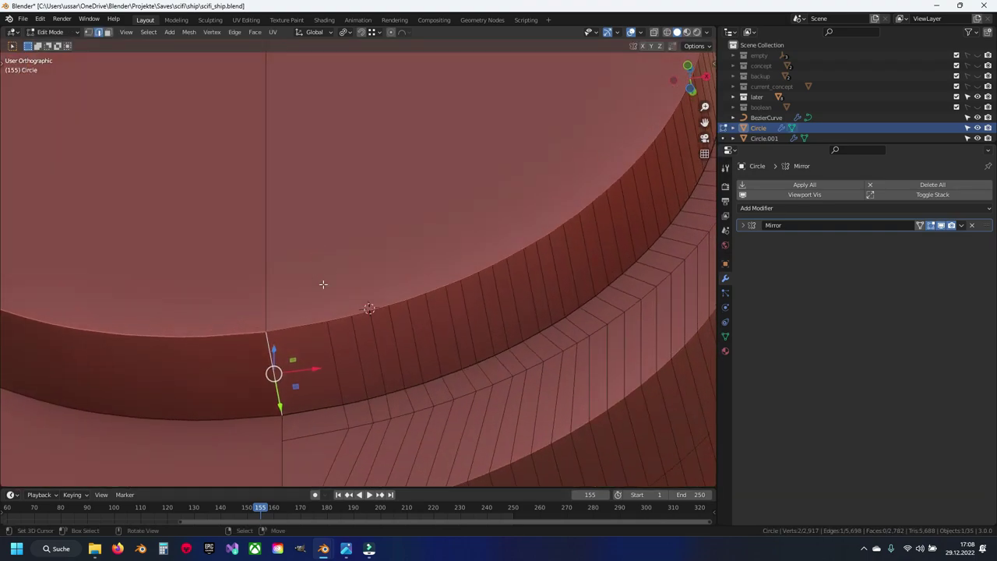
key("Tab")
scroll(320, 351, "up", 4)
scroll(321, 346, "down", 3)
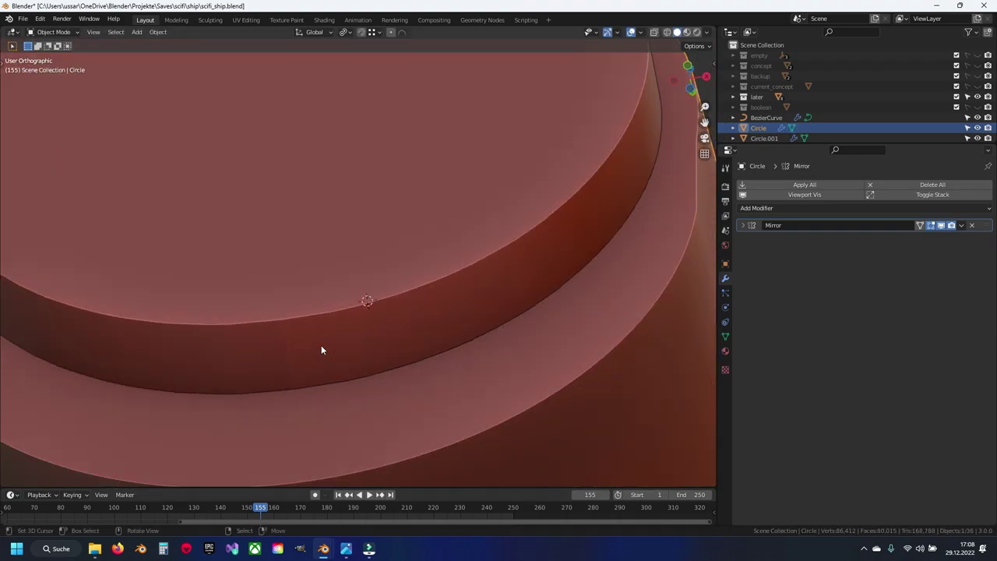
key("Tab")
key("g")
key("z")
left_click(321, 339)
Save scifi_ship.blend
key("Tab")
scroll(321, 339, "down", 3)
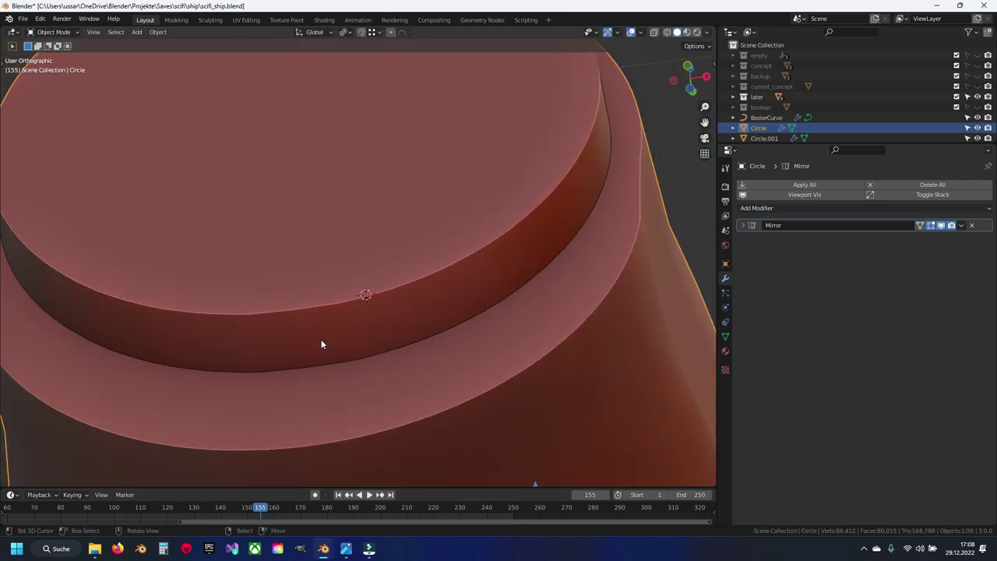
mouse_move(321, 339)
middle_mouse_down()
mouse_move(358, 255)
mouse_move(302, 320)
mouse_move(366, 291)
mouse_move(405, 236)
mouse_move(463, 273)
mouse_move(369, 298)
mouse_move(338, 290)
middle_mouse_up()
scroll(338, 290, "up", 4)
key("ctrl+s")
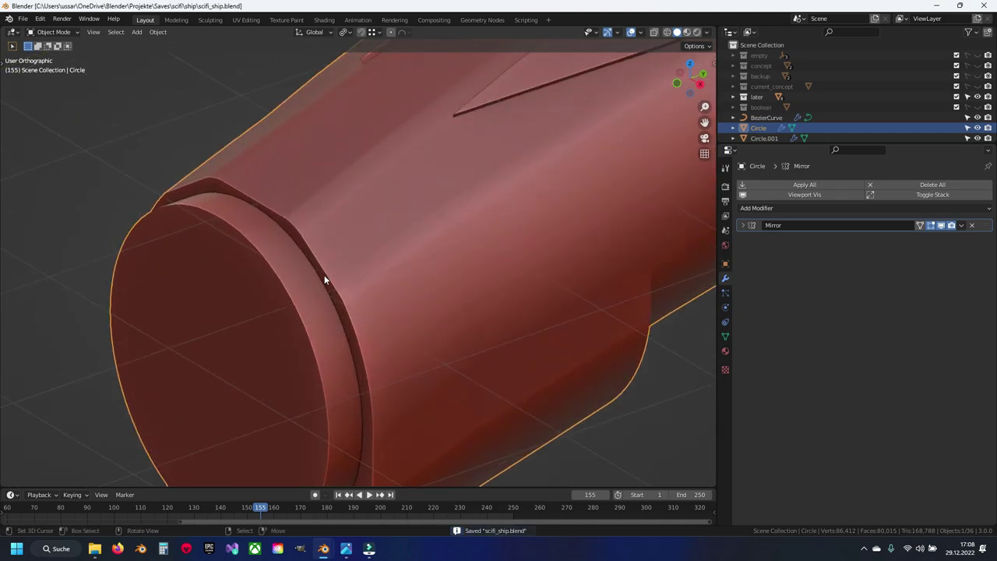
mouse_move(285, 309)
middle_mouse_down()
mouse_move(385, 309)
mouse_move(357, 251)
middle_mouse_up()
Inset the half-disc end face of the cap
key("Tab")
left_click(363, 301)
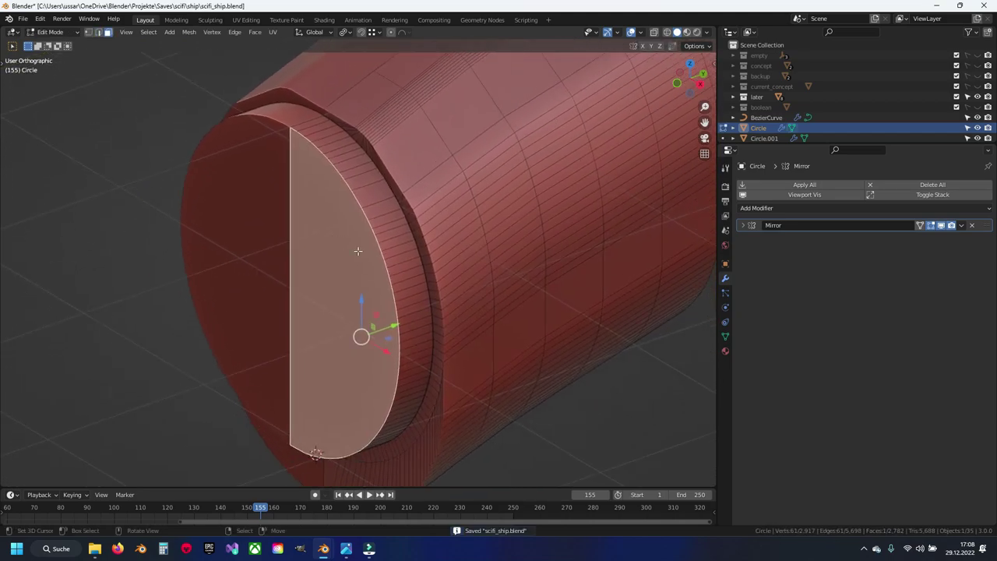
key("i")
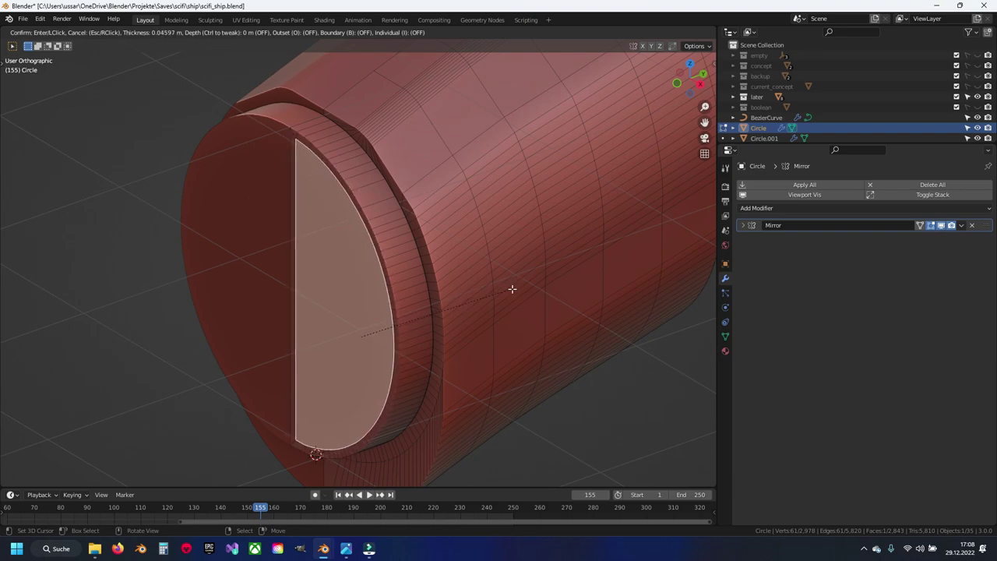
left_click(509, 292)
scroll(371, 222, "up", 2)
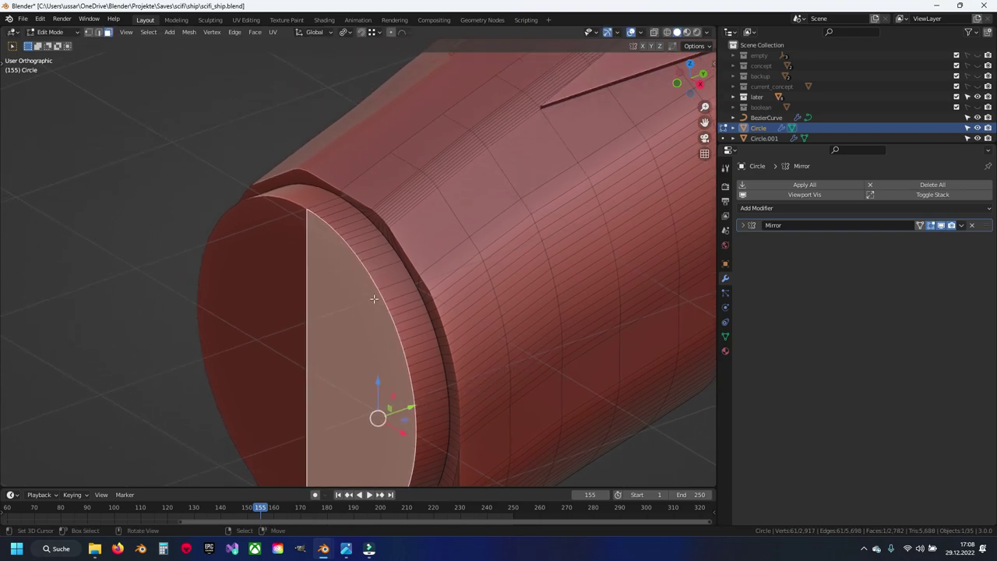
scroll(336, 240, "up", 3)
scroll(300, 138, "up", 2)
Edge-slide the first rim edge loops along the rim
key("g")
key("g")
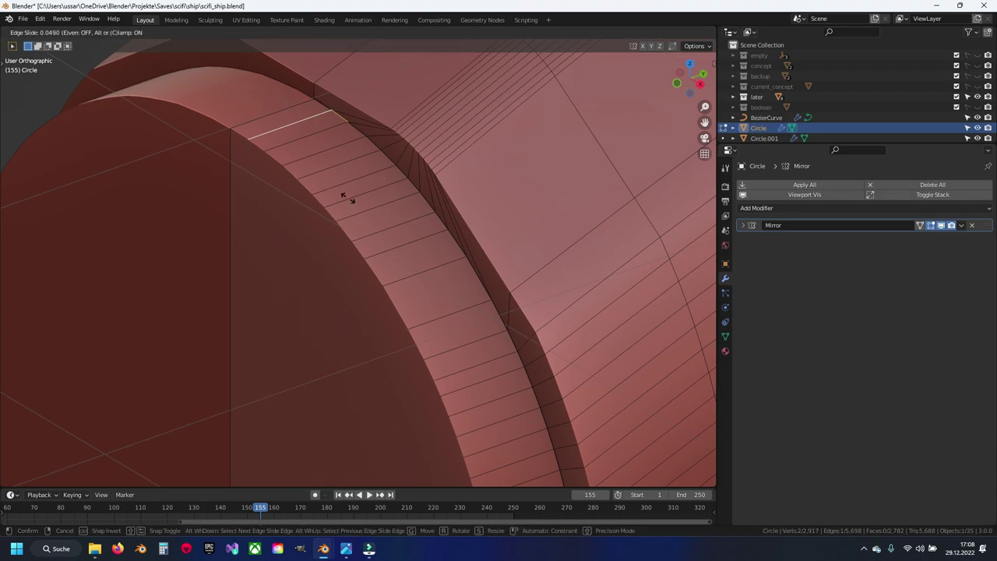
left_click(349, 204)
key("g")
left_click(307, 147)
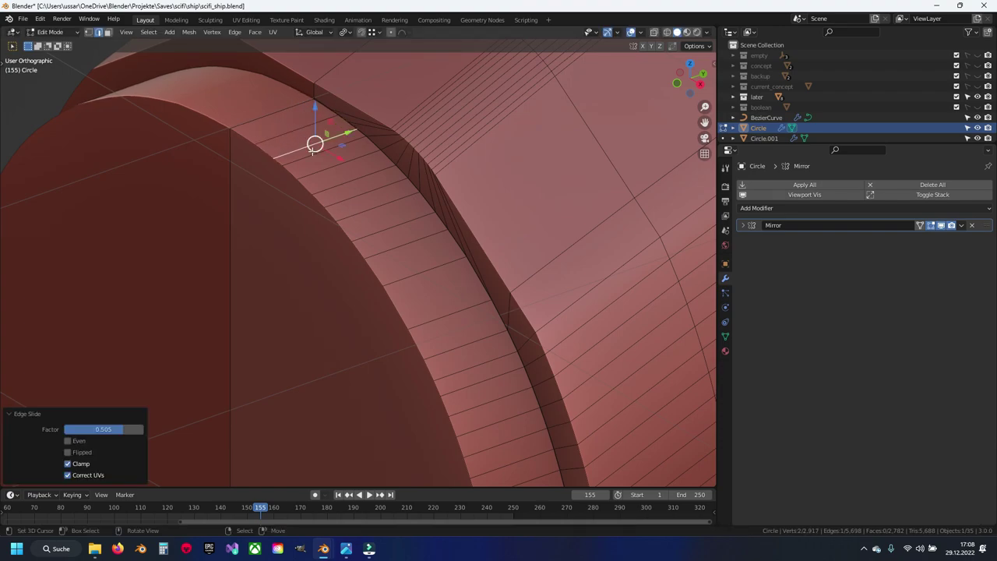
key("g")
key("g")
left_click(308, 144)
key("g")
key("g")
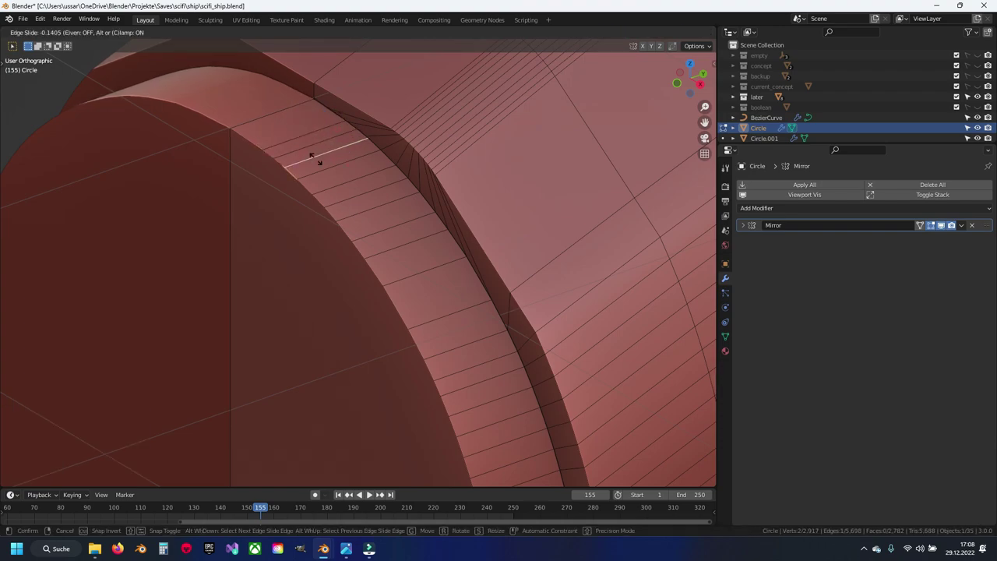
left_click(319, 161)
Finish sliding the rim edge loops, ending at factors 0.505 and −0.372
scroll(319, 161, "down", 5)
middle_click_drag(318, 161, 376, 356)
scroll(375, 355, "up", 5)
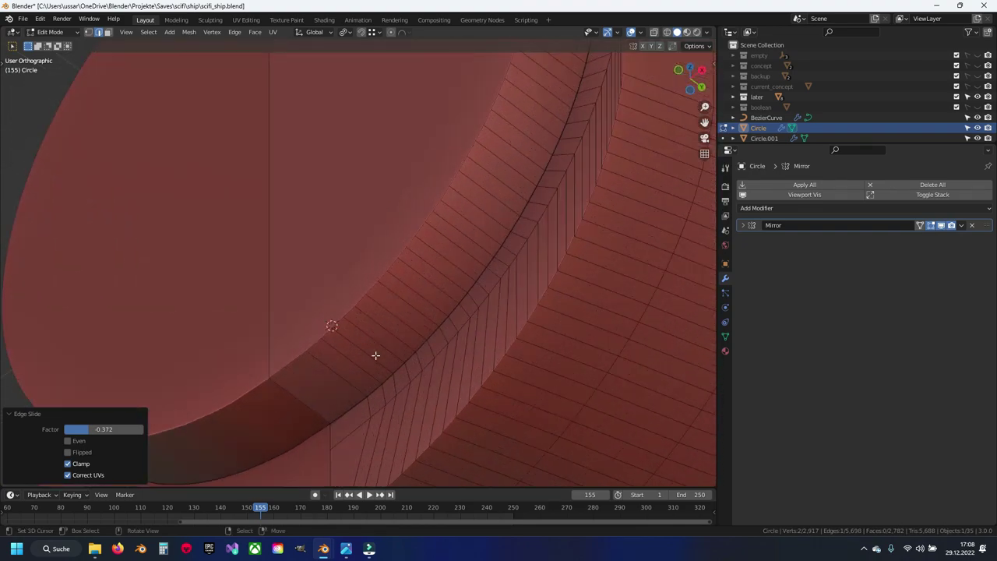
key("g")
key("g")
left_click(363, 350)
key("g")
key("g")
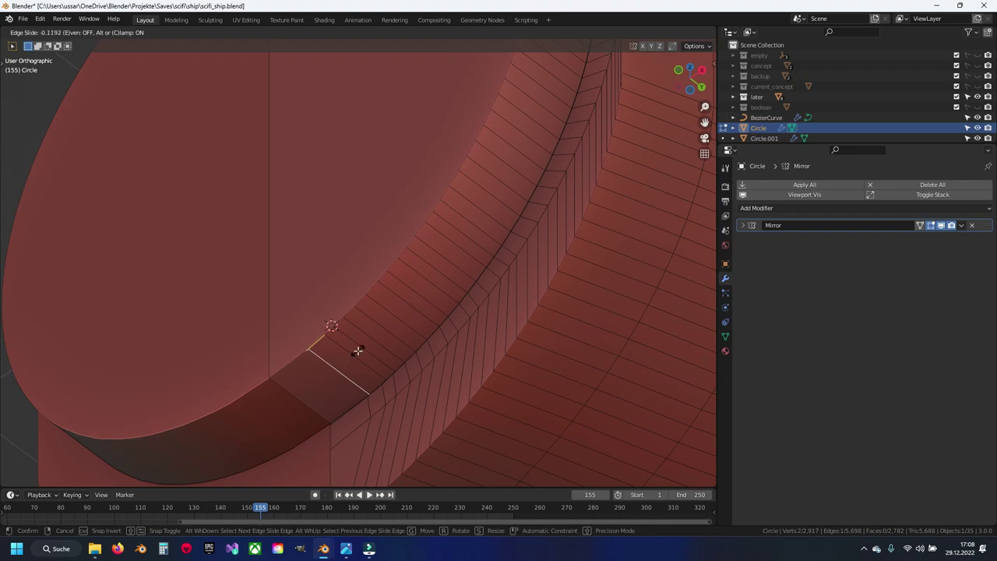
left_click(357, 351)
scroll(357, 351, "down", 3)
middle_click_drag(343, 216, 390, 338)
Try an inset on the half-disc end face, then undo it
scroll(488, 249, "up", 3)
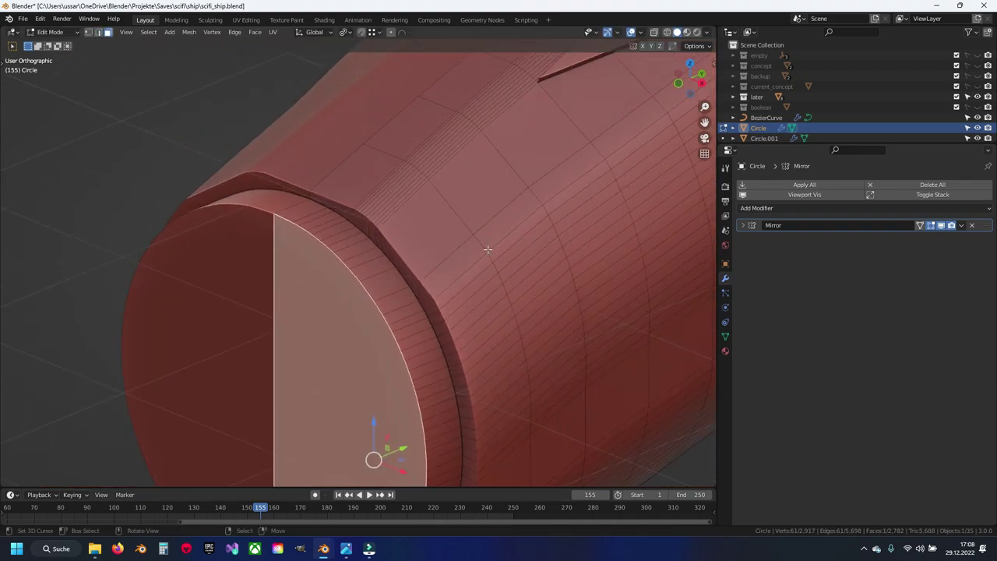
key("i")
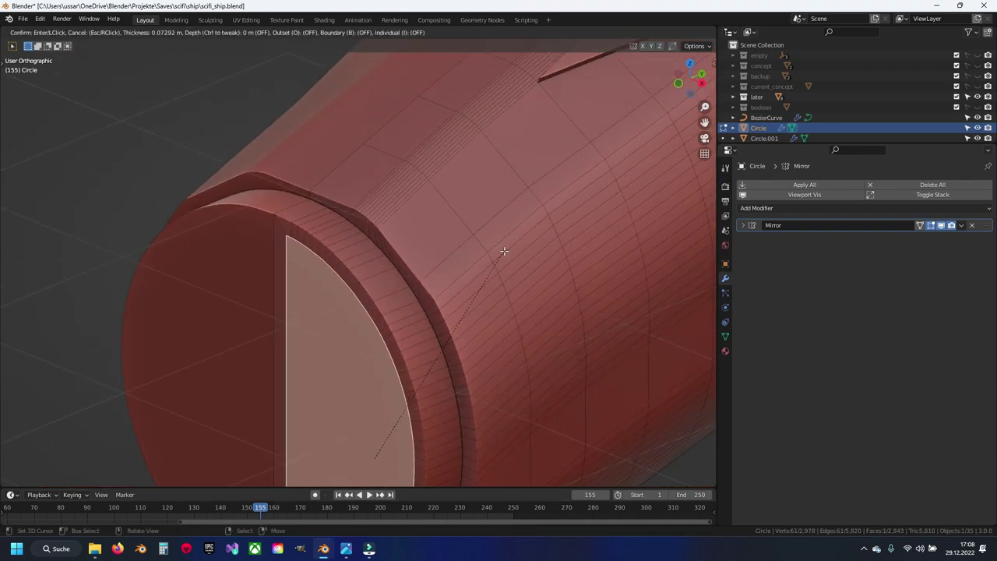
left_click(504, 251)
middle_click_drag(505, 251, 222, 333)
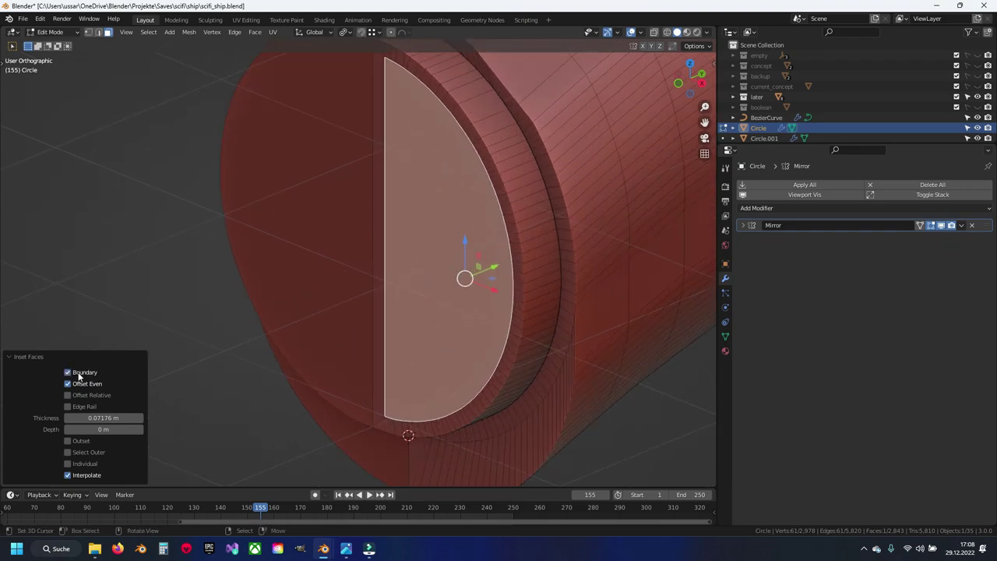
key("ctrl+z")
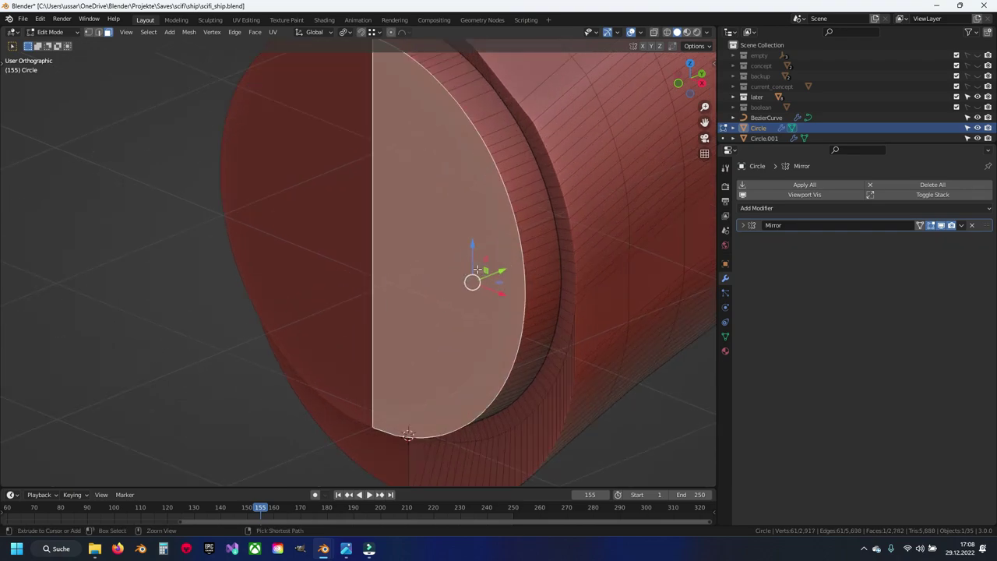
mouse_move(355, 258)
middle_mouse_down()
mouse_move(366, 254)
mouse_move(365, 164)
middle_mouse_up()
Delete the thin strip face along the mirror cut
left_click(366, 165)
key("x")
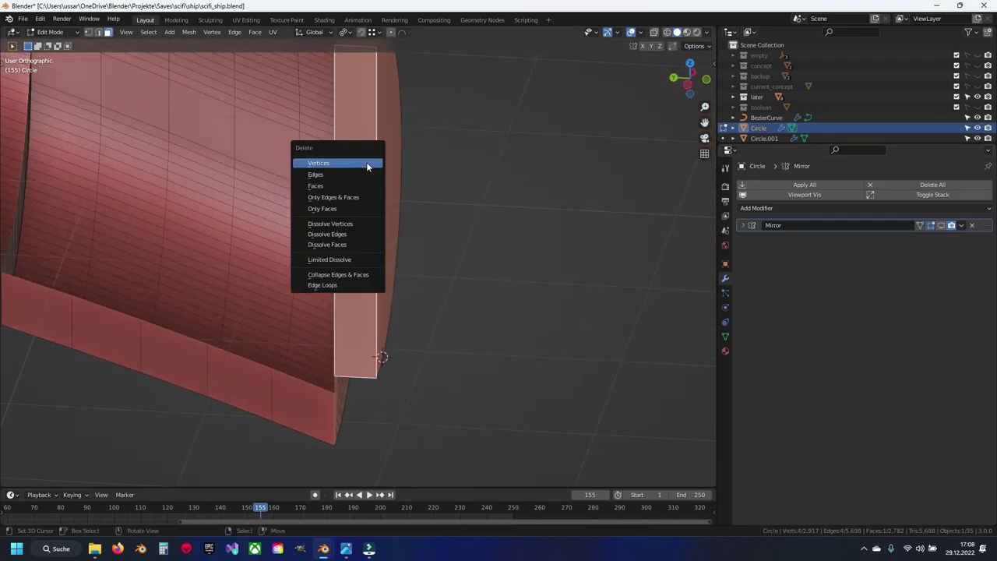
left_click(366, 186)
mouse_move(403, 194)
middle_mouse_down()
mouse_move(485, 234)
mouse_move(440, 234)
middle_mouse_up()
Save scifi_ship.blend and enable the Mirror modifier's viewport display
key("ctrl+s")
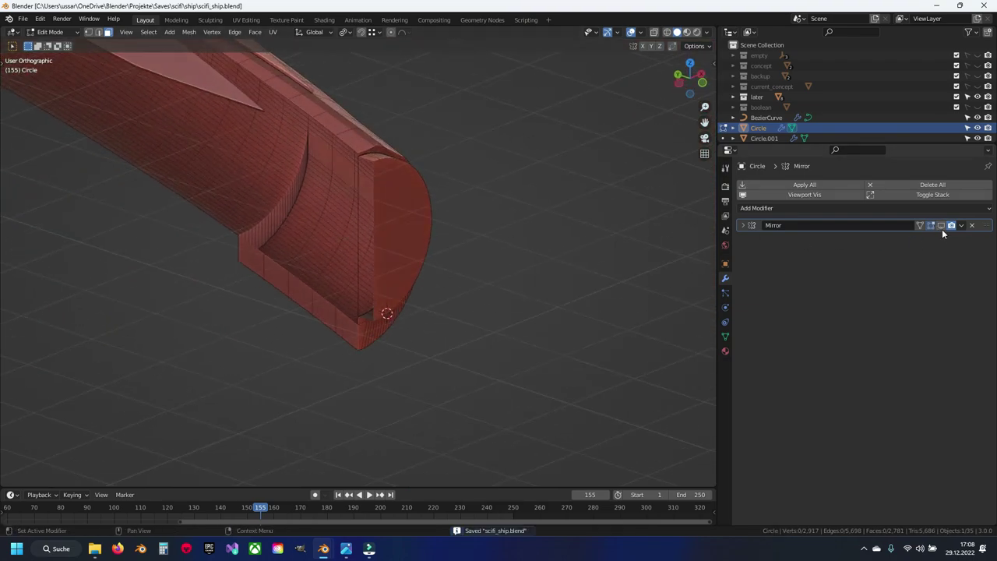
left_click(941, 225)
mouse_move(516, 251)
middle_mouse_down()
mouse_move(371, 252)
mouse_move(537, 216)
middle_mouse_up()
left_click(372, 251)
scroll(372, 232, "up", 5)
key("i")
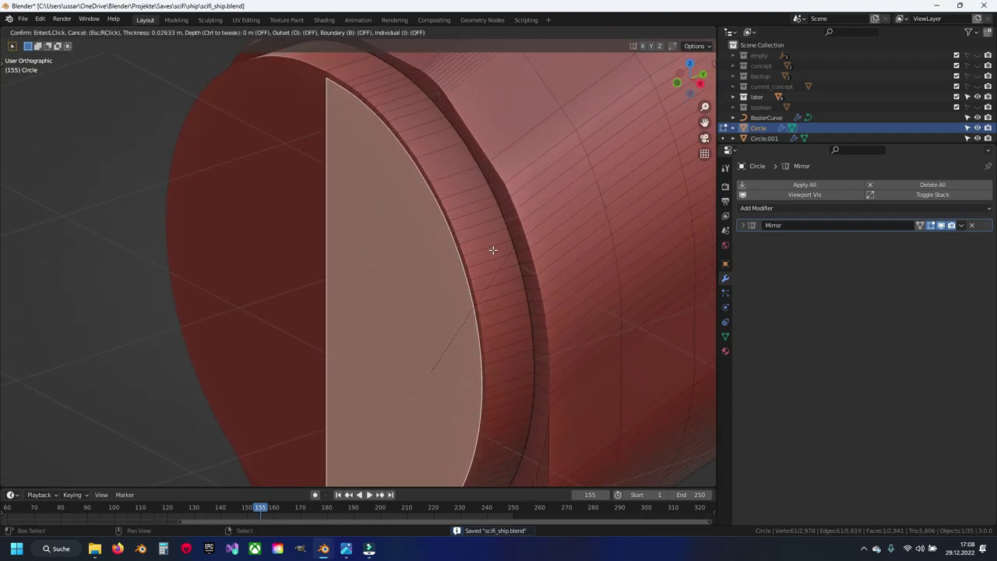
key("Escape")
Clear the seam from the half-disc face's edges, then inset the face by 0.1186 m
right_click(651, 149)
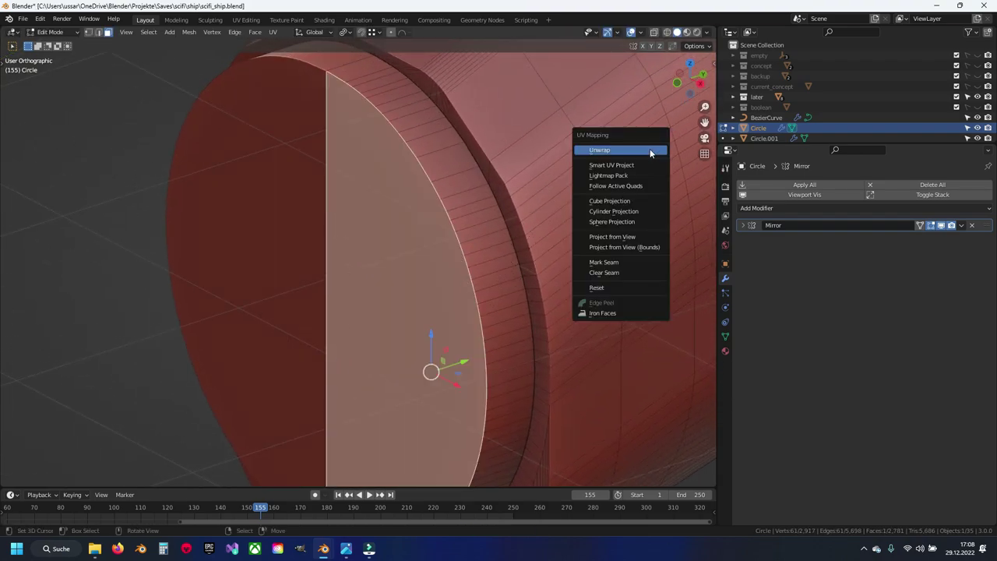
key("Escape")
right_click(646, 149)
key("Escape")
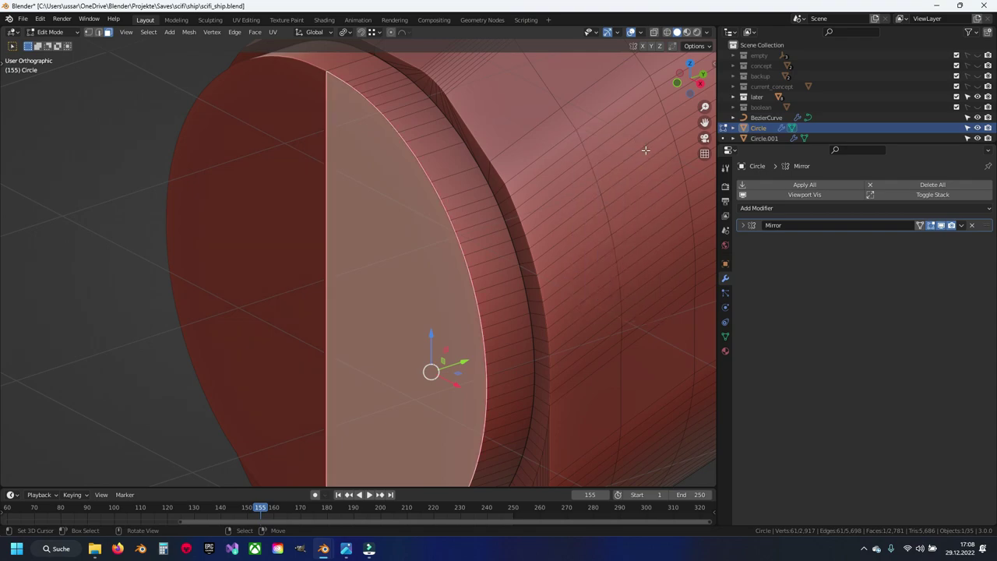
key("i")
key("Escape")
key("ctrl+e")
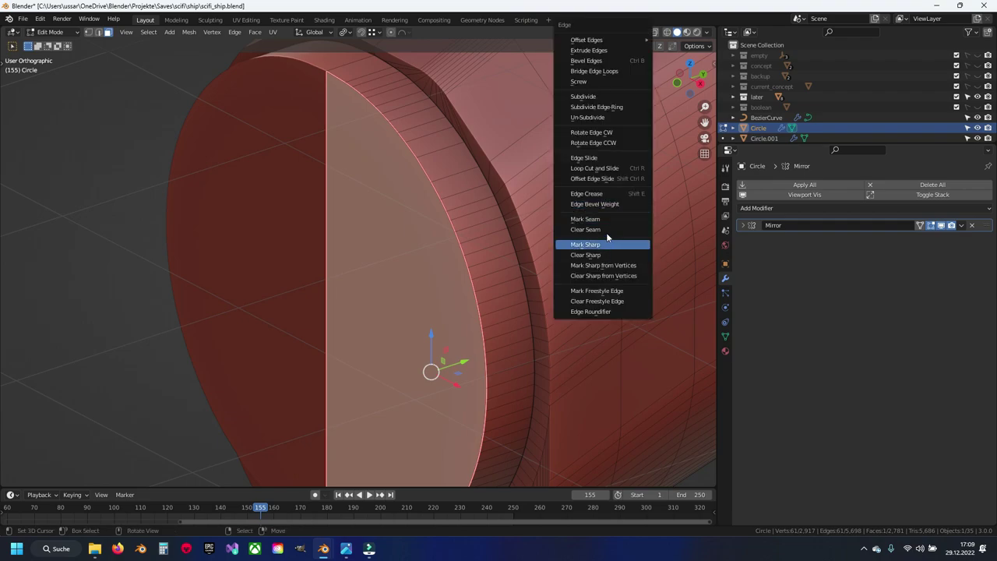
left_click(609, 229)
key("i")
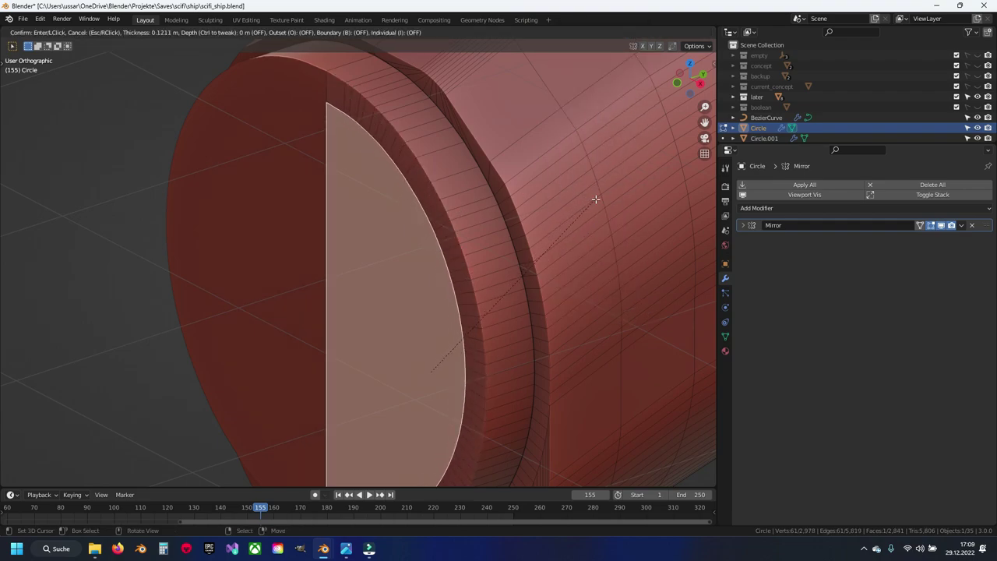
left_click(596, 200)
Extrude the inset half-disc face 0.1999 m outward along its normal
middle_click_drag(596, 200, 541, 208)
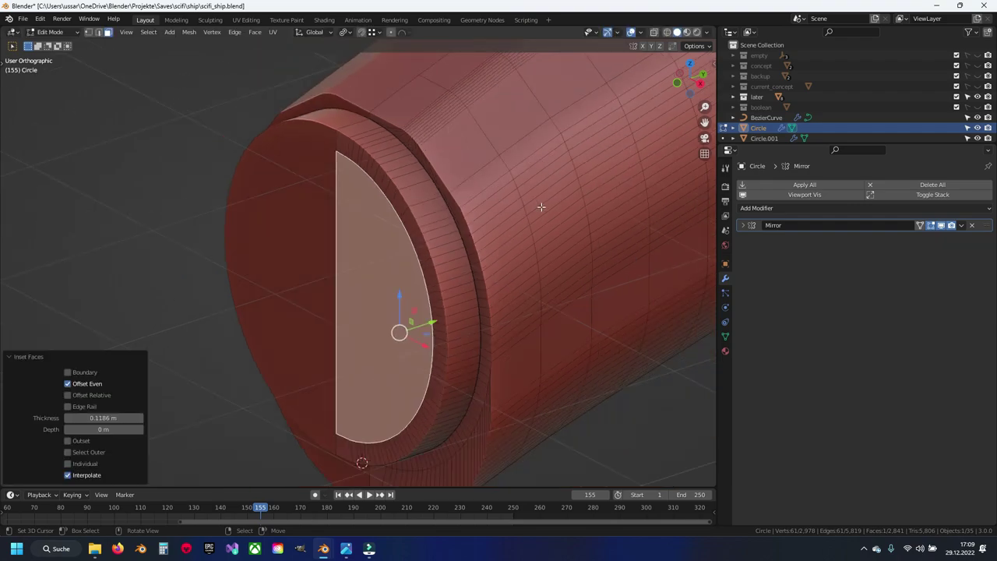
key("e")
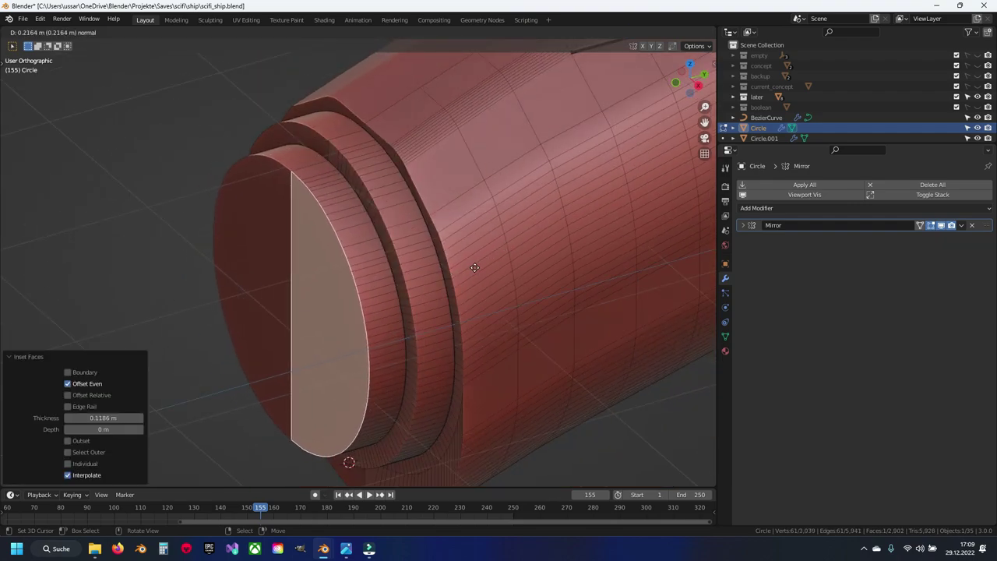
left_click(477, 266)
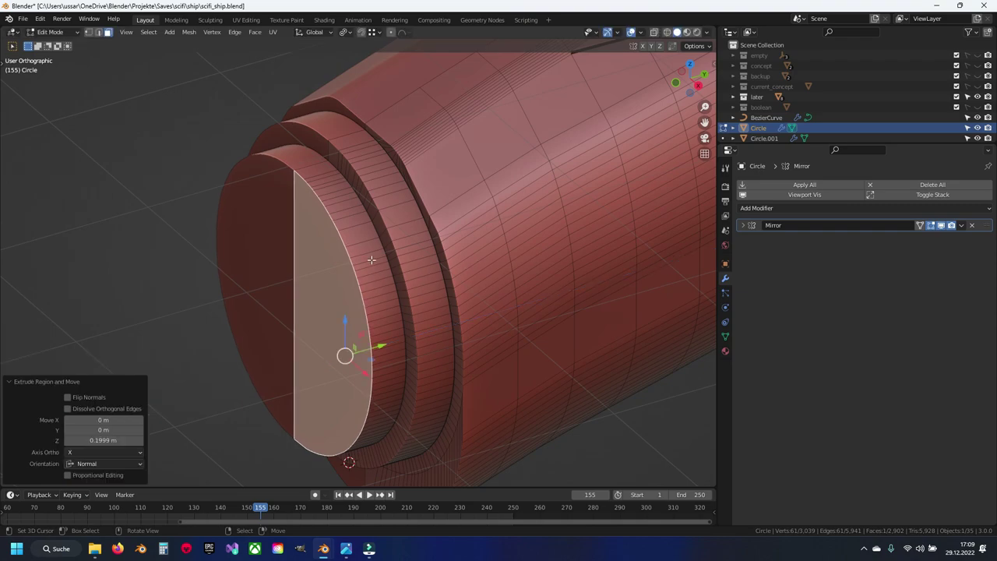
Inset the top of the raised face by 0.08641 m
mouse_move(371, 259)
middle_mouse_down()
mouse_move(480, 204)
mouse_move(586, 219)
middle_mouse_up()
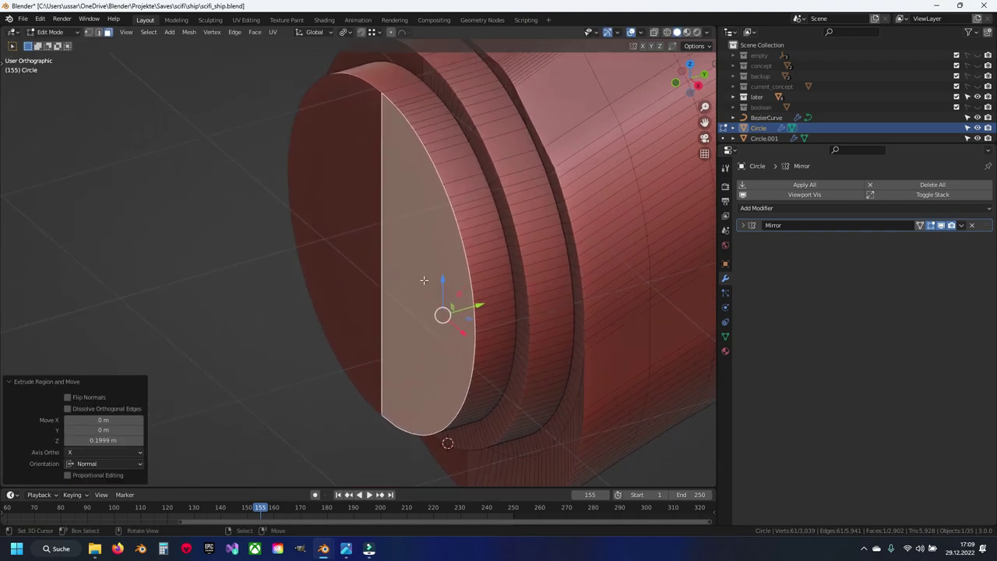
key("i")
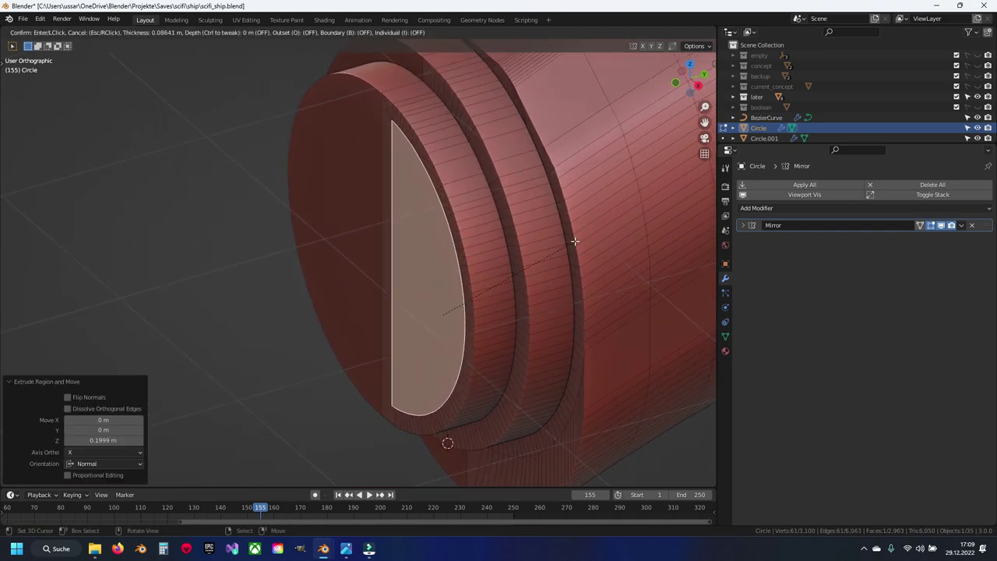
left_click(575, 242)
mouse_move(574, 242)
middle_mouse_down()
mouse_move(501, 204)
mouse_move(366, 295)
mouse_move(388, 284)
middle_mouse_up()
Cancel the extra extrusion and undo the zero-length extrude
right_click(391, 282)
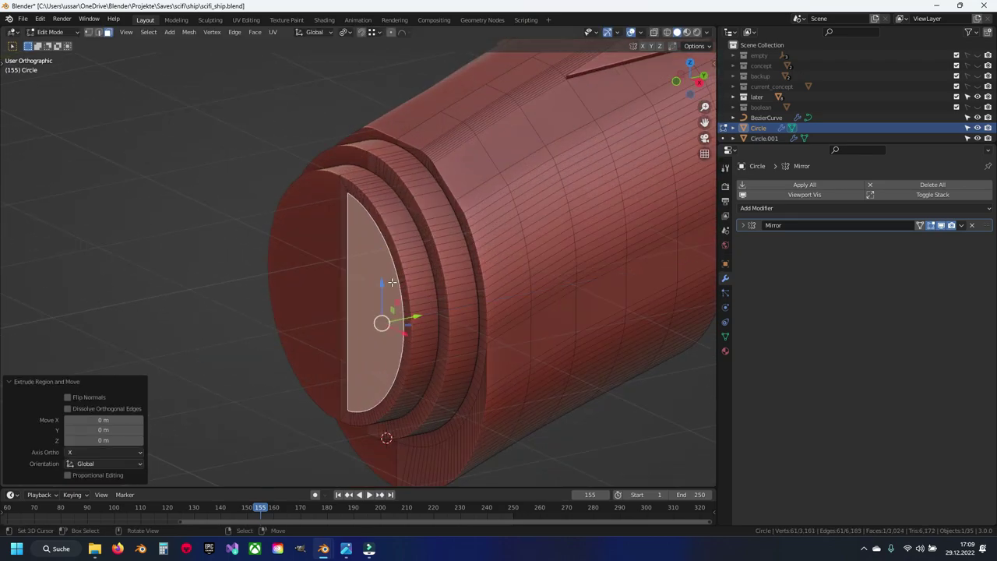
key("ctrl+z")
middle_click_drag(395, 311, 651, 252)
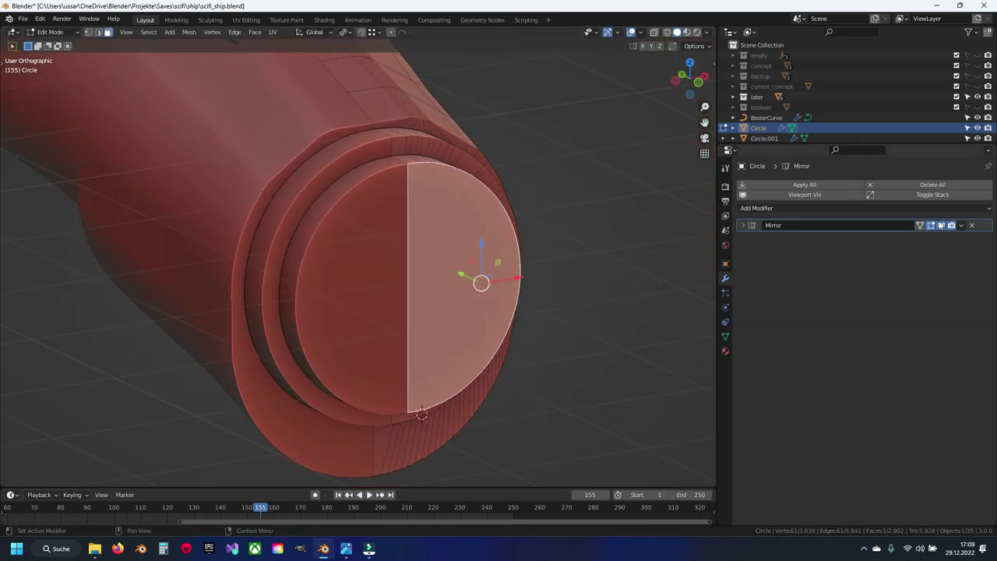
With Mirror hidden, delete the thin strip face and stray centre edges at the cut, then restore Mirror
left_click(942, 225)
left_click(398, 234)
key("x")
left_click(392, 215)
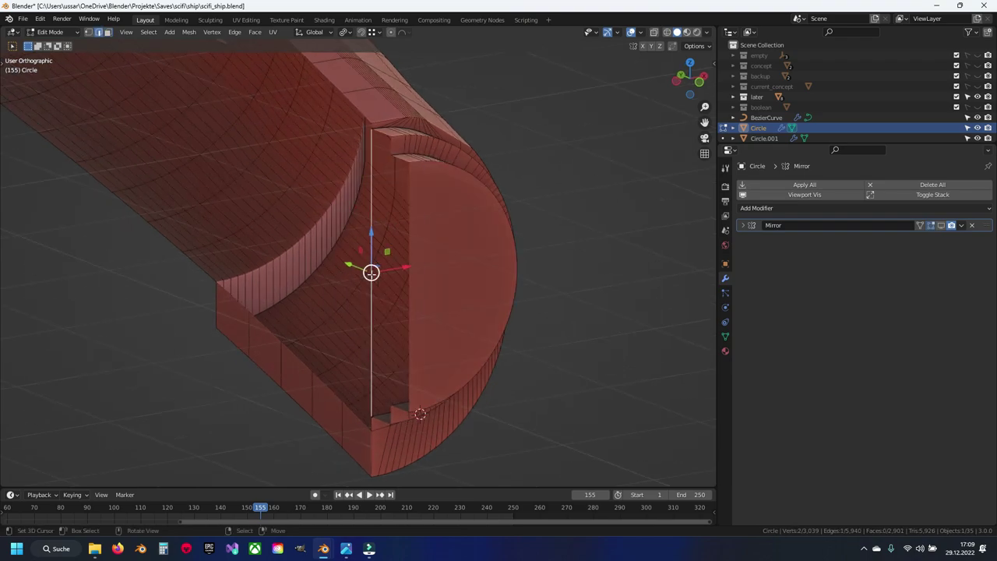
key("x")
left_click(368, 268)
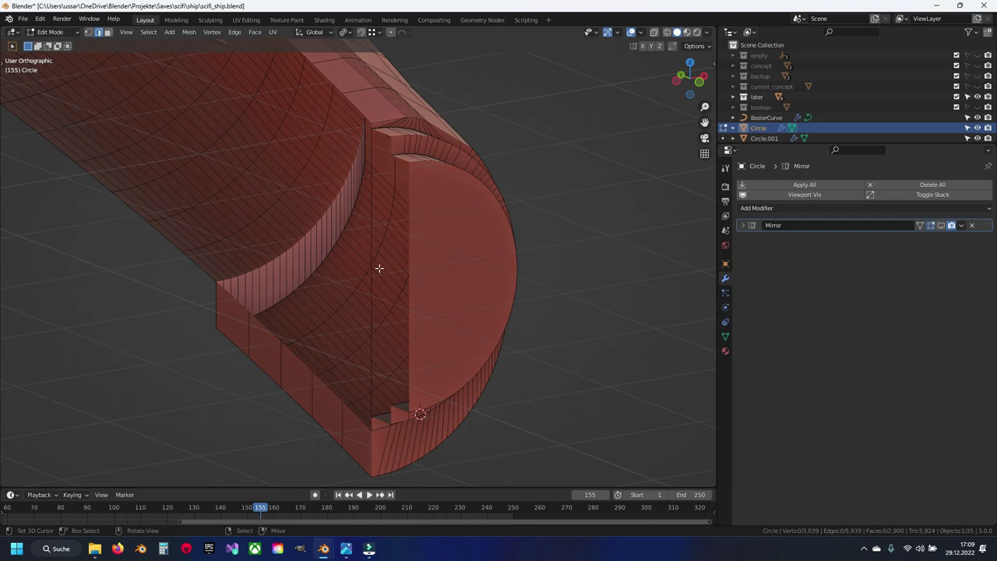
key("x")
left_click(371, 272)
left_click(941, 229)
Begin a new inset on the half-disc end-cap face, around 0.07119 m
middle_click_drag(546, 280, 384, 278)
left_click(400, 279)
scroll(383, 277, "up", 2)
key("i")
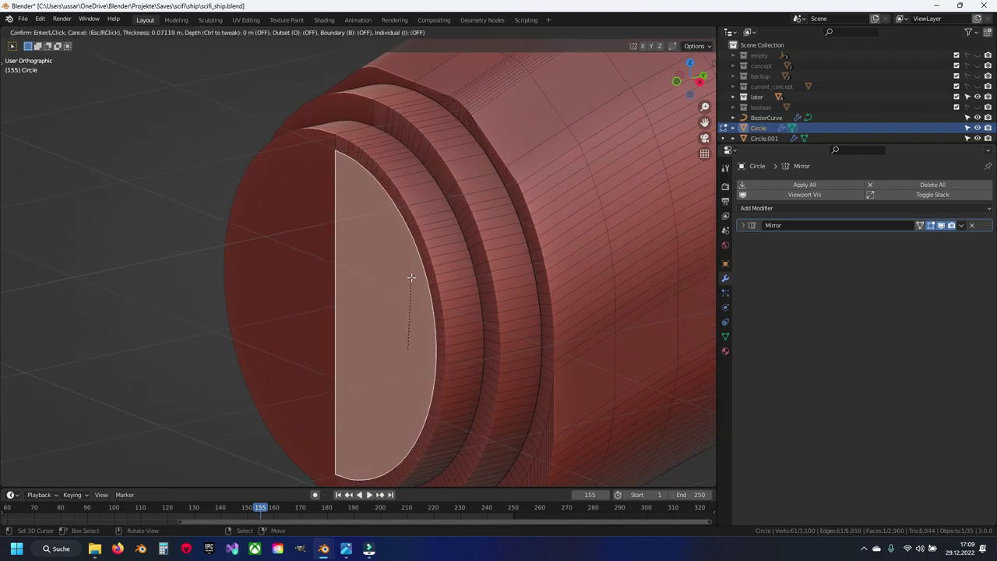
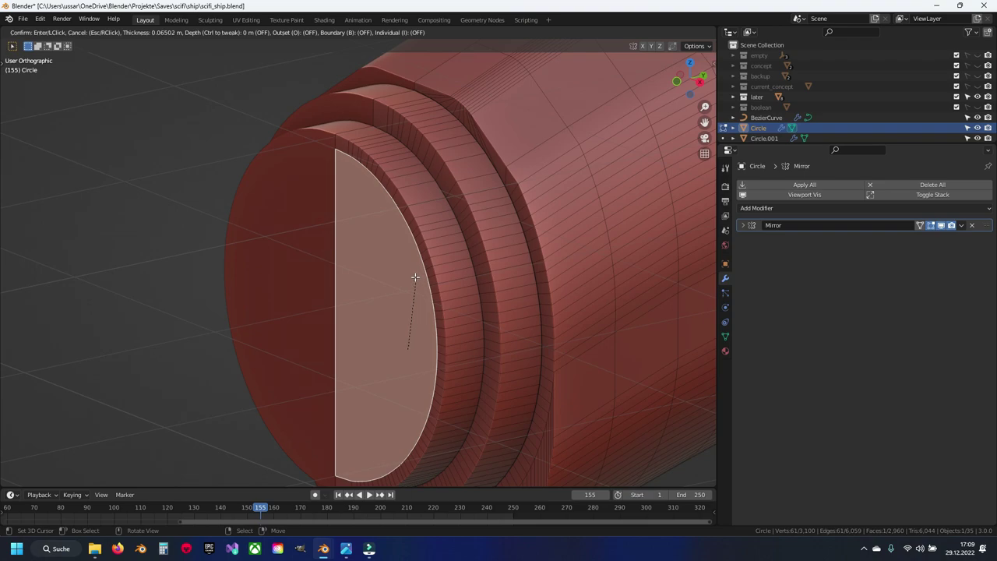
Confirm the inset of the nozzle's end face and extrude it deep into the nozzle
left_click(415, 277)
mouse_move(415, 277)
middle_mouse_down()
mouse_move(476, 223)
mouse_move(494, 241)
middle_mouse_up()
key("e")
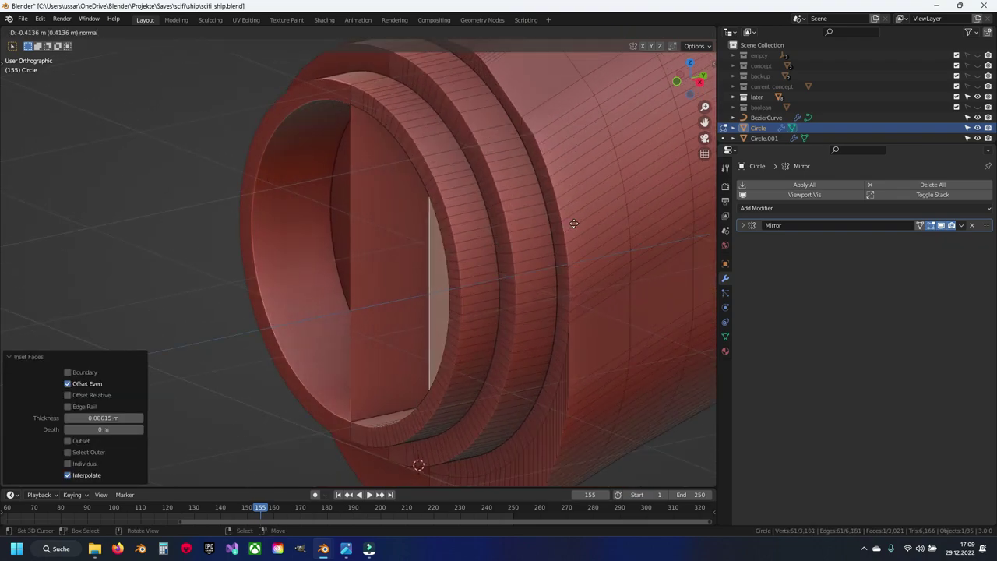
left_click(579, 221)
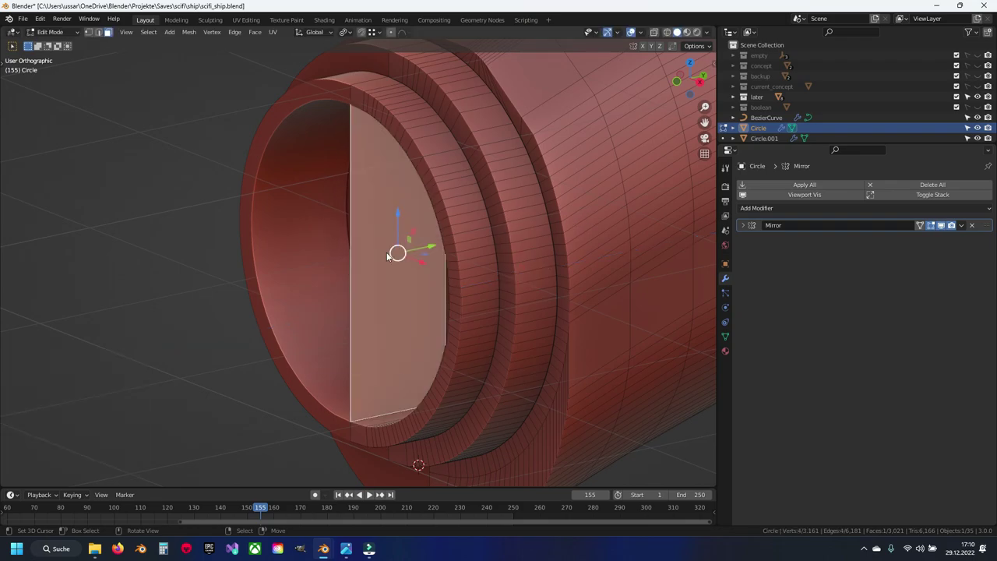
Delete the pushed-in end face to leave an open recess
key("x")
left_click(385, 252)
scroll(339, 285, "down", 5)
Return to Object Mode, then reselect the nozzle object and re-enter Edit Mode
key("Tab")
mouse_move(390, 276)
middle_mouse_down()
mouse_move(435, 276)
mouse_move(355, 282)
mouse_move(452, 245)
mouse_move(435, 256)
mouse_move(487, 260)
mouse_move(430, 185)
mouse_move(374, 246)
middle_mouse_up()
scroll(396, 268, "up", 5)
scroll(395, 268, "up", 3)
scroll(374, 246, "up", 3)
left_click(357, 187)
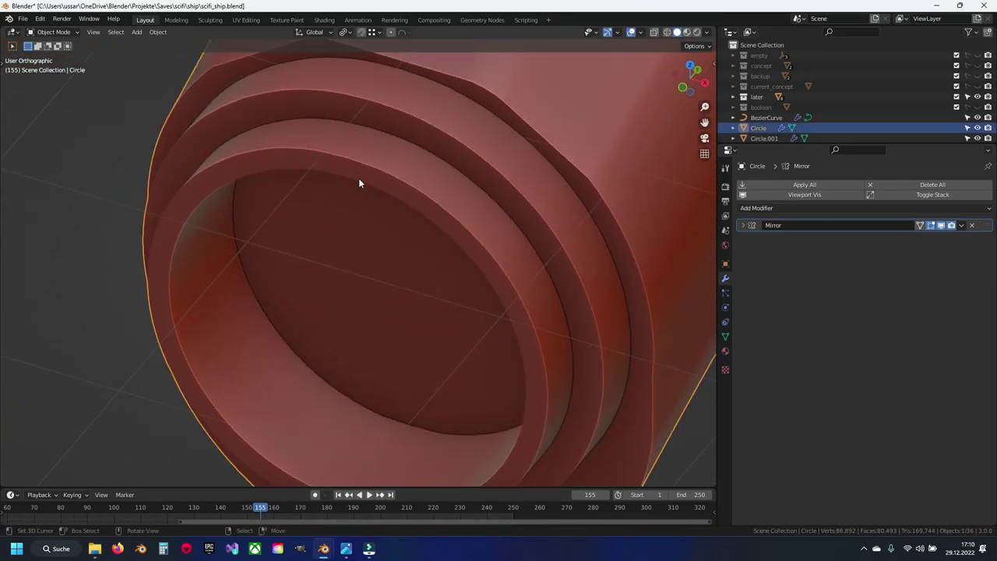
key("Tab")
Save the ship, then select a run of inner-wall faces on the ring and delete them
mouse_move(361, 174)
middle_mouse_down()
mouse_move(385, 180)
mouse_move(379, 148)
mouse_move(332, 247)
middle_mouse_up()
key("ctrl+s")
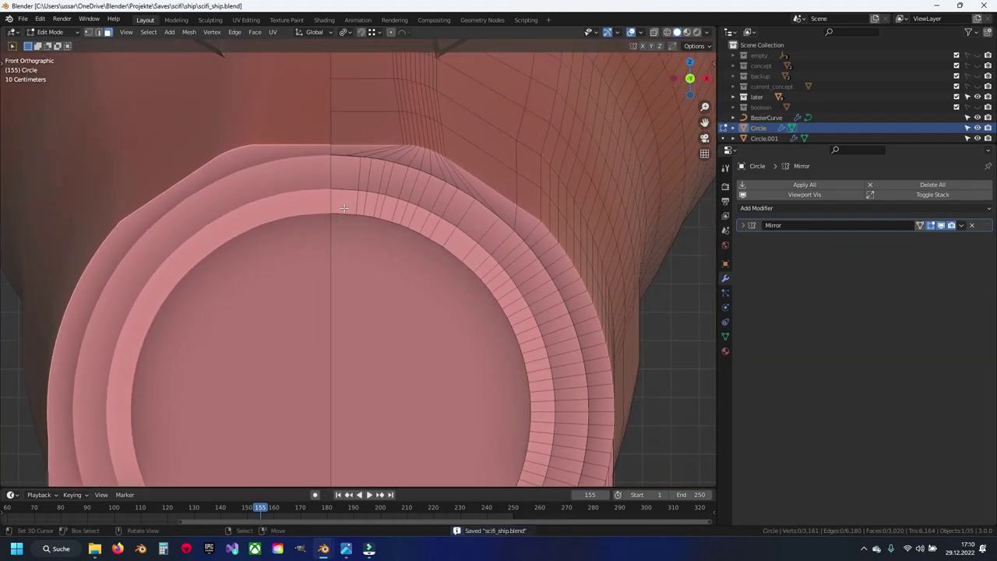
scroll(344, 202, "up", 2)
scroll(382, 156, "up", 1)
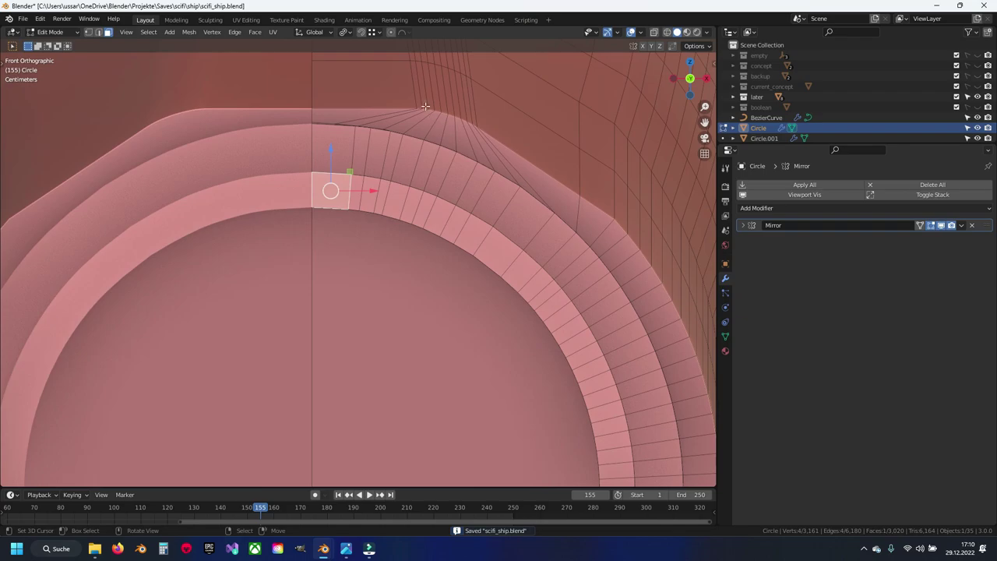
left_click(413, 203, "ctrl")
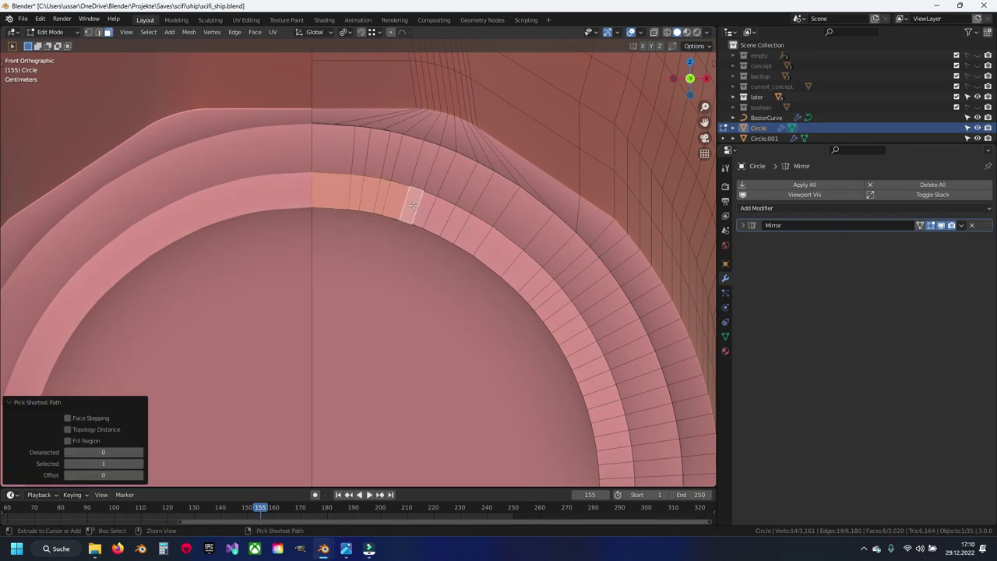
mouse_move(412, 203)
middle_mouse_down()
mouse_move(345, 219)
mouse_move(361, 235)
mouse_move(379, 172)
middle_mouse_up()
left_click(363, 234, "ctrl")
left_click(335, 203, "ctrl")
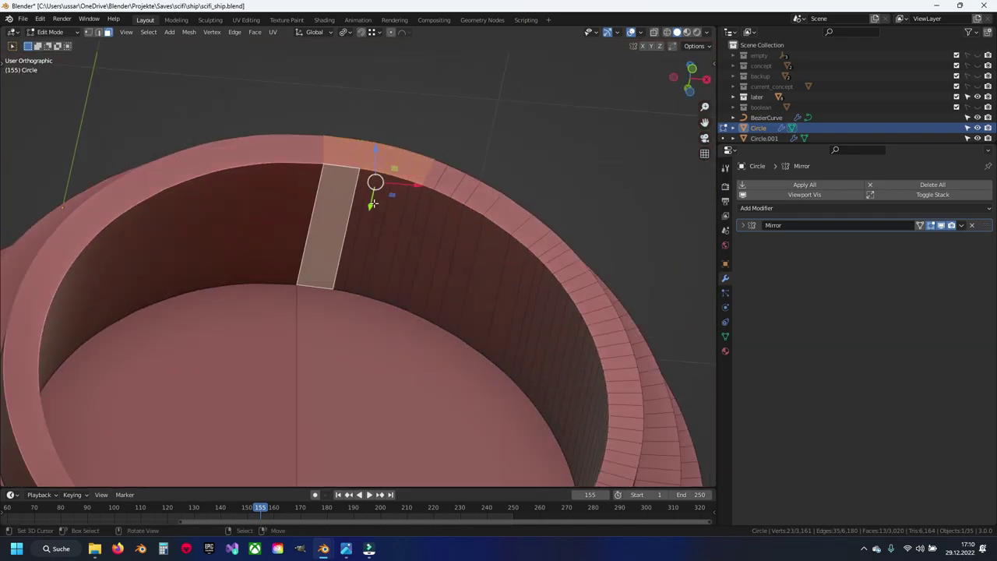
left_click(407, 212, "ctrl")
key("x")
left_click(407, 213)
Add a loop cut around the ring, slide it along Y, and select faces beside it
mouse_move(382, 233)
middle_mouse_down()
mouse_move(356, 296)
mouse_move(416, 229)
mouse_move(392, 268)
middle_mouse_up()
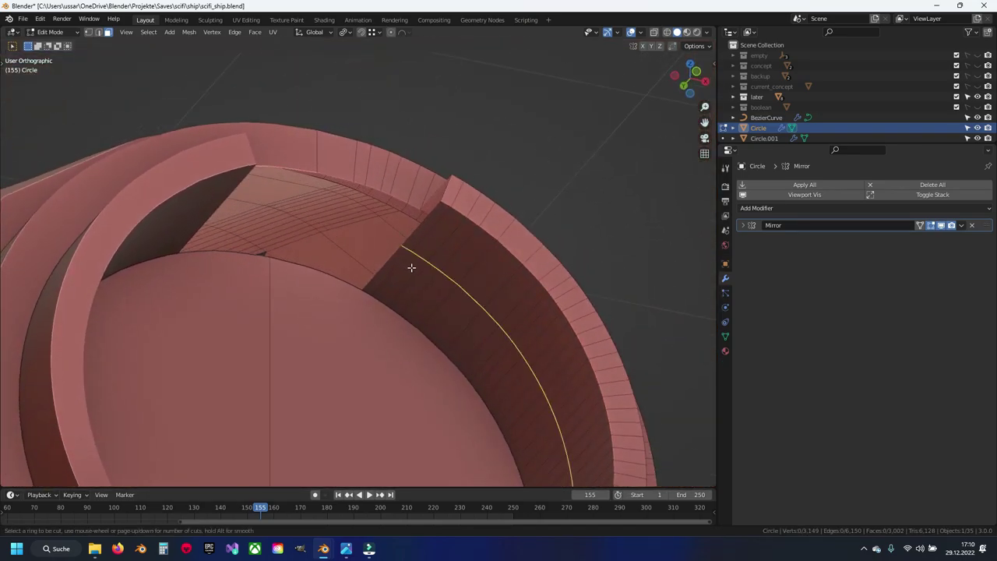
left_click(412, 268)
key("y")
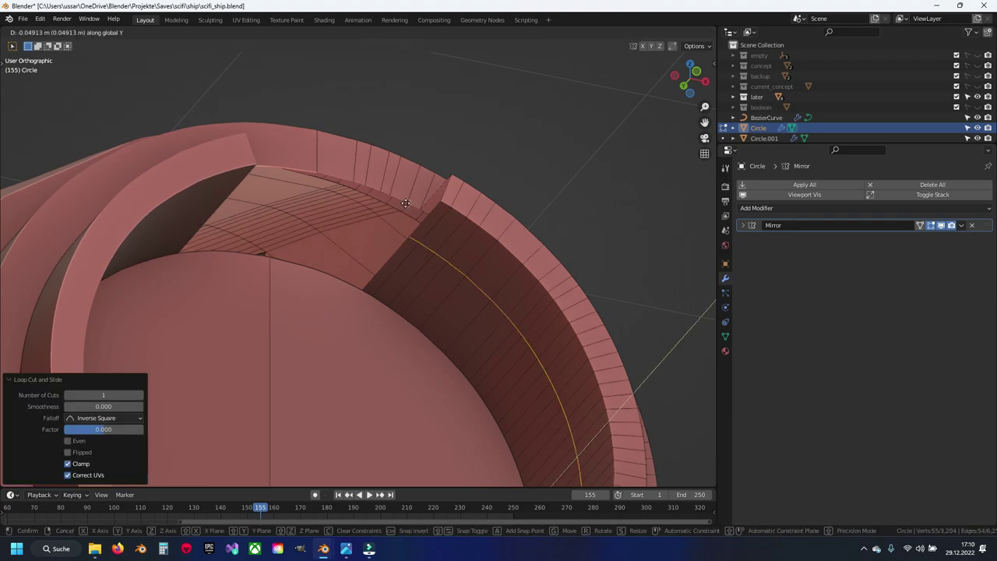
left_click(406, 203)
middle_click_drag(406, 203, 416, 283)
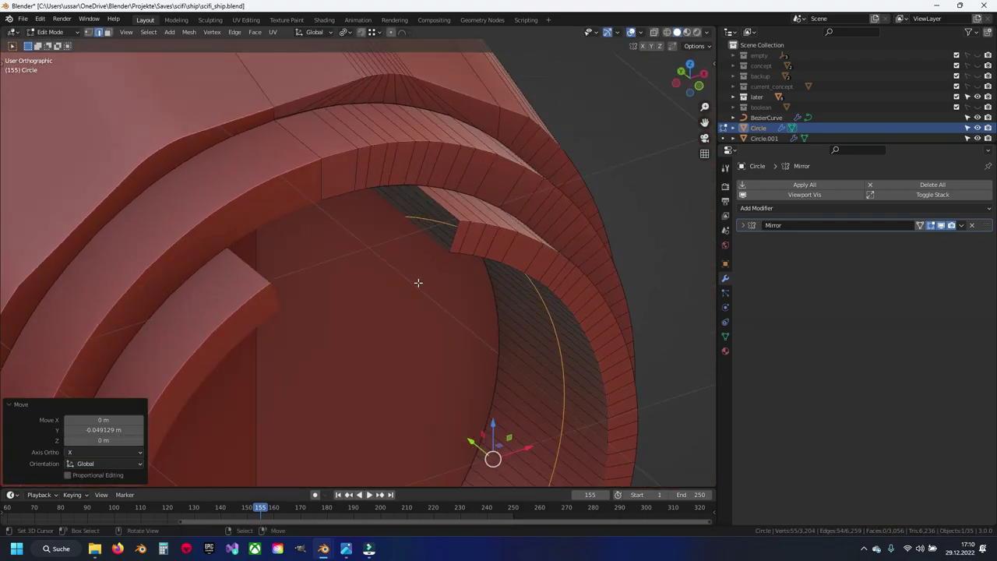
scroll(490, 239, "up", 2)
left_click(498, 226)
left_click(434, 171, "shift")
mouse_move(442, 227)
middle_mouse_down()
mouse_move(291, 286)
mouse_move(364, 274)
middle_mouse_up()
Save the file, then undo to restore the deleted inner-wall faces
key("ctrl+s")
scroll(292, 286, "up", 3)
scroll(364, 275, "up", 1)
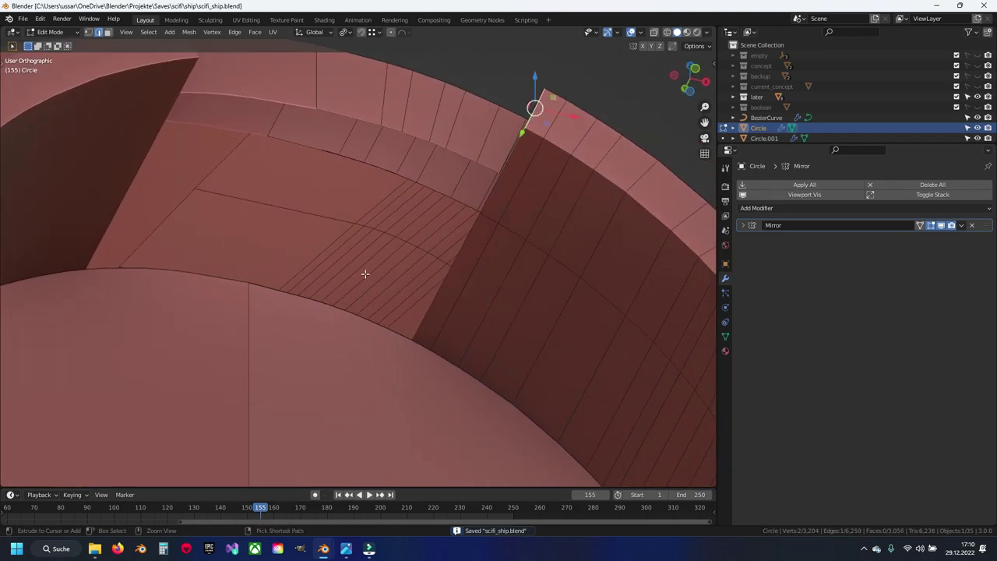
key("ctrl+z")
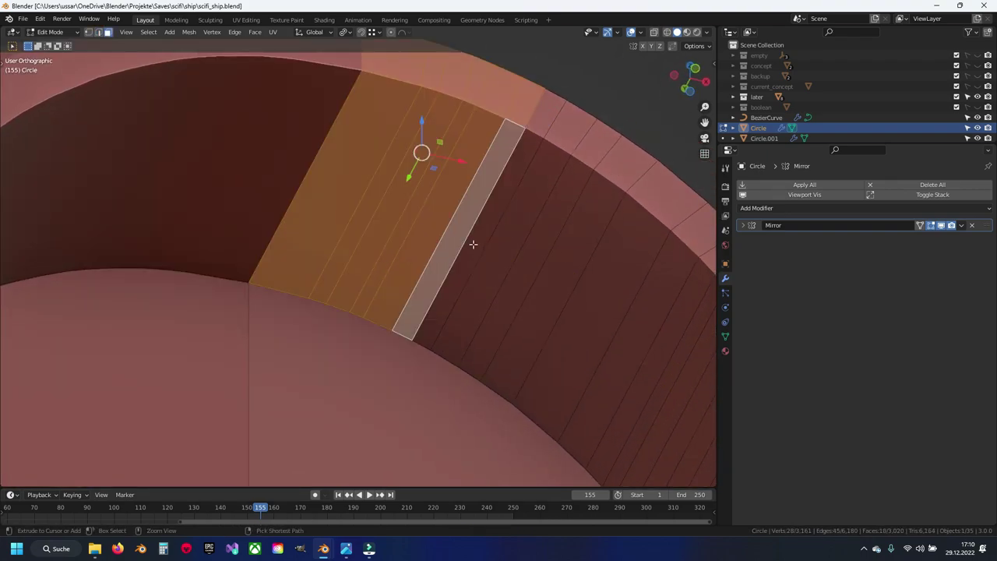
Add another loop cut across the ring, reposition it, and switch to front view
left_click(474, 244)
mouse_move(475, 201)
middle_mouse_down()
mouse_move(483, 267)
mouse_move(443, 125)
middle_mouse_up()
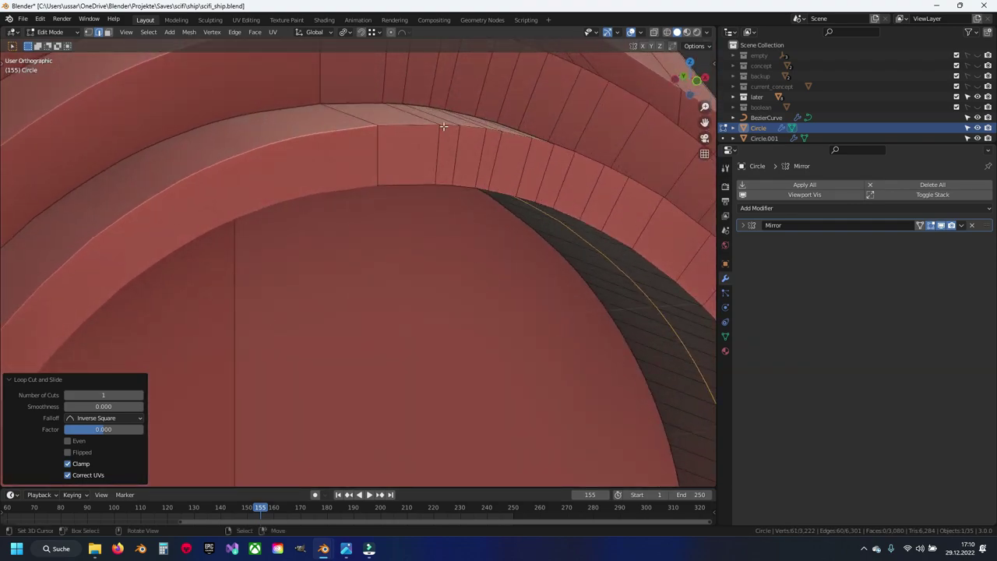
key("g")
left_click(401, 99)
mouse_move(400, 98)
middle_mouse_down()
mouse_move(462, 211)
mouse_move(465, 174)
mouse_move(422, 170)
middle_mouse_up()
left_click(385, 124)
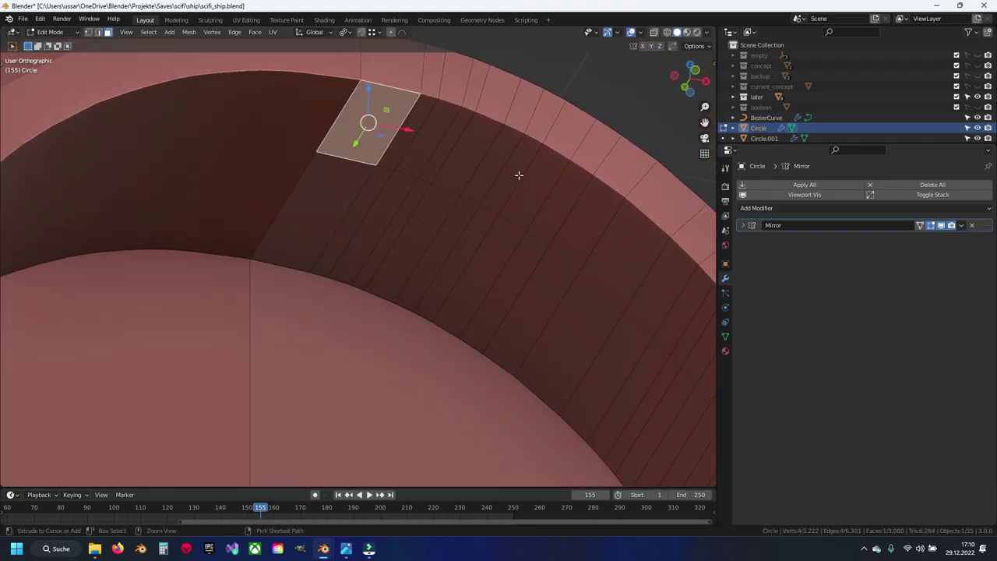
key("ctrl+KP_1")
key("KP_1")
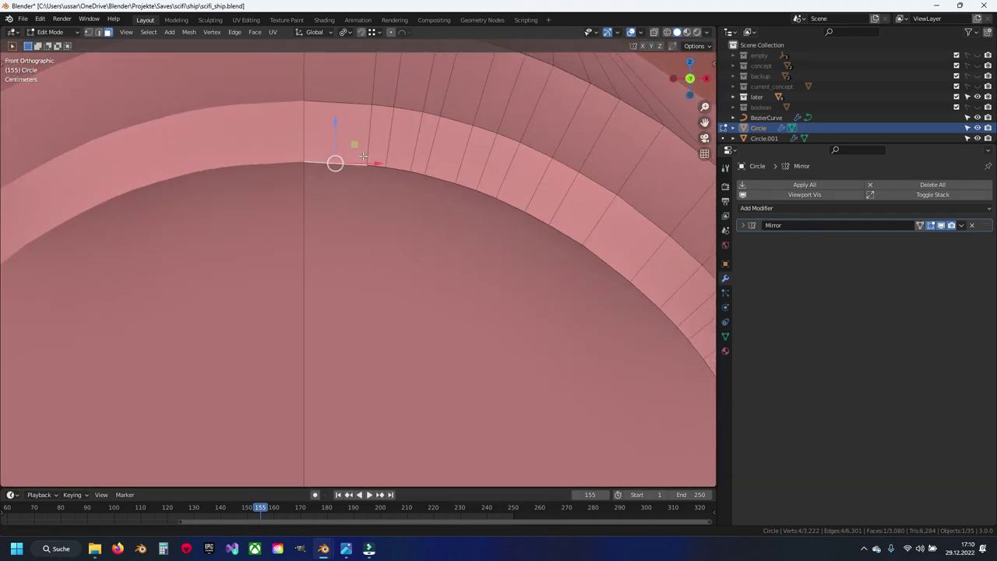
scroll(349, 254, "up", 5, "shift")
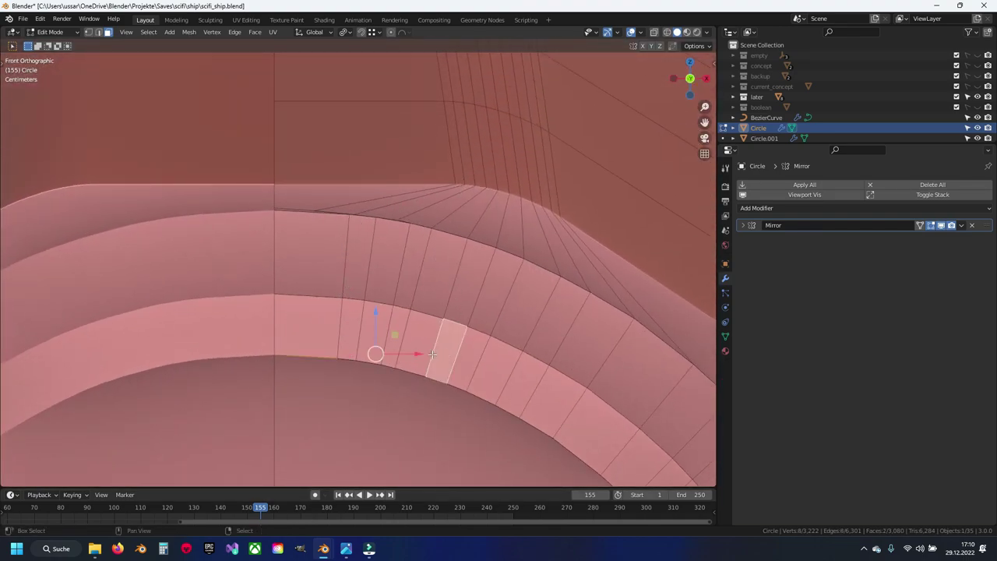
Select two rows of faces plus one strip along the ring top and delete them
left_click(325, 334, "ctrl")
mouse_move(325, 334)
middle_mouse_down()
mouse_move(362, 343)
mouse_move(403, 290)
middle_mouse_up()
left_click(452, 350, "ctrl")
left_click(308, 327, "ctrl")
left_click(372, 255, "ctrl")
key("x")
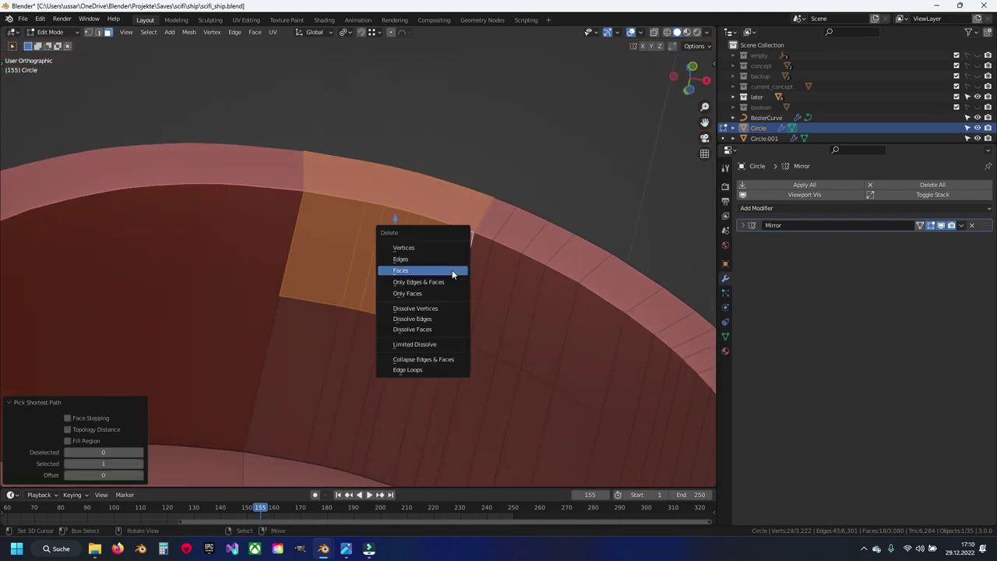
left_click(451, 270)
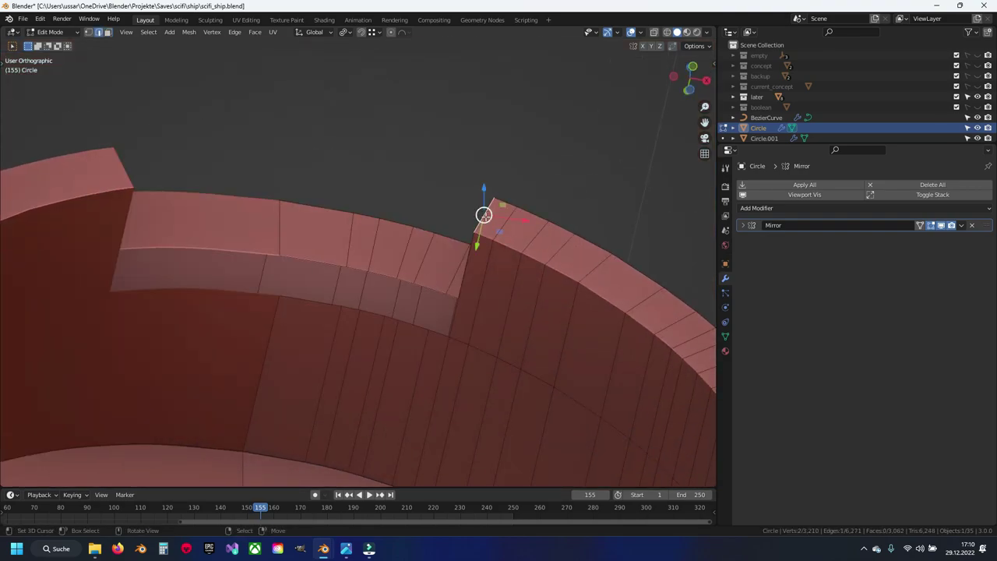
Check the gap in Object Mode, then delete a neighbouring face to widen the notch
mouse_move(390, 312)
middle_mouse_down()
mouse_move(363, 376)
mouse_move(387, 365)
mouse_move(507, 395)
mouse_move(412, 396)
middle_mouse_up()
key("Tab")
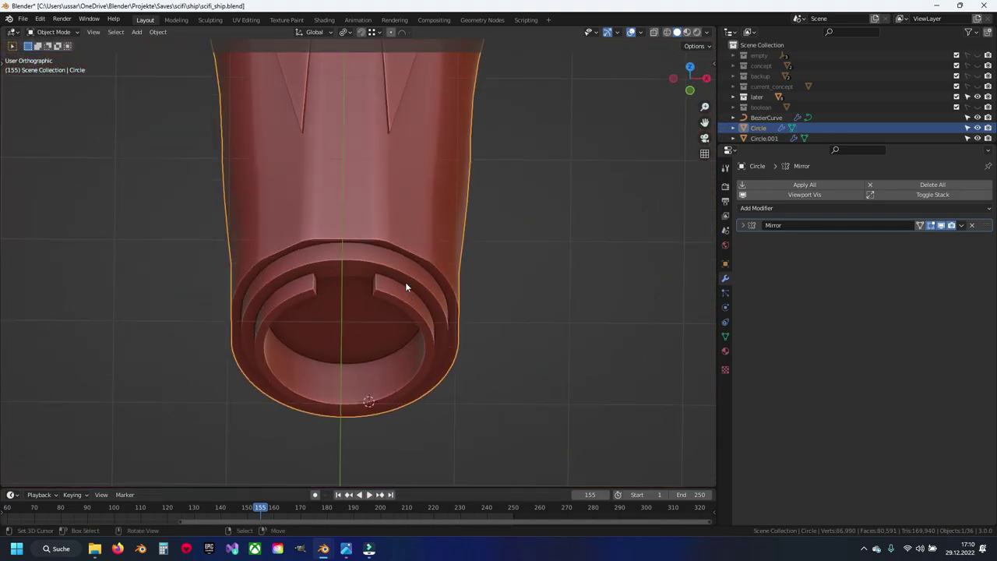
key("Tab")
scroll(405, 287, "up", 3)
scroll(374, 273, "up", 2)
scroll(363, 271, "up", 2)
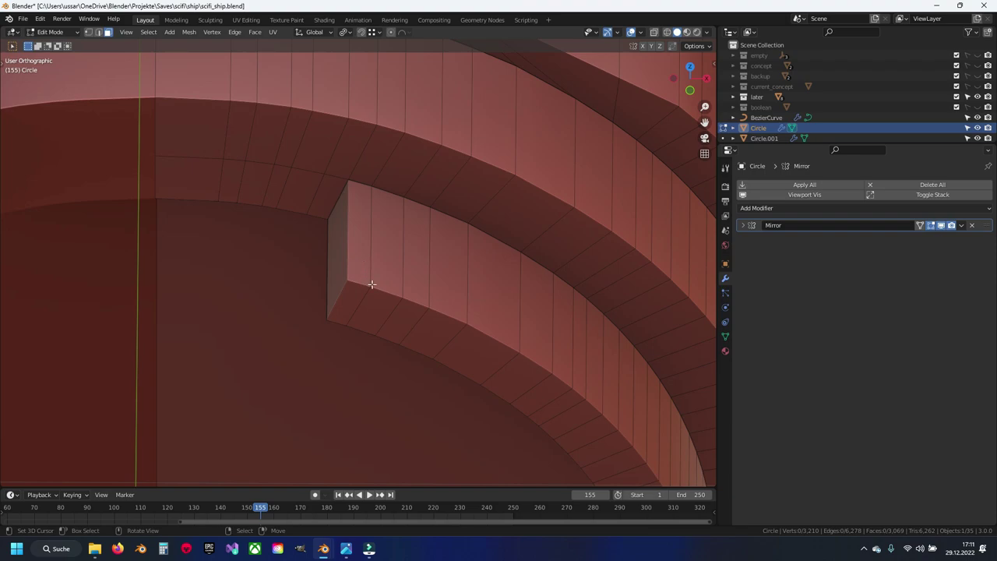
left_click(413, 264, "shift")
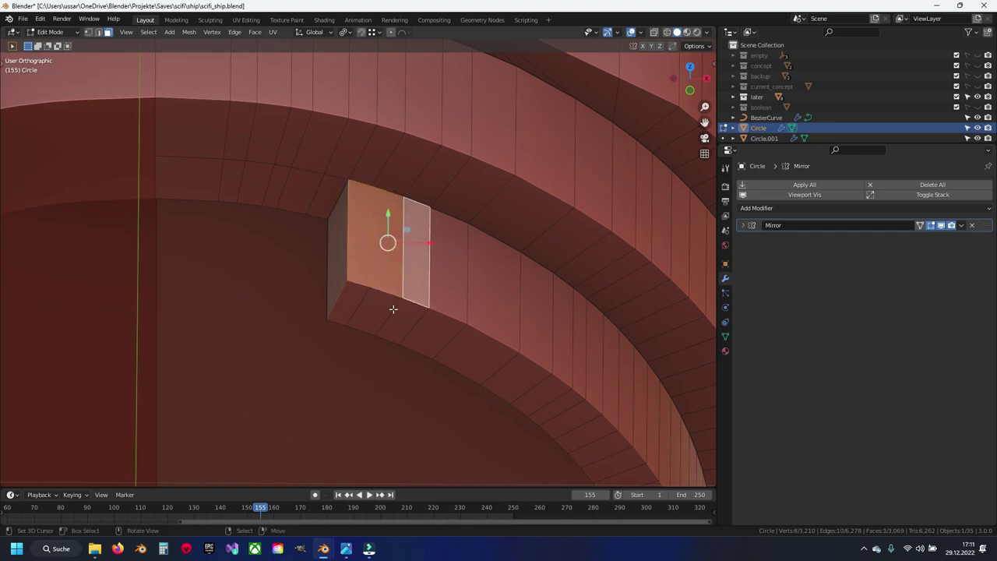
mouse_move(394, 309)
middle_mouse_down()
mouse_move(392, 234)
mouse_move(404, 251)
mouse_move(370, 252)
middle_mouse_up()
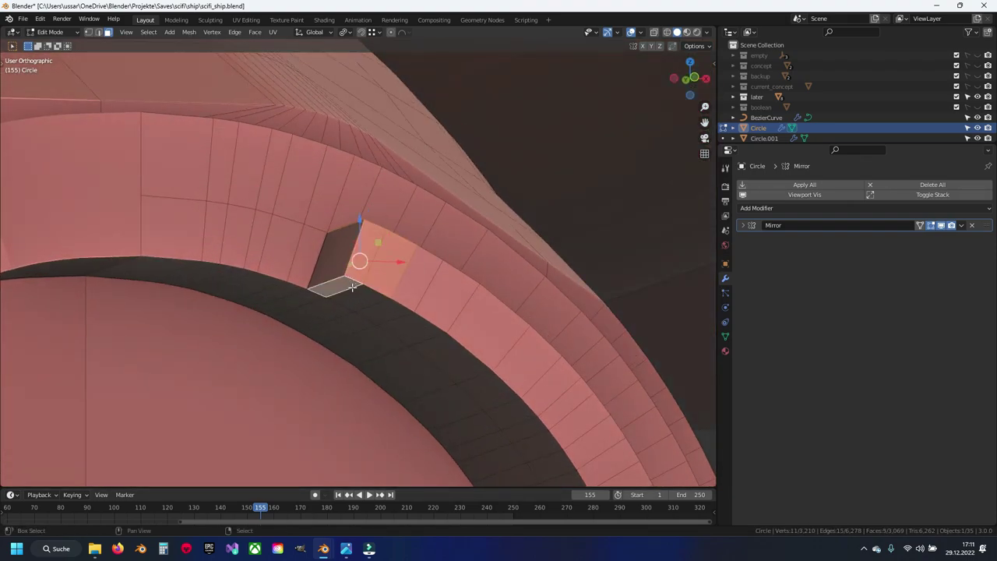
key("x")
left_click(393, 293)
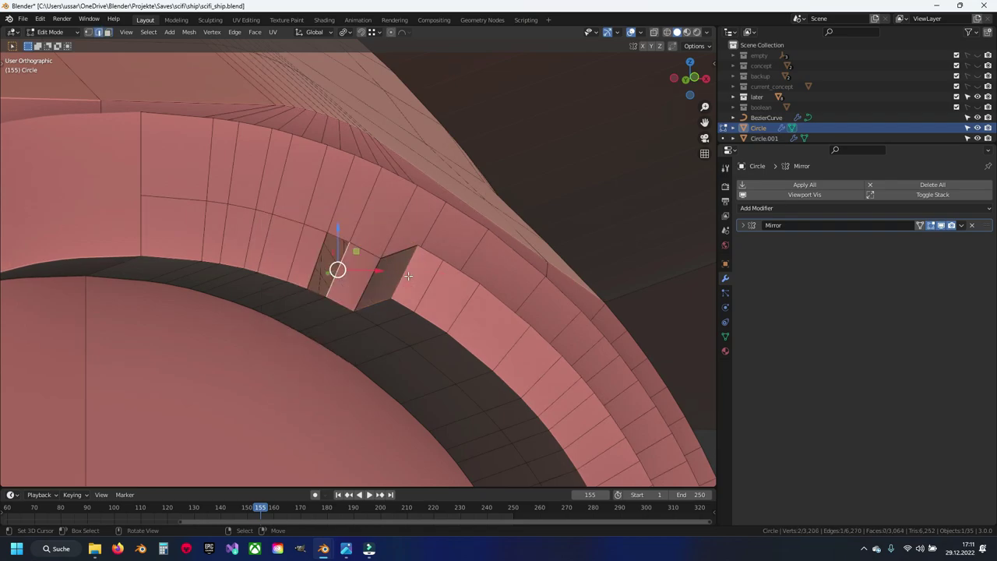
Return to Object Mode and view the notched nozzle opening
scroll(408, 275, "down", 5)
key("Tab")
mouse_move(391, 288)
middle_mouse_down()
mouse_move(311, 332)
mouse_move(314, 322)
mouse_move(418, 327)
mouse_move(401, 290)
mouse_move(266, 318)
mouse_move(311, 316)
mouse_move(353, 295)
middle_mouse_up()
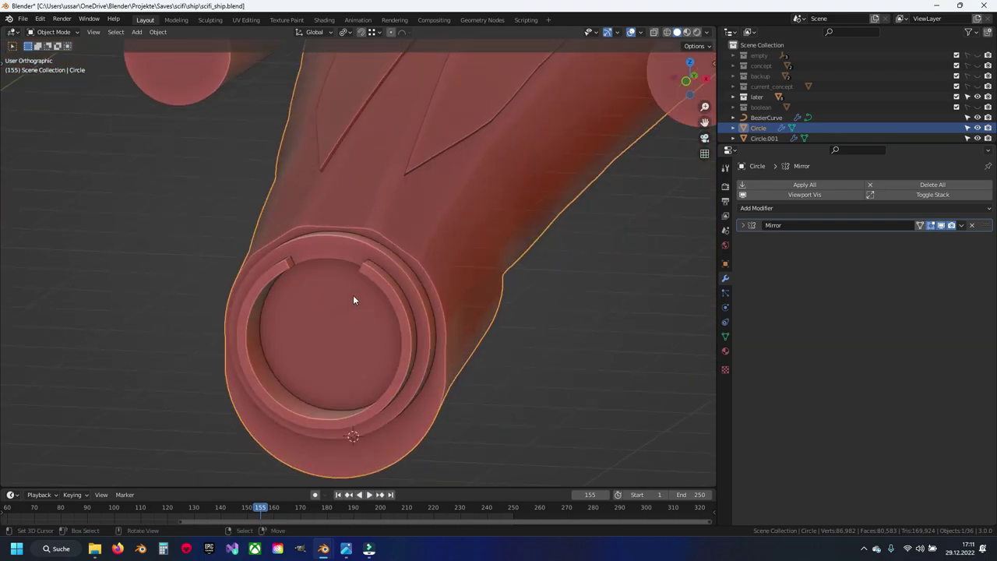
scroll(355, 292, "up", 2)
scroll(351, 293, "up", 3)
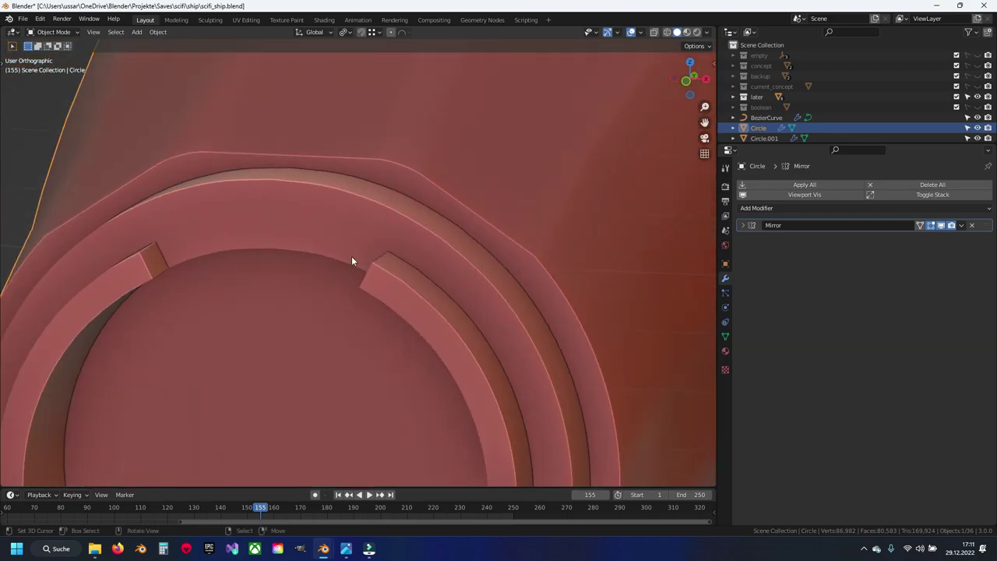
Enter Edit Mode on the nozzle and move a stray vertex on the curved edge
mouse_move(324, 266)
middle_mouse_down()
mouse_move(310, 278)
mouse_move(336, 257)
mouse_move(340, 267)
middle_mouse_up()
key("Tab")
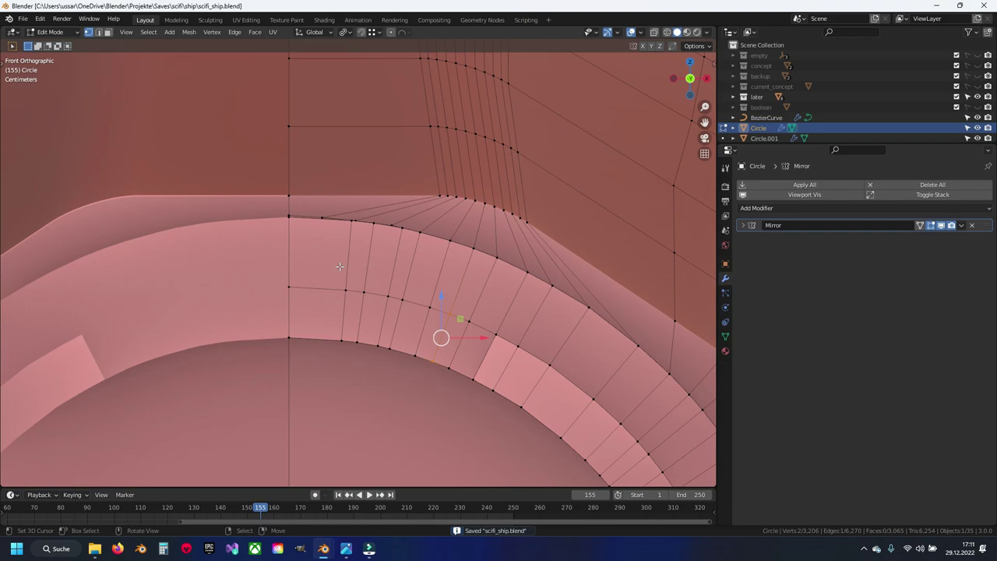
scroll(431, 216, "up", 1)
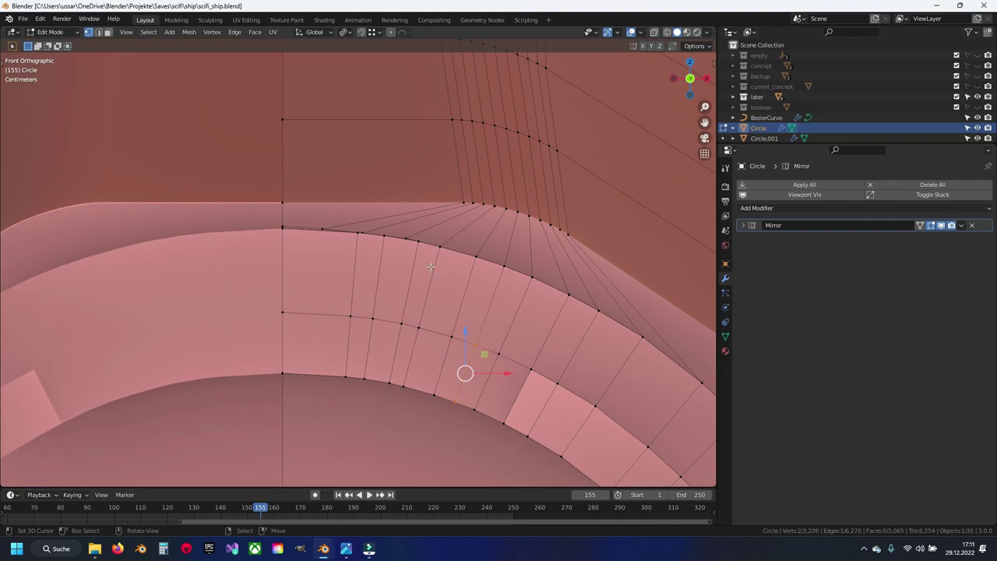
middle_click_drag(431, 266, 433, 258)
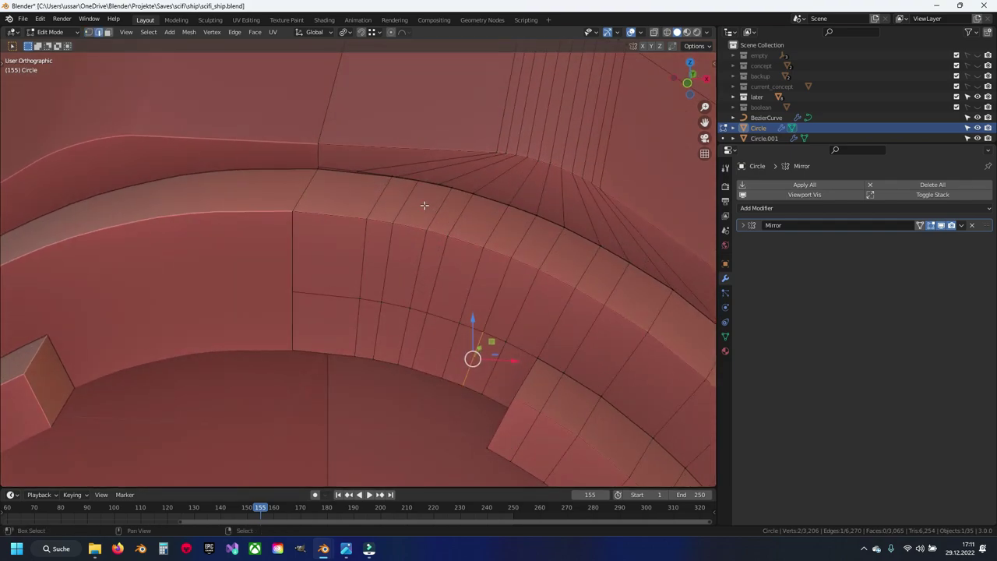
scroll(424, 205, "up", 3)
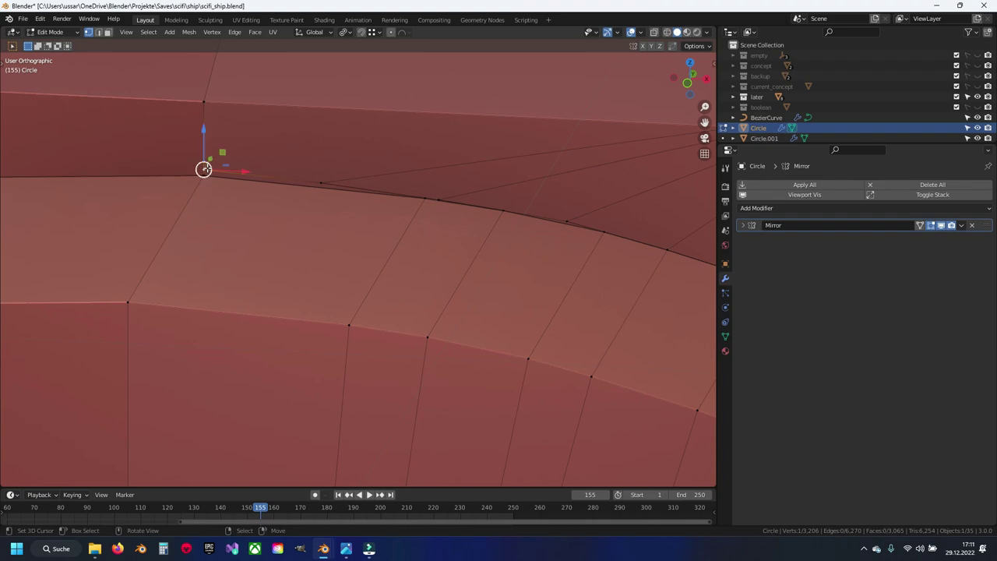
mouse_move(428, 200)
middle_mouse_down()
mouse_move(356, 261)
mouse_move(332, 236)
mouse_move(491, 321)
middle_mouse_up()
scroll(491, 321, "up", 1)
scroll(393, 279, "up", 3)
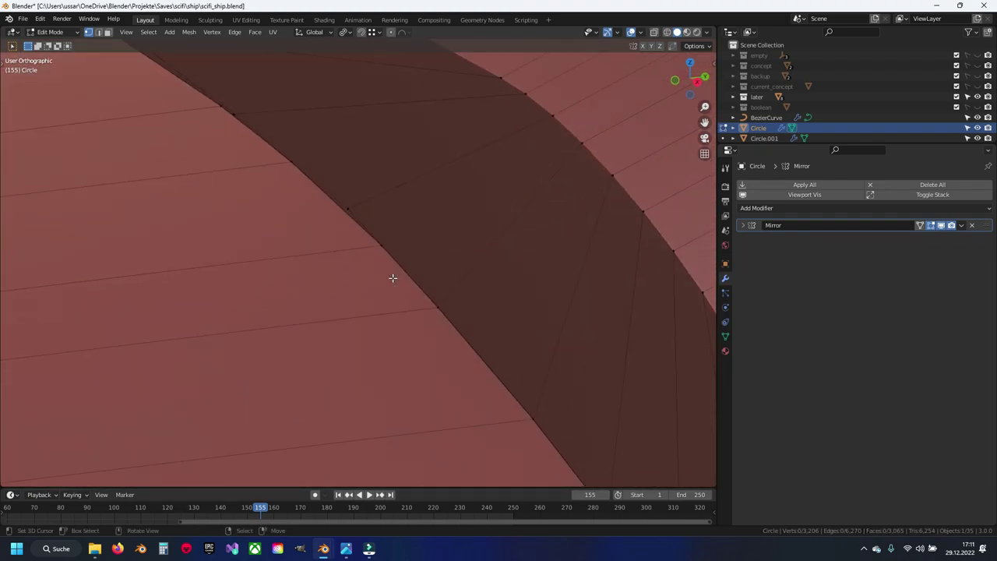
left_click(325, 240)
key("g")
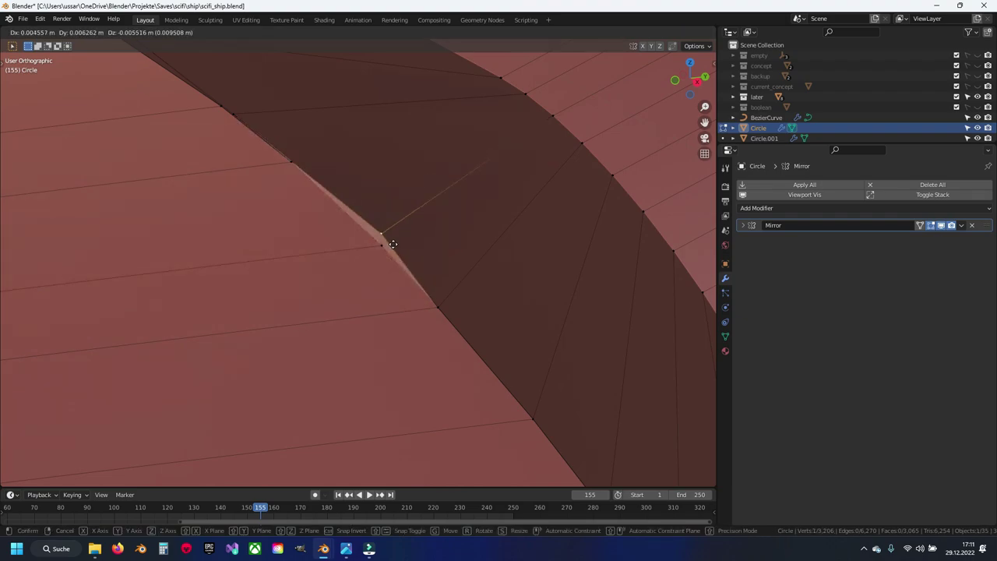
left_click(392, 253)
Redo the vertex move until it lines up with the curved edge
mouse_move(392, 253)
middle_mouse_down()
mouse_move(390, 285)
mouse_move(368, 233)
middle_mouse_up()
key("ctrl+z")
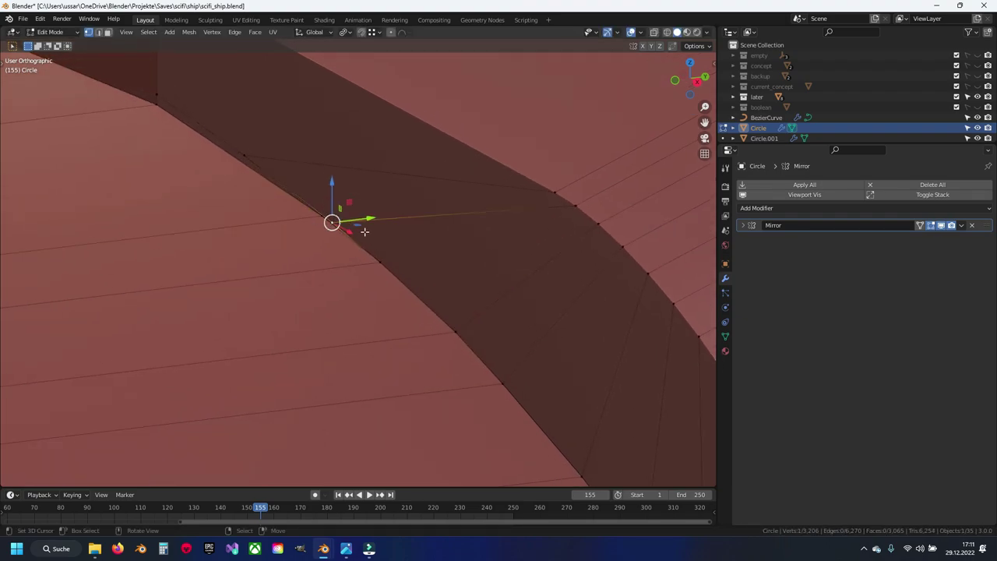
key("g")
left_click(382, 258)
key("ctrl+z")
key("g")
left_click(327, 211)
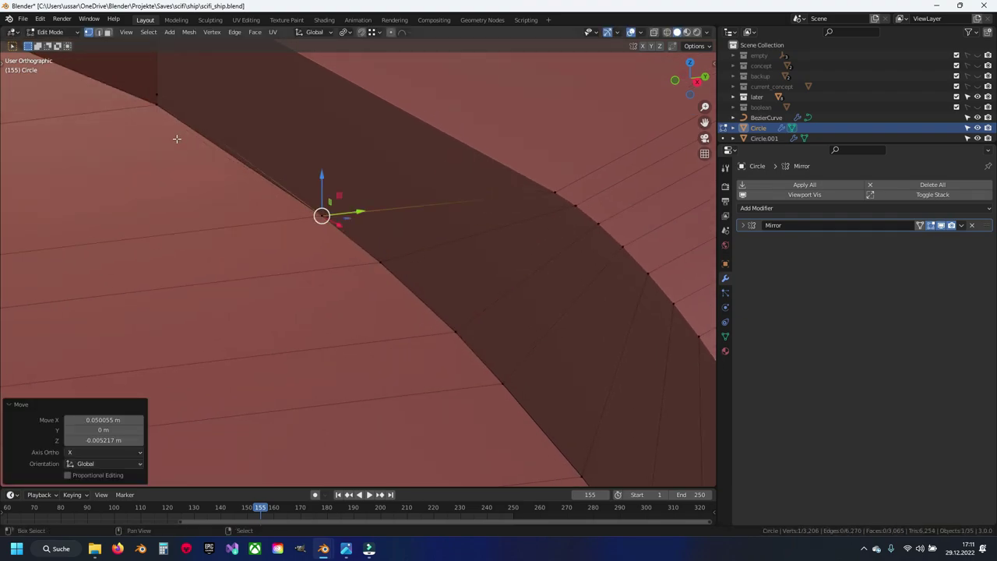
middle_click_drag(176, 138, 245, 163)
Select the whole mesh and run Merge by Distance to remove overlapping vertices
key("alt+a")
left_click(238, 178)
key("a")
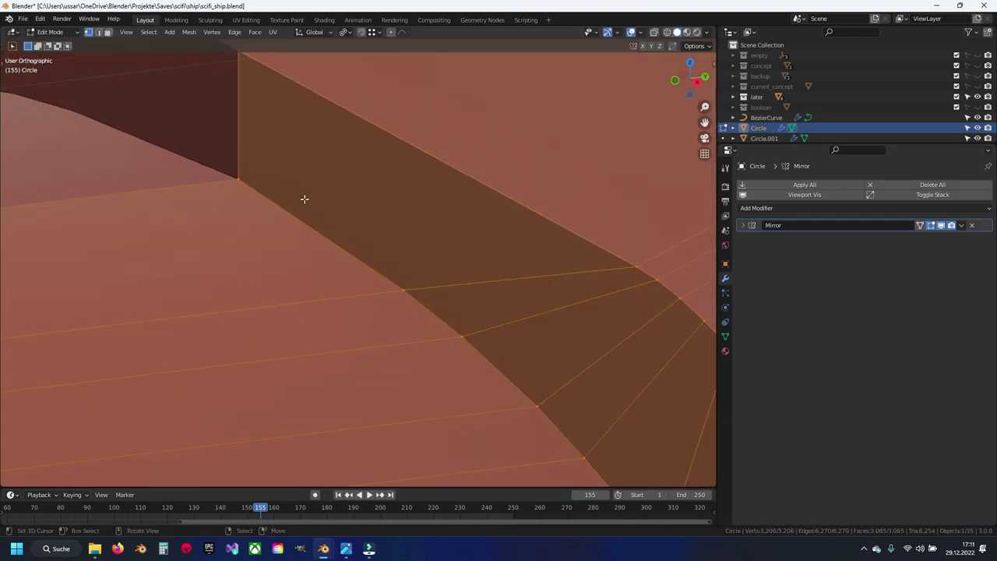
key("F3")
key("Return")
key("alt+a")
scroll(338, 245, "down", 5)
Nudge two more vertices along the edge into straighter positions
mouse_move(338, 244)
middle_mouse_down()
mouse_move(406, 281)
mouse_move(312, 287)
middle_mouse_up()
scroll(405, 281, "up", 4)
scroll(420, 298, "up", 4)
scroll(271, 282, "up", 3)
mouse_move(209, 249)
left_mouse_down()
mouse_move(627, 137)
mouse_move(240, 266)
left_mouse_up()
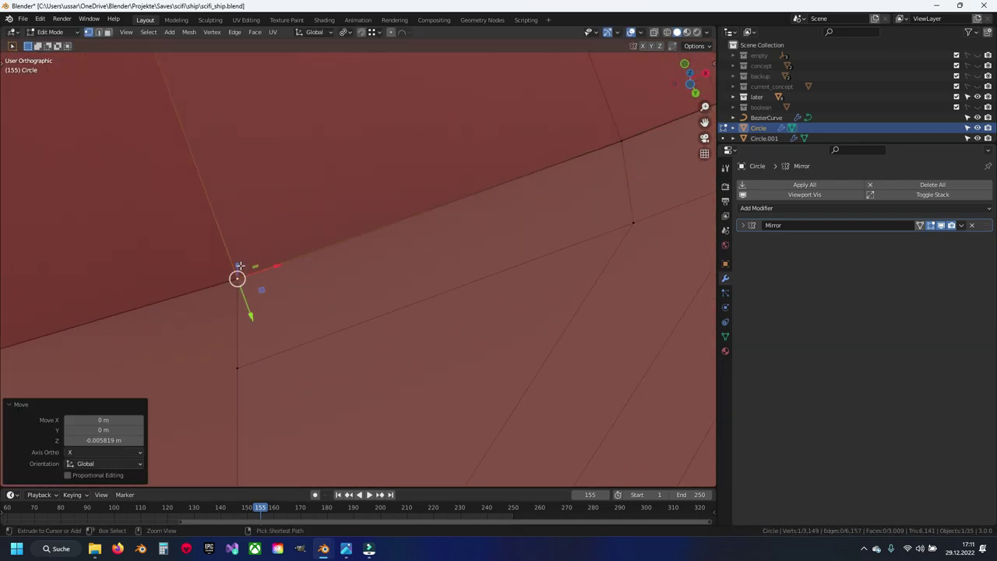
key("ctrl+z")
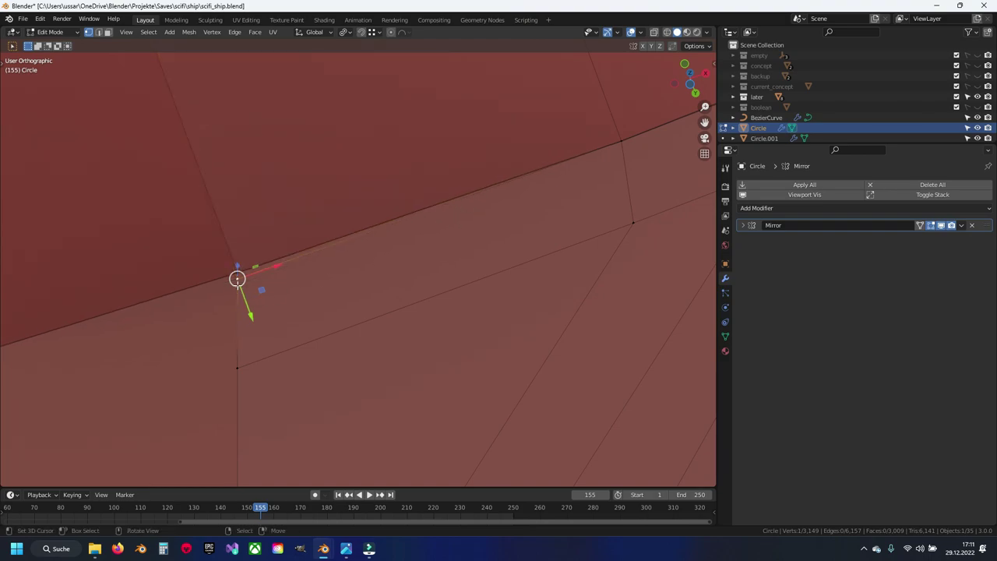
key("g")
left_click(218, 297)
key("g")
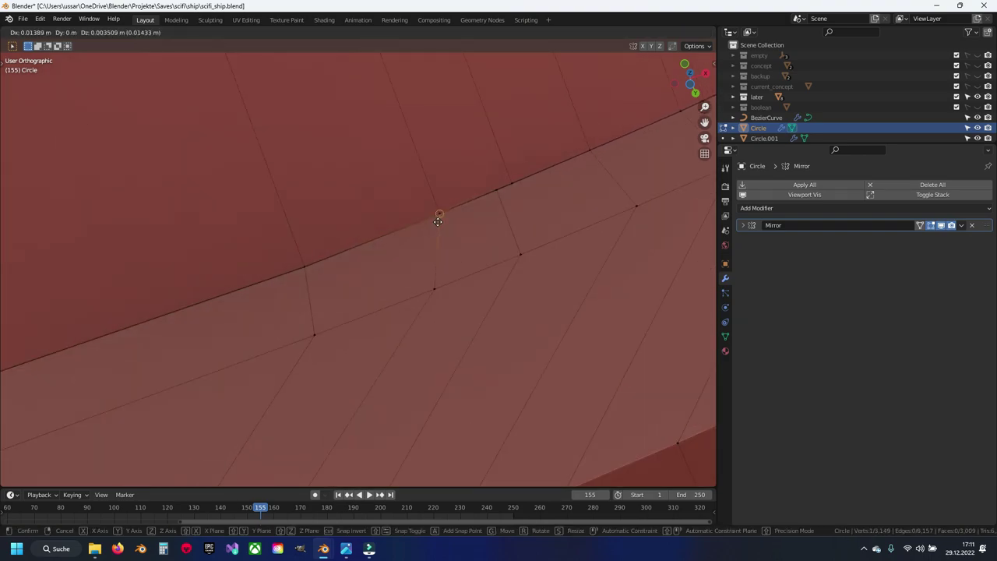
left_click(438, 221)
Run Merge by Distance on the whole mesh again, removing 4 duplicates (3,145 vertices left)
key("a")
key("q")
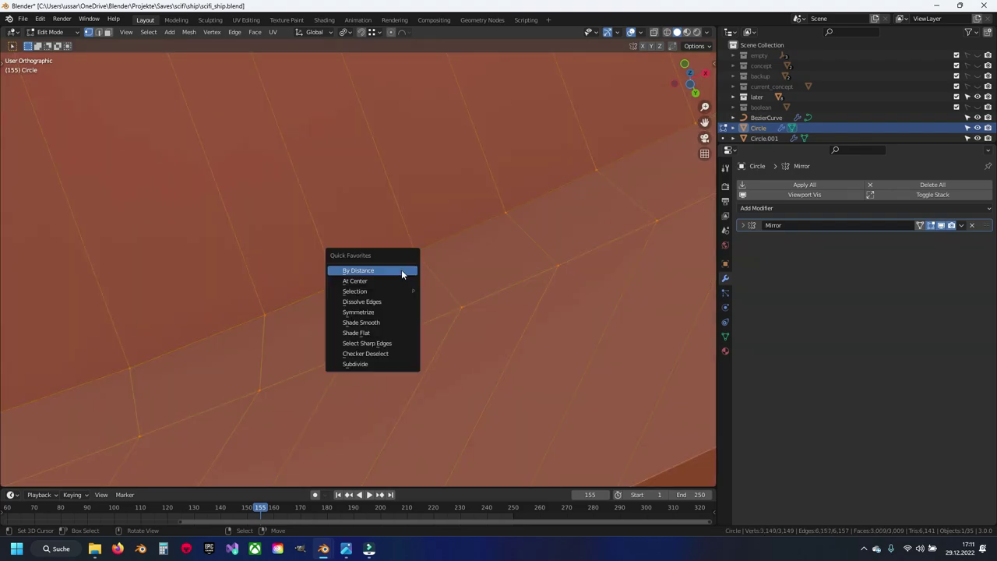
left_click(401, 273)
key("alt+a")
scroll(401, 272, "down", 3)
scroll(401, 273, "down", 3)
scroll(414, 285, "down", 2)
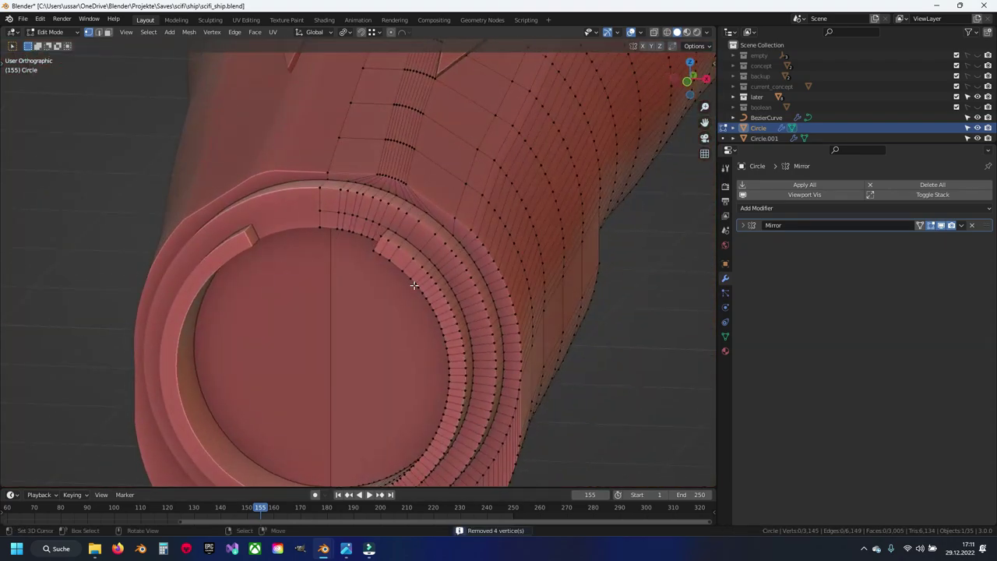
scroll(414, 285, "up", 5)
Scale the selected ring part to zero height on Z
scroll(360, 245, "up", 2)
middle_click_drag(312, 194, 367, 290)
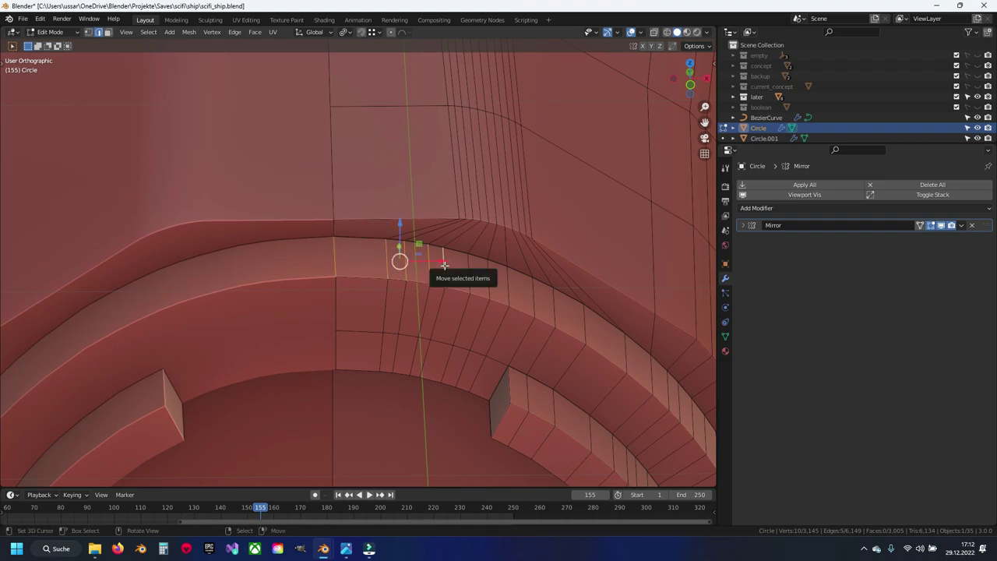
key("s")
key("z")
key("Return")
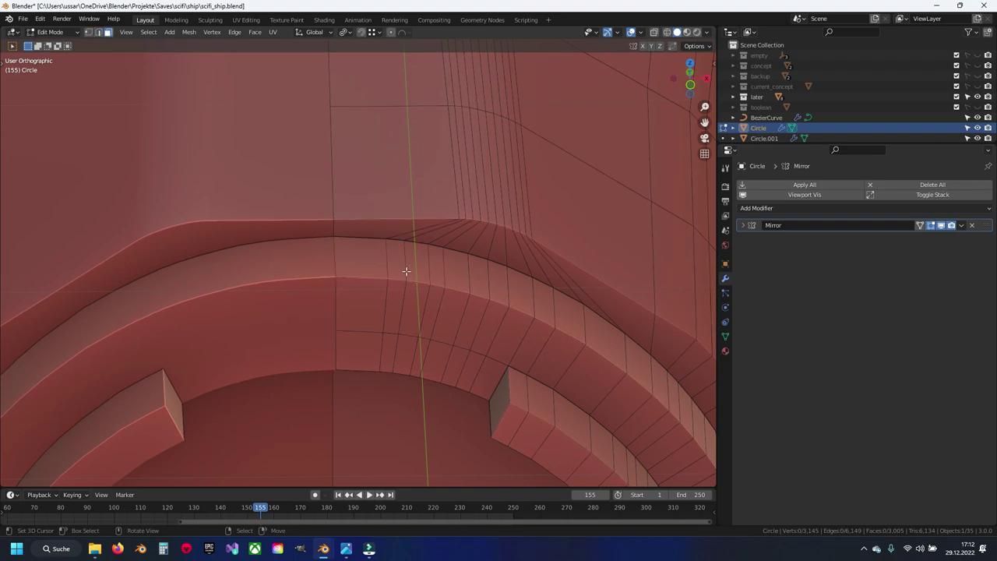
Extend the selection along the ring's top faces, flatten them on Z and reposition them
left_click(438, 263, "ctrl")
key("s")
key("z")
type("0")
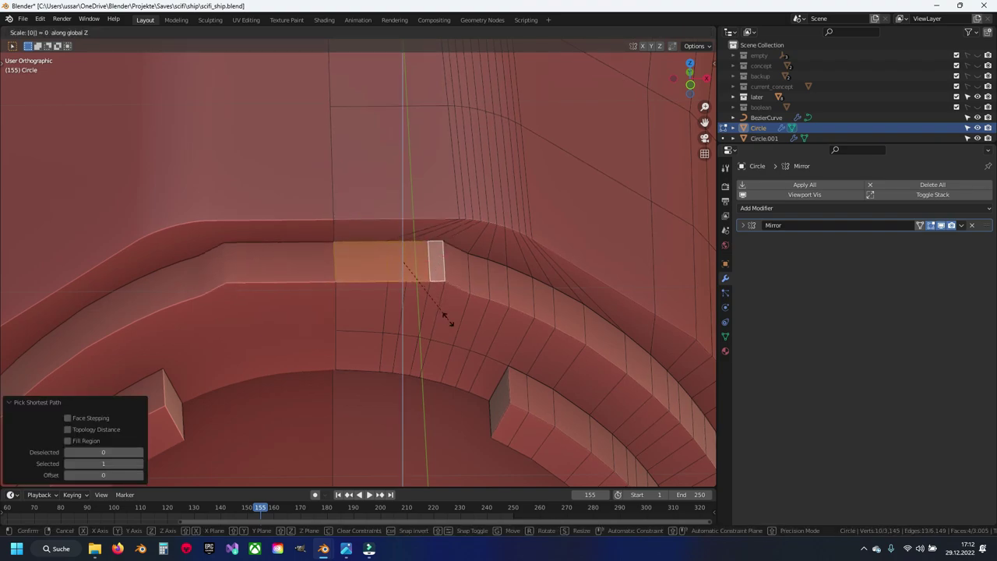
key("Return")
scroll(445, 319, "up", 2)
scroll(445, 318, "up", 1)
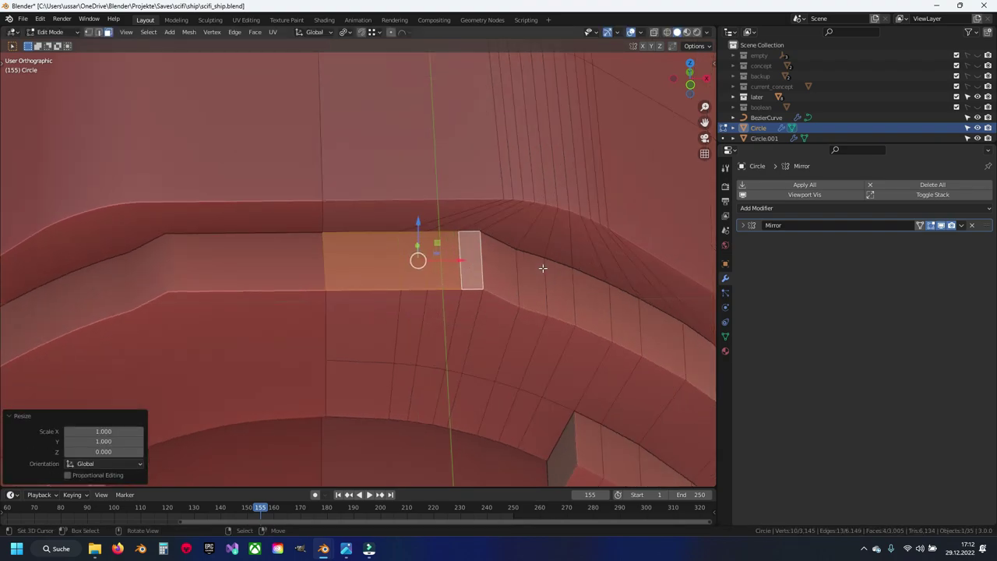
key("g")
left_click(519, 291)
Return to Object Mode, inspect the nozzle, and save scifi_ship.blend
scroll(467, 296, "down", 4)
key("Tab")
scroll(416, 302, "down", 2)
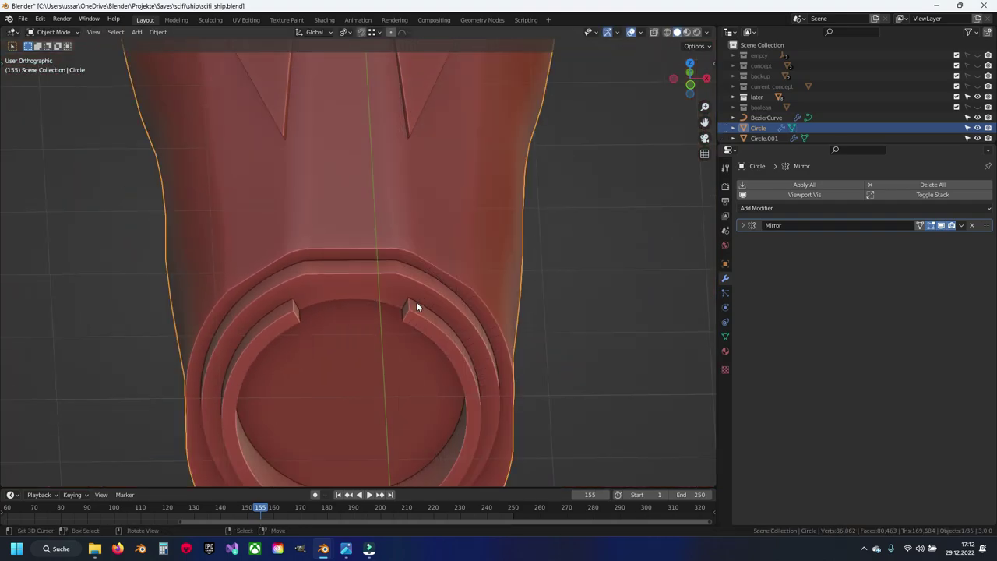
mouse_move(416, 301)
middle_mouse_down()
mouse_move(309, 353)
mouse_move(288, 306)
mouse_move(374, 285)
mouse_move(361, 290)
mouse_move(445, 289)
mouse_move(406, 294)
middle_mouse_up()
scroll(363, 289, "up", 2)
scroll(405, 294, "down", 3)
mouse_move(407, 252)
middle_mouse_down()
mouse_move(329, 260)
mouse_move(353, 207)
mouse_move(401, 207)
mouse_move(411, 224)
mouse_move(384, 242)
middle_mouse_up()
key("ctrl+s")
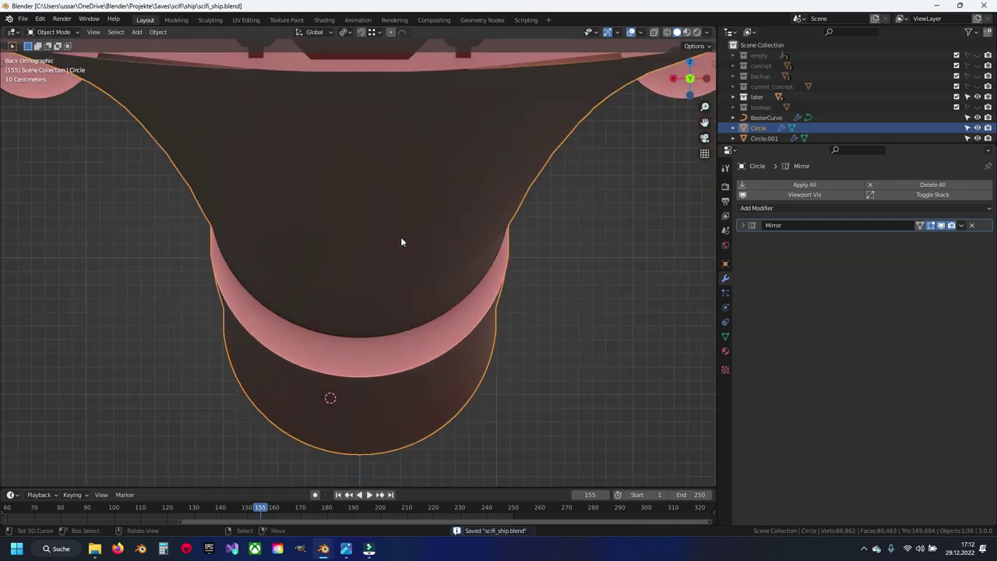
Switch to a front view of the whole ship and bring up the Add menu
key("grave")
left_click(372, 251)
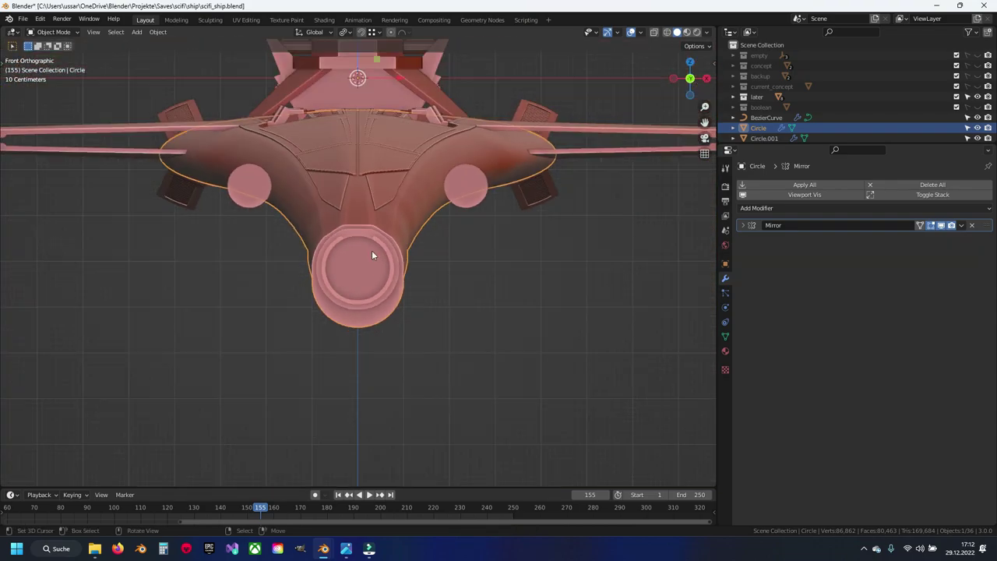
key("shift+a")
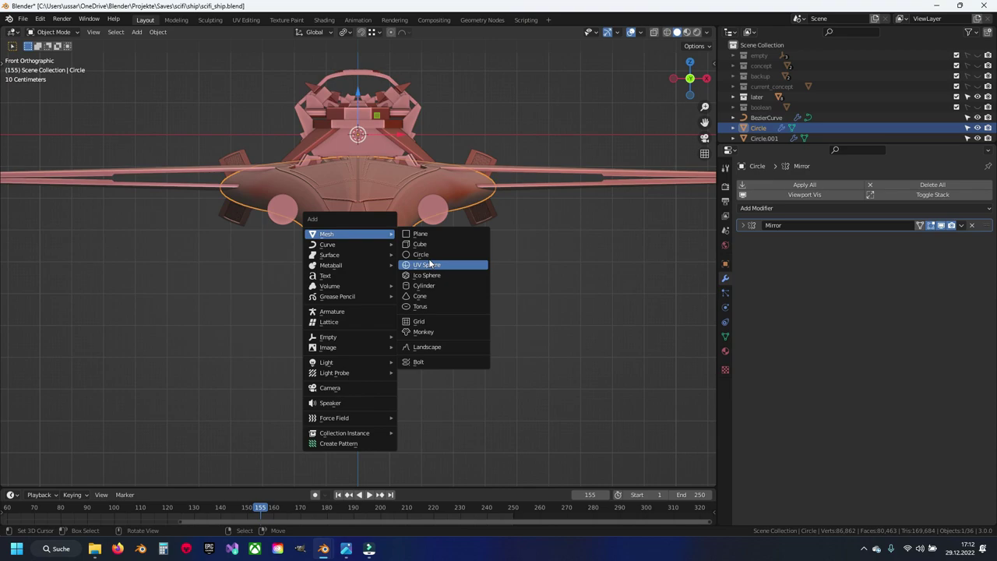
Add a cylinder and rotate it 90° about X in Edit Mode
left_click(432, 287)
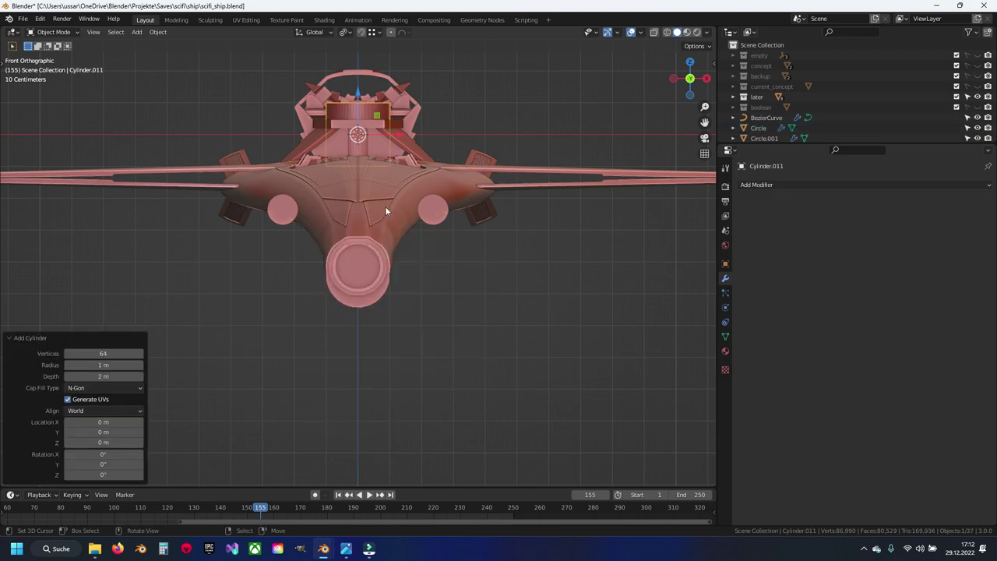
key("ctrl+alt+shift+c")
left_click(378, 294)
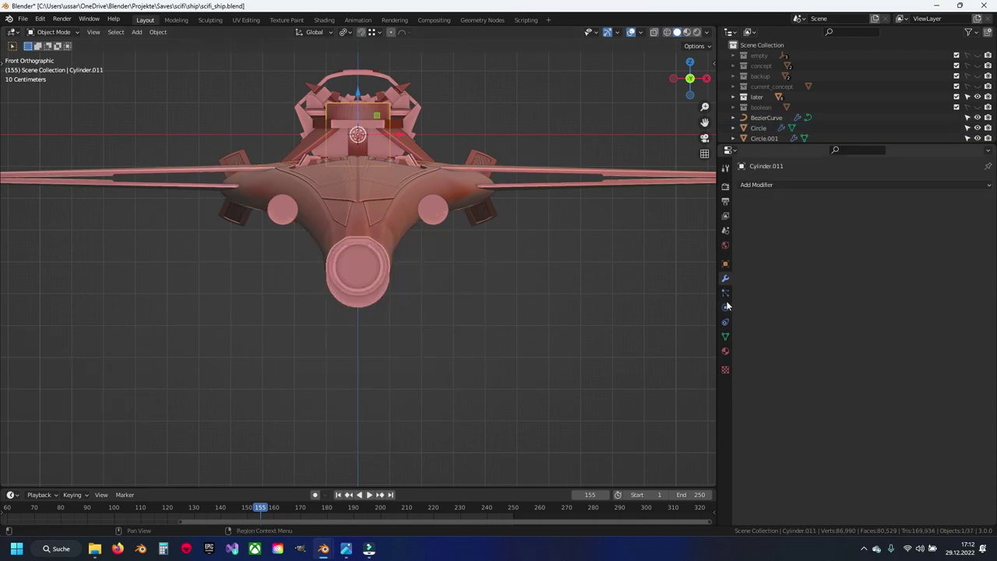
left_click(725, 336)
key("Tab")
key("r")
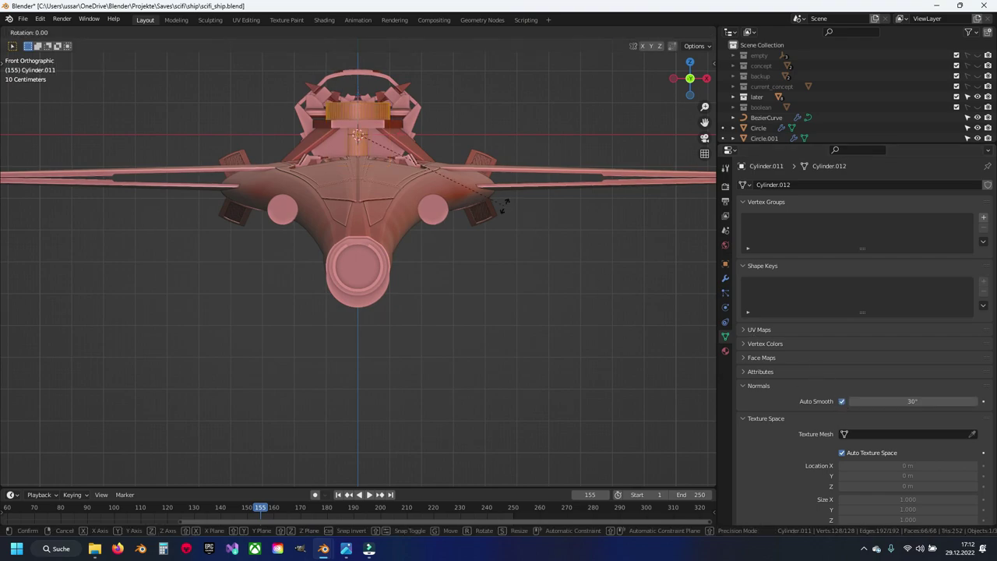
key("Return")
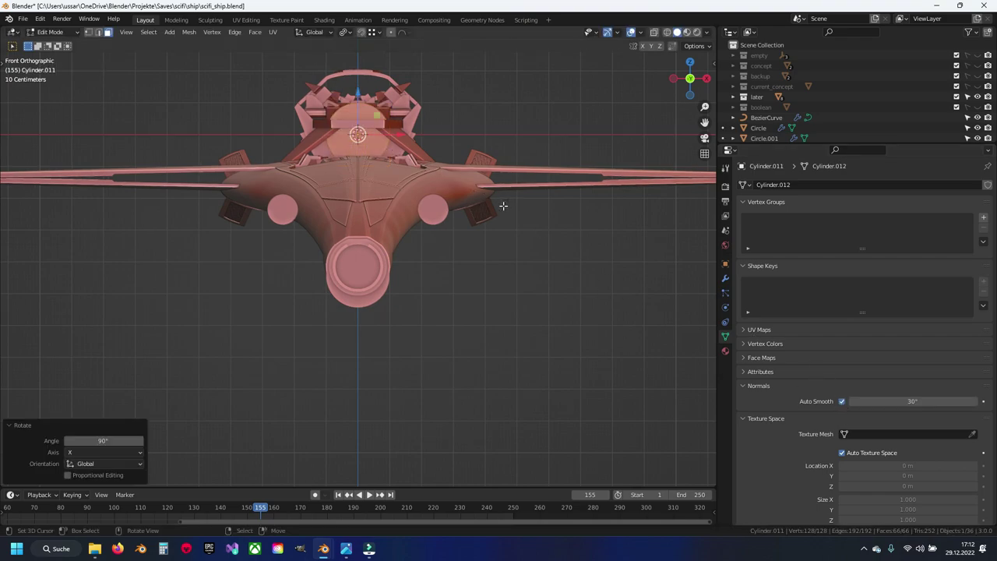
Stretch the cylinder by moving one end face down 4.751 m on Z, then along Y
left_click(369, 246)
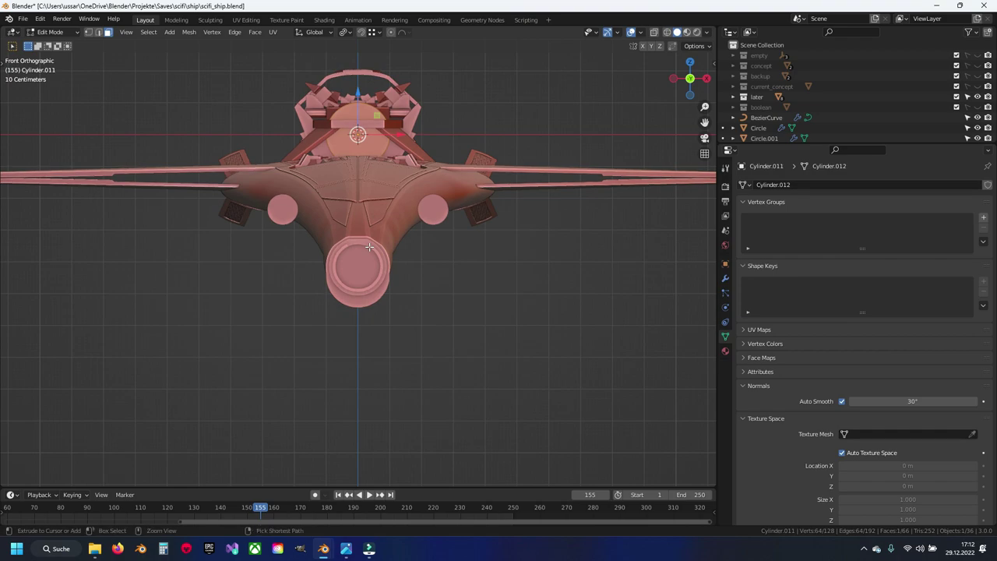
key("g")
key("z")
key("Return")
middle_click_drag(354, 168, 566, 265)
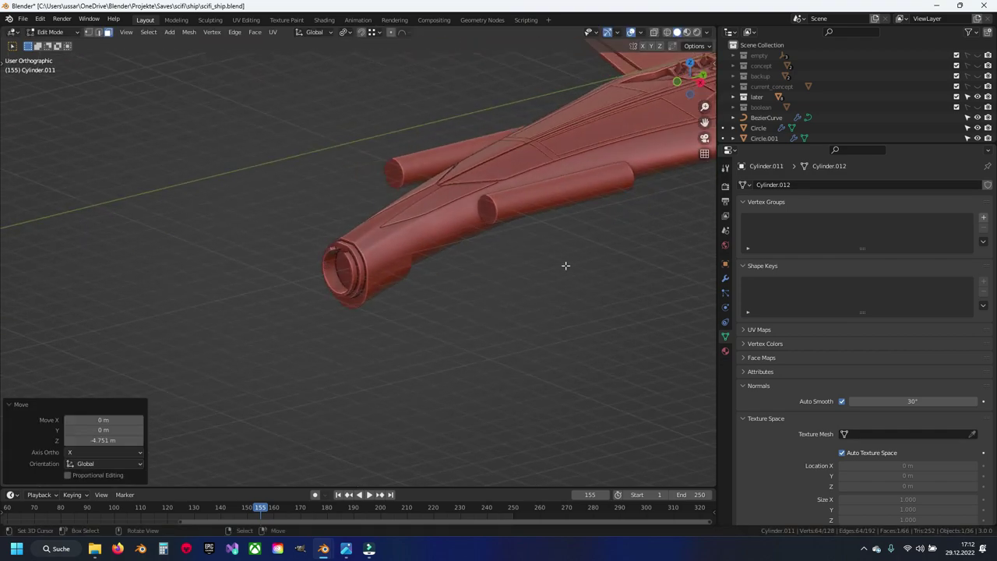
key("g")
key("y")
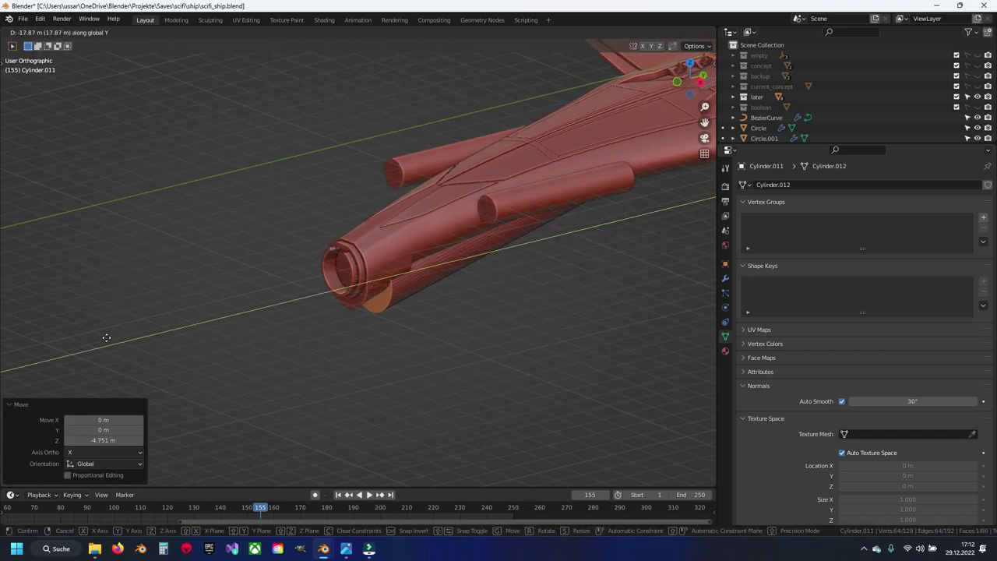
left_click(110, 335)
Move the whole cylinder −24.58 m along Y, out beyond the large nozzle
scroll(190, 334, "down", 3)
middle_click_drag(189, 335, 335, 324)
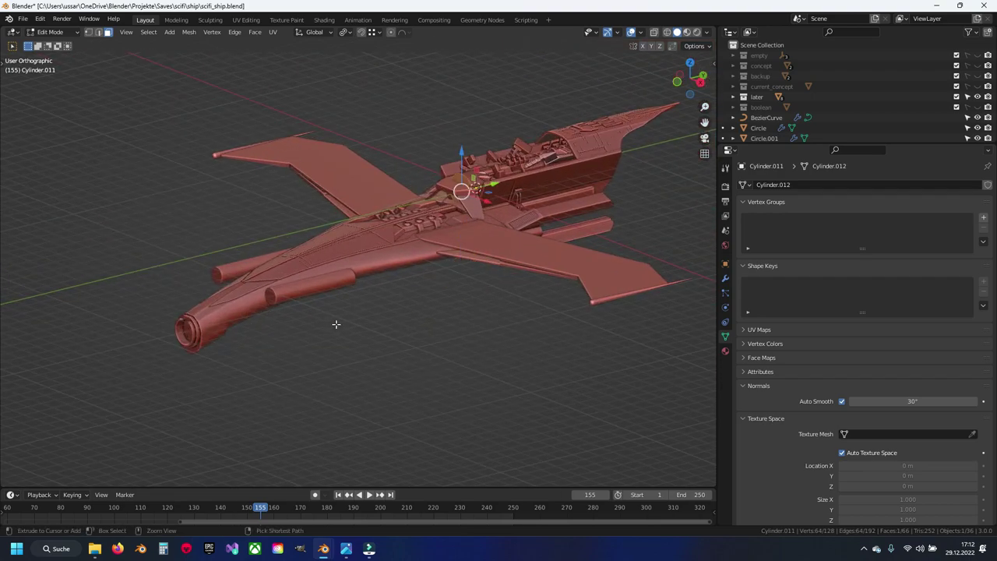
key("ctrl+l")
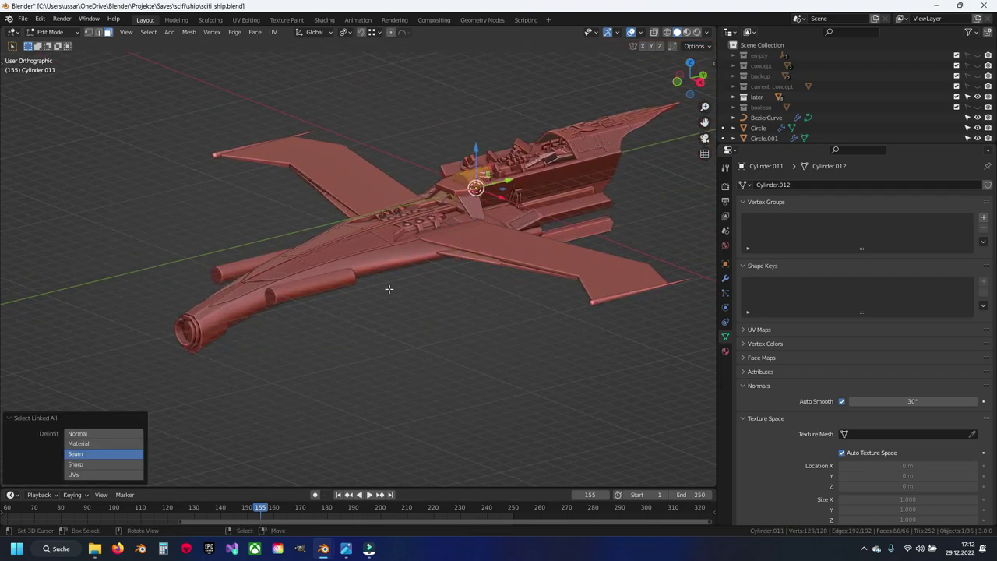
left_click_drag(508, 176, 159, 281)
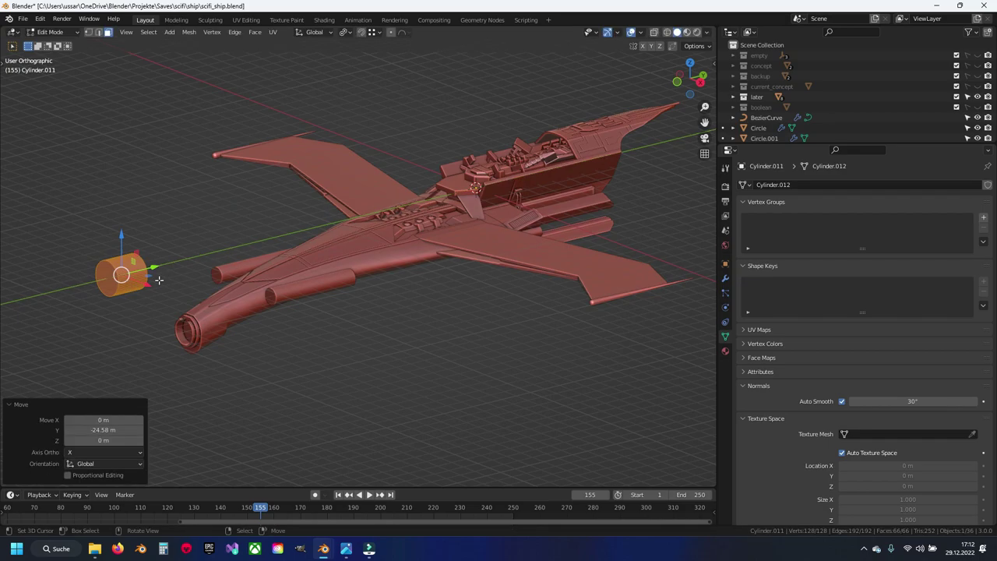
From the front view, shrink the disk and lower it on Z into the nozzle
key("KP_1")
scroll(312, 257, "up", 4)
key("s")
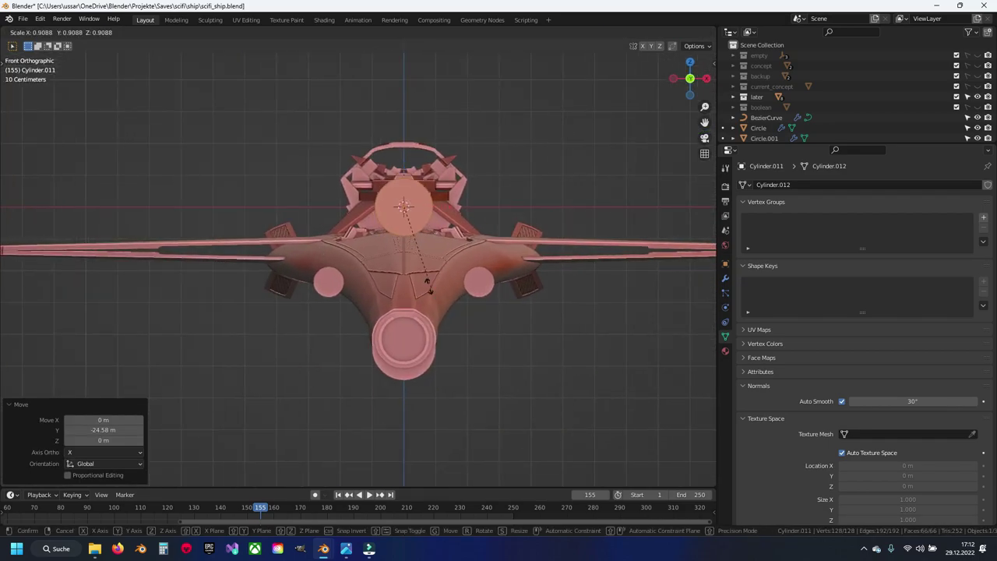
left_click(402, 237)
key("g")
key("z")
left_click(402, 335)
Shrink the disk to about a third and place it at the top of the inner ring
key("KP_Decimal")
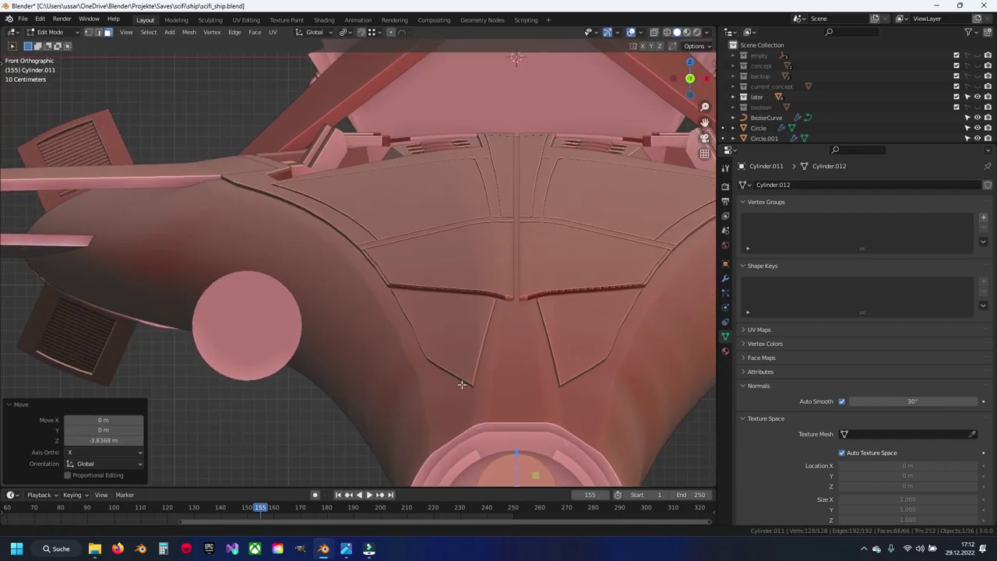
key("s")
left_click(377, 314)
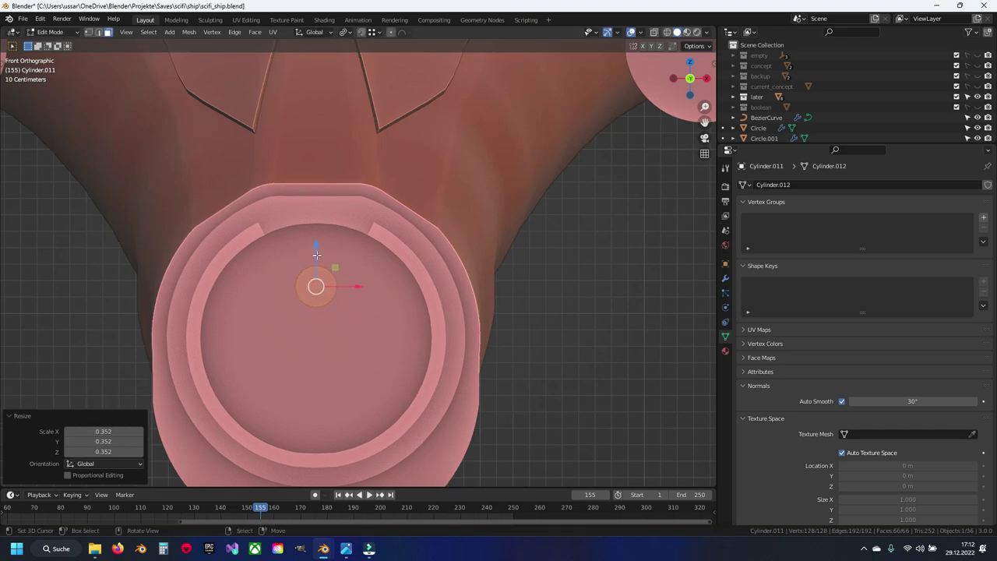
key("g")
key("z")
left_click(314, 211)
Bring the disk out to the nozzle's end face
scroll(297, 234, "up", 2)
scroll(379, 279, "down", 3)
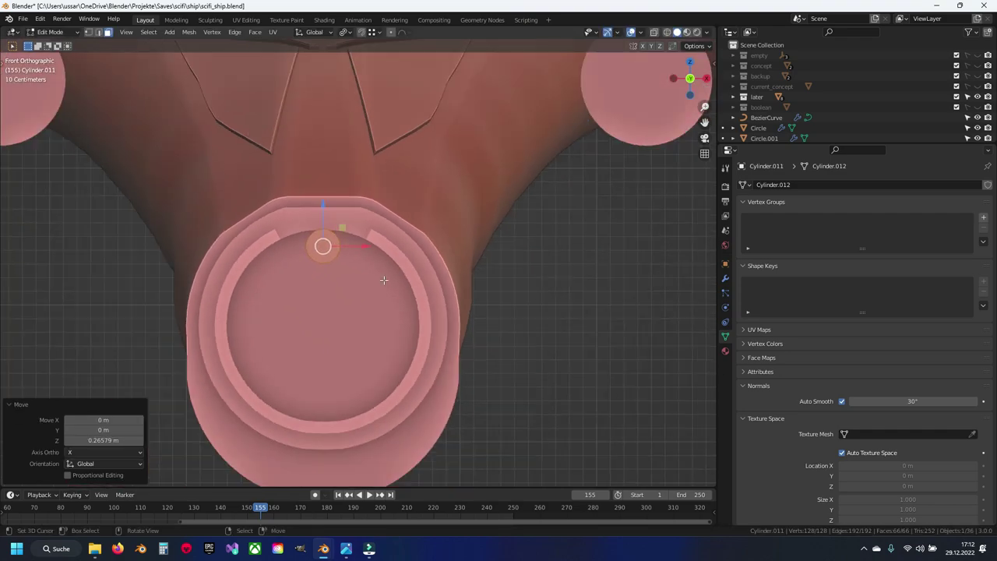
mouse_move(378, 278)
middle_mouse_down()
mouse_move(322, 312)
mouse_move(345, 266)
middle_mouse_up()
scroll(324, 247, "down", 2)
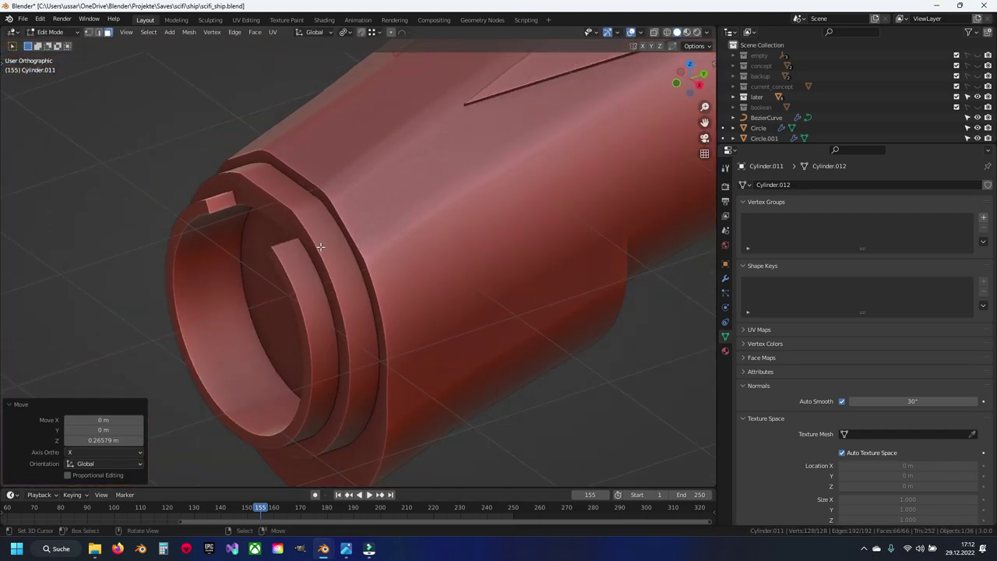
scroll(325, 246, "down", 3)
left_click_drag(112, 320, 332, 252)
scroll(332, 253, "up", 3)
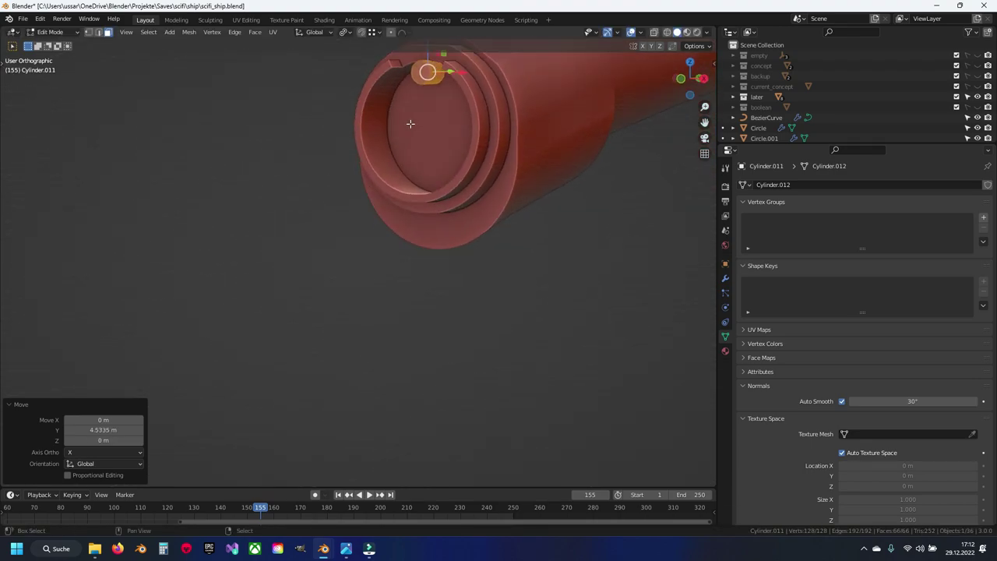
middle_click_drag(332, 252, 352, 205)
scroll(431, 181, "up", 5)
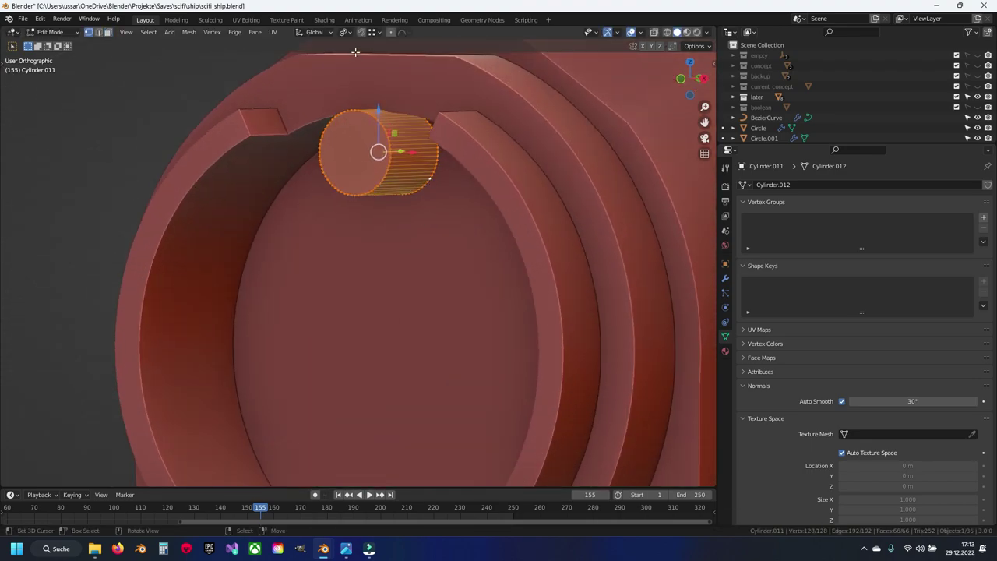
Set the pivot to Active Element and slide the cylinder along Y flush with the ring
left_click(344, 32)
left_click(354, 95)
key("g")
key("y")
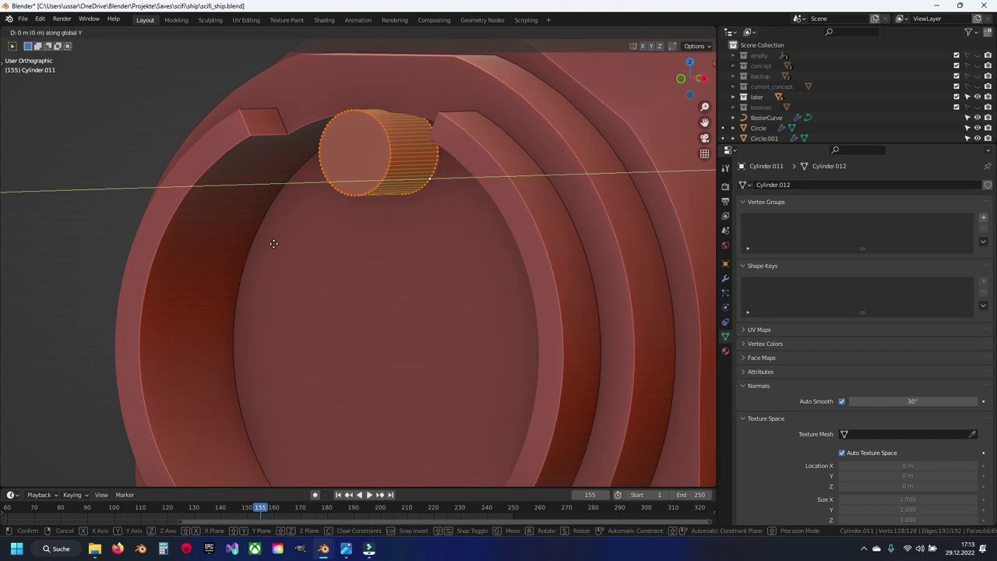
left_click(269, 230)
Try resizing the small cylinder from the front view, then undo it
mouse_move(269, 231)
middle_mouse_down()
mouse_move(341, 238)
mouse_move(417, 299)
middle_mouse_up()
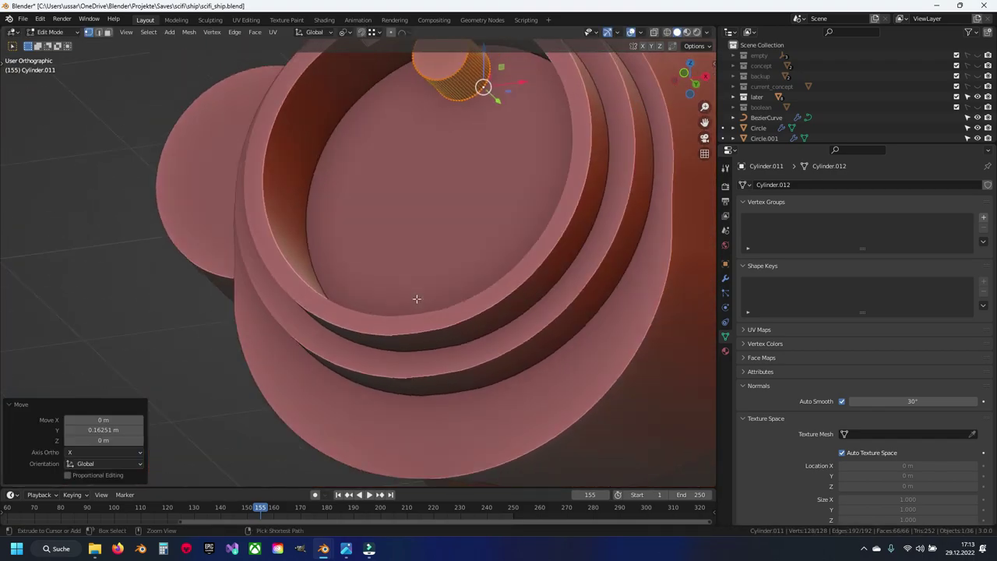
key("KP_1")
key("s")
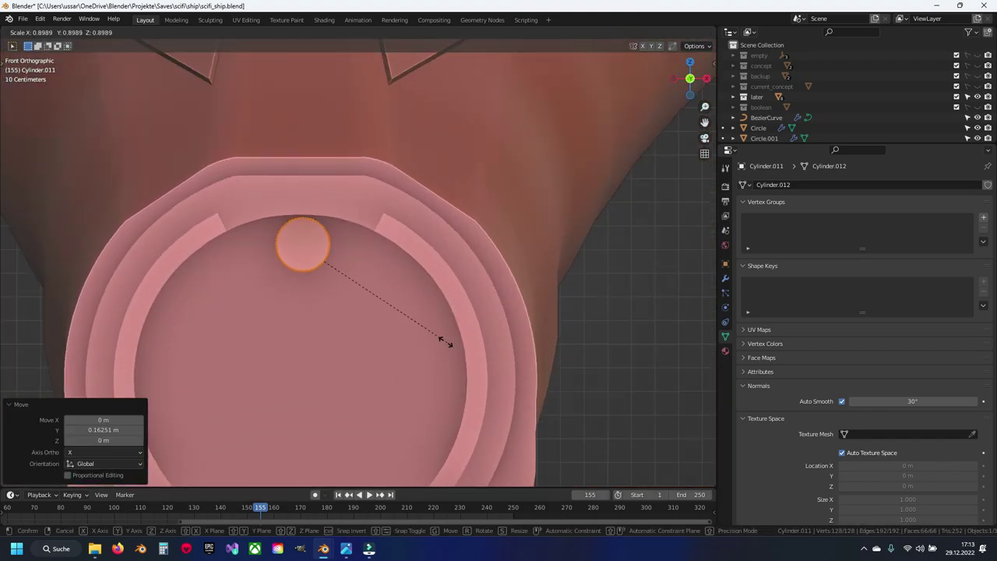
left_click(421, 333)
key("ctrl+z")
Set the pivot to Median Point, scale the peg to 0.683 and raise it on Z
left_click(343, 32)
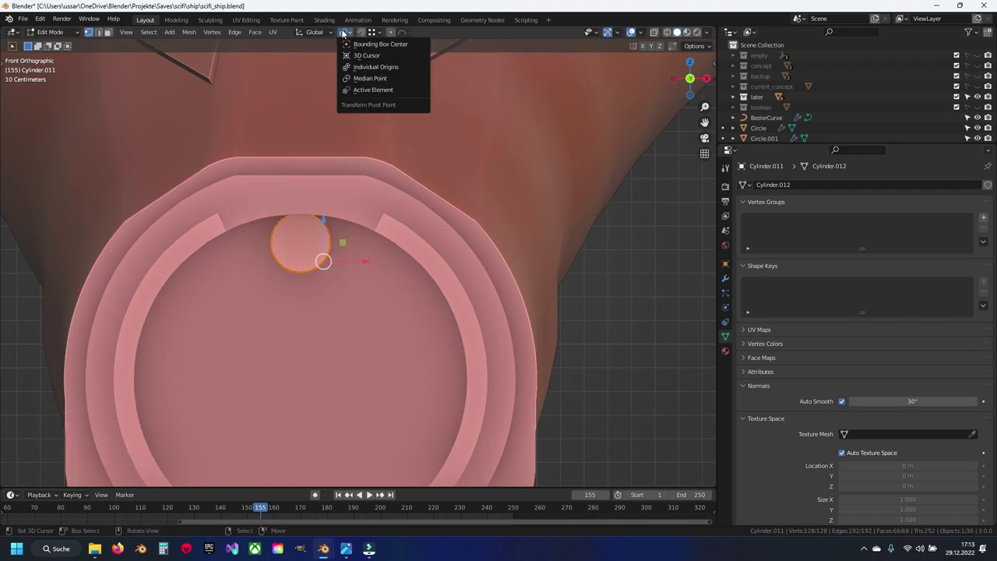
left_click(360, 78)
key("s")
left_click(421, 316)
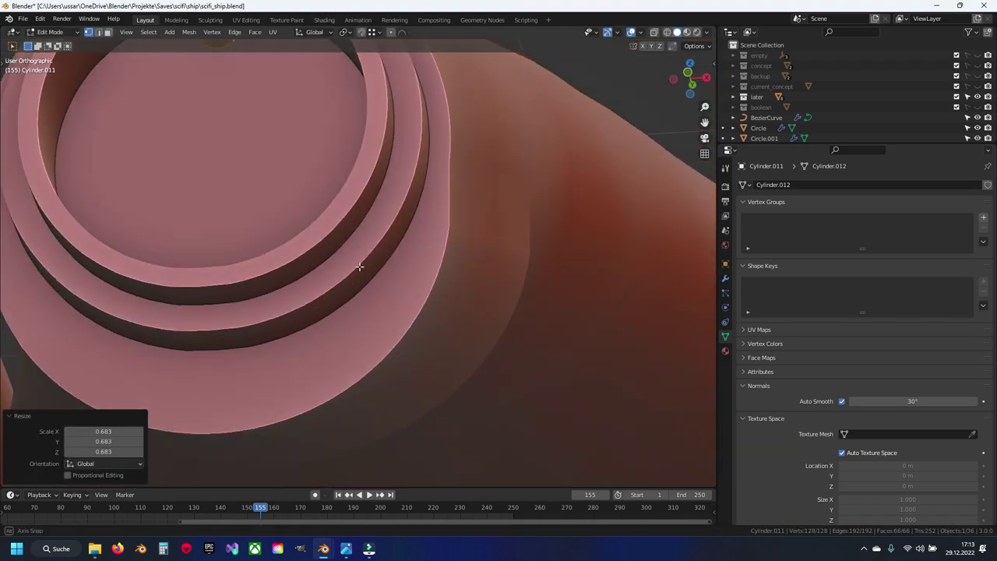
middle_click_drag(421, 315, 355, 298)
key("g")
key("z")
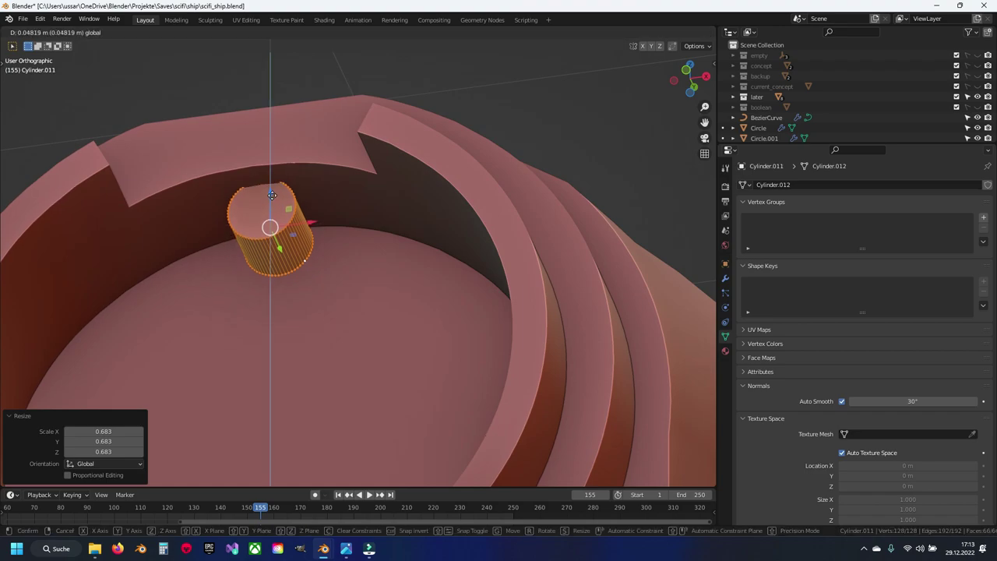
left_click(270, 226)
Lengthen the peg by moving its top face along Z
key("g")
key("y")
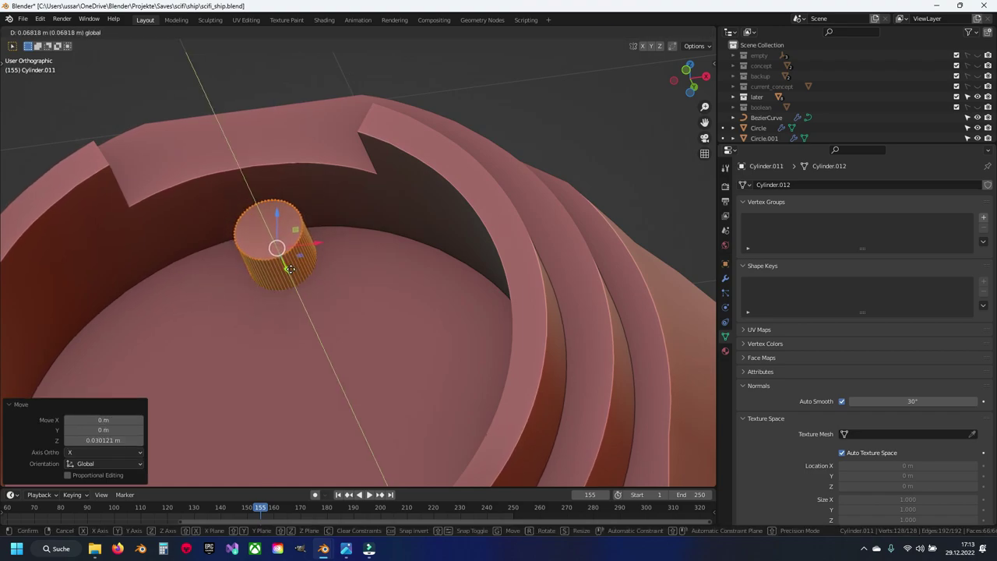
key("Escape")
key("Tab")
key("g")
key("z")
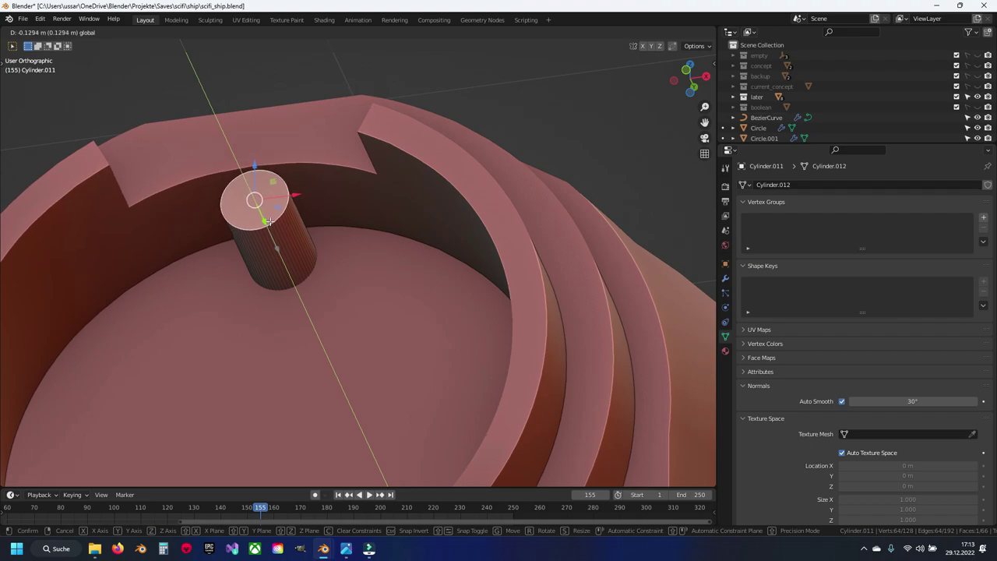
left_click(267, 222)
Select the whole peg, then inspect the Circle nozzle mesh and return to Object Mode
middle_click_drag(267, 222, 366, 257)
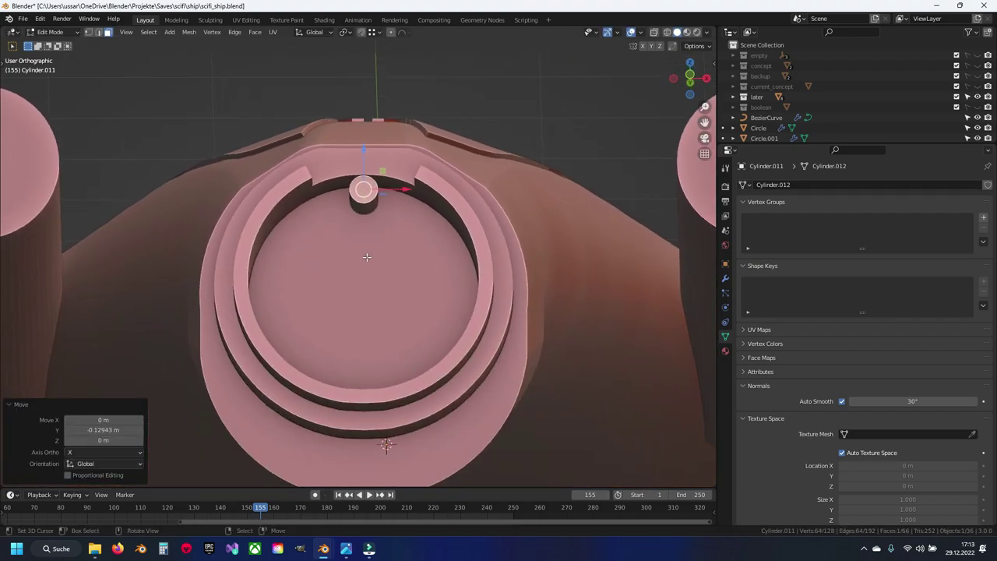
key("KP_1")
key("ctrl+l")
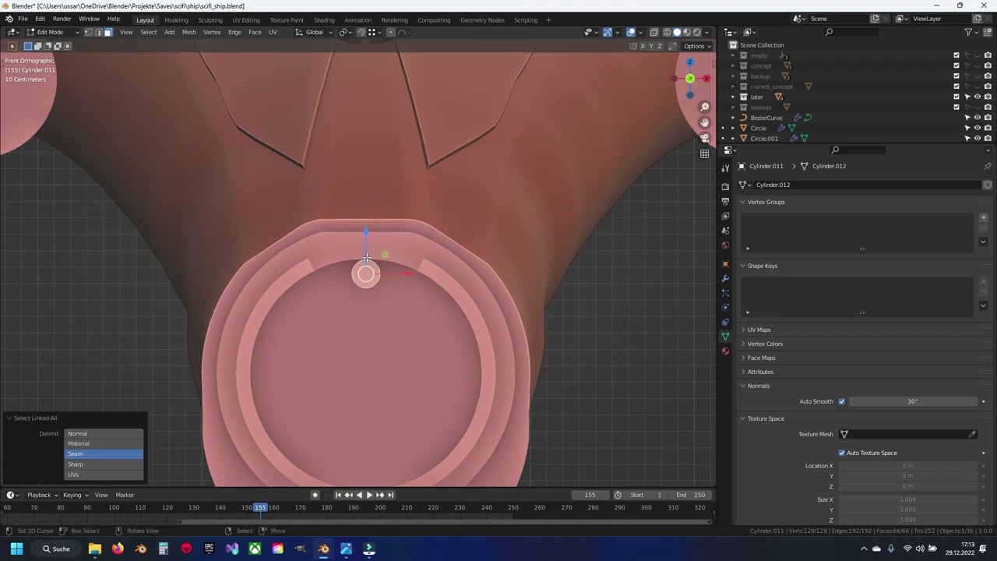
key("Tab")
left_click(388, 222)
key("Tab")
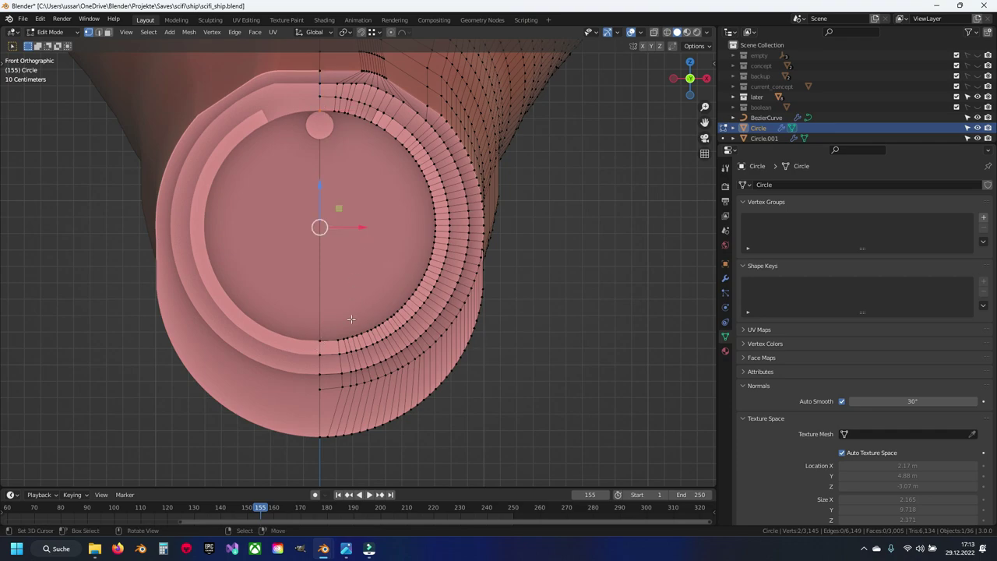
middle_click_drag(346, 302, 309, 407)
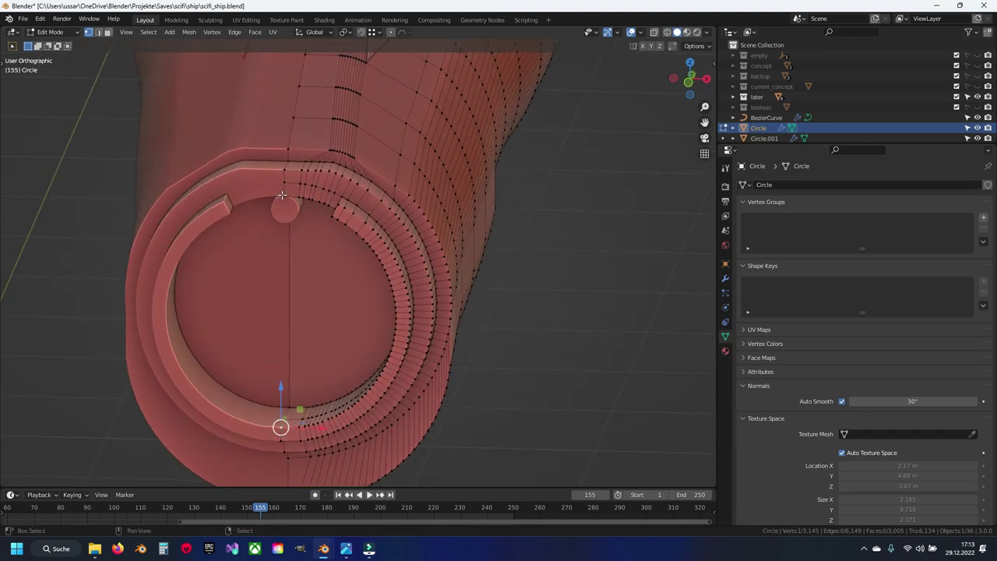
key("ctrl+Tab")
left_click(322, 367)
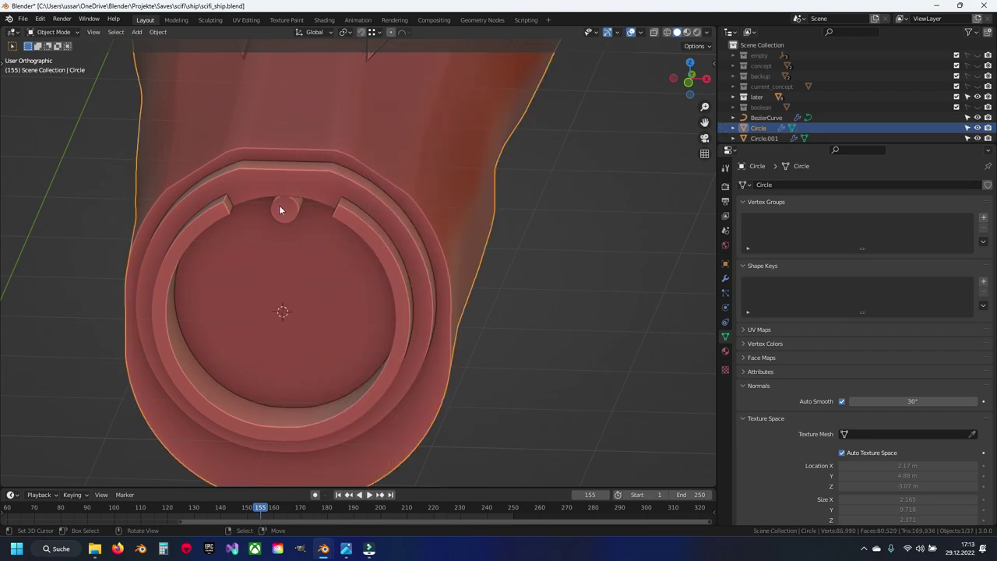
Select the small cylinder and save scifi_ship.blend
left_click(279, 205)
key("ctrl+s")
key("Tab")
key("KP_1")
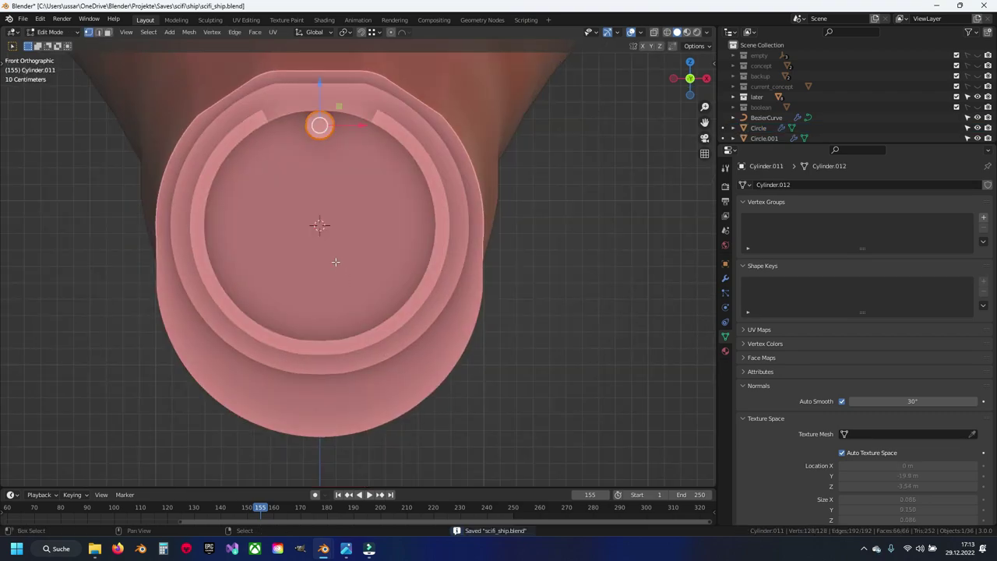
Set the pivot to 3D Cursor and copy the peg rotated 45° around the nozzle centre
middle_click_drag(335, 262, 325, 316, "shift")
left_click(346, 32)
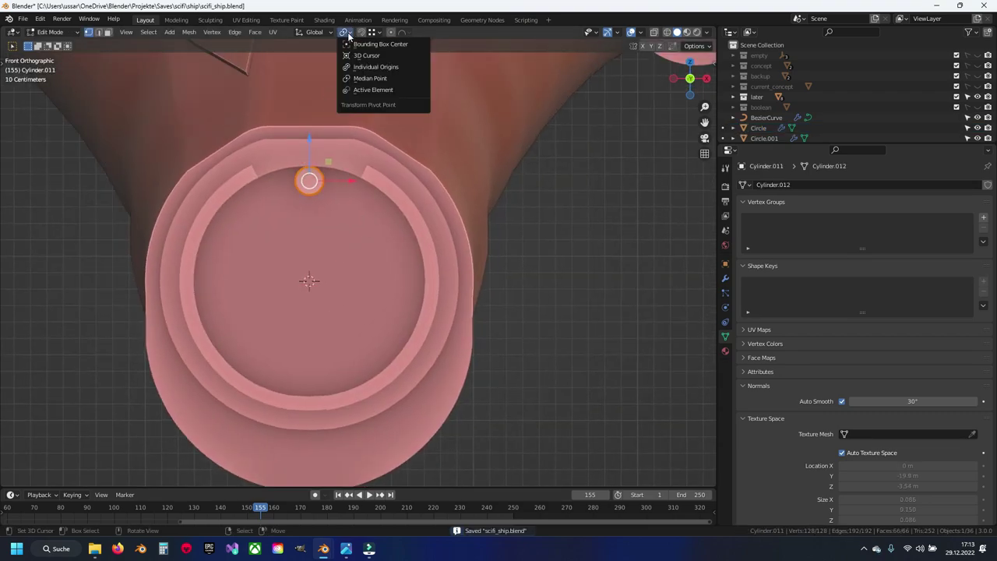
left_click(366, 55)
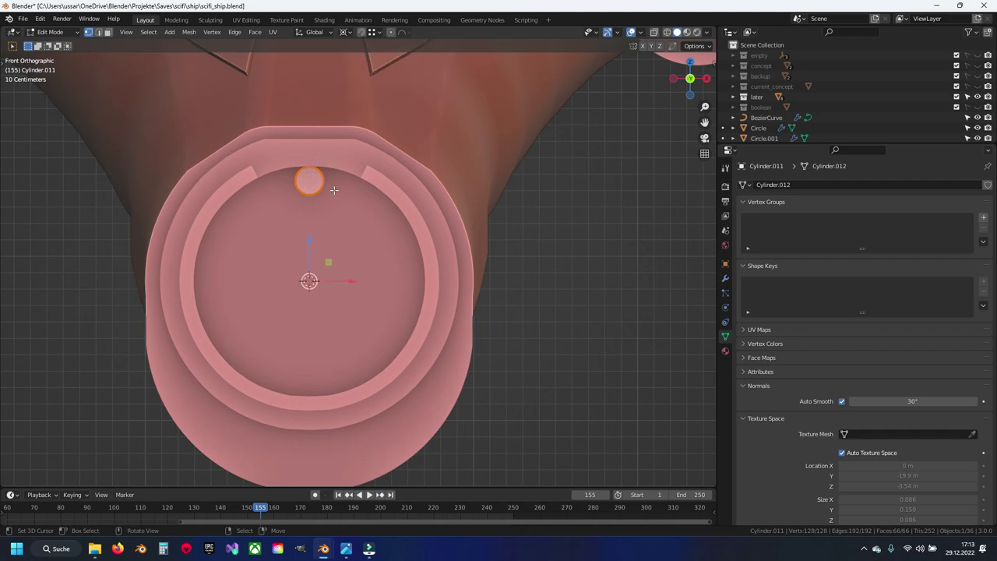
key("g")
right_click(370, 166)
middle_click_drag(370, 166, 363, 217, "shift")
key("r")
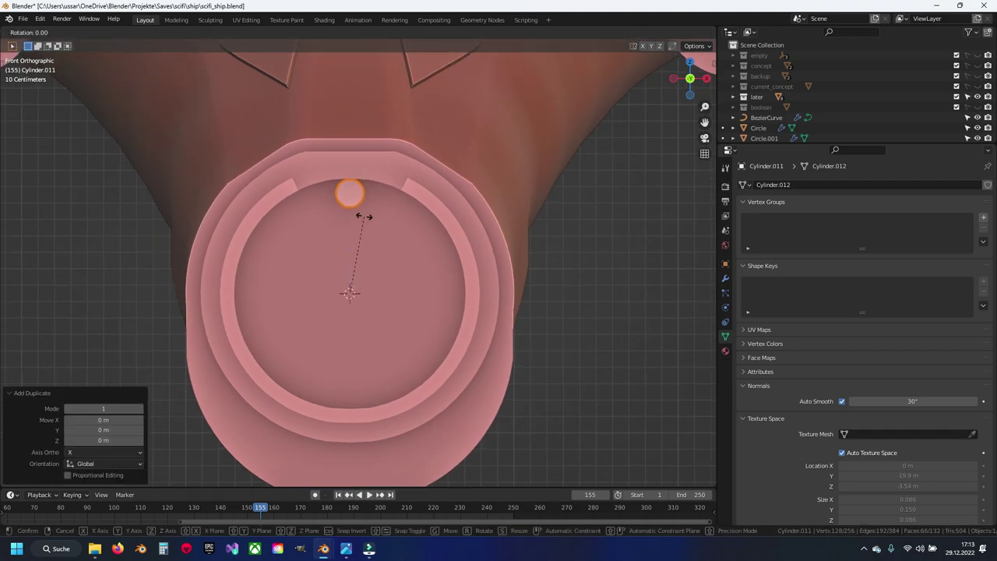
key("Return")
Duplicate both pegs and rotate the copies 90° around the nozzle centre
key("alt+a")
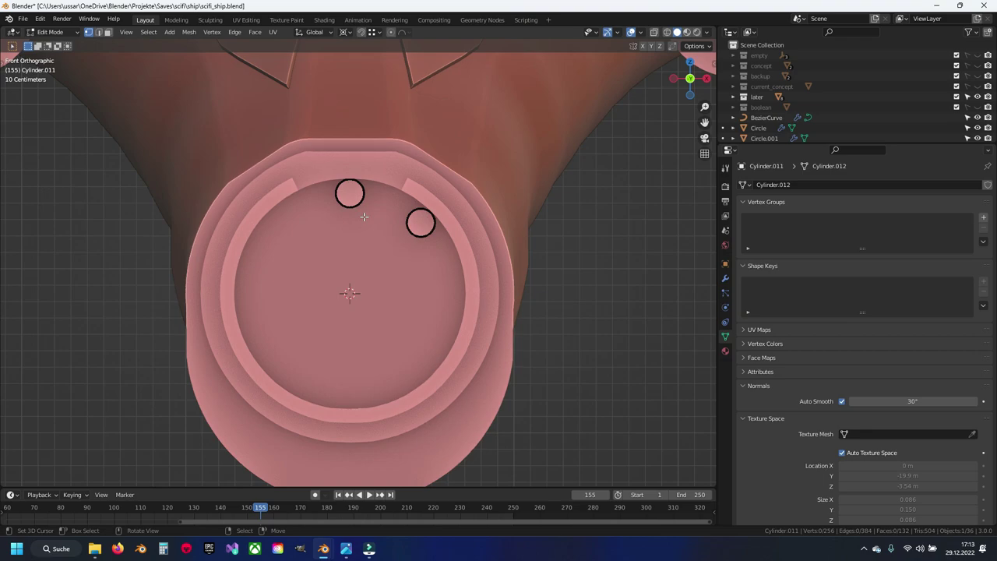
key("shift+d")
right_click(364, 216)
type("r45")
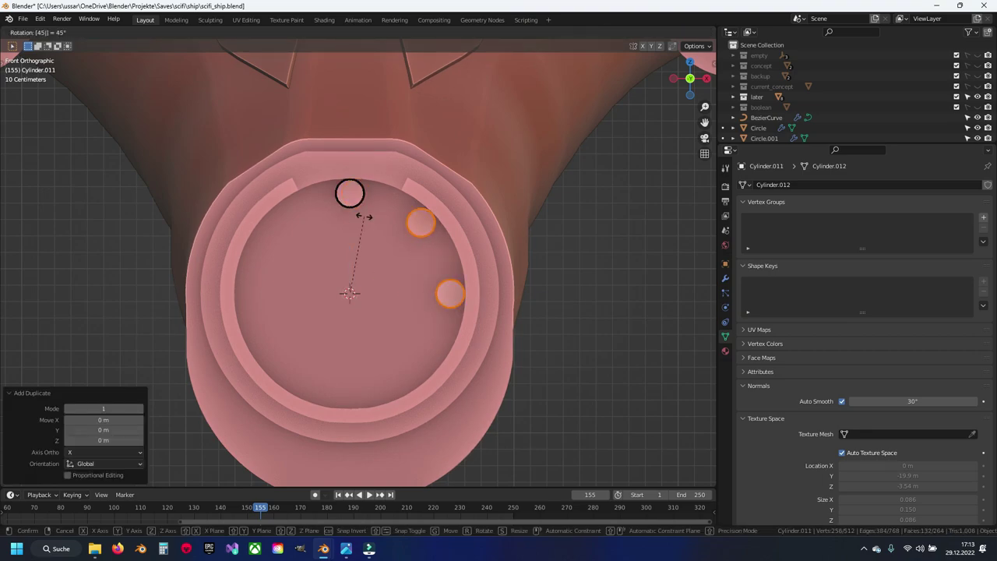
key("BackSpace")
key("BackSpace")
type("90")
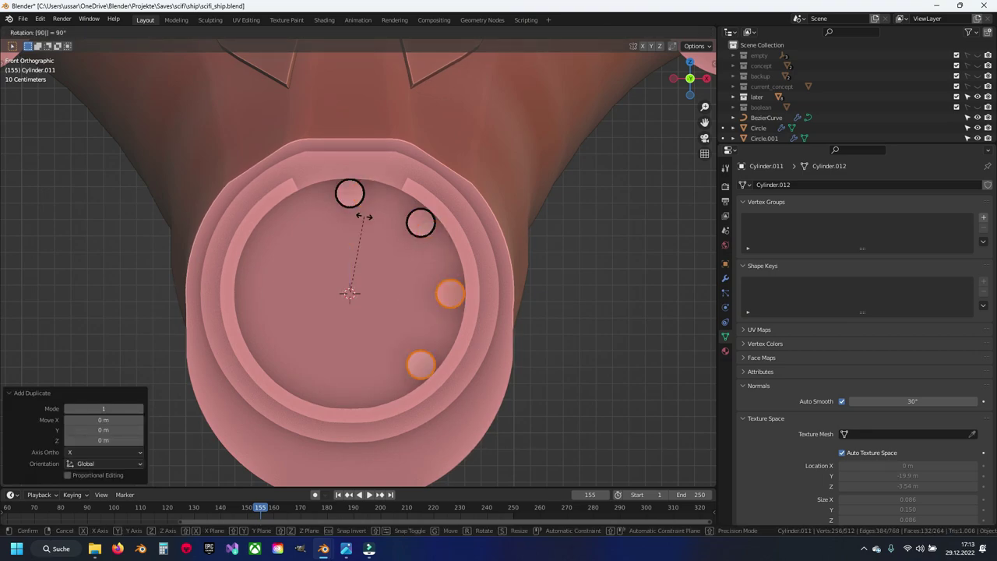
key("Return")
Duplicate and rotate the newest pegs 90° twice more to complete eight, then save
key("shift+d")
right_click(364, 217)
type("r")
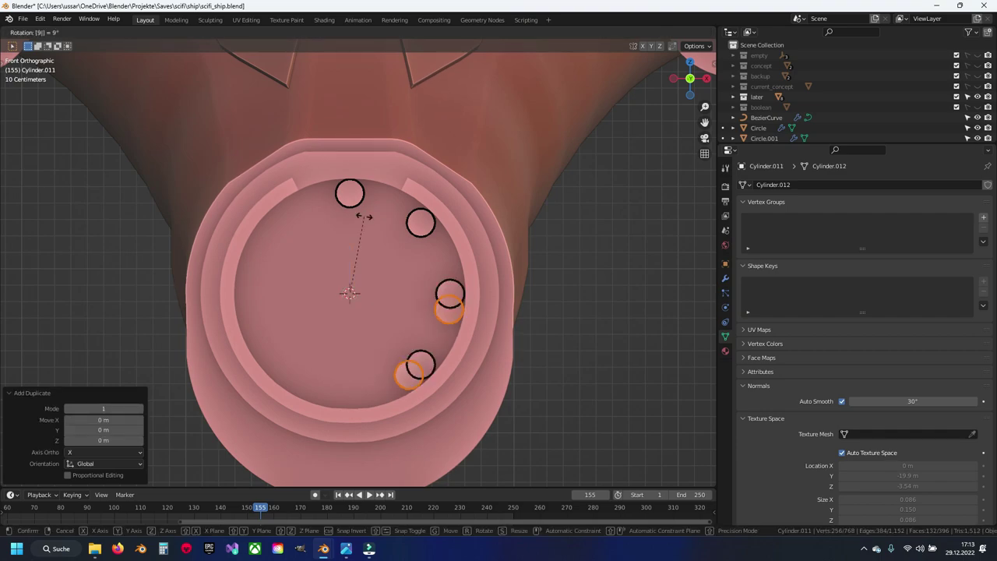
type("90")
key("Return")
key("shift+d")
right_click(364, 217)
type("r90")
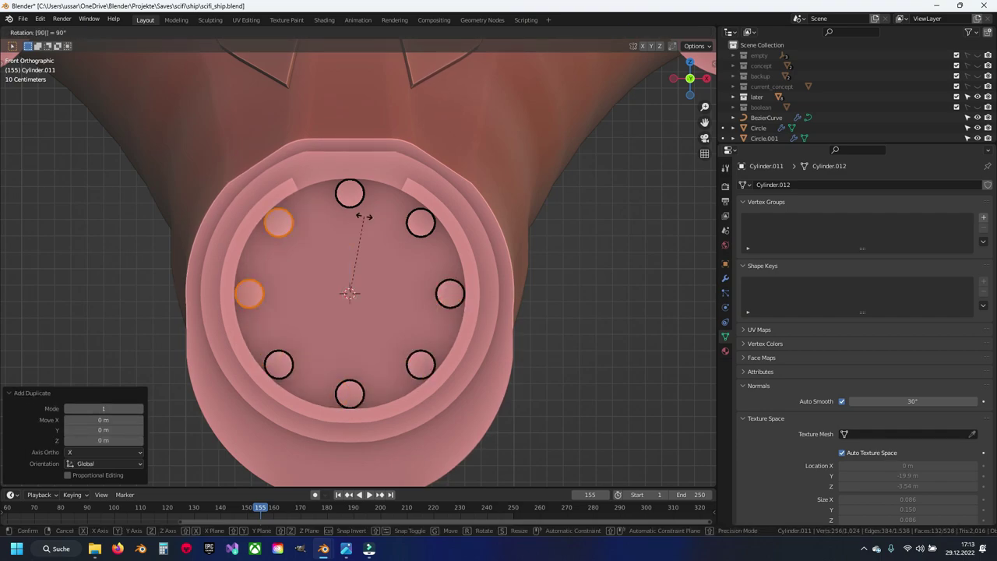
key("Return")
key("alt+a")
key("ctrl+s")
Delete the top peg from the nozzle's ring
middle_click_drag(364, 217, 372, 180)
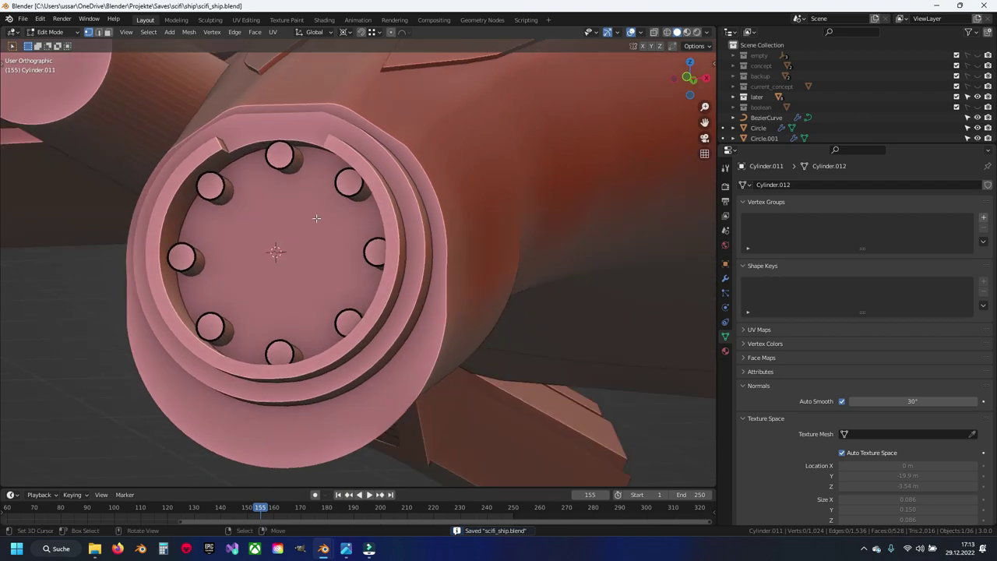
scroll(372, 180, "up", 2)
left_click(370, 173)
key("ctrl+l")
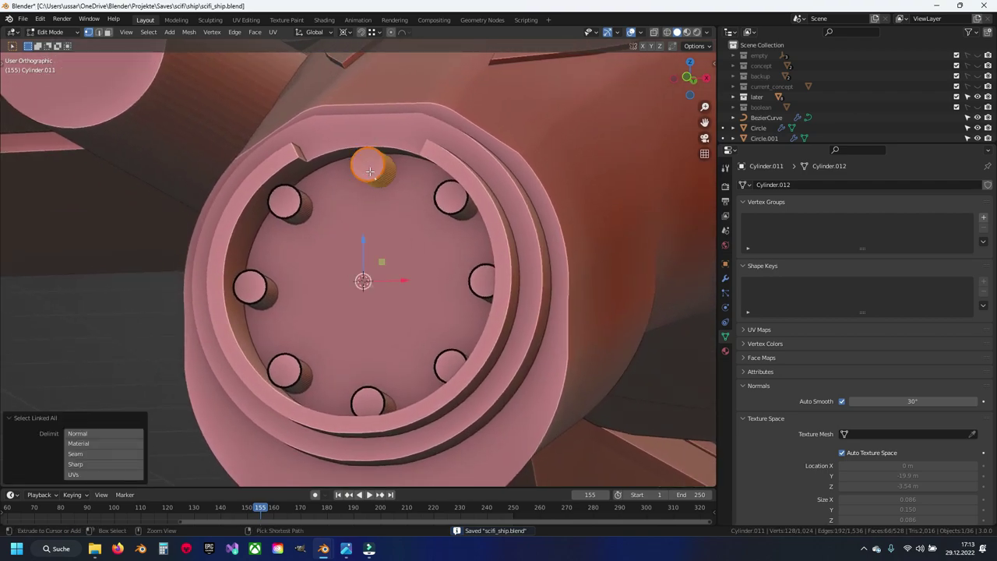
key("x")
left_click(369, 171)
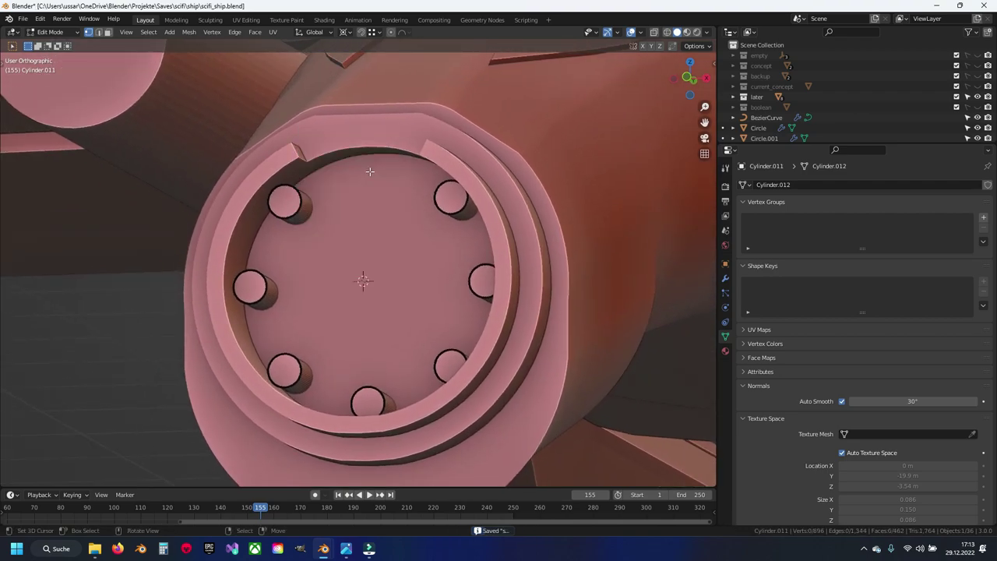
Select the remaining pegs and set the pivot to Individual Origins
key("a")
left_click(295, 217)
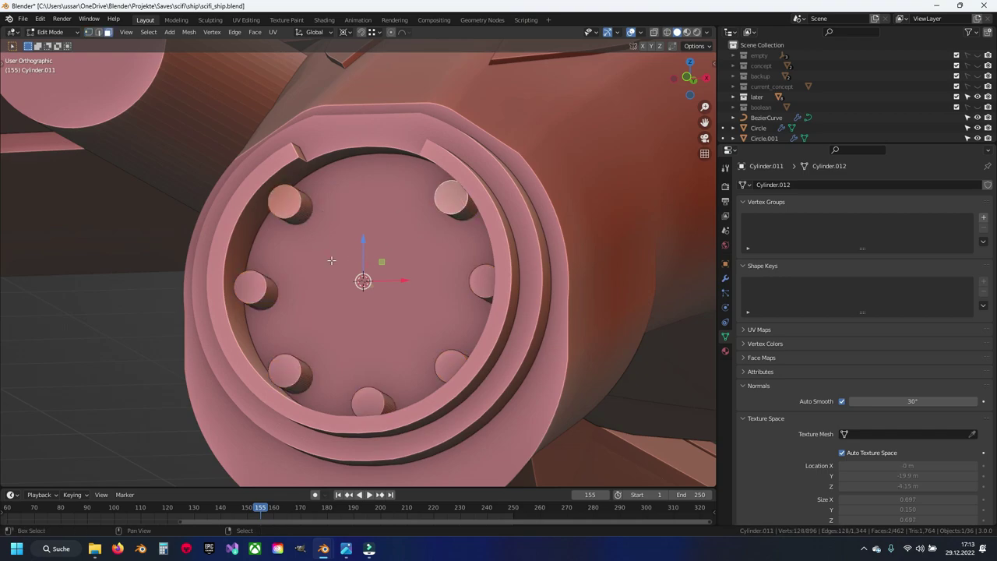
left_click(280, 368, "shift")
middle_click_drag(280, 367, 195, 366)
left_click(341, 33)
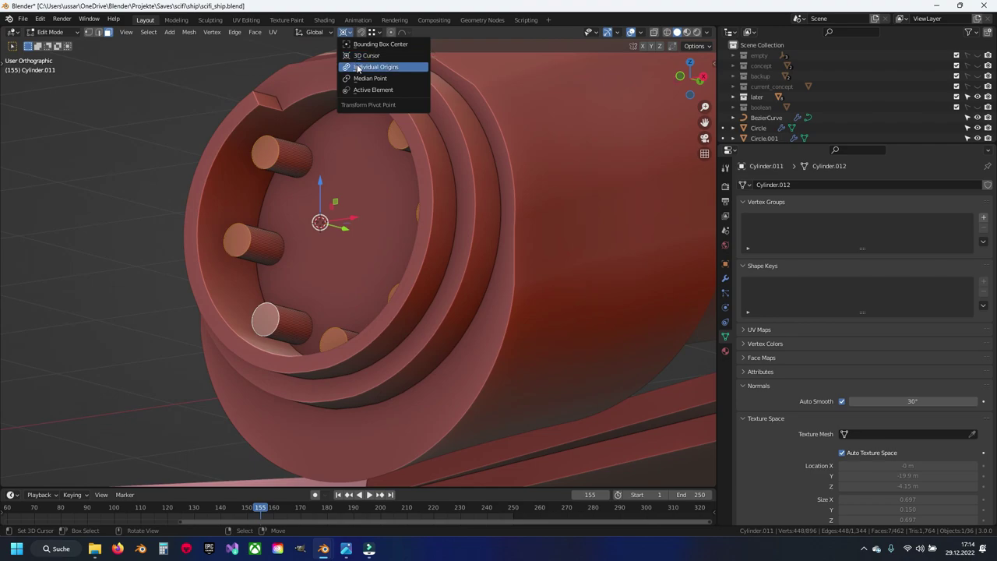
left_click(358, 67)
Push the pegs about 0.21 m along Y, return to Object Mode and save
middle_click_drag(358, 94, 311, 230)
key("g")
key("y")
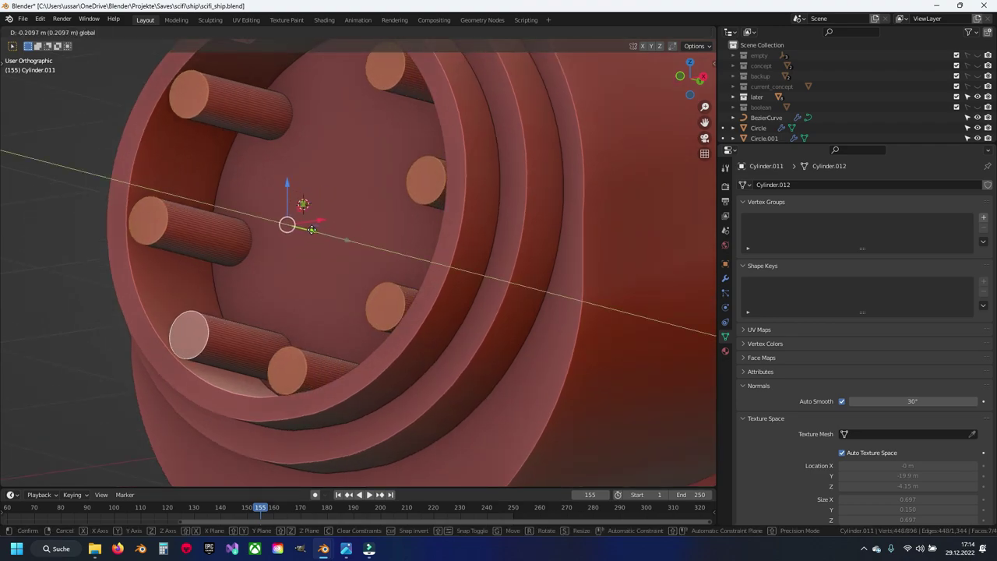
left_click(312, 229)
scroll(333, 226, "down", 5)
key("Tab")
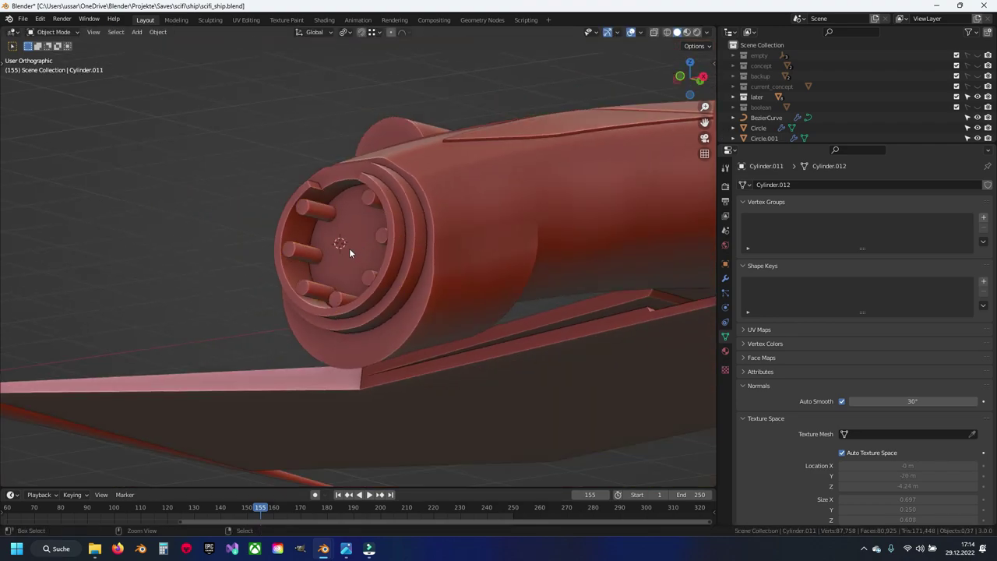
key("ctrl+s")
mouse_move(349, 251)
middle_mouse_down()
mouse_move(483, 283)
mouse_move(382, 281)
mouse_move(337, 258)
mouse_move(382, 263)
mouse_move(333, 239)
mouse_move(377, 279)
mouse_move(319, 313)
mouse_move(338, 296)
middle_mouse_up()
Select the Circle nozzle housing in Edit Mode and frame its outer edge
left_click(377, 281)
key("Tab")
scroll(356, 211, "up", 3)
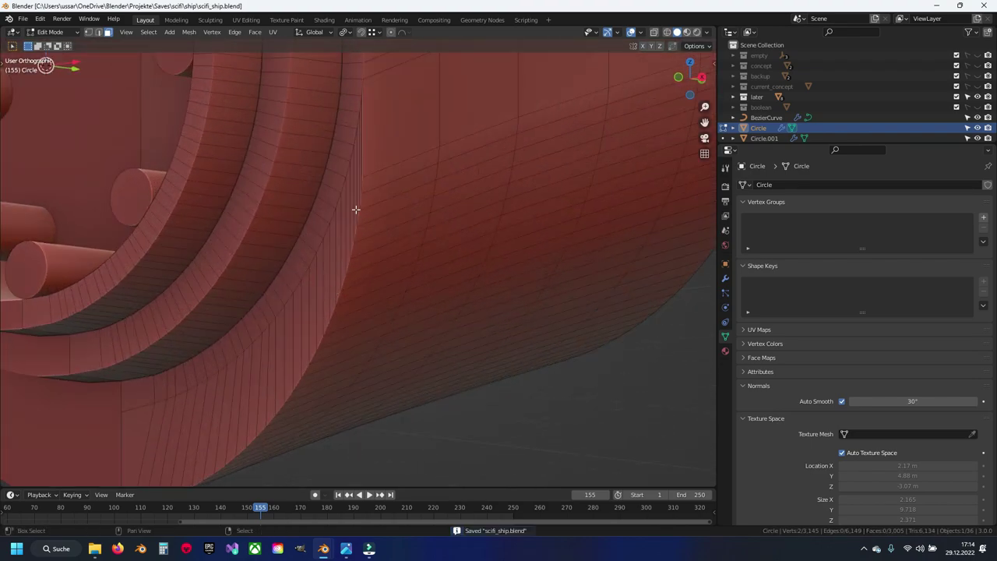
scroll(402, 238, "up", 2)
middle_click_drag(401, 235, 433, 201, "shift")
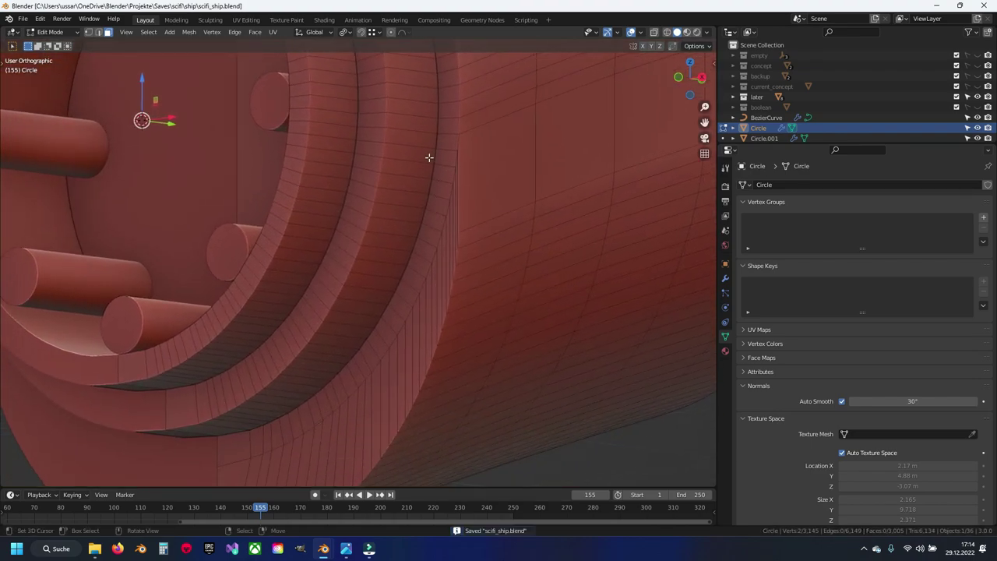
mouse_move(388, 235)
middle_mouse_down()
mouse_move(381, 226)
mouse_move(461, 207)
middle_mouse_up()
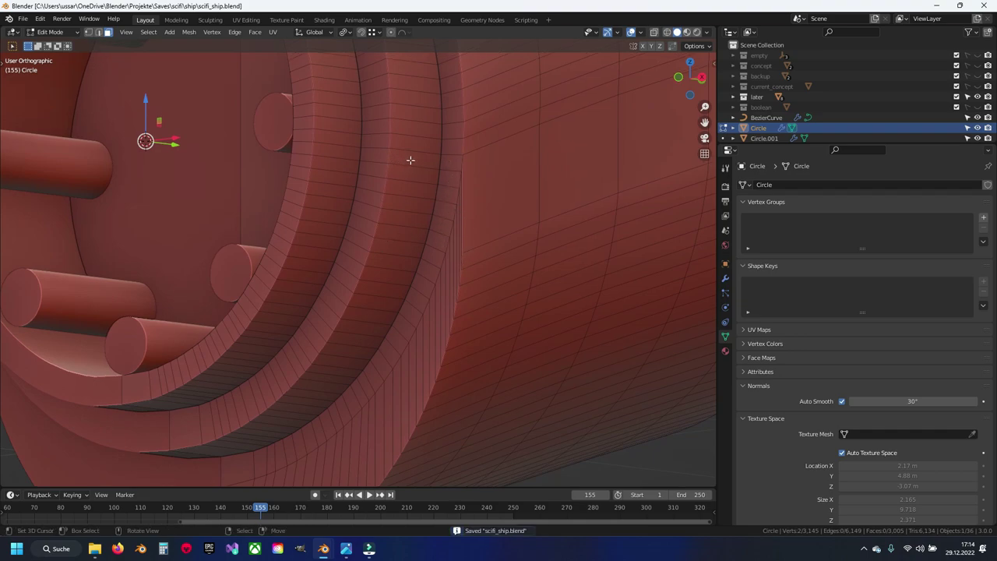
mouse_move(422, 215)
middle_mouse_down()
mouse_move(521, 184)
mouse_move(412, 367)
middle_mouse_up()
Extrude the housing's rim edge 0.216 m back along Y
key("e")
middle_click_drag(292, 414, 385, 327)
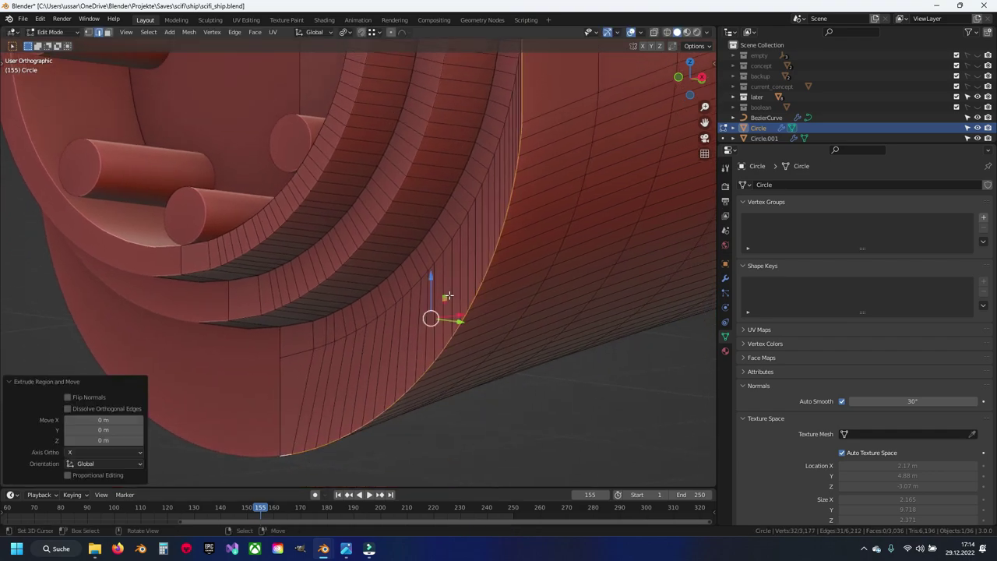
key("g")
key("y")
key("y")
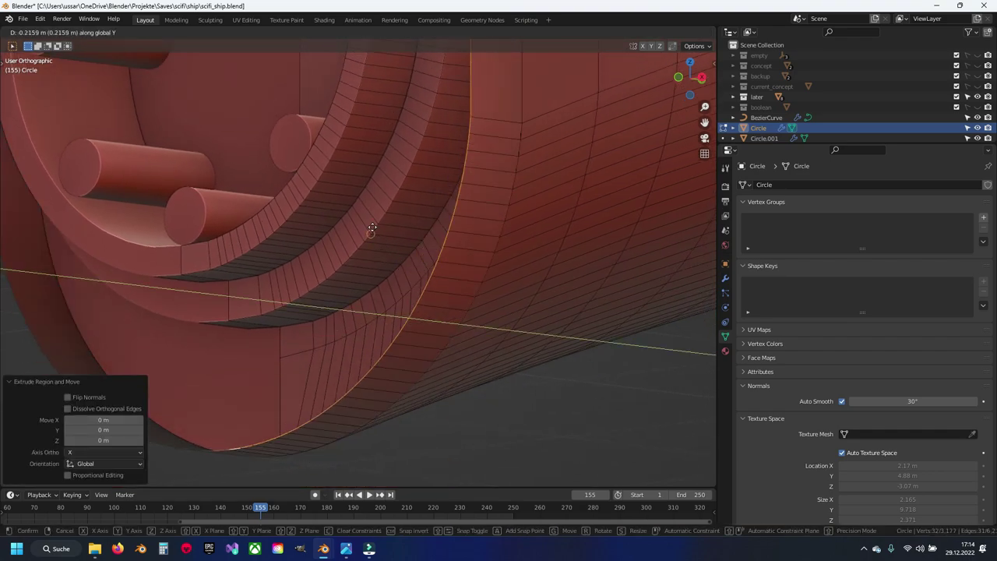
left_click(375, 229)
mouse_move(375, 229)
middle_mouse_down()
mouse_move(392, 242)
mouse_move(338, 270)
mouse_move(449, 265)
mouse_move(476, 346)
mouse_move(405, 260)
mouse_move(481, 206)
middle_mouse_up()
scroll(449, 265, "up", 3)
left_click(529, 166)
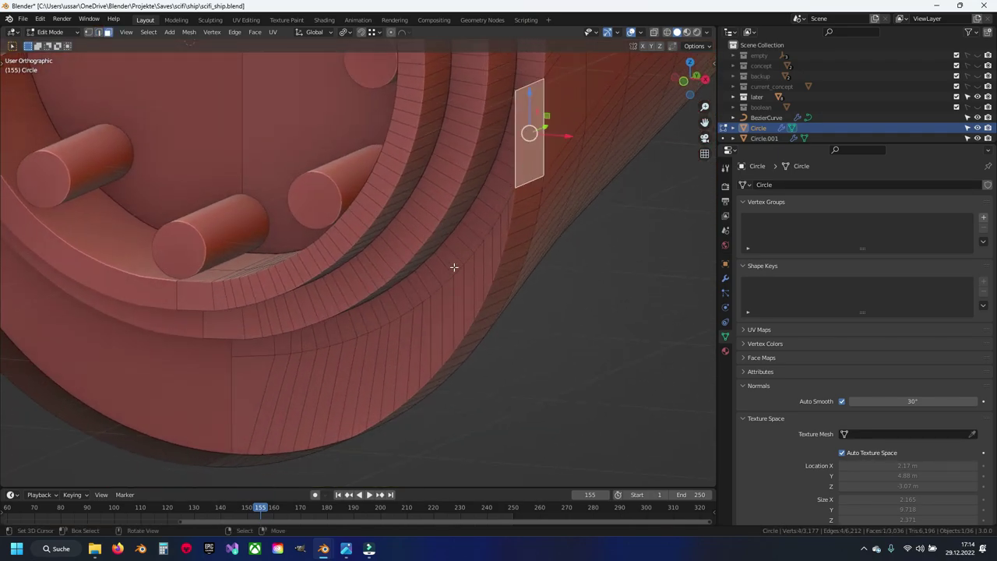
Save the file, then extrude the small nozzle face in place into a short ledge
middle_click_drag(454, 267, 434, 225)
key("ctrl+s")
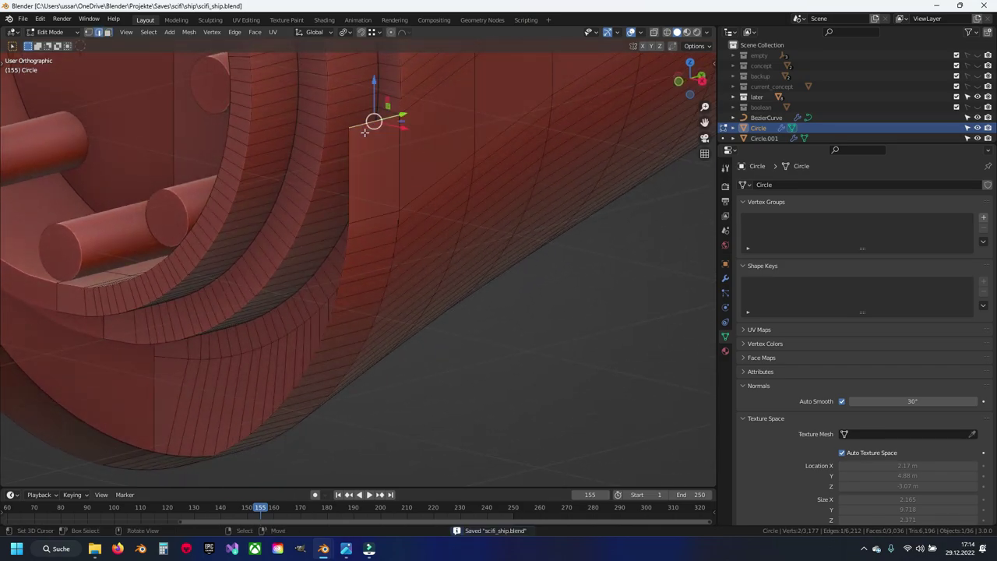
key("KP_Decimal")
mouse_move(366, 132)
middle_mouse_down()
mouse_move(320, 294)
mouse_move(285, 285)
middle_mouse_up()
key("e")
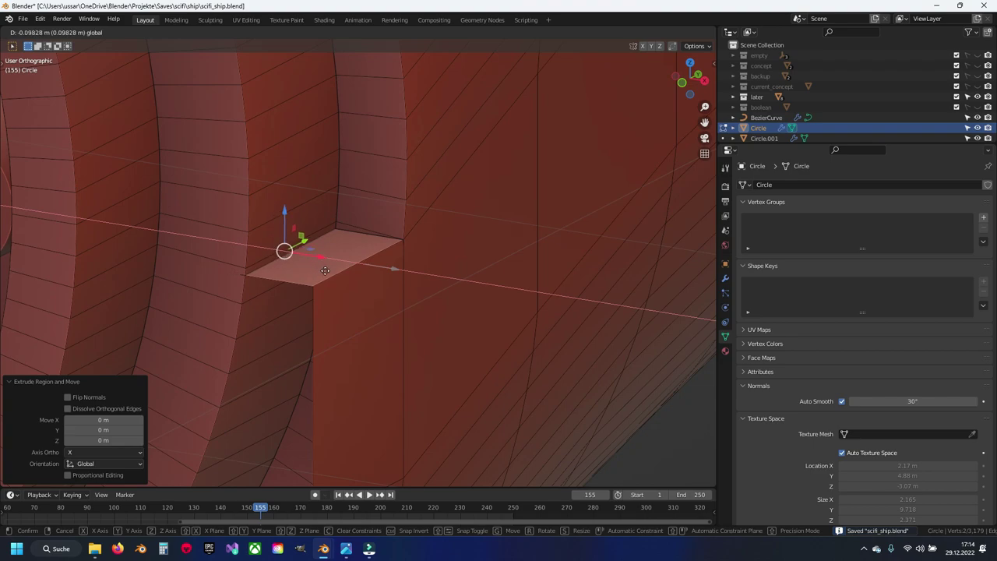
right_click(326, 271)
Lower the ledge's edges slightly along Z
left_click(249, 267)
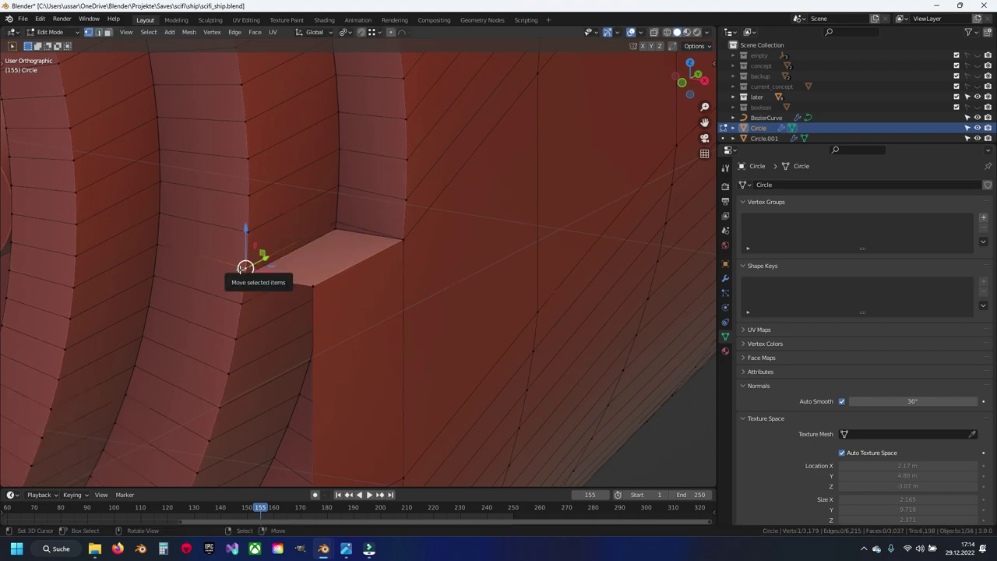
left_click_drag(244, 268, 245, 274)
left_click(335, 227)
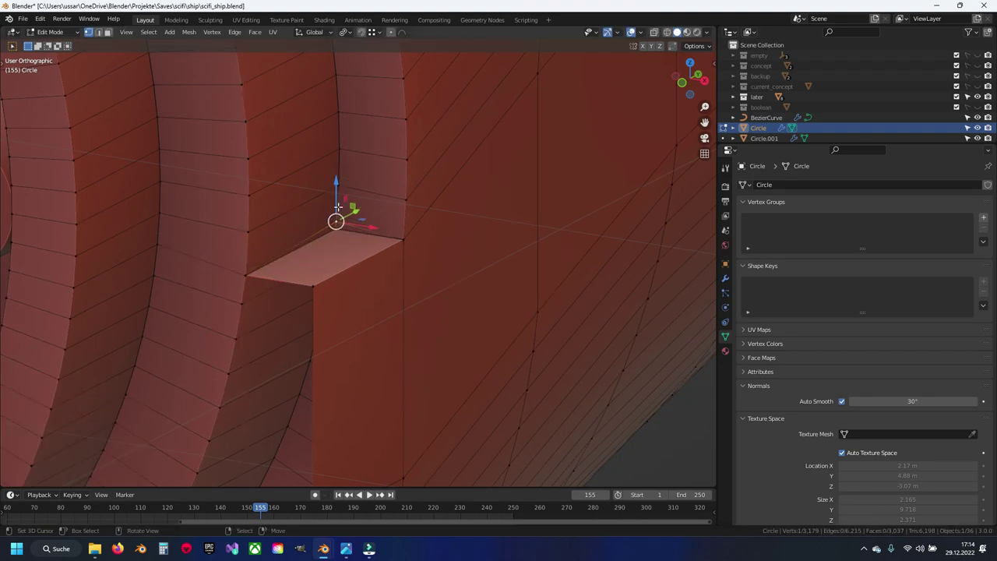
key("g")
key("z")
left_click(336, 224)
Select the ledge's top face and the vertical face loop below it
scroll(358, 279, "up", 1)
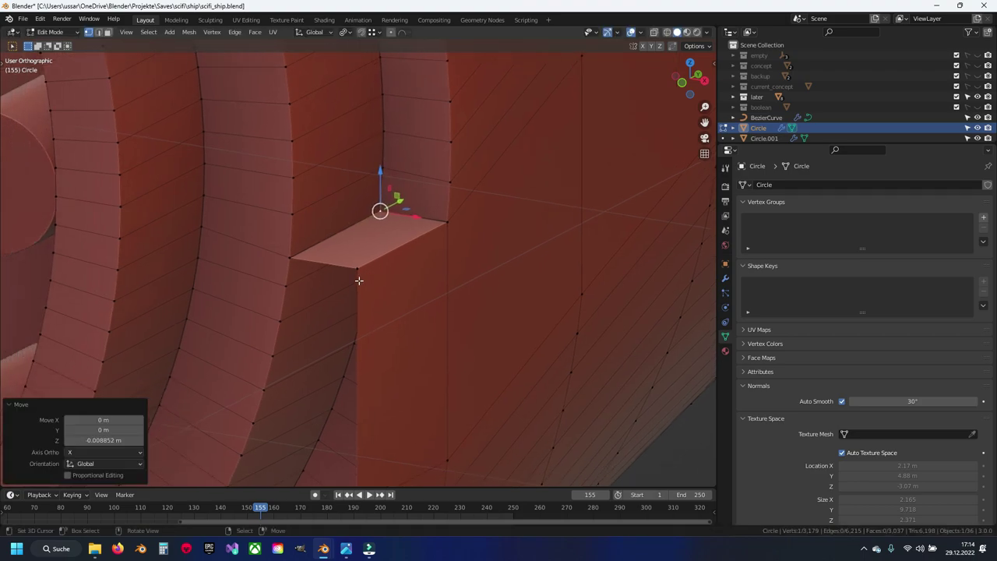
scroll(306, 292, "up", 2)
left_click(266, 270)
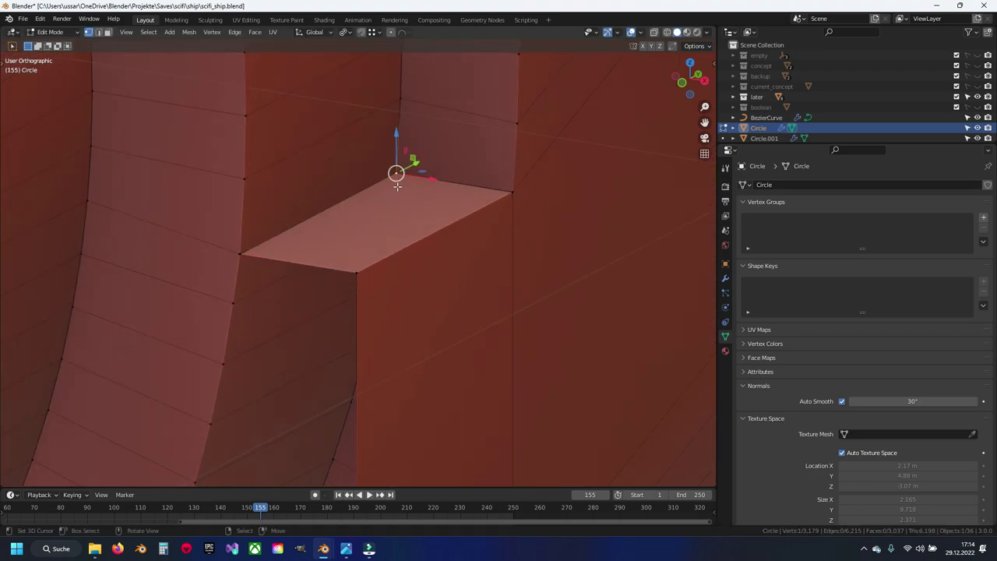
left_click(401, 229)
scroll(428, 307, "down", 2)
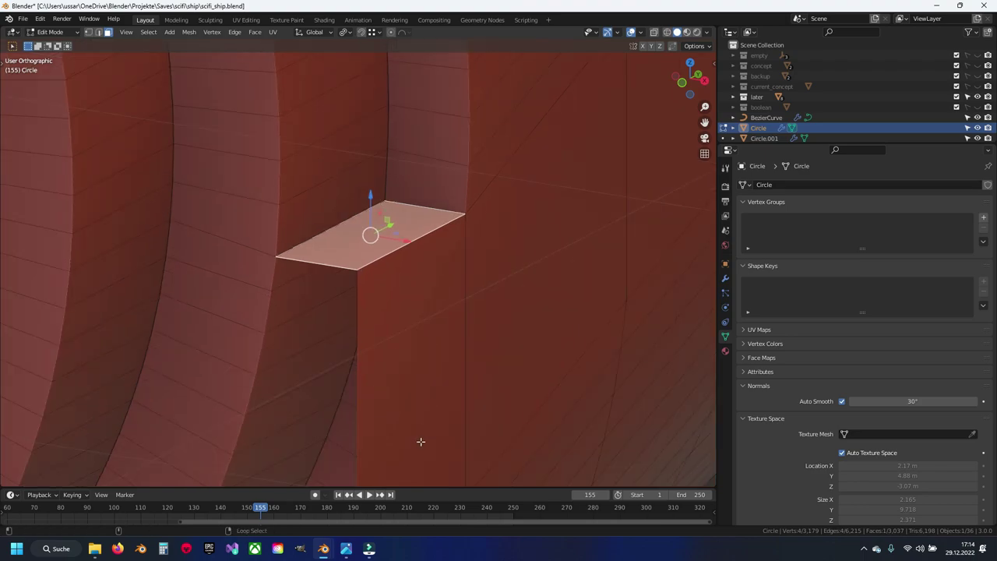
scroll(418, 441, "down", 2)
left_click(379, 396, "alt+shift")
Hide the selected vertical face loop and save the ship file
key("h")
middle_click_drag(439, 323, 438, 249)
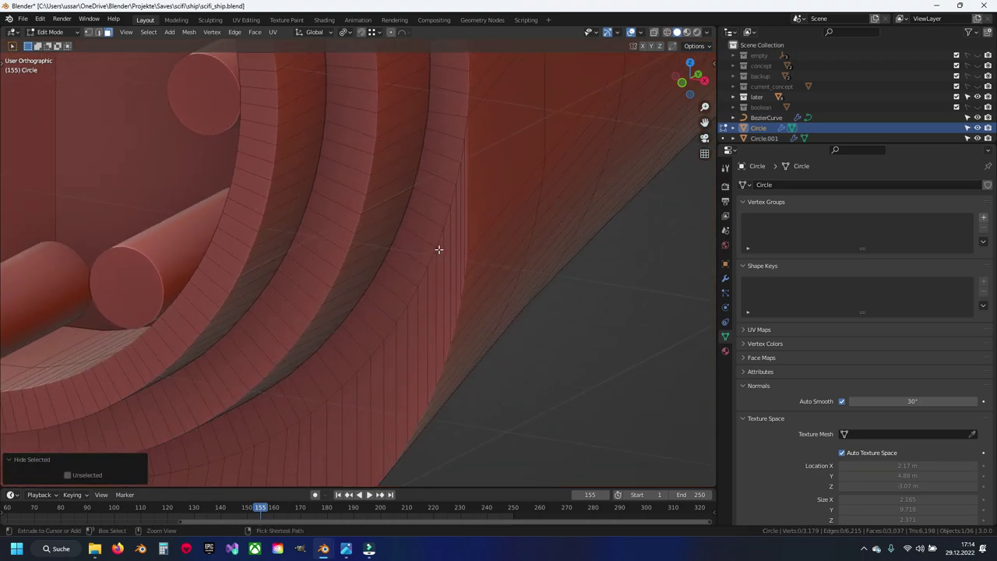
key("ctrl+s")
middle_click_drag(423, 183, 385, 289)
key("ctrl+z")
scroll(358, 271, "up", 2)
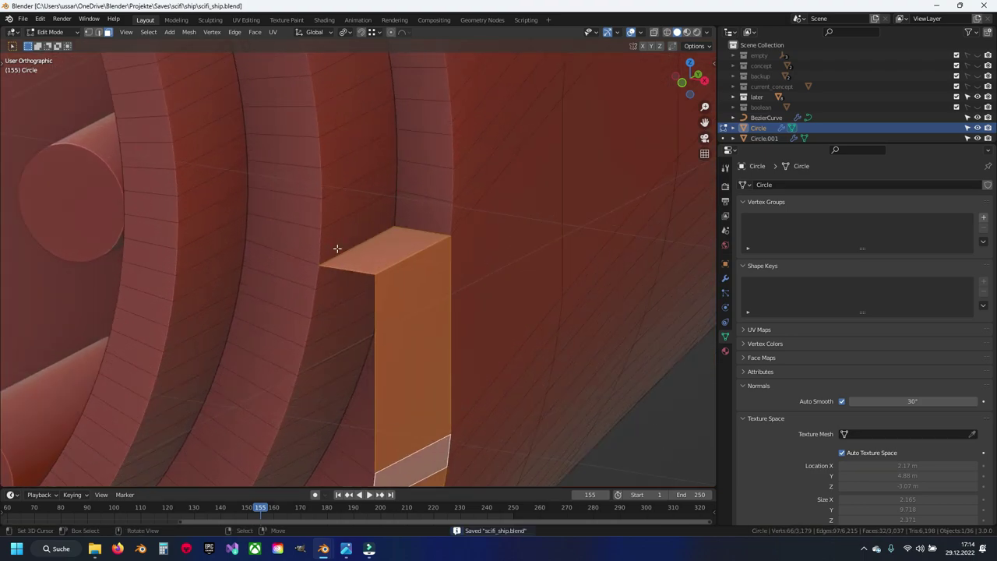
key("h")
Delete several strips of faces around the nozzle ledge
left_click(340, 266)
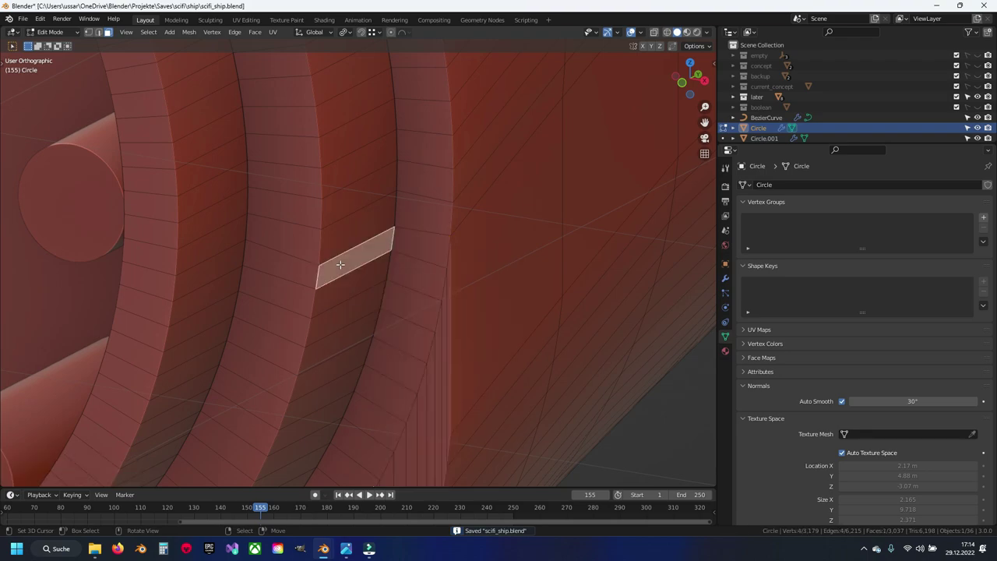
left_click(400, 240, "shift")
key("x")
left_click(403, 265)
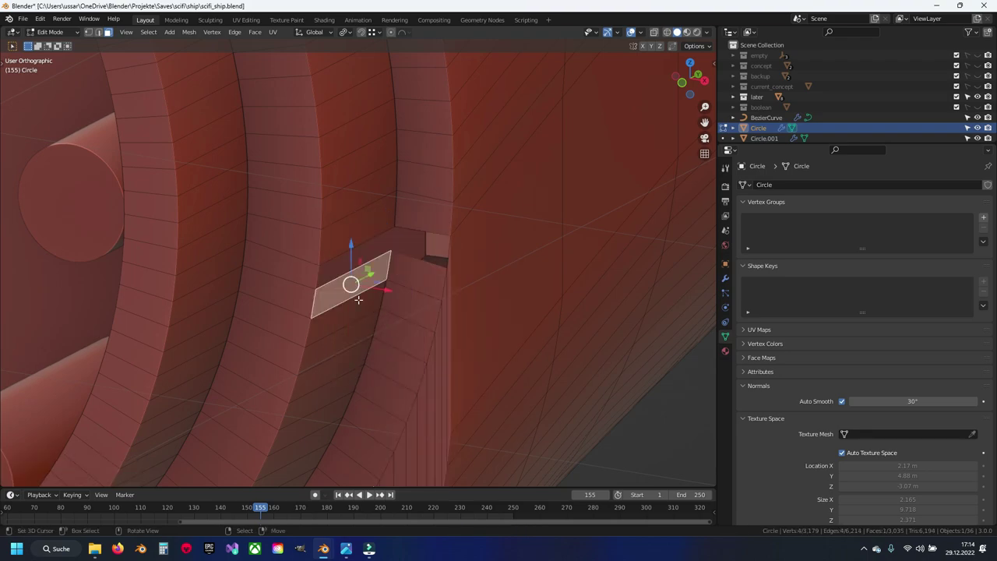
mouse_move(358, 299)
middle_mouse_down()
mouse_move(367, 334)
mouse_move(307, 390)
mouse_move(182, 319)
mouse_move(312, 273)
middle_mouse_up()
left_click(183, 308, "ctrl")
key("x")
left_click(184, 302)
left_click(189, 330)
left_click(411, 153, "ctrl")
key("x")
left_click(448, 233)
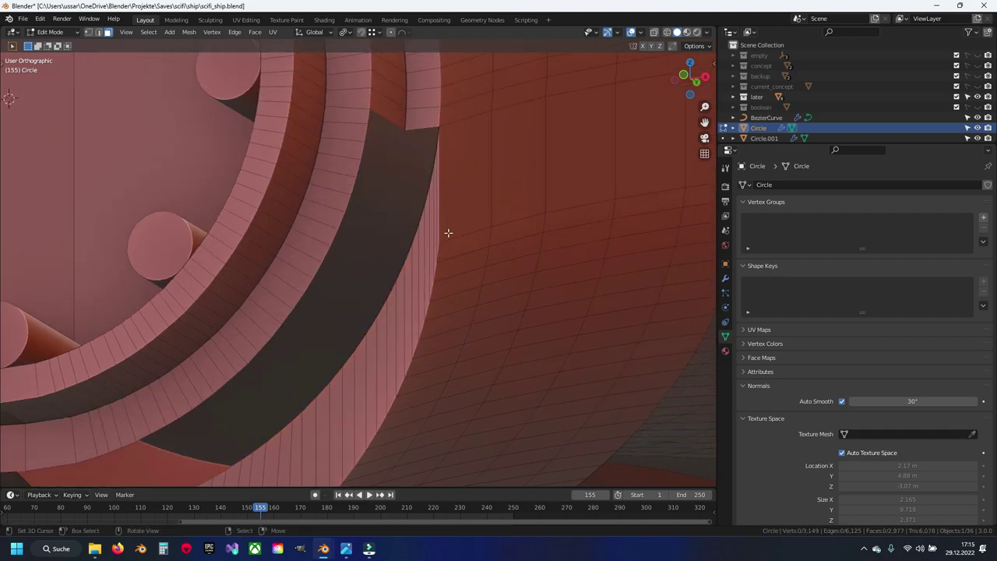
Delete one more face strip near the block edge and save the file
middle_click_drag(365, 331, 223, 356)
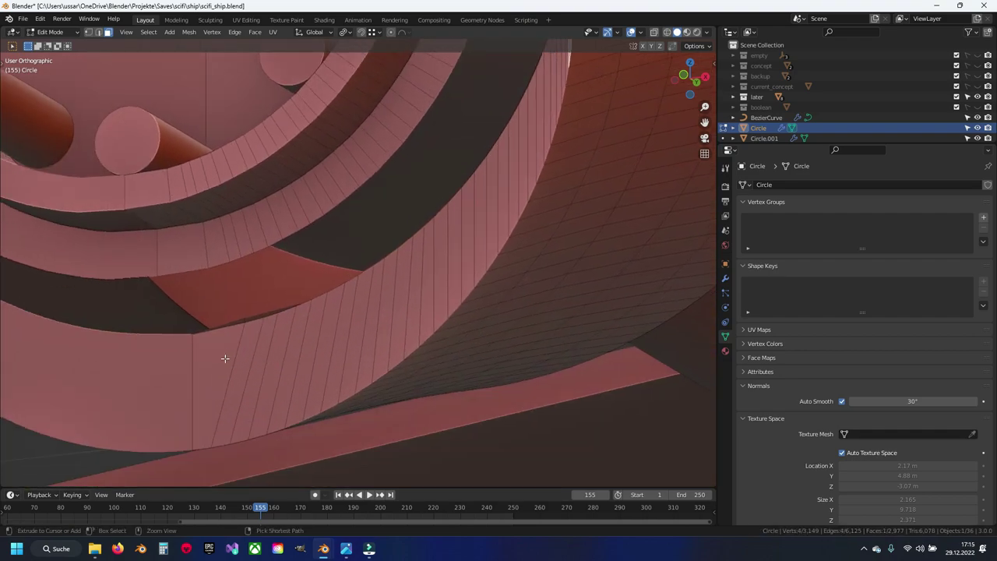
left_click(250, 350, "ctrl")
key("x")
left_click(432, 227)
mouse_move(432, 227)
middle_mouse_down()
mouse_move(371, 395)
mouse_move(421, 273)
middle_mouse_up()
scroll(414, 285, "up", 3)
scroll(520, 334, "up", 4)
key("ctrl+s")
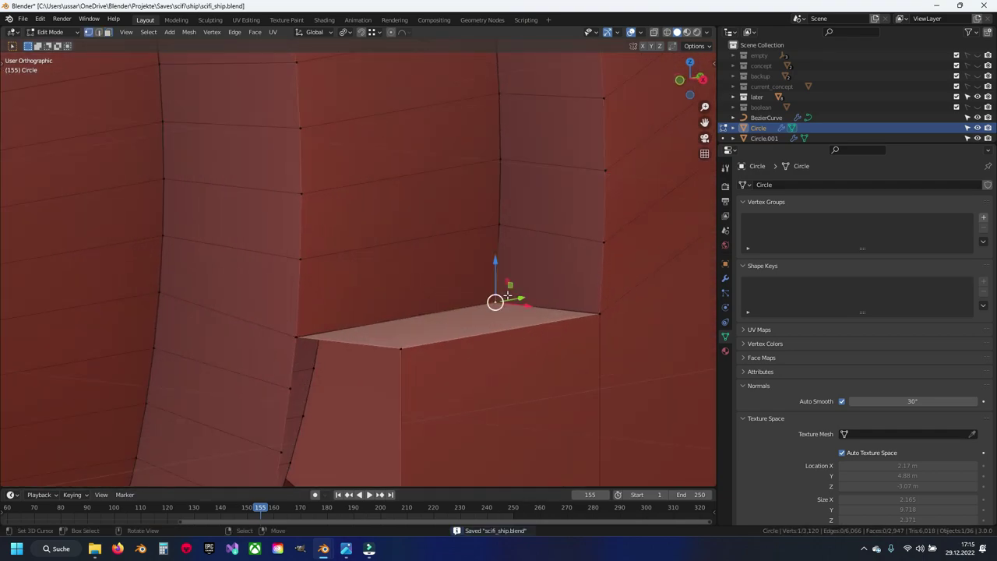
Nudge a corner vertex into place, merge overlapping vertices (removing two), and save
left_click_drag(496, 302, 496, 301)
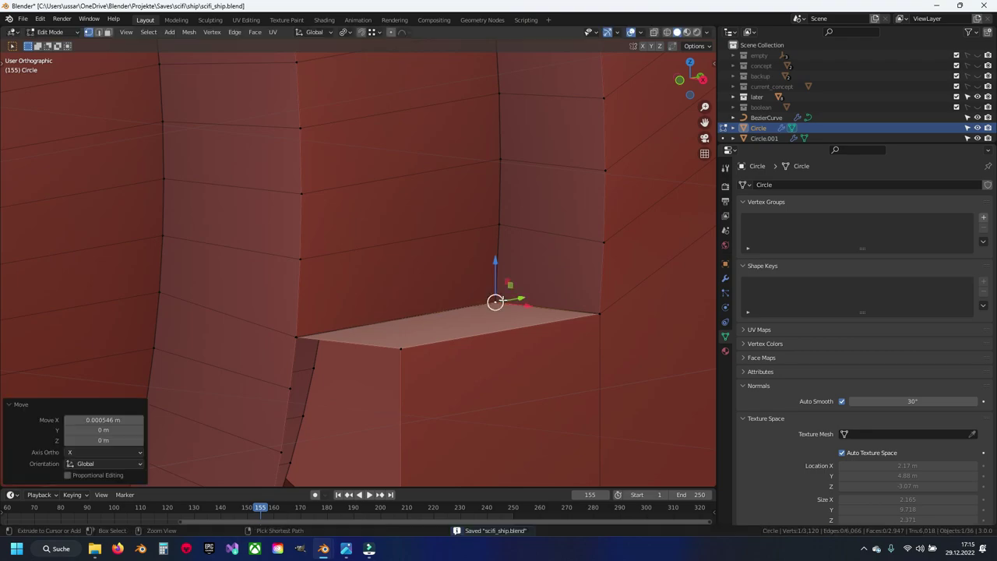
left_click(297, 337)
left_click_drag(297, 337, 297, 337)
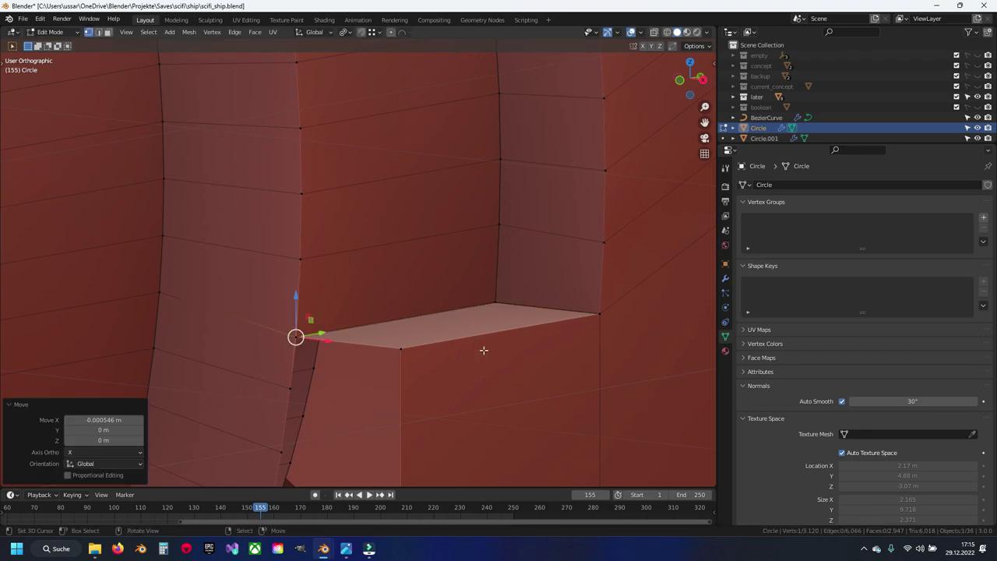
key("a")
key("m")
left_click(386, 314)
key("alt+a")
mouse_move(378, 262)
middle_mouse_down()
mouse_move(389, 351)
mouse_move(354, 293)
middle_mouse_up()
mouse_move(370, 350)
middle_mouse_down()
mouse_move(414, 236)
mouse_move(412, 274)
mouse_move(450, 164)
mouse_move(397, 312)
mouse_move(452, 231)
mouse_move(275, 315)
middle_mouse_up()
key("ctrl+s")
Cut across the nozzle ring faces, repeating the cut three times with Shift+R
left_click(272, 273)
middle_click_drag(272, 272, 272, 408)
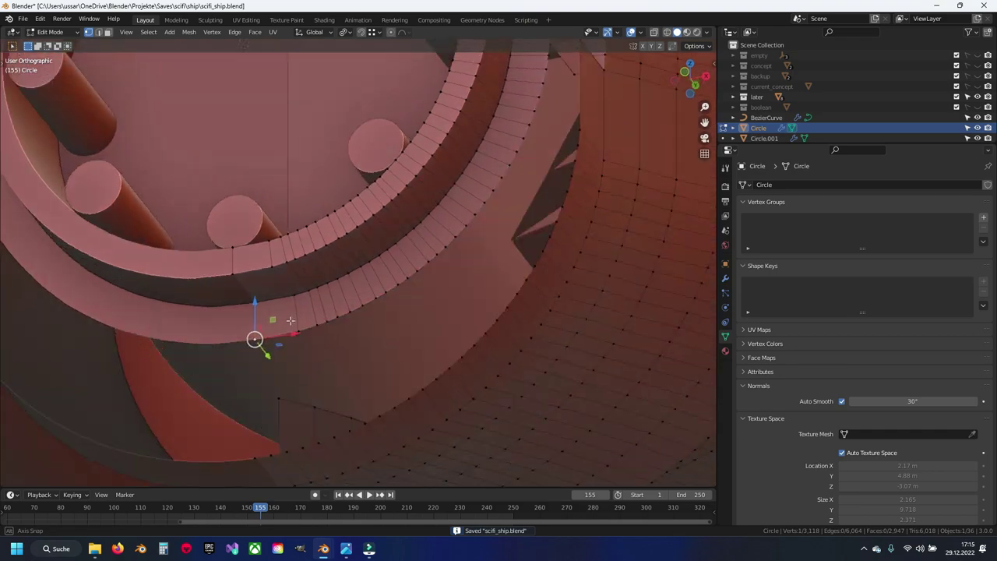
mouse_move(303, 270)
middle_mouse_down()
mouse_move(289, 296)
mouse_move(352, 312)
middle_mouse_up()
left_click(292, 316, "shift")
key("j")
key("shift+r")
key("shift+r")
key("shift+r")
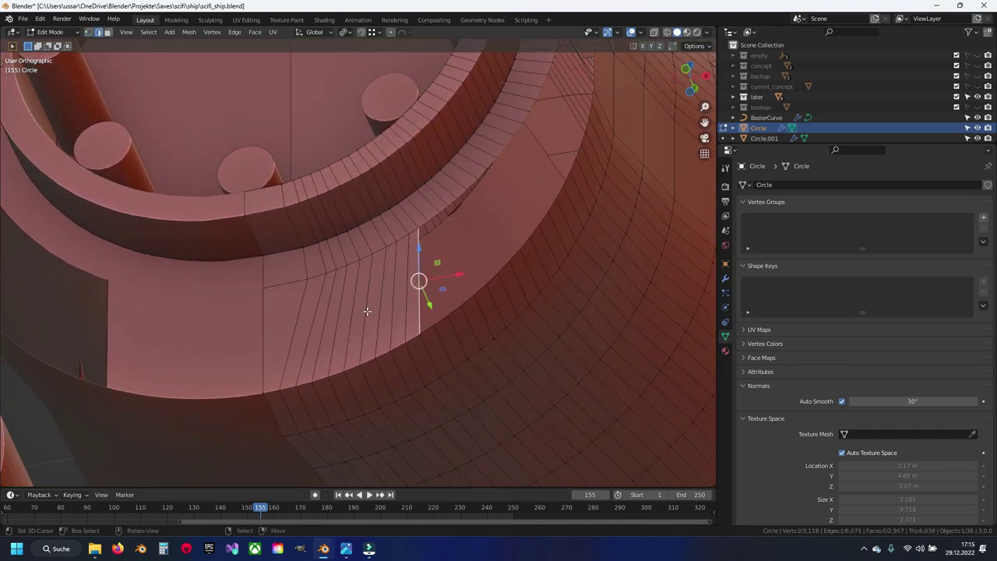
key("shift+r")
key("shift+r")
key("shift+r")
key("shift+r")
key("shift+r")
key("shift+r")
key("shift+r")
key("shift+r")
key("shift+r")
key("shift+r")
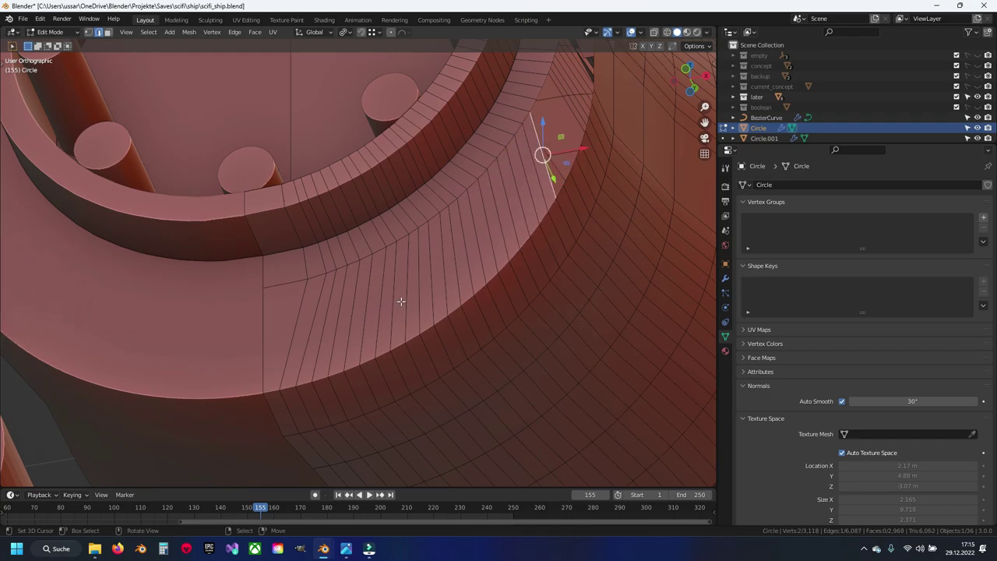
key("shift+r")
middle_click_drag(403, 300, 437, 349)
mouse_move(496, 326)
middle_mouse_down()
mouse_move(538, 250)
mouse_move(433, 386)
middle_mouse_up()
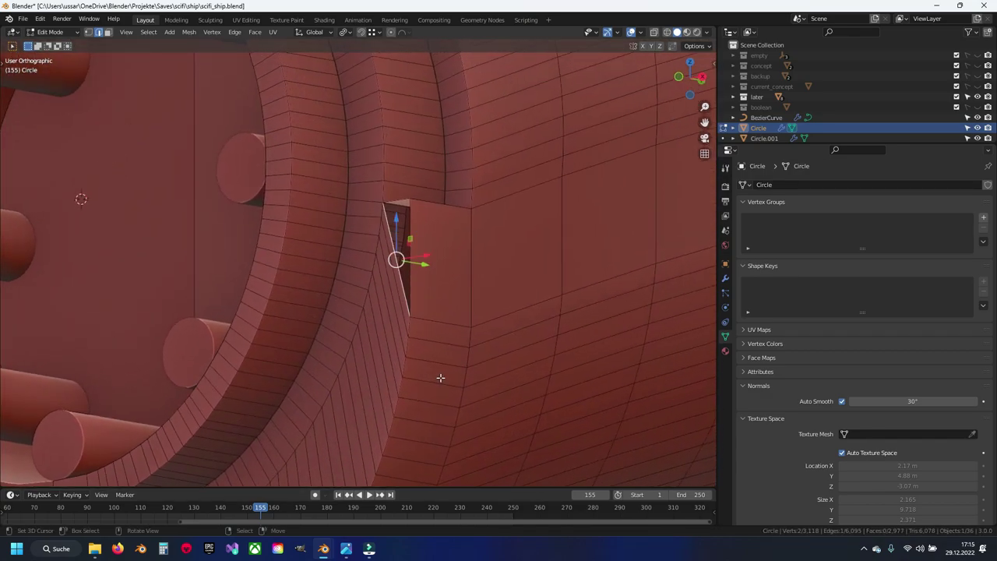
Check the nozzle in Object Mode, save scifi_ship.blend, and return to Edit Mode
key("Tab")
scroll(392, 346, "down", 5)
mouse_move(392, 345)
middle_mouse_down()
mouse_move(379, 345)
mouse_move(486, 345)
mouse_move(475, 336)
mouse_move(416, 382)
mouse_move(270, 356)
mouse_move(430, 303)
mouse_move(405, 316)
middle_mouse_up()
key("ctrl+s")
scroll(422, 345, "up", 3)
scroll(474, 336, "down", 2)
key("Tab")
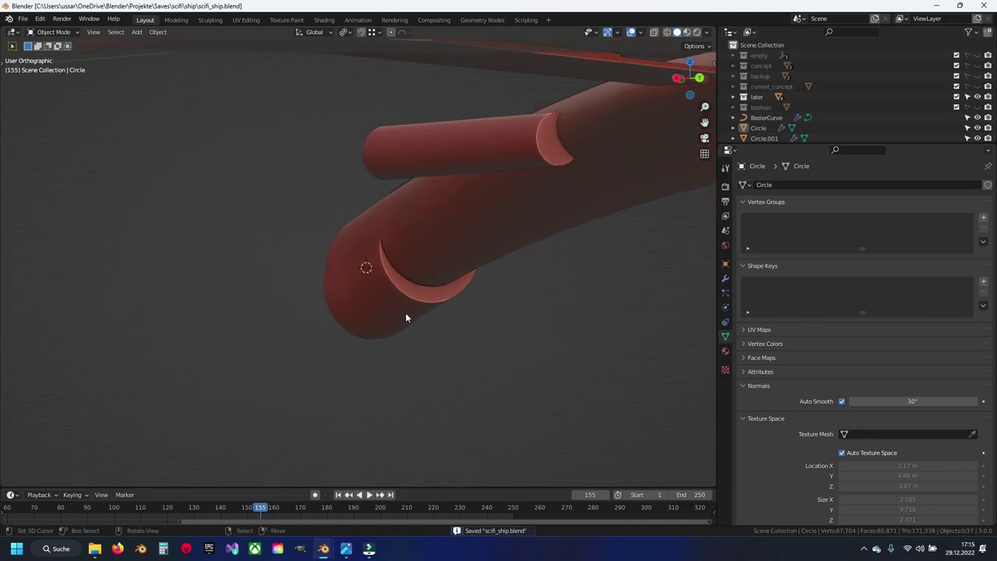
Bevel the notch edge loop with a narrow width
scroll(469, 337, "up", 5)
middle_click_drag(469, 338, 469, 343, "shift")
scroll(388, 246, "up", 3)
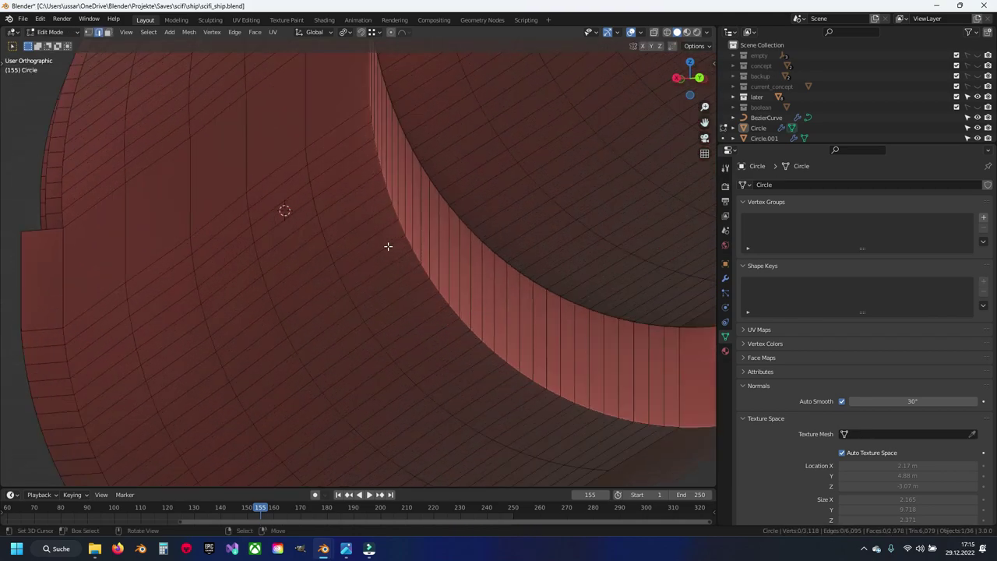
scroll(493, 398, "down", 3)
mouse_move(406, 240)
middle_mouse_down()
mouse_move(493, 398)
mouse_move(552, 403)
middle_mouse_up()
key("Escape")
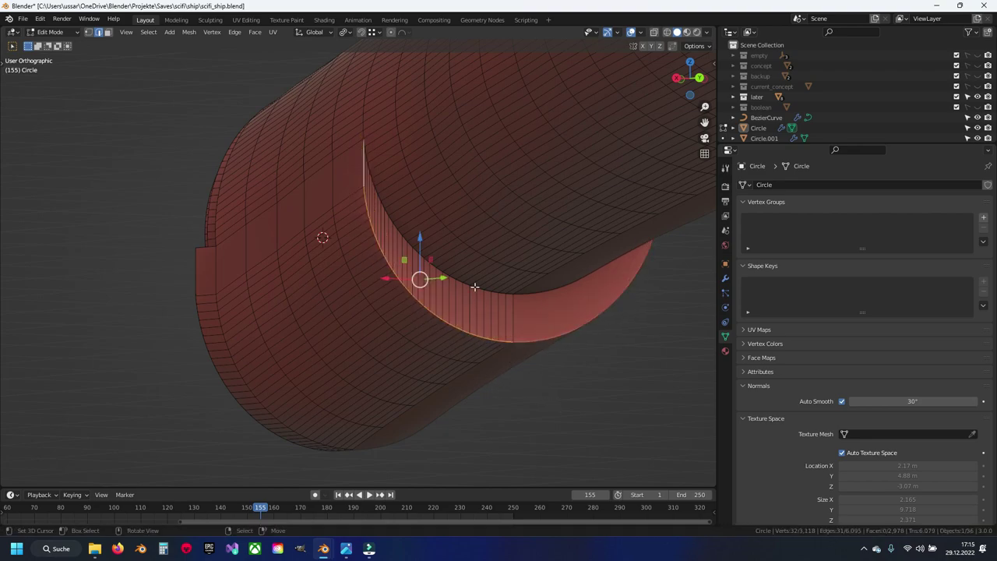
key("ctrl+b")
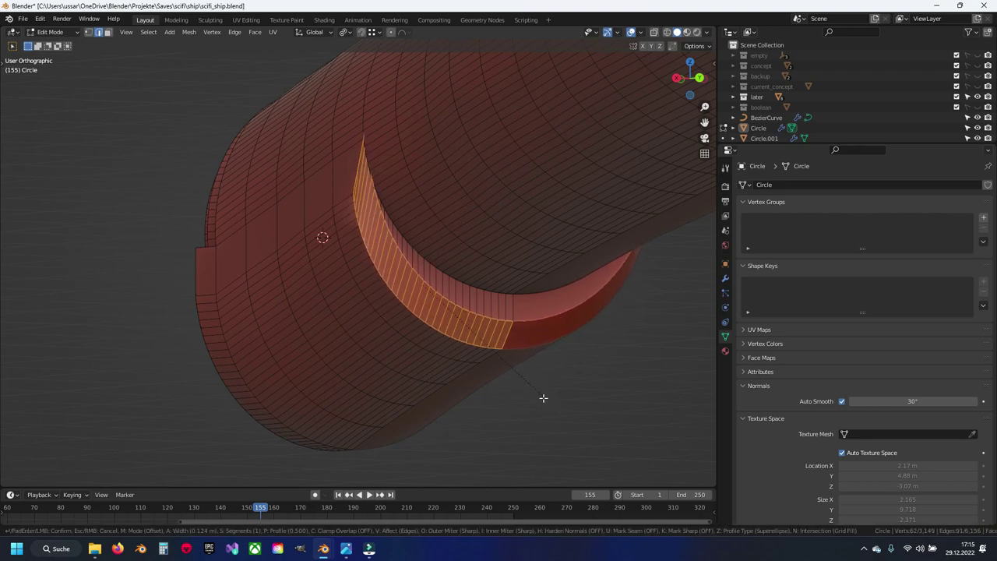
left_click(530, 381)
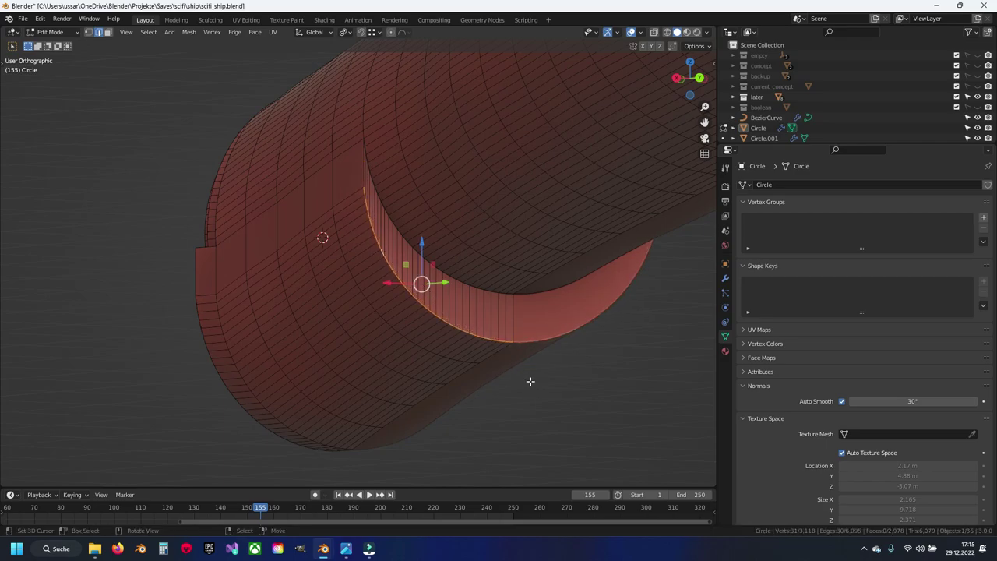
Move the bevelled loop along Y and edge-slide it to factor 0.713
mouse_move(406, 318)
middle_mouse_down()
mouse_move(494, 272)
mouse_move(460, 278)
middle_mouse_up()
key("g")
key("y")
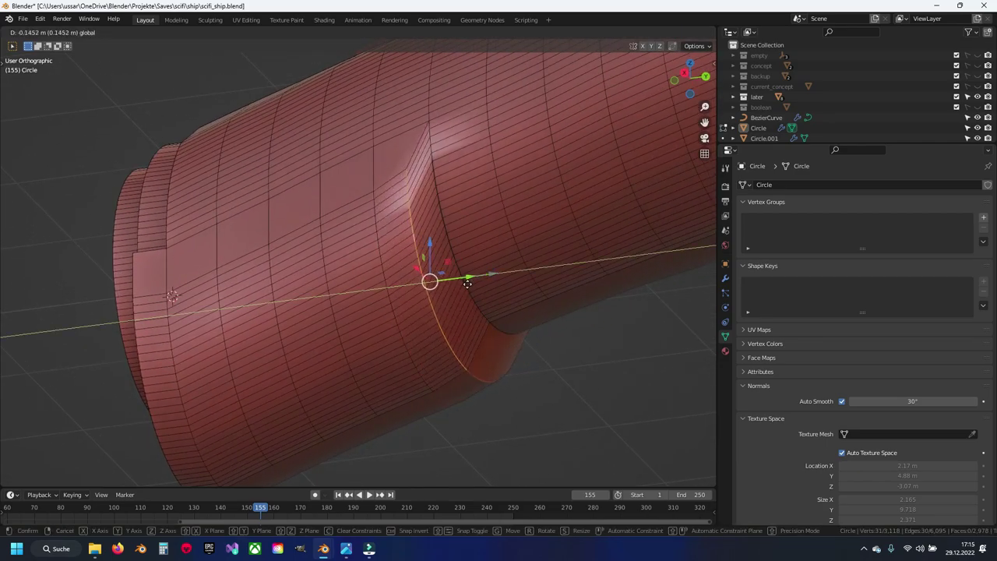
left_click(467, 285)
key("KP_3")
scroll(535, 302, "up", 2)
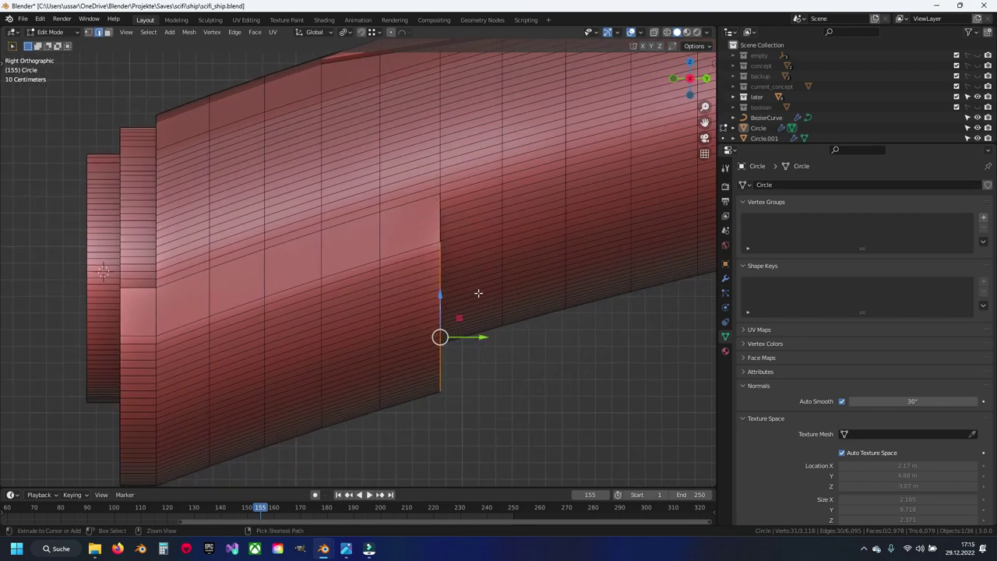
key("g")
key("g")
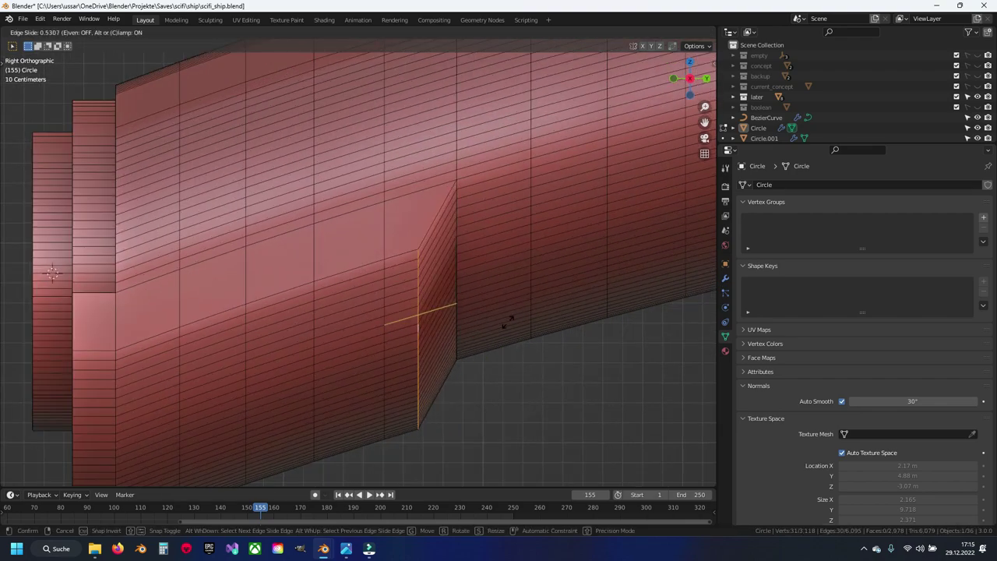
left_click(497, 327)
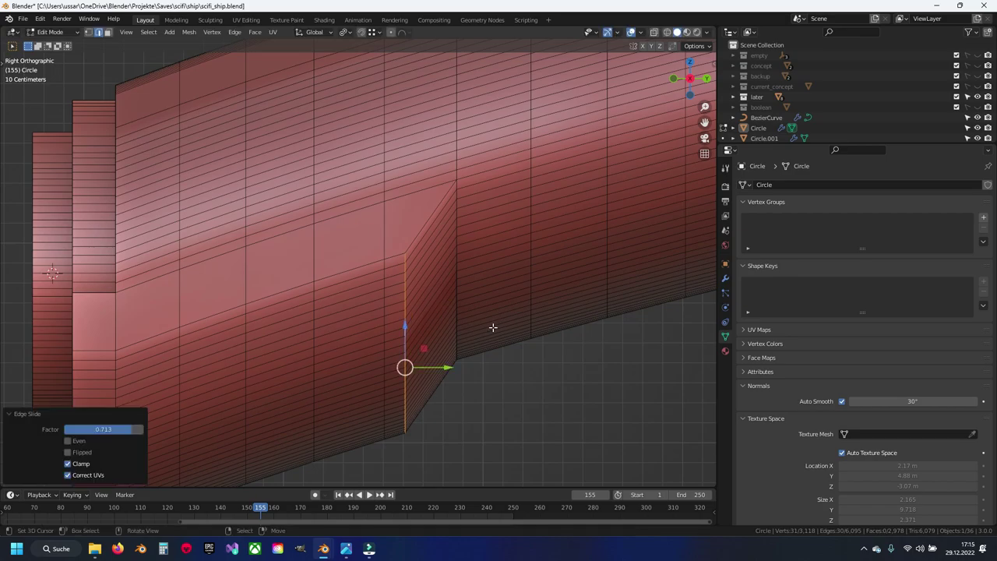
Mark the slid edge loop sharp and check the crisp crease in Object Mode
key("Tab")
mouse_move(492, 330)
middle_mouse_down()
mouse_move(452, 340)
mouse_move(379, 306)
mouse_move(433, 317)
middle_mouse_up()
key("Tab")
scroll(413, 304, "up", 5)
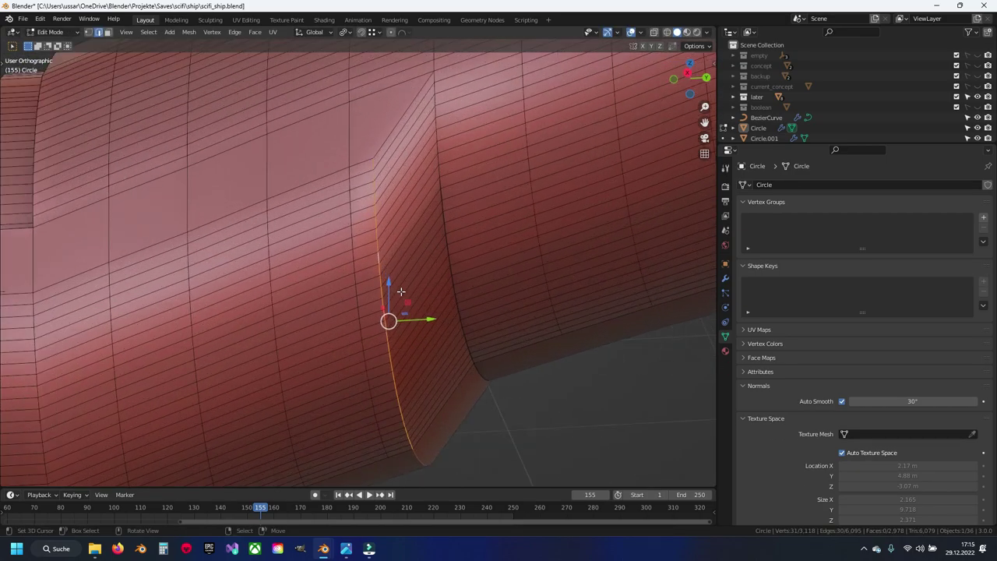
key("ctrl+e")
left_click(445, 286)
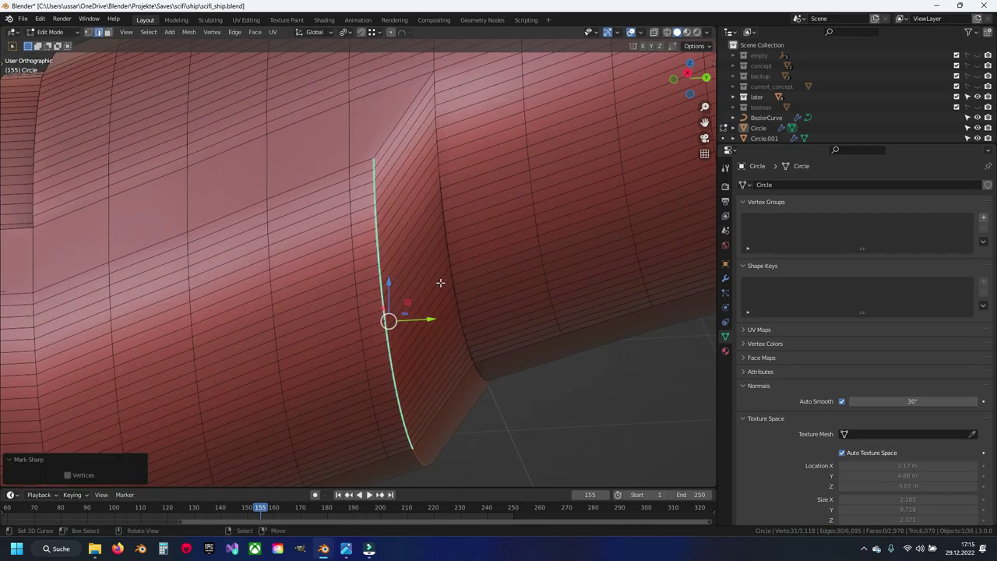
key("Tab")
scroll(454, 291, "down", 5)
scroll(455, 295, "up", 2)
scroll(420, 302, "up", 3)
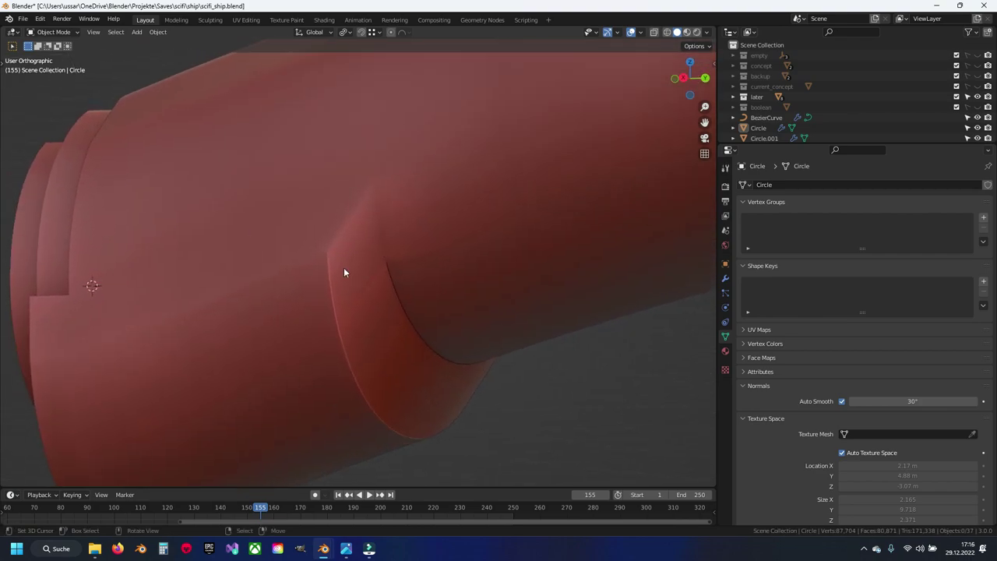
Mark the selected step edges sharp and inspect the tube end's shading
key("Tab")
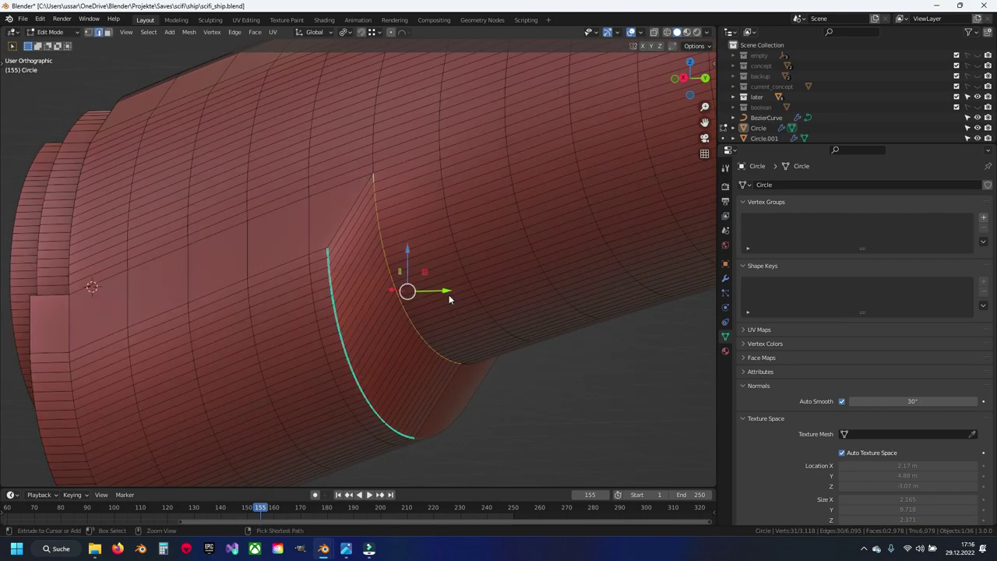
key("ctrl+e")
left_click(449, 295)
key("Tab")
scroll(403, 301, "down", 4)
mouse_move(403, 301)
middle_mouse_down()
mouse_move(448, 316)
mouse_move(531, 300)
mouse_move(621, 304)
mouse_move(605, 258)
mouse_move(457, 304)
middle_mouse_up()
scroll(452, 288, "up", 3)
Mark more step edges sharp, then select the edge path along the step outline
key("Tab")
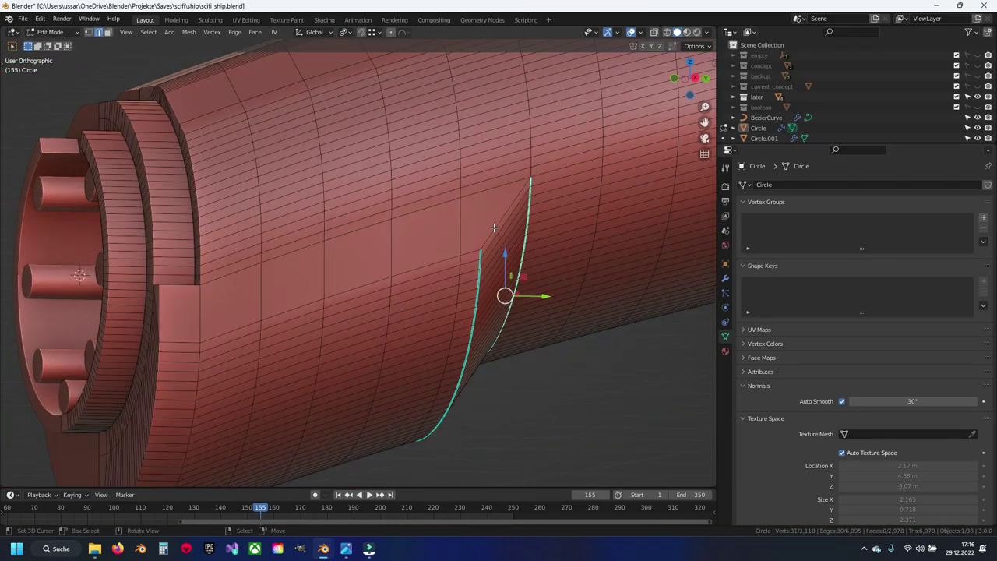
key("ctrl+e")
left_click(407, 296)
key("Tab")
scroll(398, 310, "down", 3)
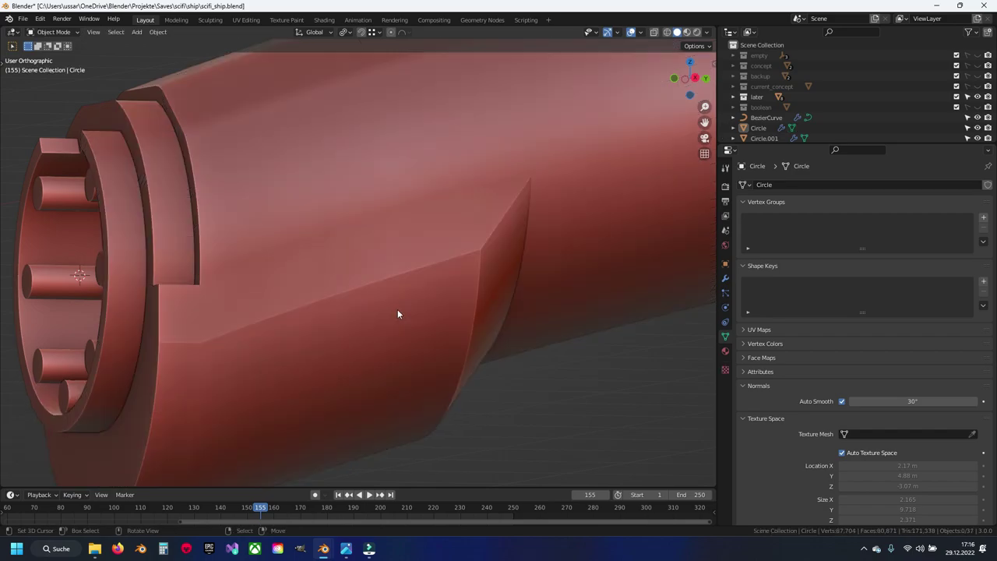
mouse_move(397, 309)
middle_mouse_down()
mouse_move(383, 343)
mouse_move(445, 350)
mouse_move(396, 341)
middle_mouse_up()
scroll(372, 331, "up", 2)
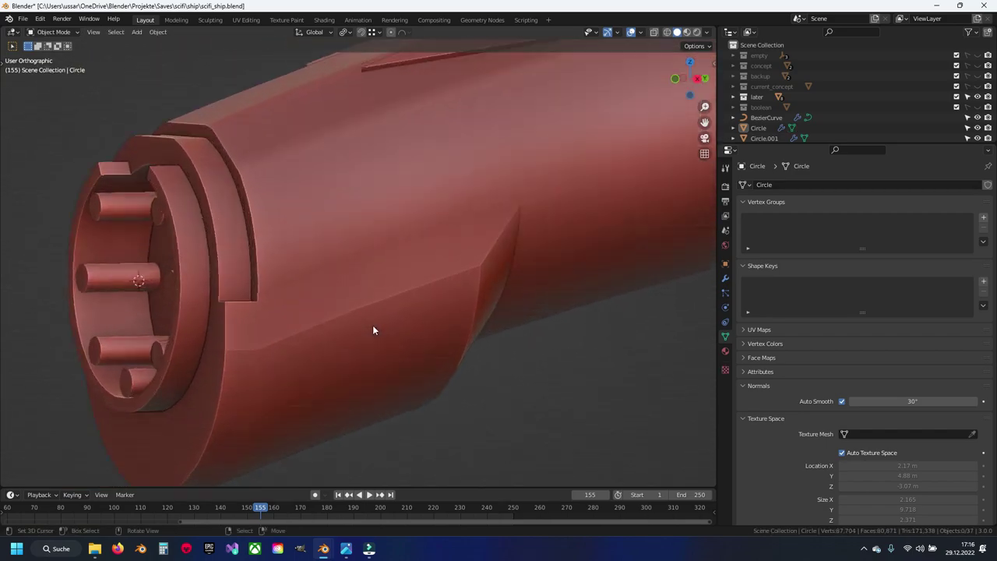
key("Tab")
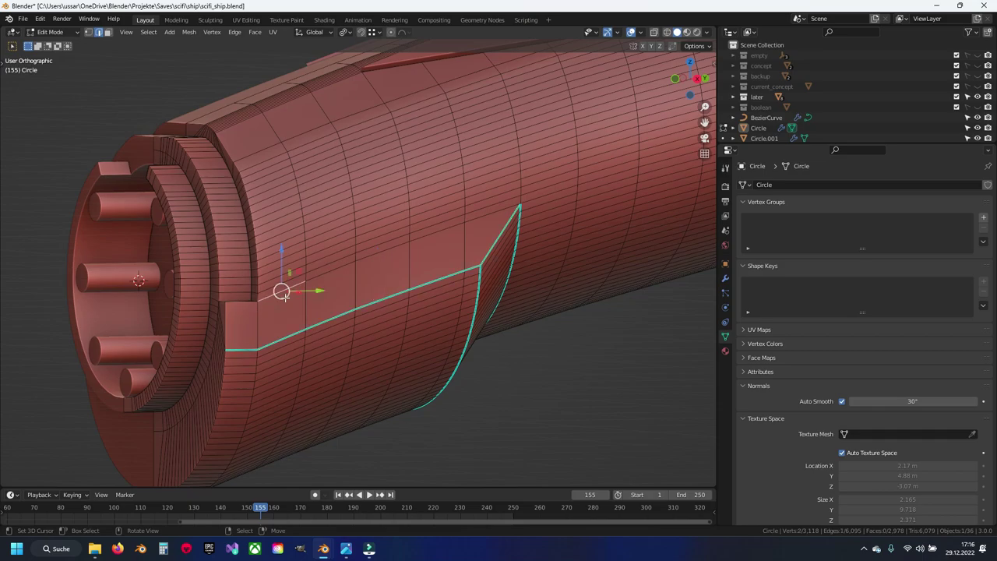
left_click(488, 229, "ctrl")
key("ctrl+e")
Select the two side tubes and apply Shade Smooth
mouse_move(375, 316)
middle_mouse_down()
mouse_move(514, 302)
mouse_move(541, 309)
mouse_move(534, 318)
mouse_move(320, 305)
mouse_move(405, 319)
mouse_move(400, 274)
mouse_move(449, 269)
middle_mouse_up()
scroll(406, 314, "up", 2)
scroll(396, 295, "down", 3)
mouse_move(410, 204)
middle_mouse_down()
mouse_move(404, 302)
mouse_move(415, 277)
mouse_move(384, 277)
mouse_move(411, 284)
mouse_move(345, 308)
mouse_move(483, 331)
mouse_move(460, 143)
mouse_move(474, 253)
middle_mouse_up()
left_click(455, 264)
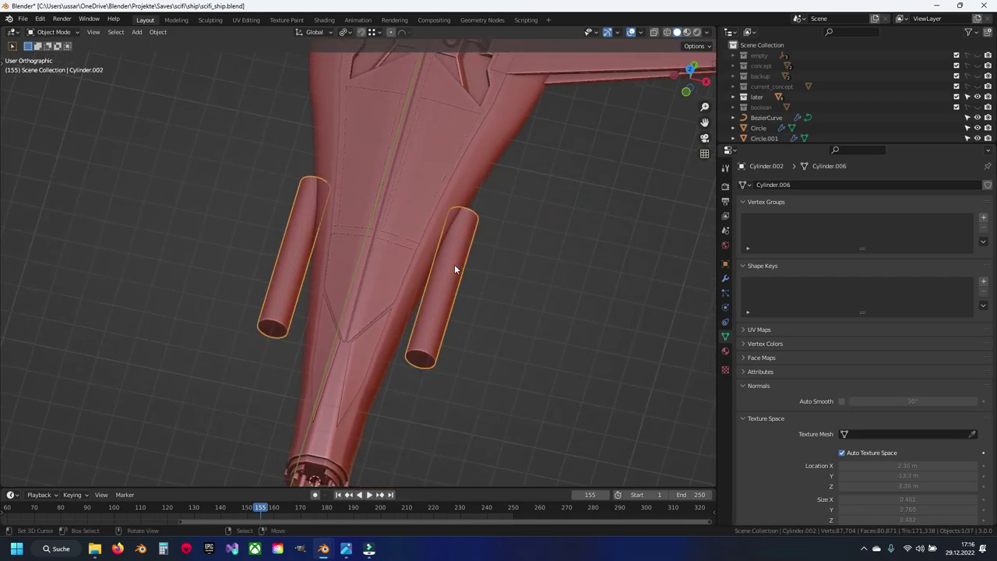
right_click(455, 264)
left_click(446, 280)
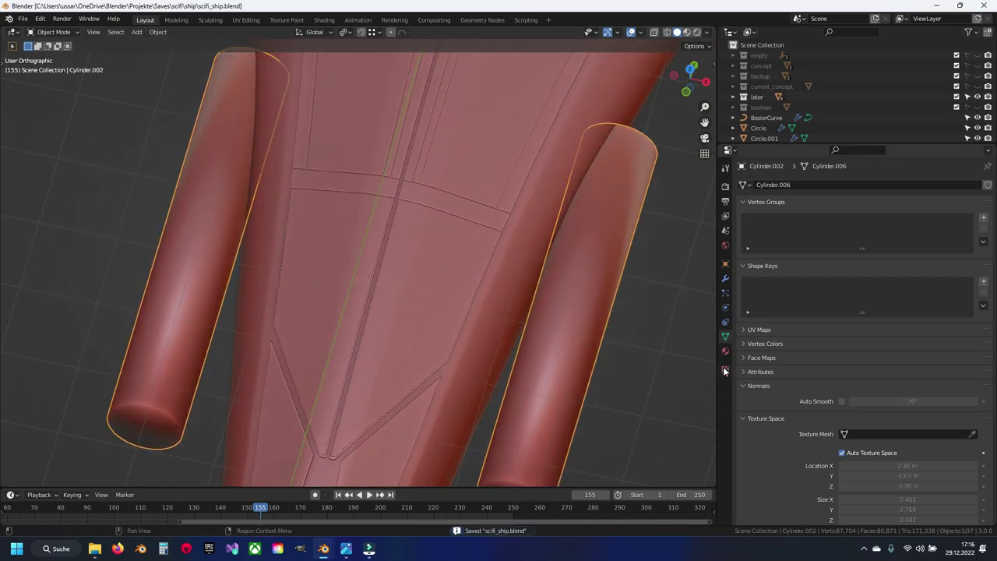
Enable Auto Smooth at 30°, switch to top view, and save scifi_ship.blend
left_click(841, 401)
scroll(686, 346, "down", 3)
scroll(397, 352, "down", 3)
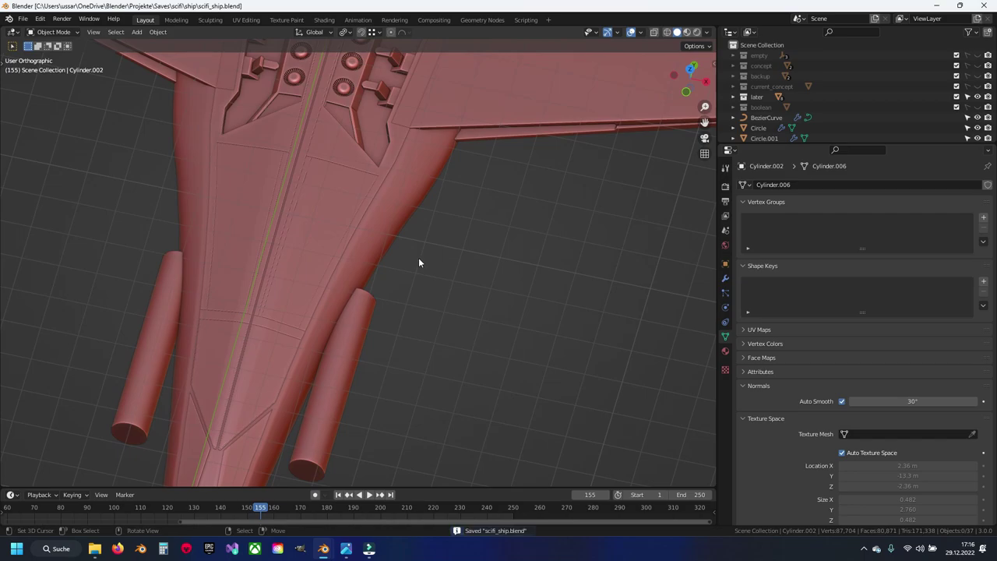
mouse_move(419, 257)
middle_mouse_down()
mouse_move(323, 182)
mouse_move(371, 206)
mouse_move(443, 303)
middle_mouse_up()
key("KP_7")
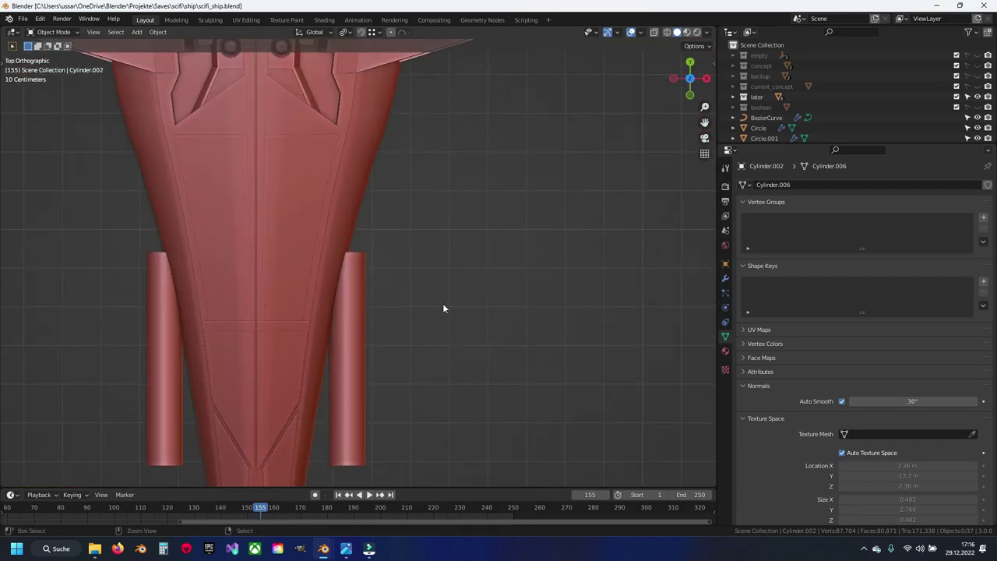
key("ctrl+s")
middle_click_drag(375, 173, 409, 226, "shift")
scroll(421, 241, "down", 3)
Add a new plane mesh and place it over the right wing
scroll(414, 245, "up", 1)
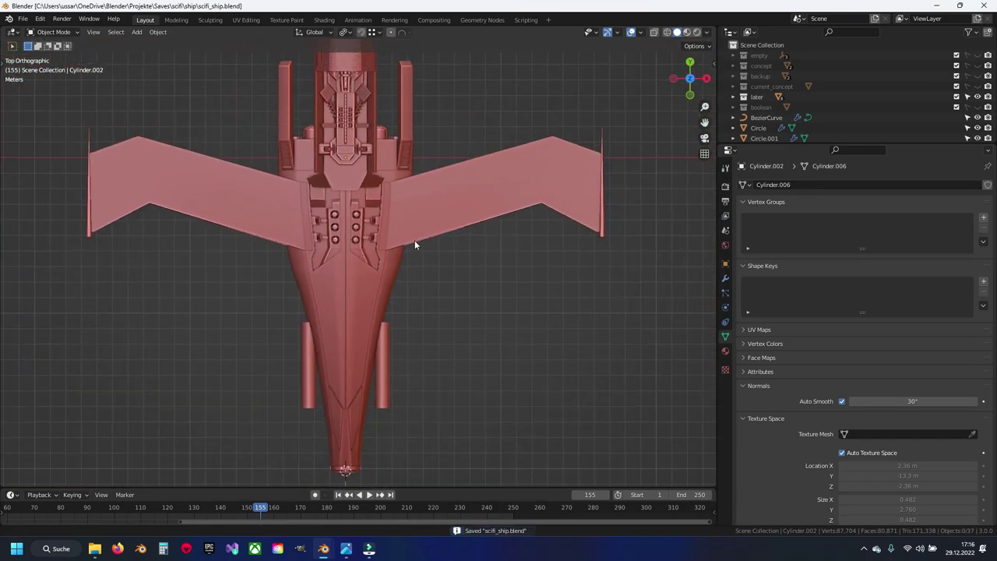
scroll(414, 245, "up", 1)
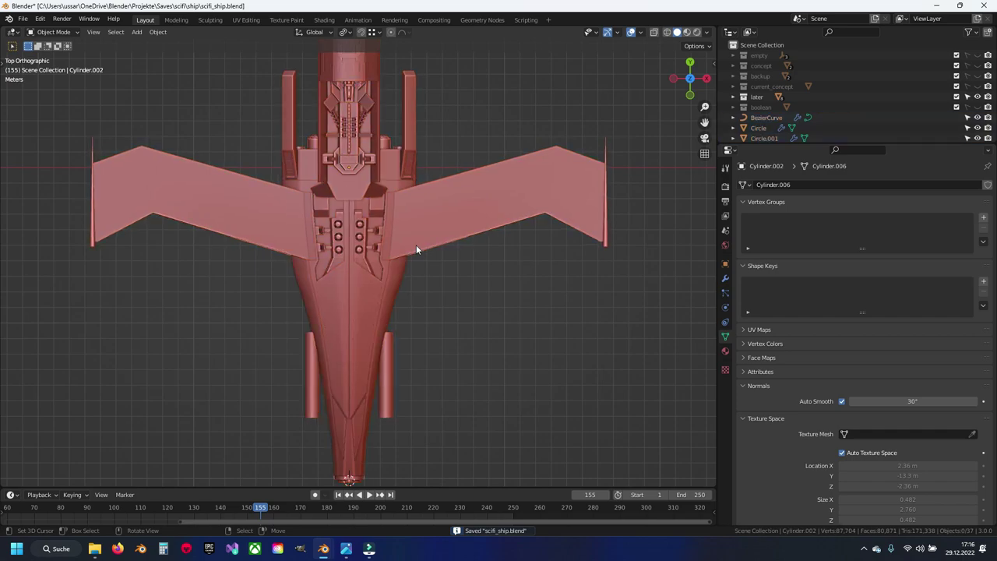
key("shift+s")
key("Escape")
key("shift+a")
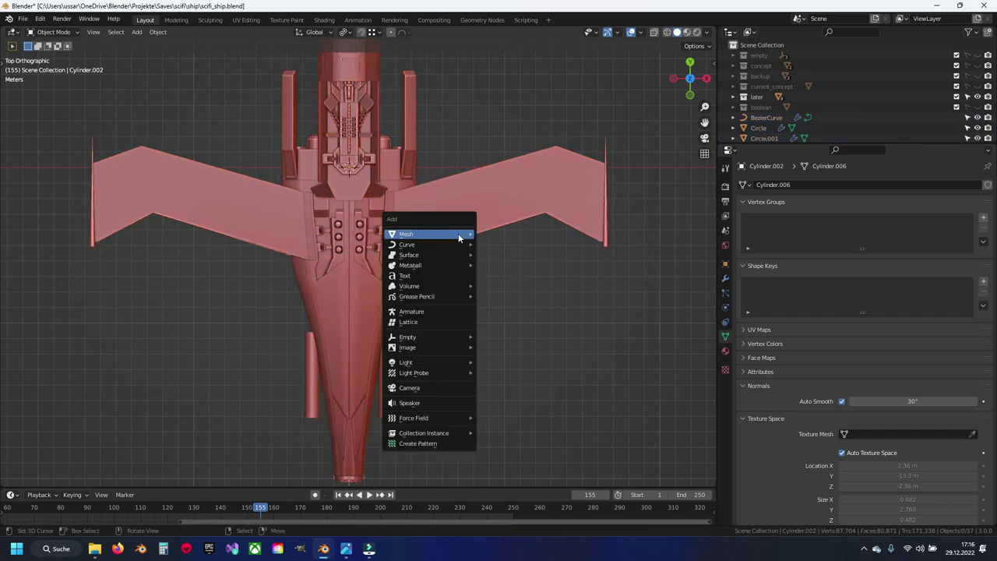
mouse_move(429, 234)
left_click(499, 234)
key("Tab")
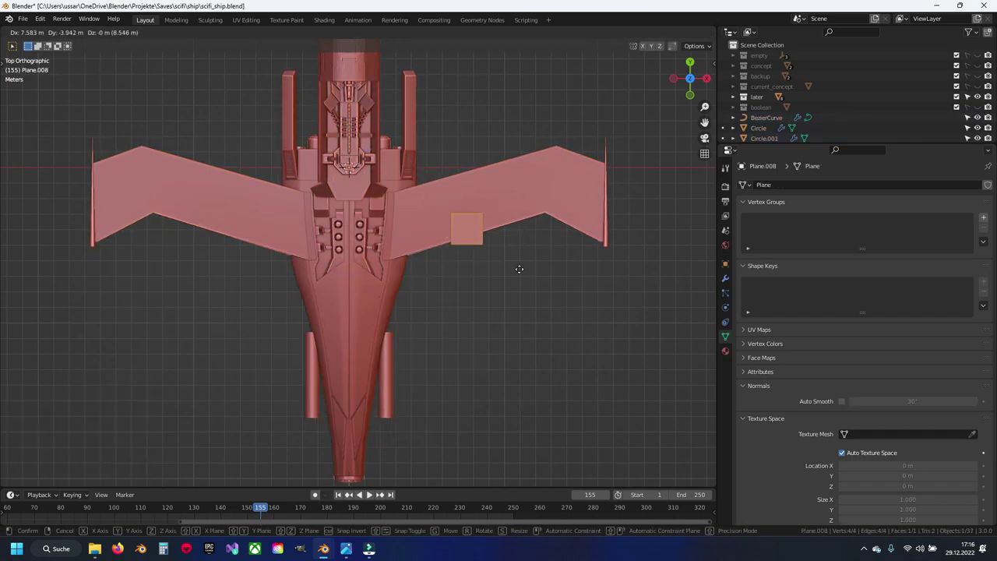
left_click(455, 295)
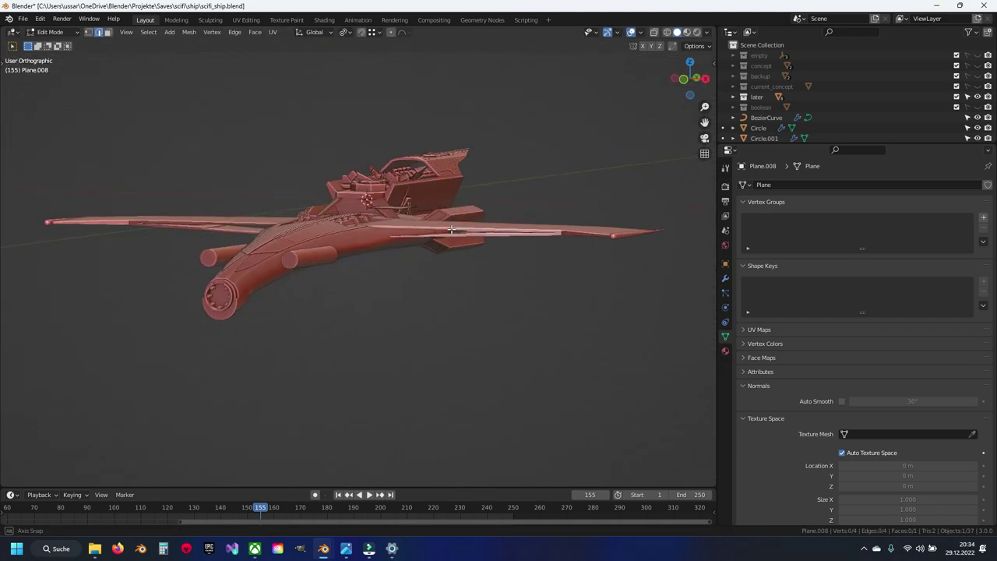
Select the wing object Circle.005 and enter Edit Mode on it
mouse_move(390, 234)
middle_mouse_down()
mouse_move(429, 233)
mouse_move(462, 279)
mouse_move(483, 286)
mouse_move(401, 272)
middle_mouse_up()
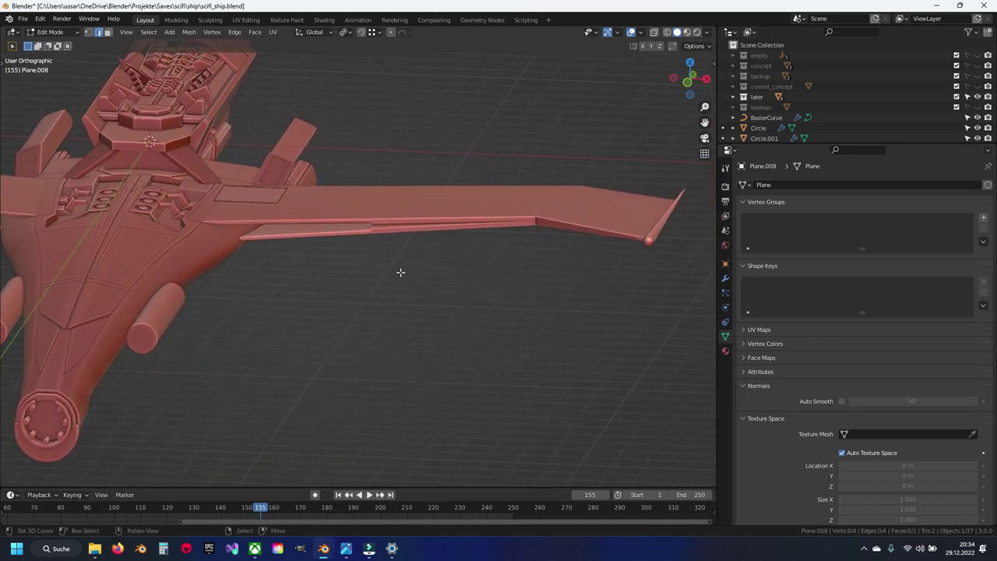
scroll(390, 241, "up", 5)
left_click(399, 201)
key("Tab")
In front X-ray view, box-select all of the wing's vertices
key("KP_1")
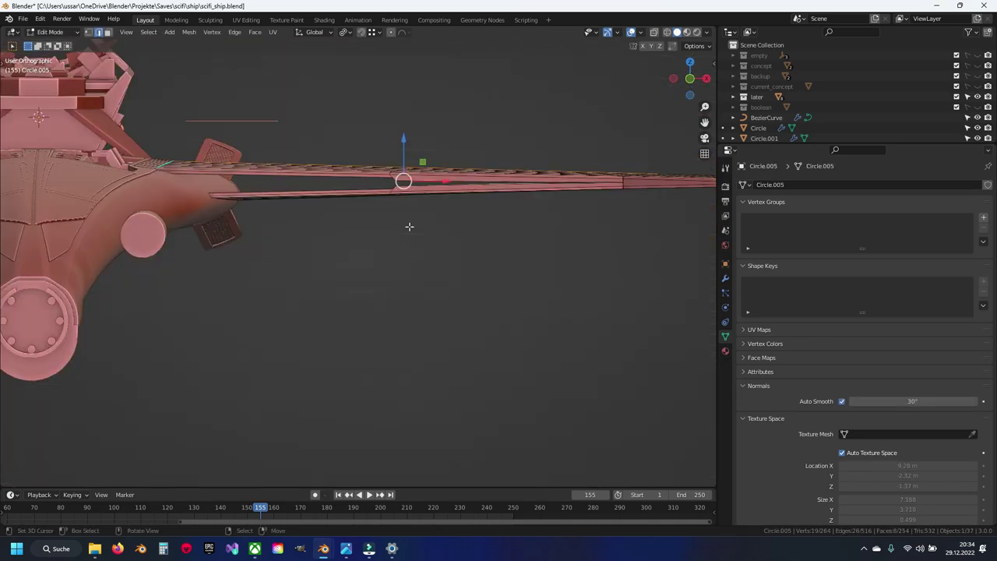
key("shift+z")
scroll(409, 226, "down", 2)
middle_click_drag(409, 226, 353, 226, "shift")
key("alt+a")
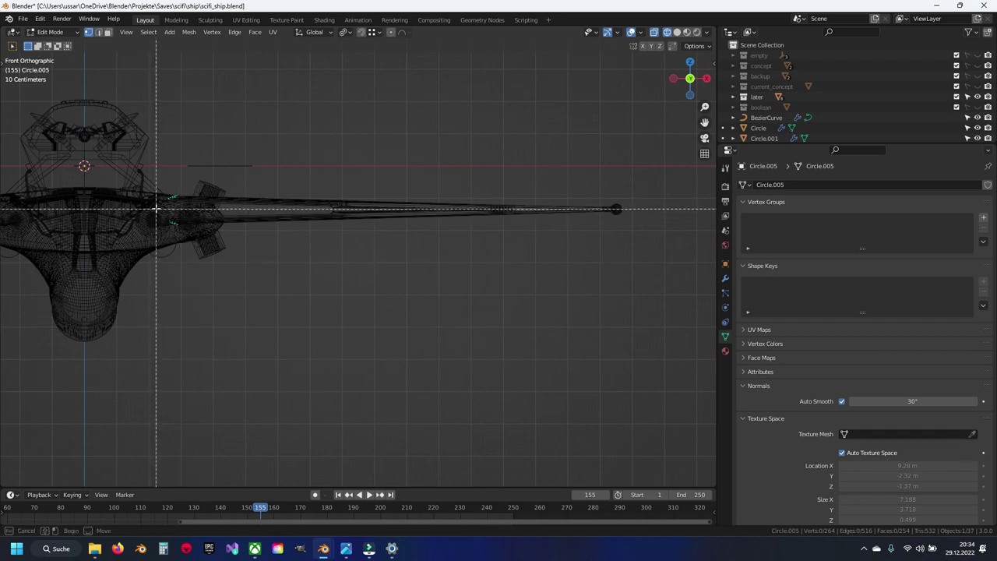
left_click_drag(155, 208, 545, 289)
key("KP_Decimal")
Remove the boxy section and the wing's upper vertices from the selection
scroll(379, 251, "up", 2)
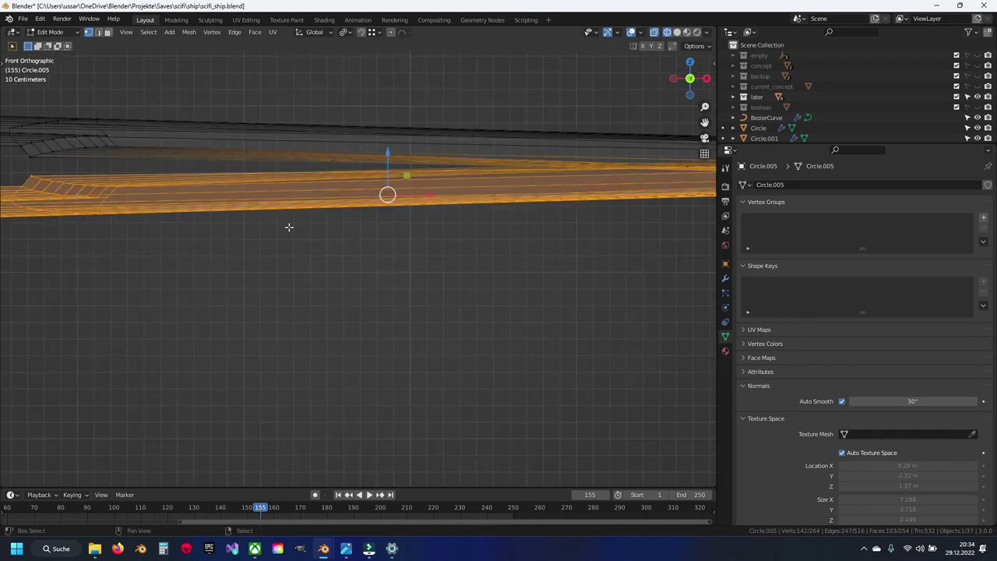
mouse_move(289, 227)
middle_mouse_down("shift")
mouse_move(537, 234)
mouse_move(428, 247)
mouse_move(538, 223)
mouse_move(433, 248)
mouse_move(444, 207)
mouse_move(207, 129)
middle_mouse_up("shift")
left_click_drag(204, 125, 627, 197, "ctrl")
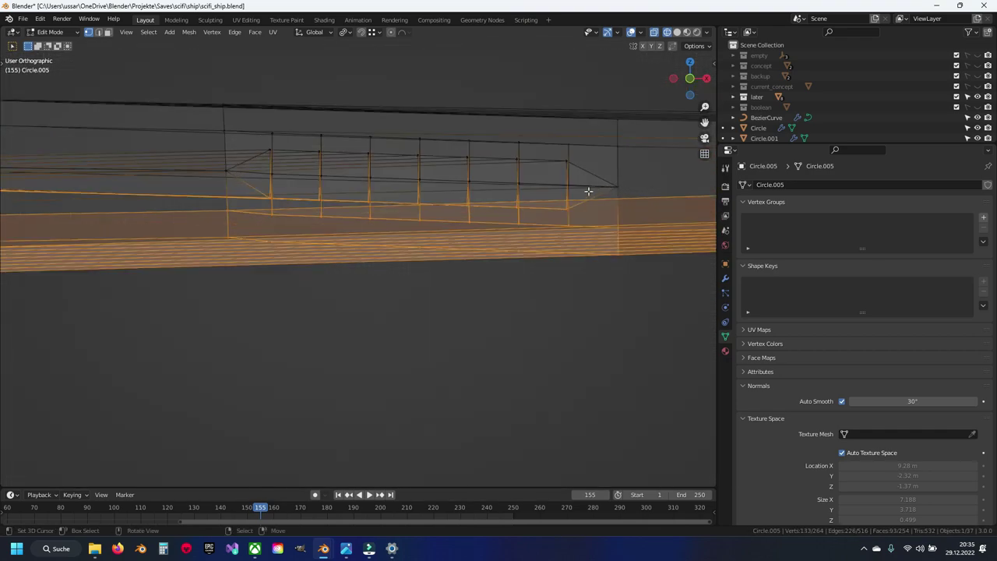
key("KP_1")
scroll(555, 193, "down", 2)
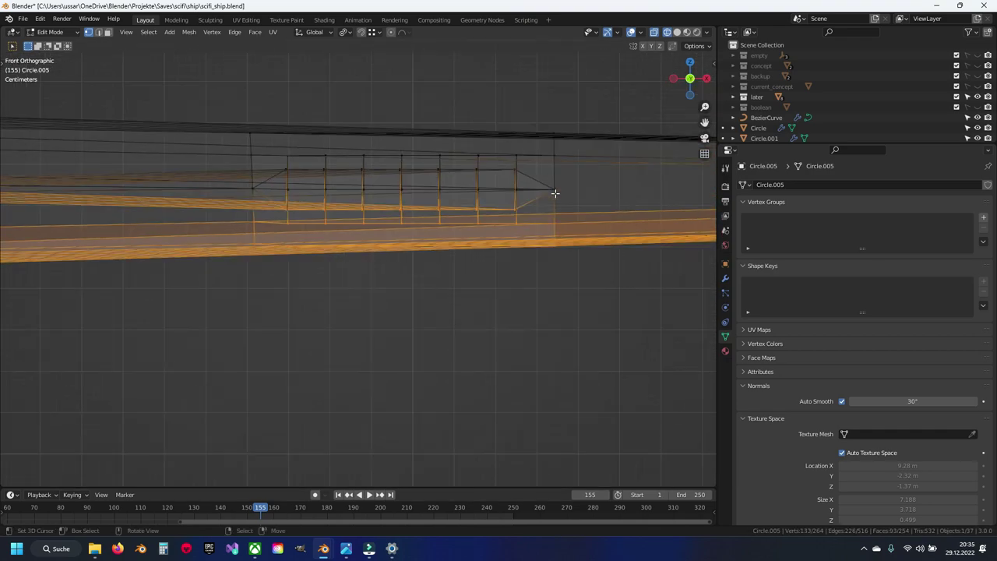
scroll(557, 195, "down", 3)
scroll(595, 227, "down", 3)
scroll(414, 235, "up", 5)
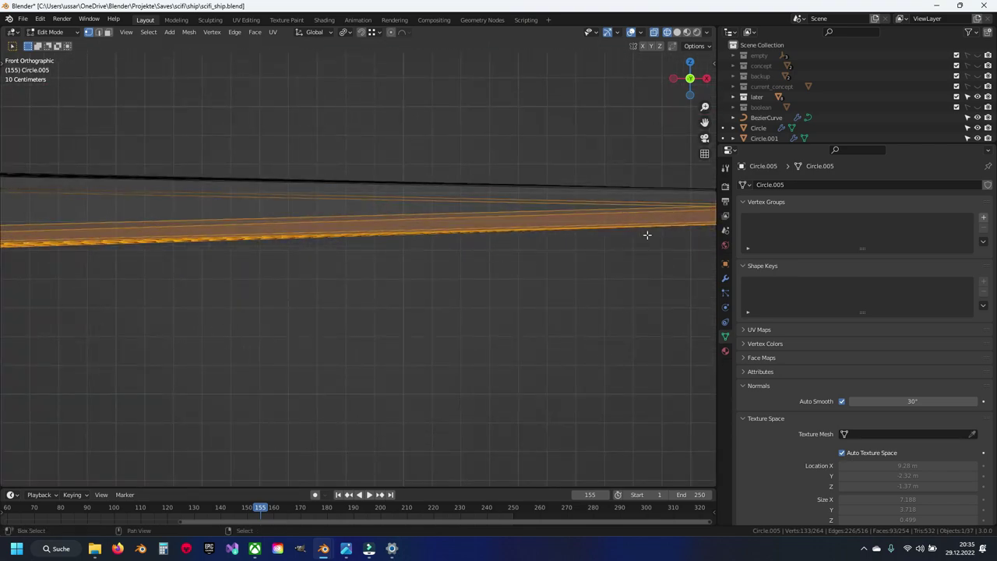
key("b")
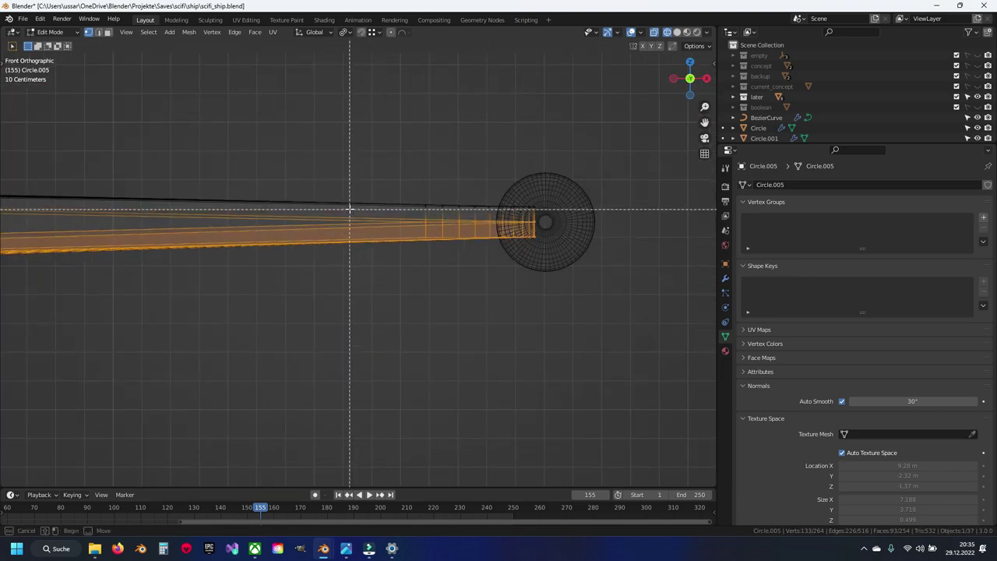
middle_click_drag(350, 209, 589, 229)
Check the remaining selection in solid view, then return to X-ray
scroll(538, 231, "up", 3)
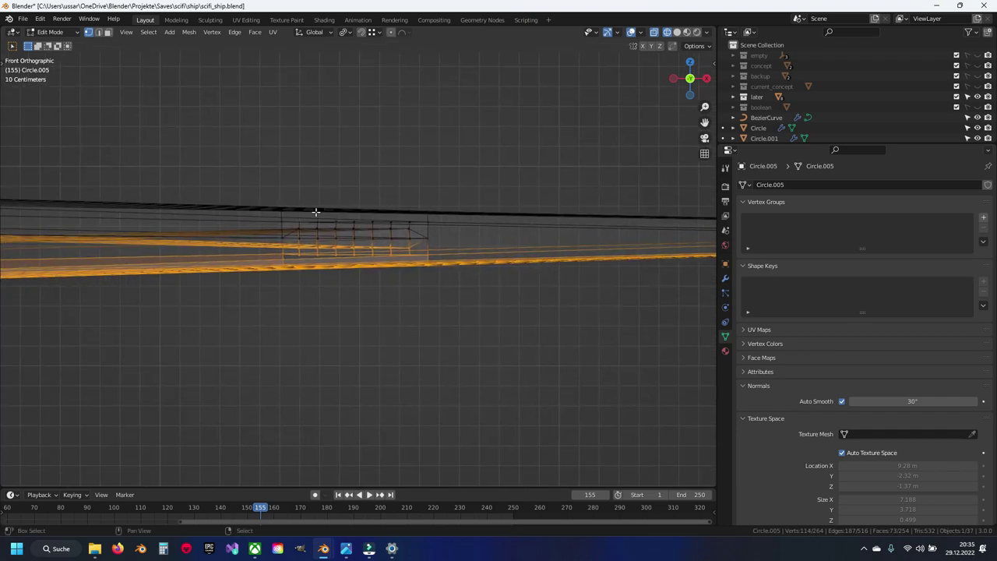
scroll(366, 226, "up", 2)
key("shift+z")
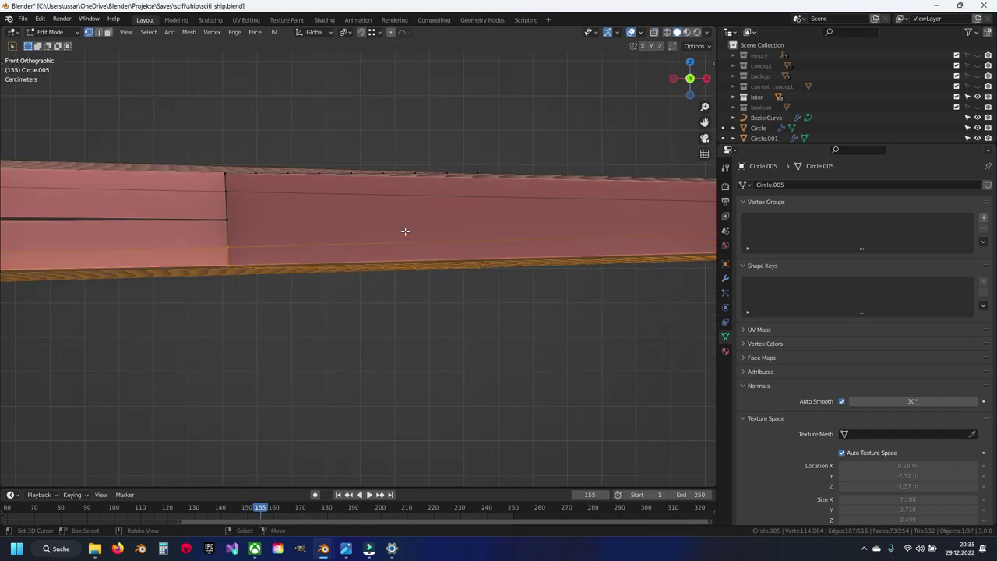
mouse_move(405, 231)
middle_mouse_down()
mouse_move(443, 249)
mouse_move(438, 262)
mouse_move(439, 236)
mouse_move(421, 247)
mouse_move(314, 207)
mouse_move(301, 247)
middle_mouse_up()
key("shift+z")
key("shift+z")
Select the narrow face strip along the wing by shortest path and delete its faces
right_click(439, 232)
left_click(438, 221)
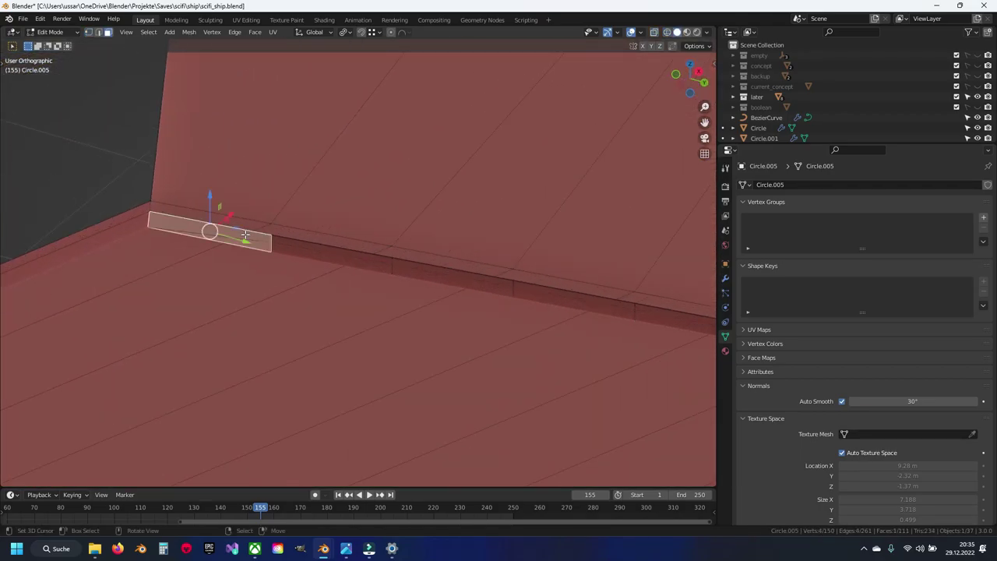
middle_click_drag(586, 304, 558, 311)
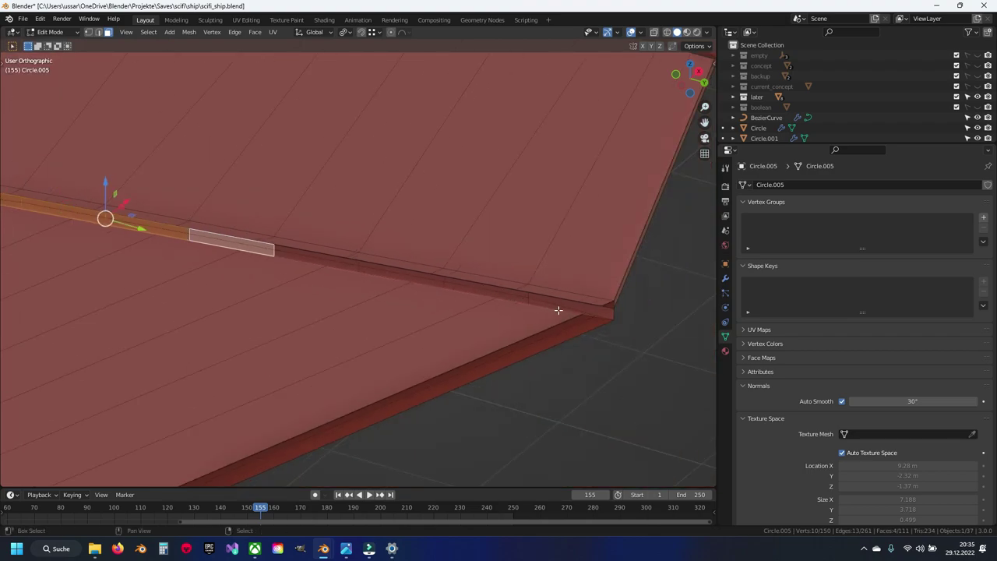
left_click(539, 296, "ctrl")
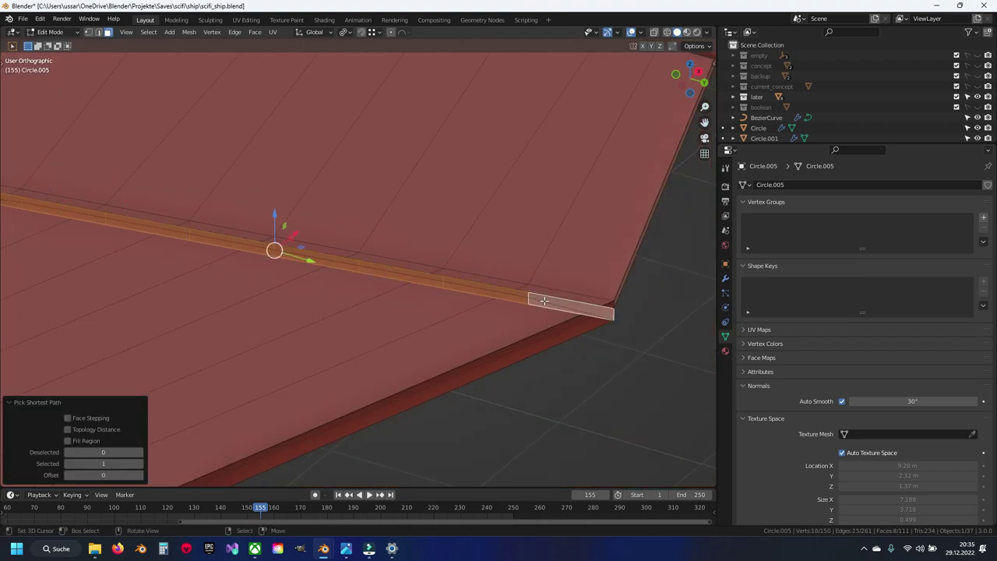
key("x")
left_click(539, 323)
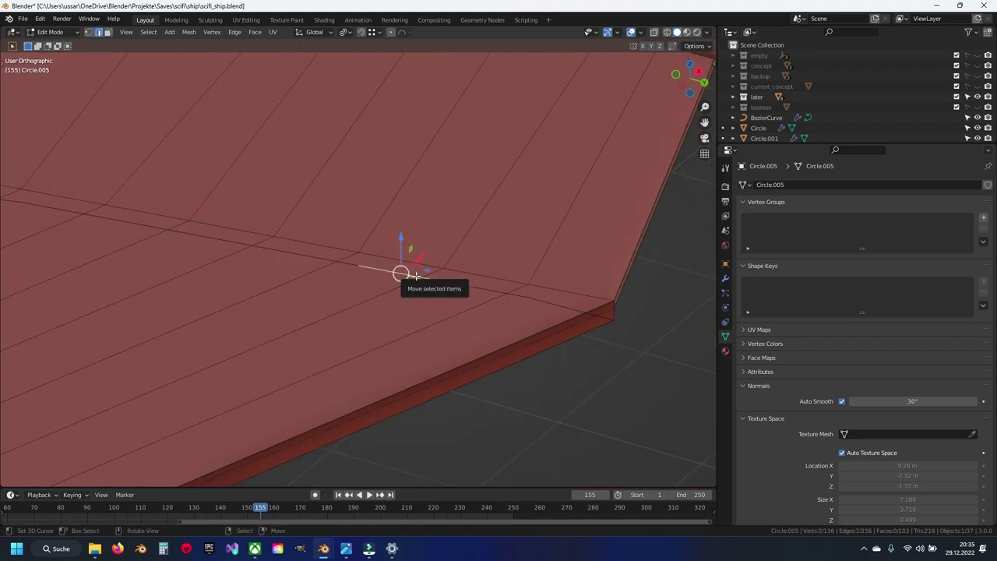
Delete the leftover edges and faces, reveal hidden parts, and save scifi_ship.blend
middle_click_drag(415, 276, 499, 265)
key("x")
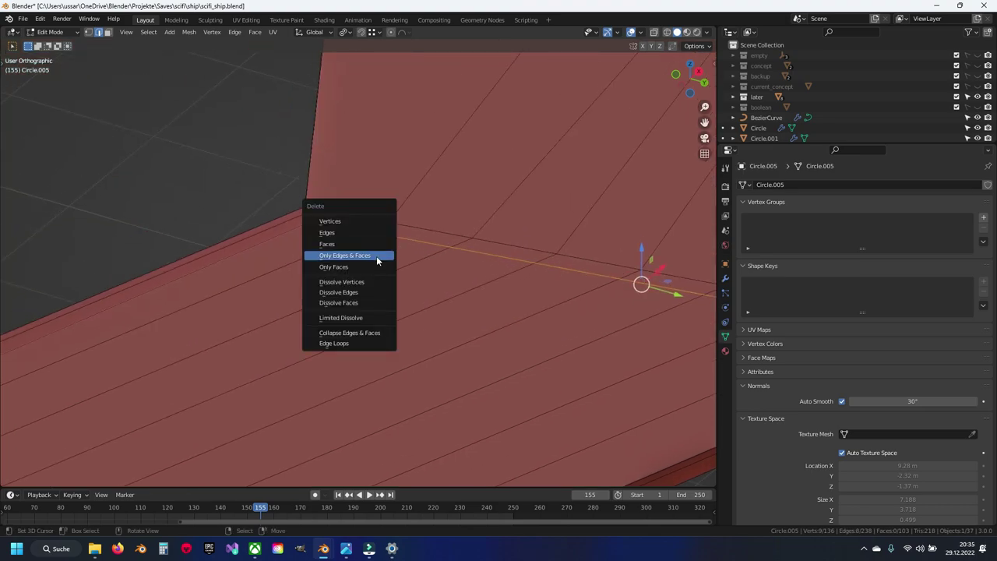
left_click(373, 242)
key("alt+h")
mouse_move(377, 236)
middle_mouse_down()
mouse_move(325, 257)
mouse_move(413, 292)
mouse_move(420, 309)
mouse_move(398, 335)
mouse_move(399, 234)
mouse_move(352, 276)
mouse_move(114, 294)
mouse_move(389, 262)
mouse_move(386, 287)
middle_mouse_up()
key("ctrl+s")
Select the whole separated trailing panel and lower it along Z
scroll(397, 285, "up", 2)
scroll(401, 262, "up", 3)
left_click(414, 281)
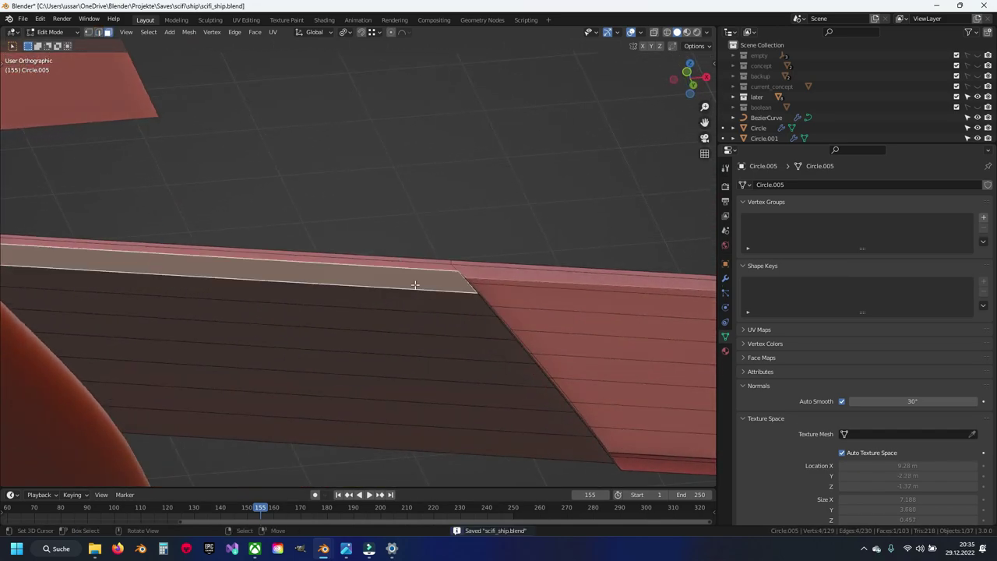
middle_click_drag(449, 352, 445, 286)
key("ctrl+l")
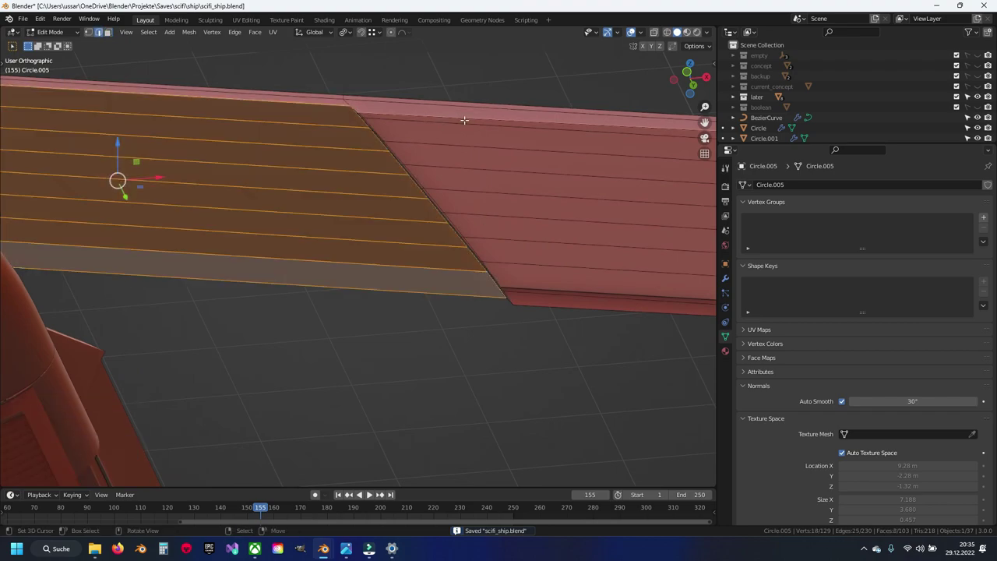
mouse_move(568, 299)
middle_mouse_down()
mouse_move(430, 272)
mouse_move(397, 280)
mouse_move(403, 258)
mouse_move(434, 283)
mouse_move(289, 241)
mouse_move(333, 267)
middle_mouse_up()
key("KP_1")
key("g")
key("z")
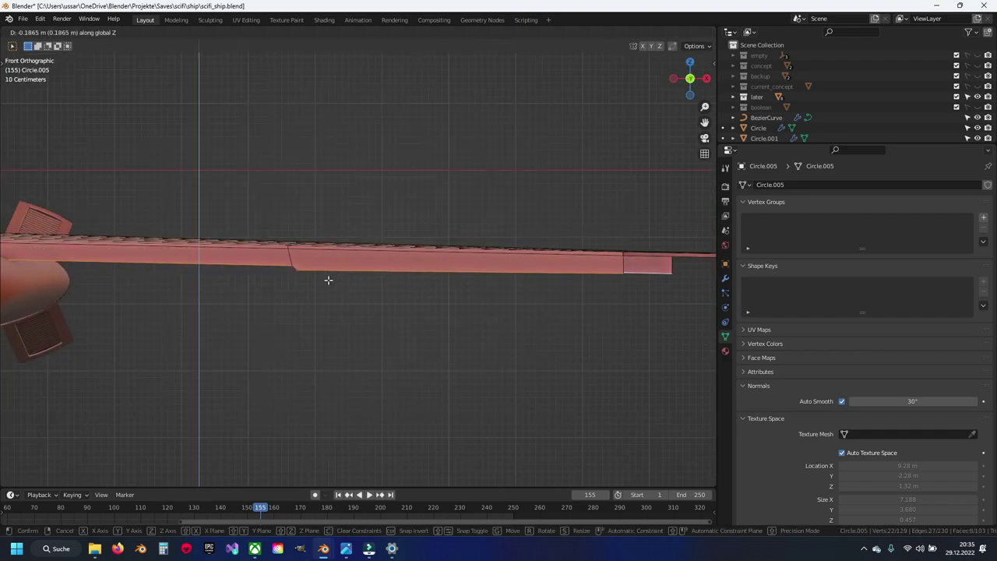
left_click(328, 279)
Save the ship file with the lowered panel
mouse_move(314, 274)
middle_mouse_down("shift")
mouse_move(454, 265)
mouse_move(413, 265)
mouse_move(422, 278)
mouse_move(436, 218)
middle_mouse_up("shift")
scroll(422, 278, "up", 3)
scroll(351, 267, "up", 2)
key("ctrl+s")
scroll(468, 250, "down", 3)
scroll(478, 256, "down", 3)
scroll(512, 261, "down", 1)
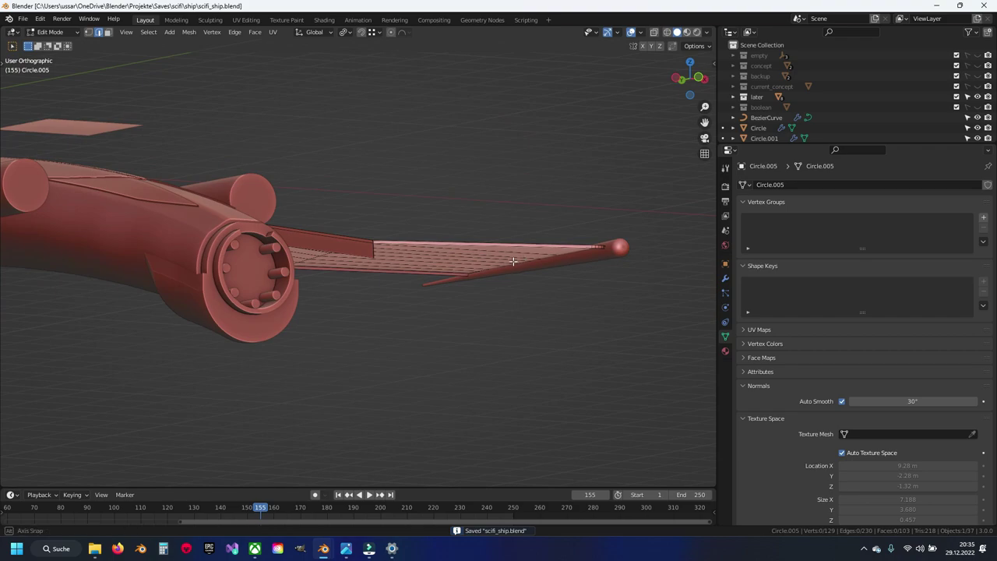
Select the wing tip's vertex path and set Circle.005's origin to the 3D cursor
key("Tab")
middle_click_drag(513, 262, 592, 259)
key("Tab")
scroll(545, 245, "down", 2)
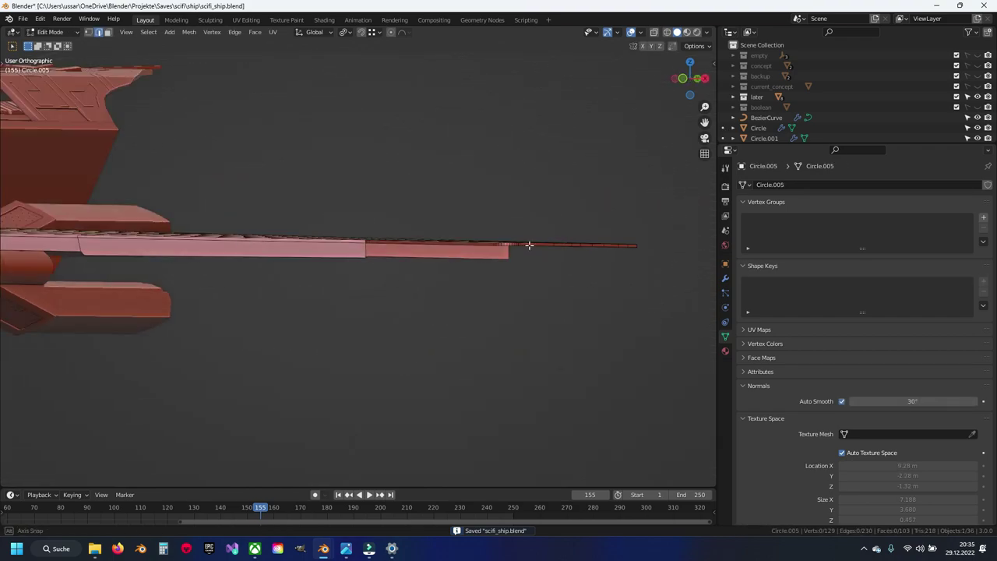
middle_click_drag(527, 245, 445, 269)
scroll(585, 244, "up", 3)
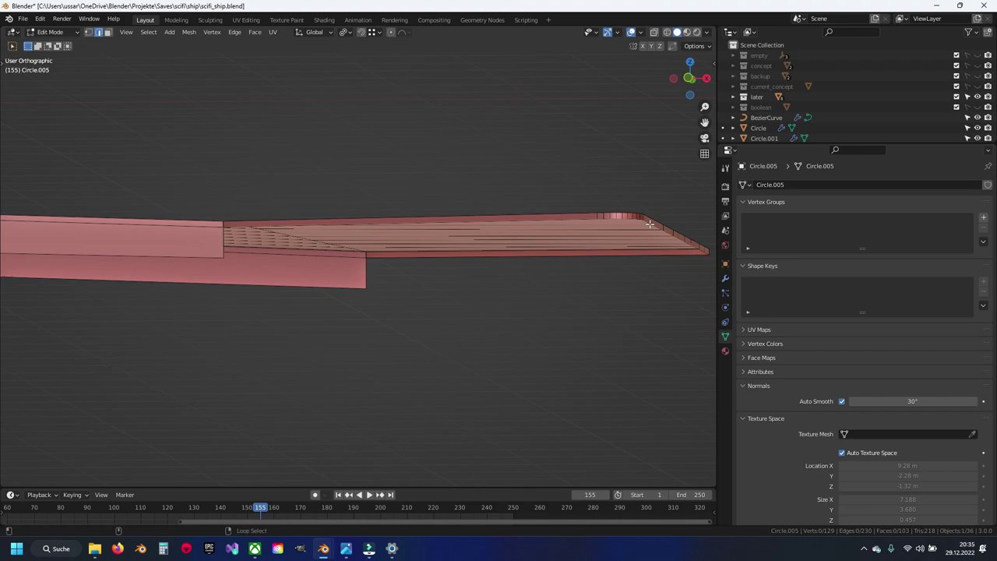
middle_click_drag(648, 225, 578, 242, "shift")
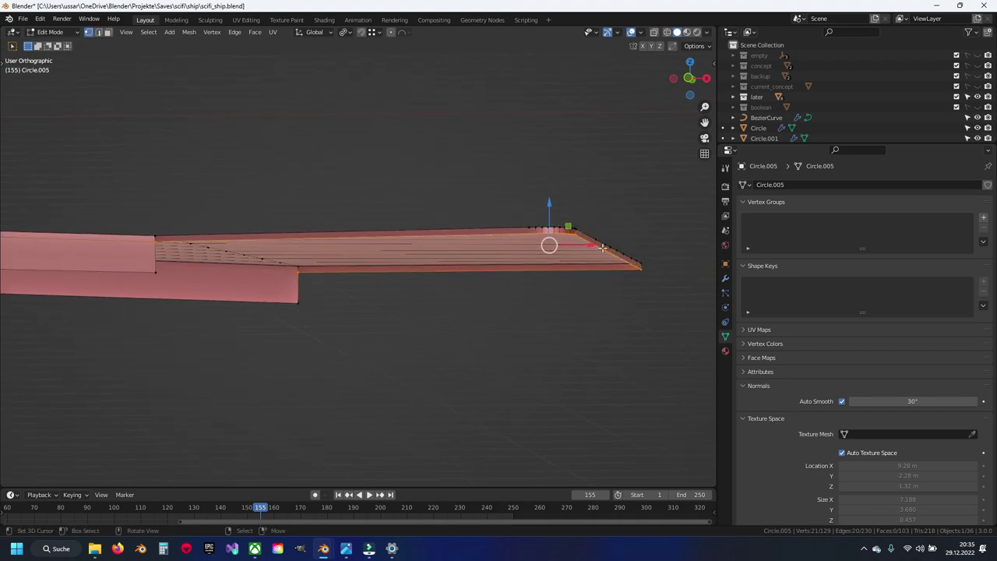
left_click(639, 268, "ctrl")
key("ctrl+Tab")
left_click(529, 321)
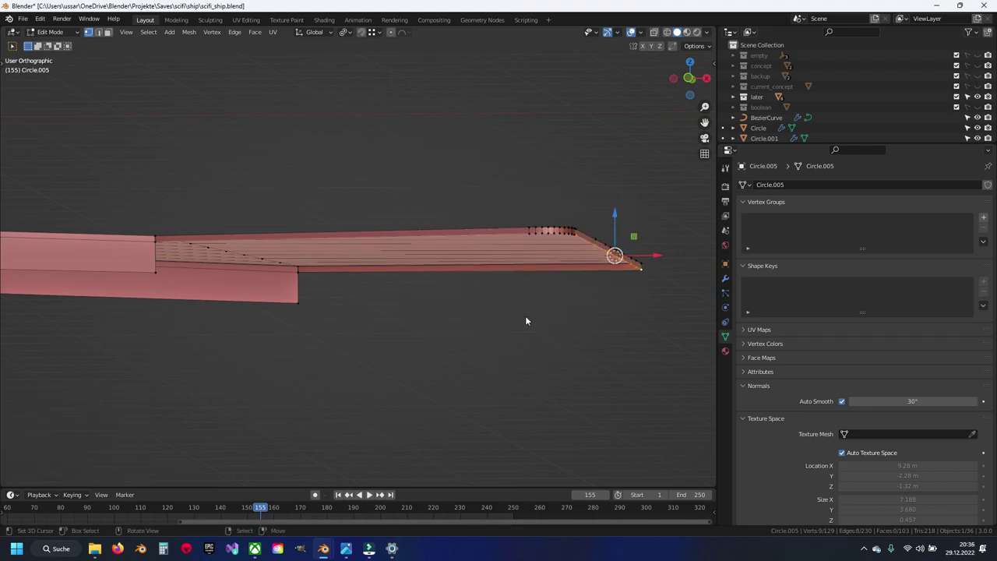
key("ctrl+shift+alt+c")
left_click(525, 317)
Toggle the wing's Mirror modifier Z axis and inspect it from the front
middle_click_drag(423, 300, 440, 293, "shift")
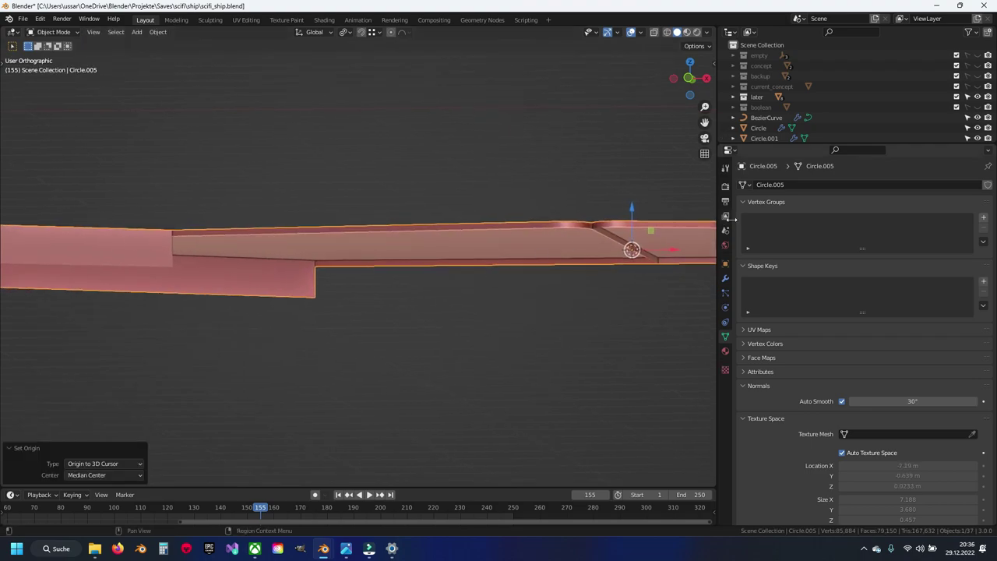
left_click(726, 278)
left_click(954, 240)
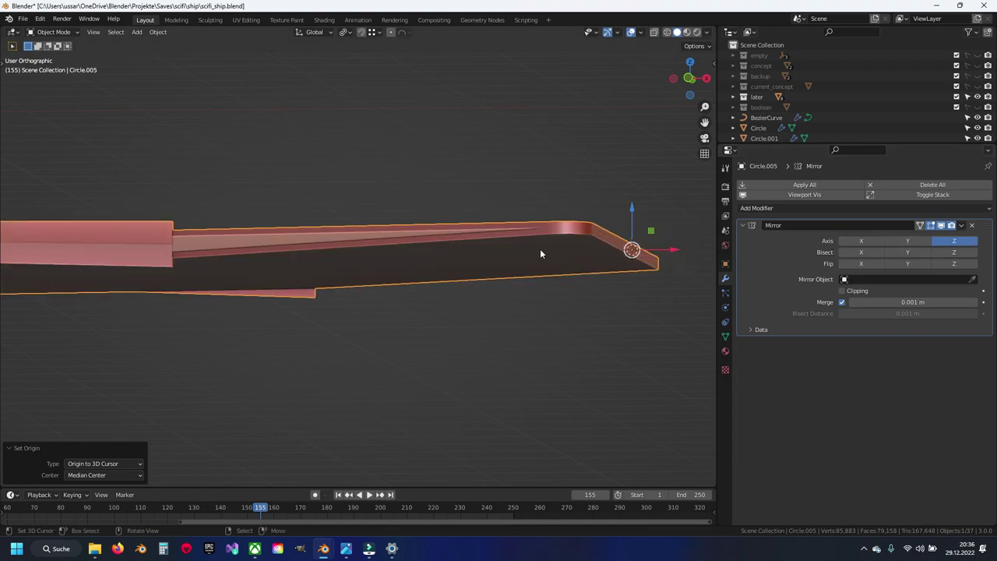
mouse_move(540, 249)
middle_mouse_down()
mouse_move(452, 303)
mouse_move(414, 279)
middle_mouse_up()
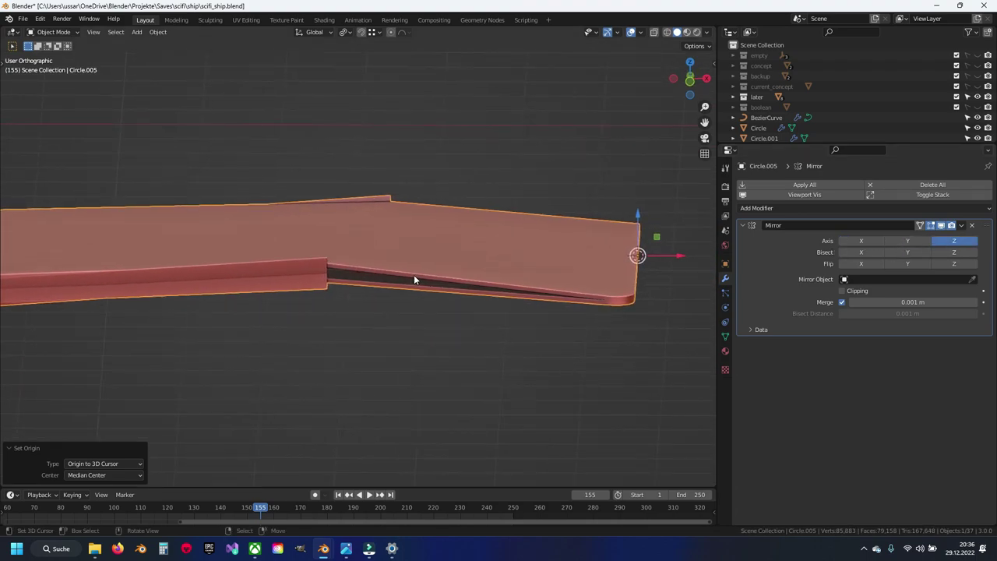
key("KP_1")
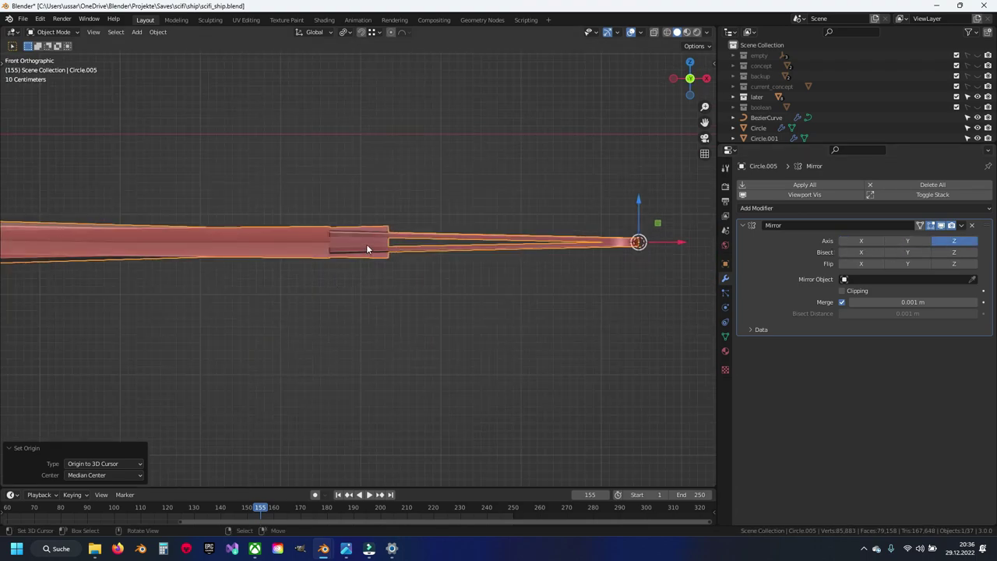
scroll(363, 244, "up", 3)
Turn off the mirror's edit-mode display, set the origin to the 3D cursor, and re-enable Mirror Z
key("Tab")
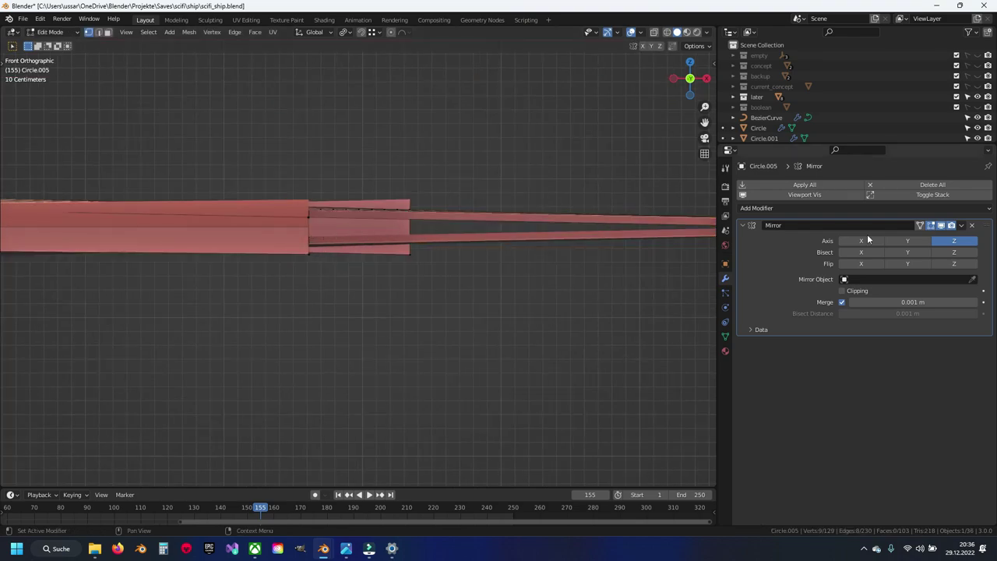
left_click(943, 226)
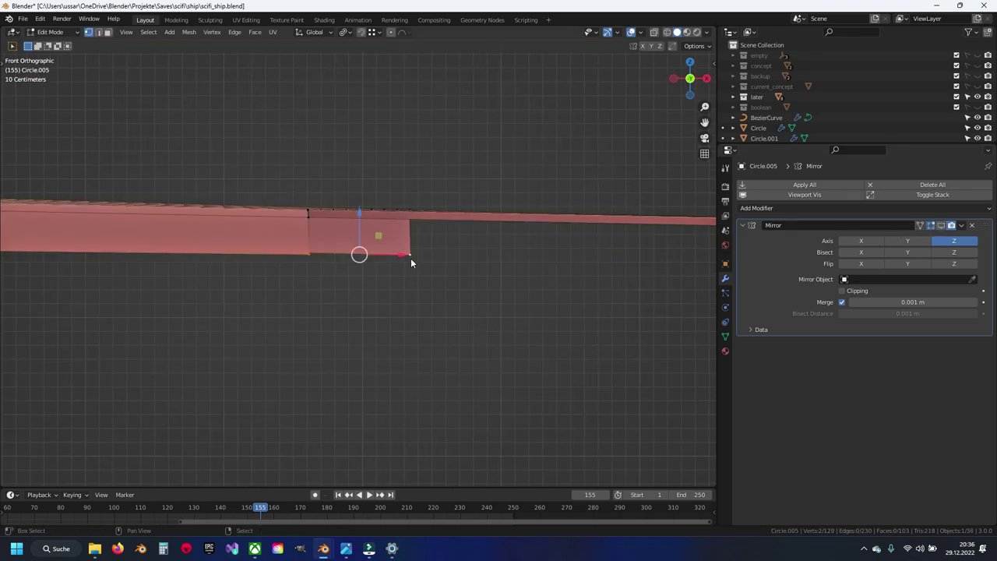
key("shift+ctrl+alt+c")
left_click(410, 313)
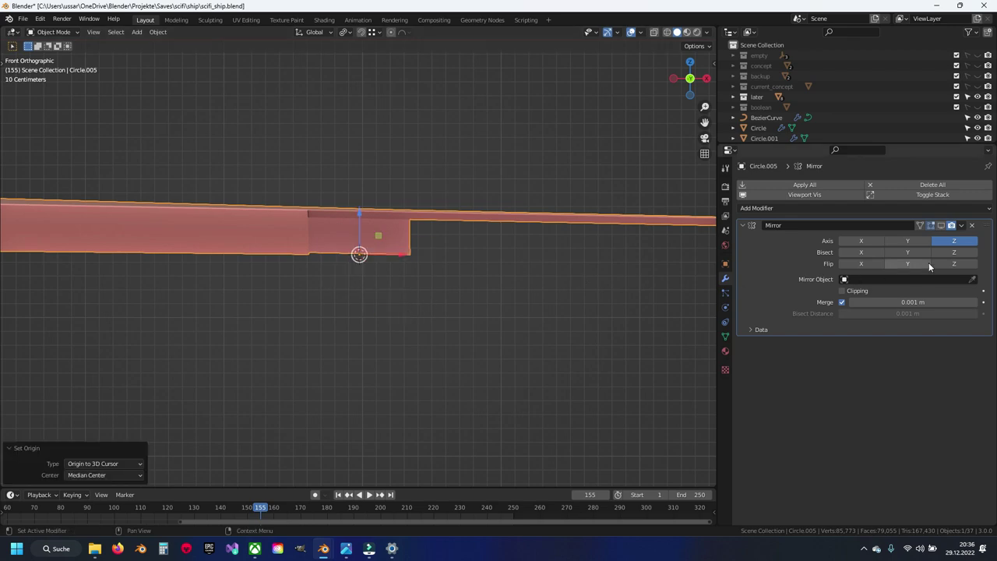
left_click(957, 242)
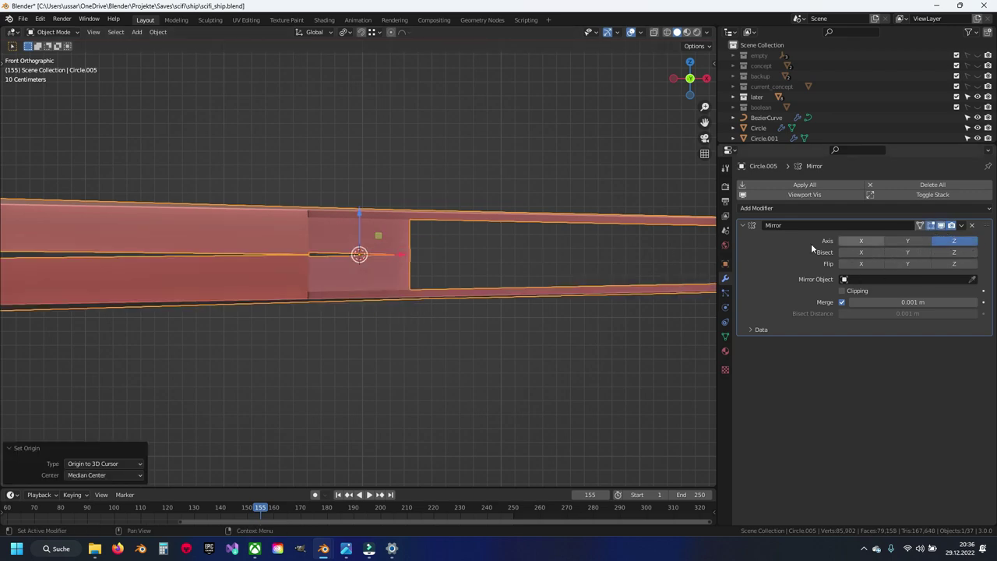
scroll(326, 260, "down", 2)
mouse_move(326, 261)
middle_mouse_down()
mouse_move(341, 287)
mouse_move(284, 272)
mouse_move(142, 274)
mouse_move(368, 266)
mouse_move(332, 244)
mouse_move(276, 249)
mouse_move(300, 261)
mouse_move(318, 324)
mouse_move(344, 315)
middle_mouse_up()
scroll(300, 261, "down", 4)
scroll(303, 265, "down", 2)
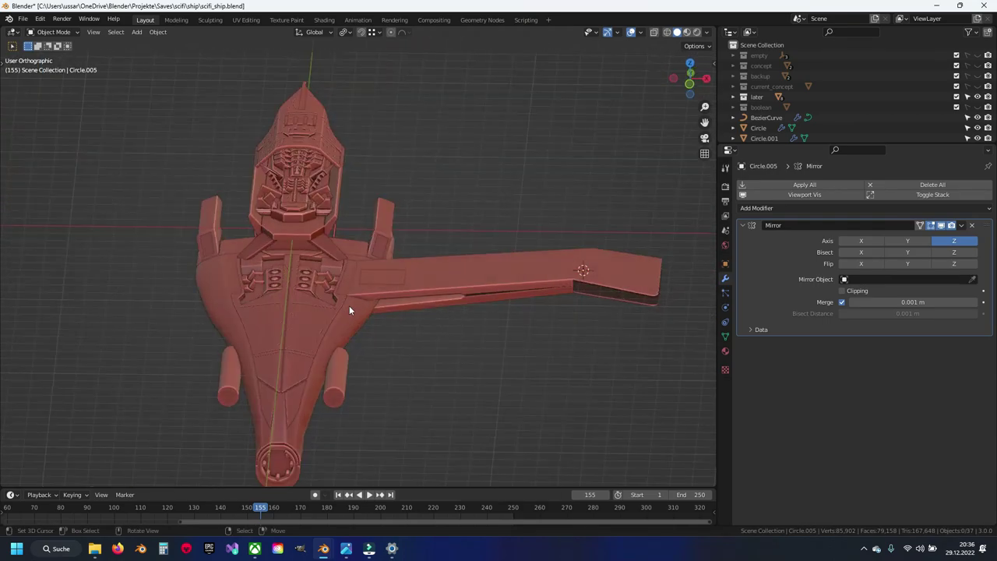
Select the lower wing tip's corner and front-edge vertices
scroll(350, 309, "up", 4)
middle_click_drag(530, 270, 202, 263)
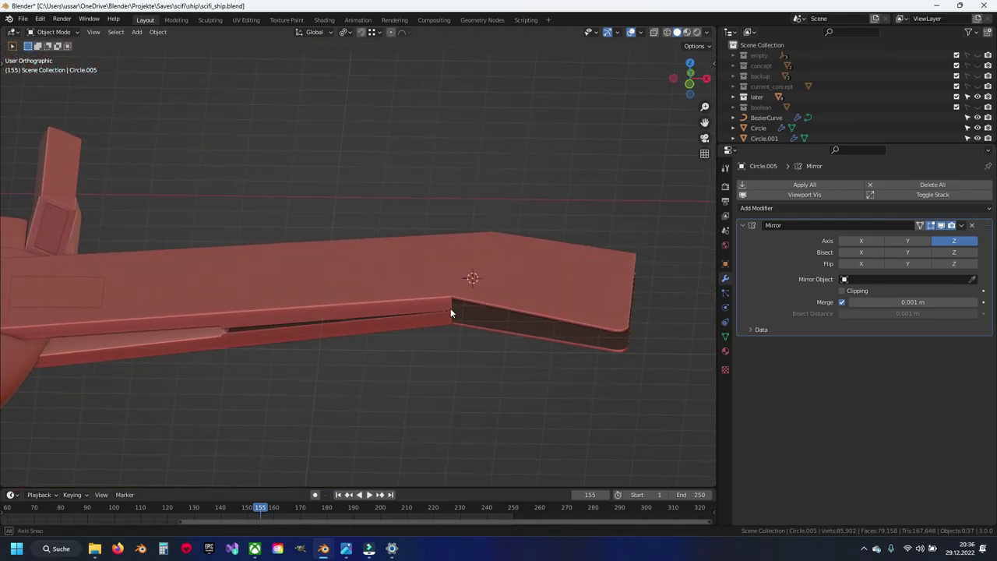
mouse_move(450, 313)
middle_mouse_down()
mouse_move(508, 307)
mouse_move(452, 332)
middle_mouse_up()
key("Tab")
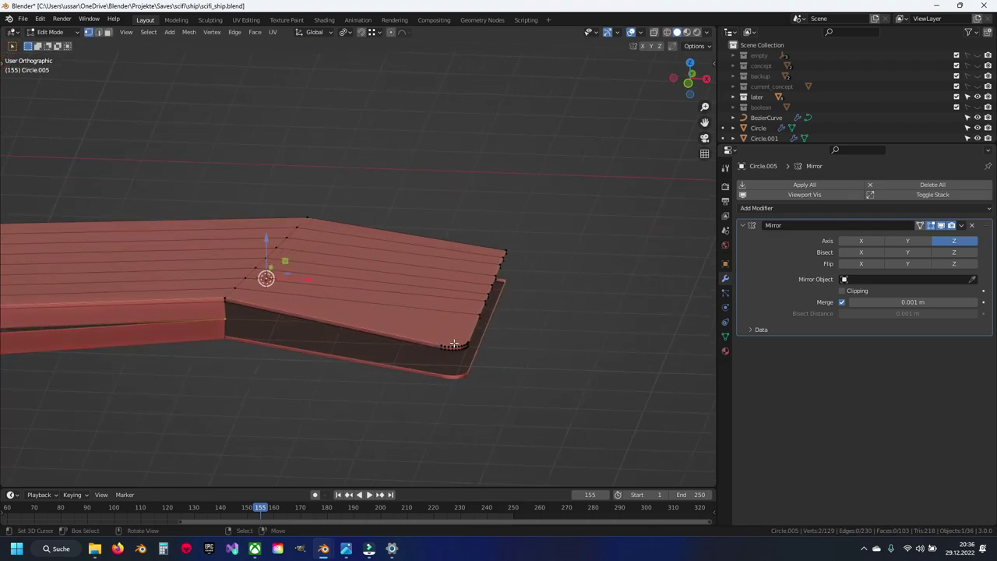
scroll(441, 347, "up", 2)
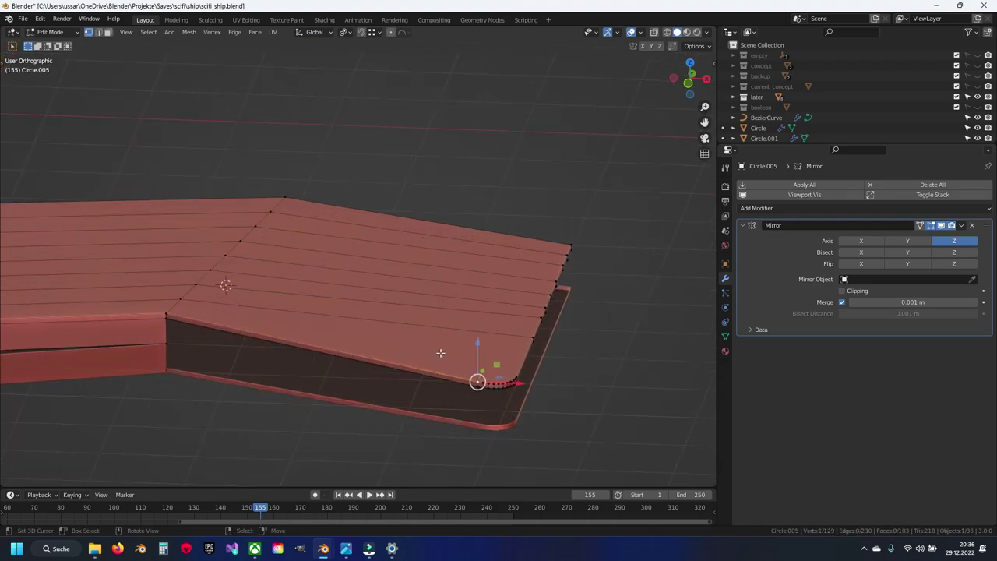
left_click(460, 391, "ctrl")
middle_click_drag(460, 391, 317, 363)
left_click(304, 360, "ctrl")
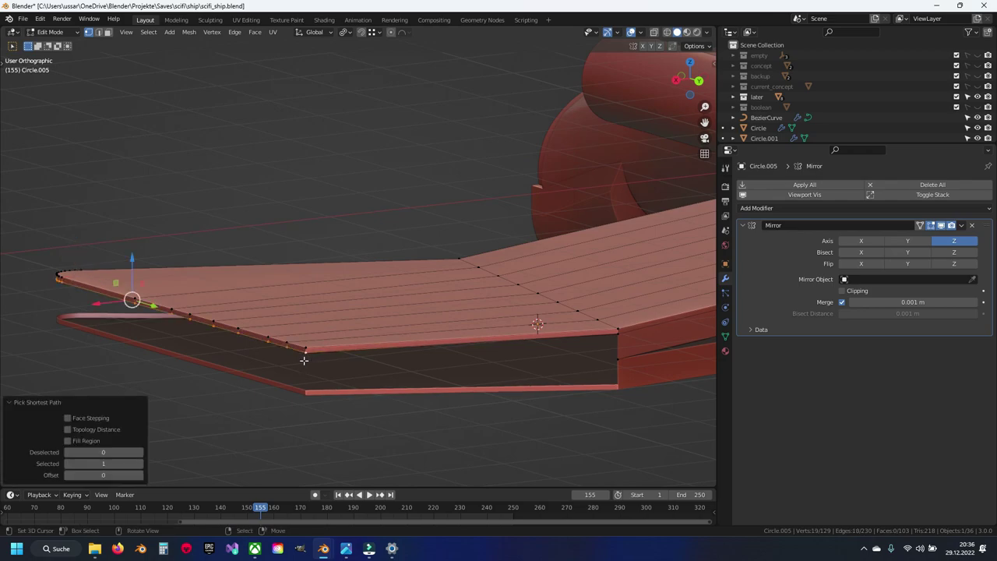
left_click(301, 348, "shift")
middle_click_drag(62, 275, 488, 366)
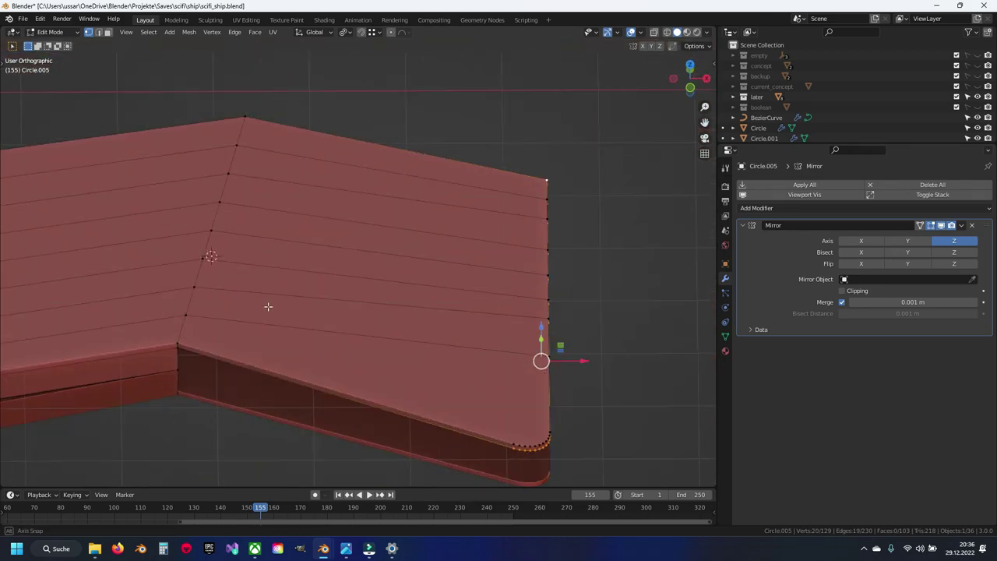
left_click(488, 366, "ctrl")
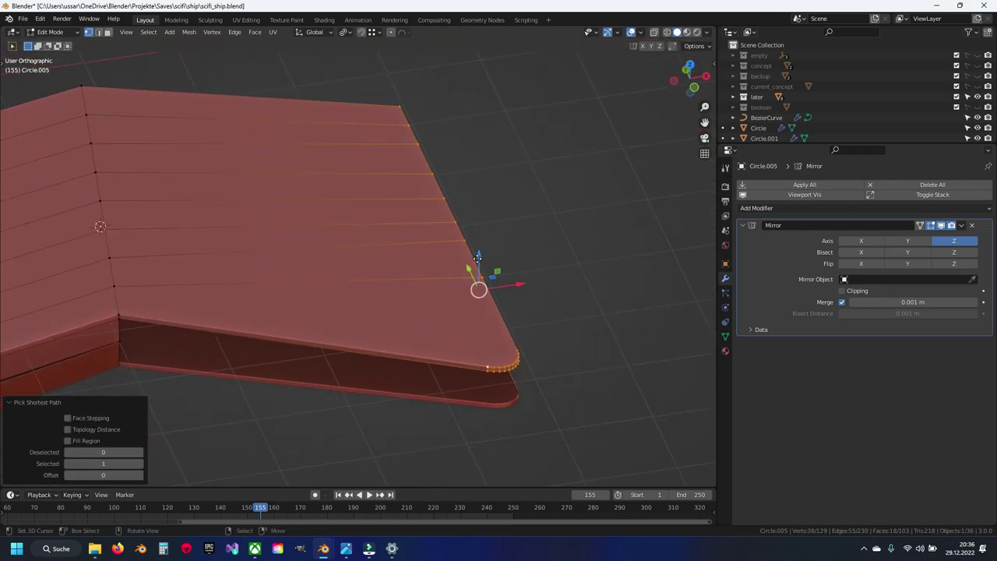
Lower the selected tip vertices 0.168 m along Z and check the result in object mode
left_click_drag(478, 257, 475, 272)
mouse_move(475, 272)
middle_mouse_down()
mouse_move(379, 287)
mouse_move(509, 280)
middle_mouse_up()
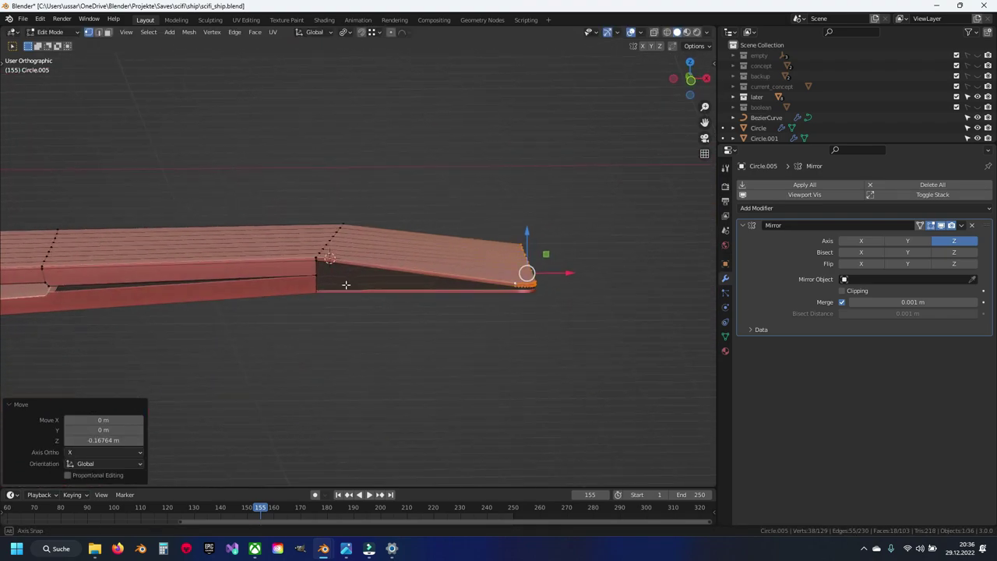
scroll(510, 280, "up", 3)
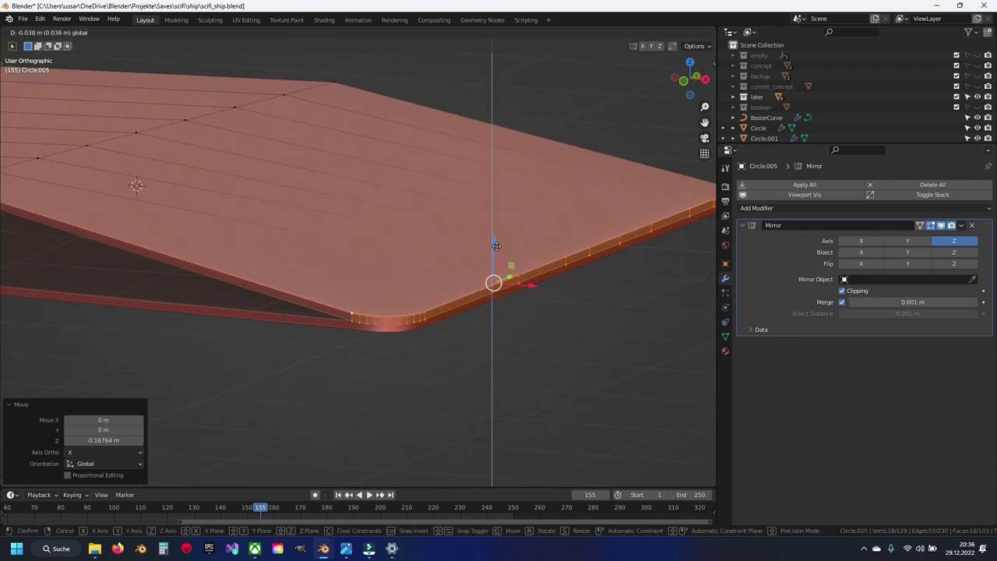
left_click(496, 244)
mouse_move(496, 244)
middle_mouse_down()
mouse_move(388, 323)
mouse_move(397, 291)
mouse_move(357, 305)
mouse_move(420, 282)
mouse_move(385, 304)
mouse_move(444, 318)
mouse_move(399, 275)
mouse_move(352, 310)
middle_mouse_up()
key("Tab")
scroll(401, 303, "down", 3)
scroll(413, 300, "down", 2)
scroll(374, 296, "up", 5)
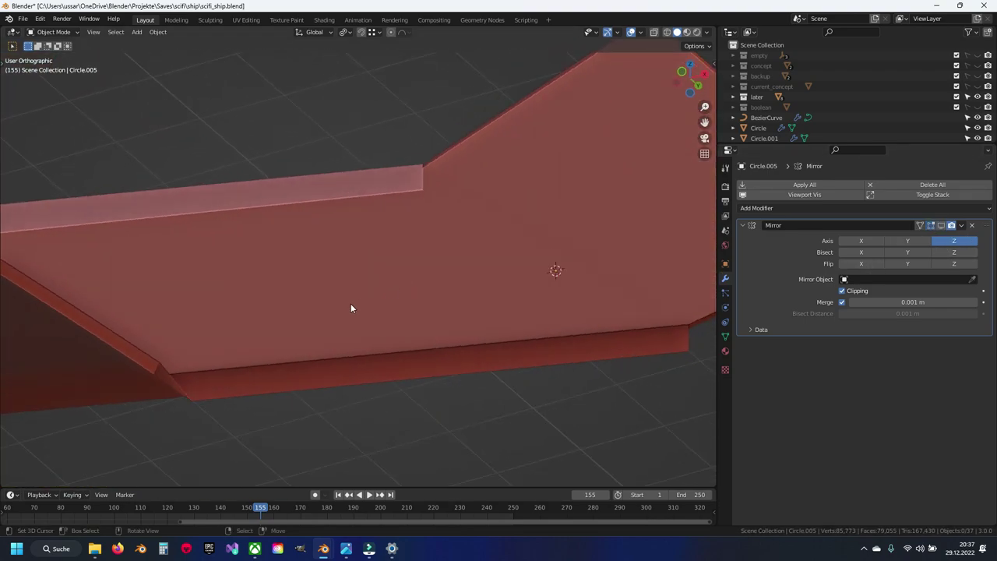
In face select mode, delete the strip of faces along the wing edge
key("Tab")
mouse_move(360, 276)
middle_mouse_down()
mouse_move(514, 294)
mouse_move(467, 268)
mouse_move(478, 268)
mouse_move(530, 289)
mouse_move(433, 294)
mouse_move(381, 330)
mouse_move(634, 292)
middle_mouse_up()
key("3")
left_click(193, 317, "ctrl")
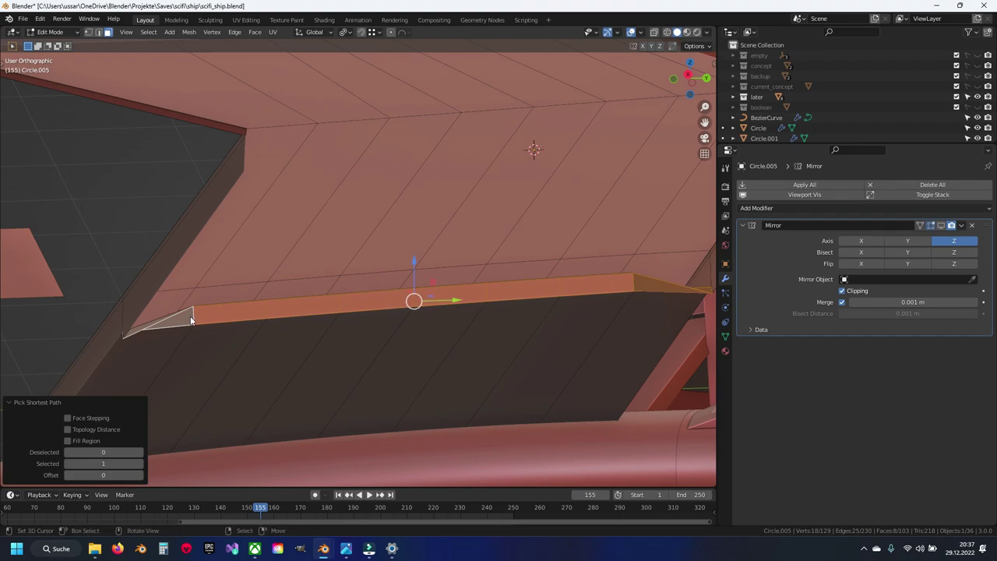
key("x")
left_click(192, 326)
mouse_move(192, 326)
middle_mouse_down()
mouse_move(374, 319)
mouse_move(374, 342)
middle_mouse_up()
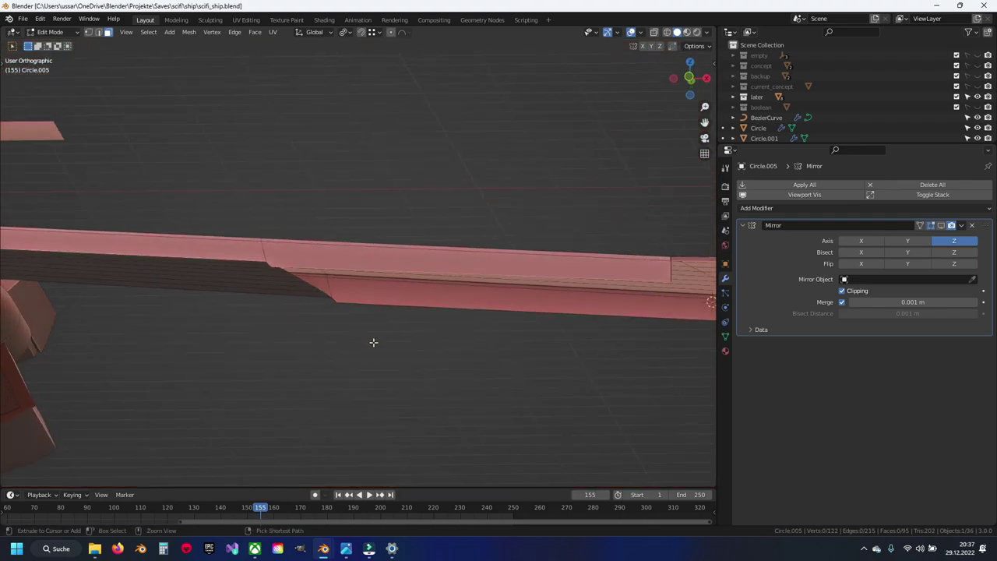
Toggle the mirror's edit-mode display and reposition the ridge edge-path vertices
left_click(931, 226)
mouse_move(564, 418)
middle_mouse_down()
mouse_move(615, 319)
mouse_move(323, 343)
middle_mouse_up()
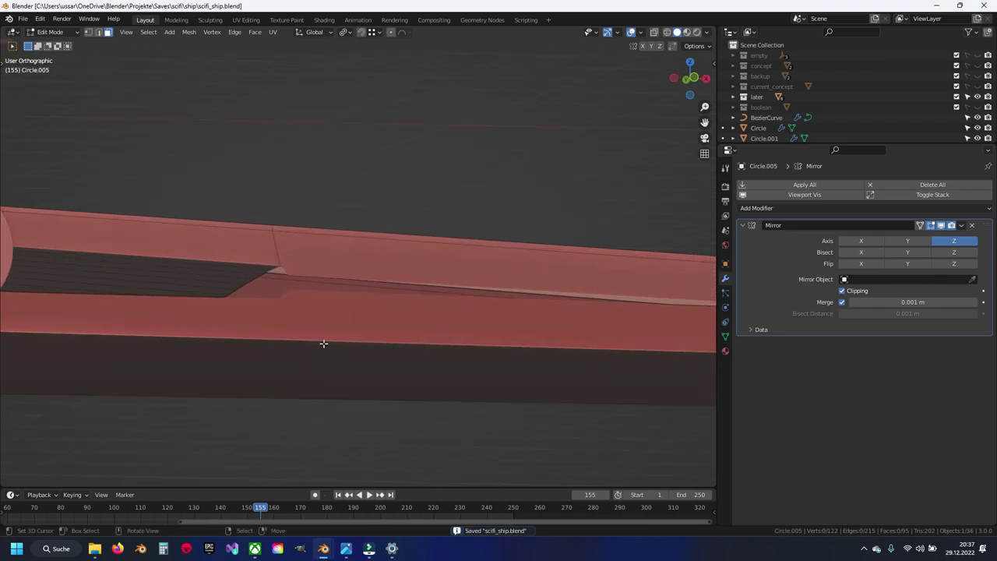
left_click(943, 226)
mouse_move(400, 289)
middle_mouse_down()
mouse_move(387, 265)
mouse_move(334, 269)
mouse_move(312, 236)
mouse_move(331, 230)
middle_mouse_up()
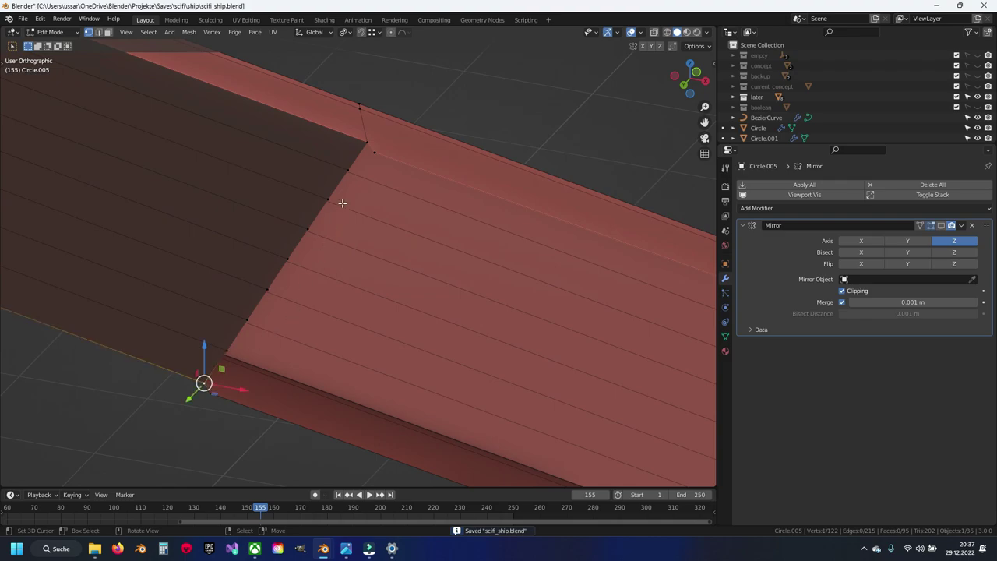
left_click(362, 143, "ctrl")
key("g")
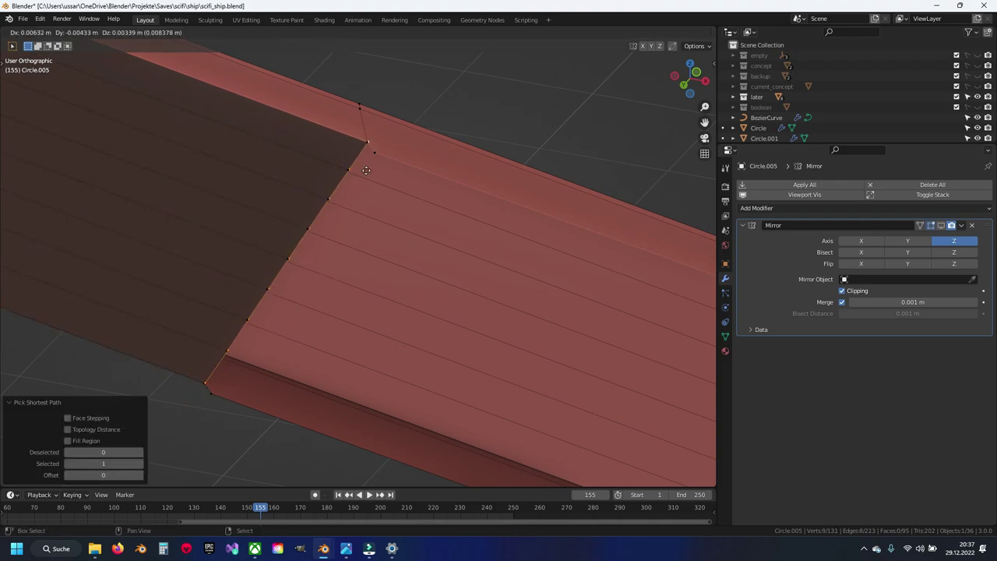
left_click(361, 187)
key("g")
left_click(373, 155)
Merge duplicate vertices by distance across the whole wing and save scifi_ship.blend
key("a")
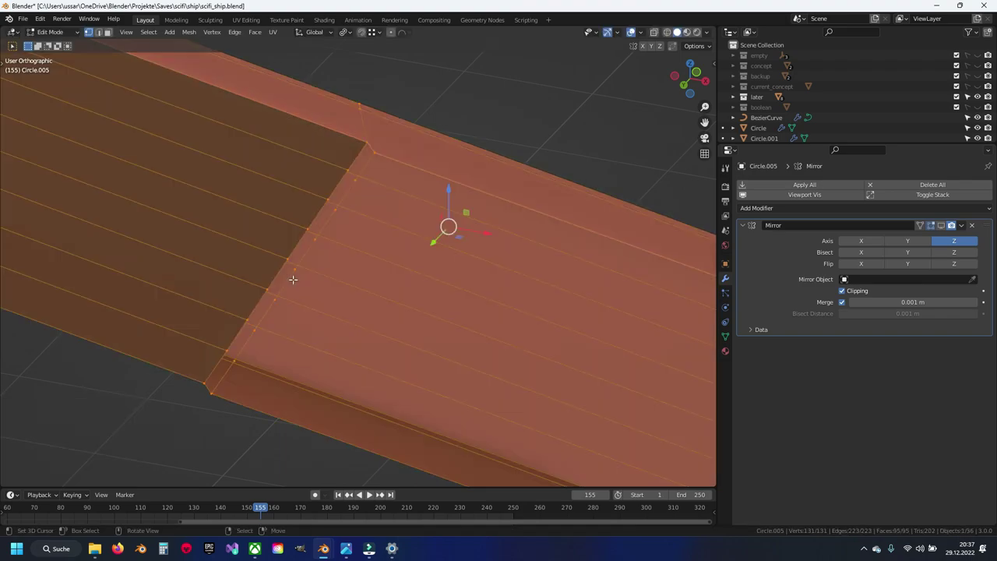
key("m")
left_click(293, 284)
key("alt+a")
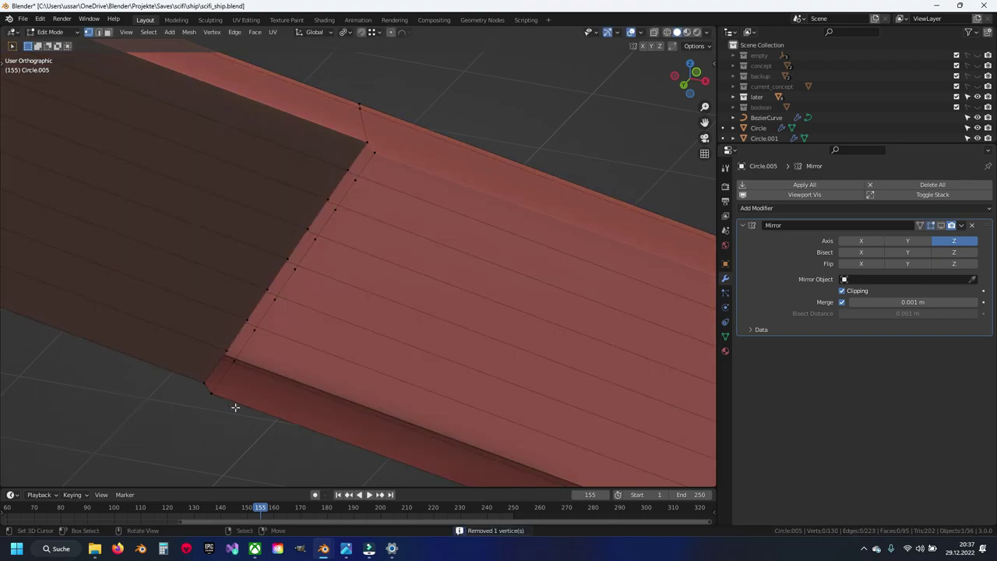
key("a")
key("m")
left_click(259, 361)
key("alt+a")
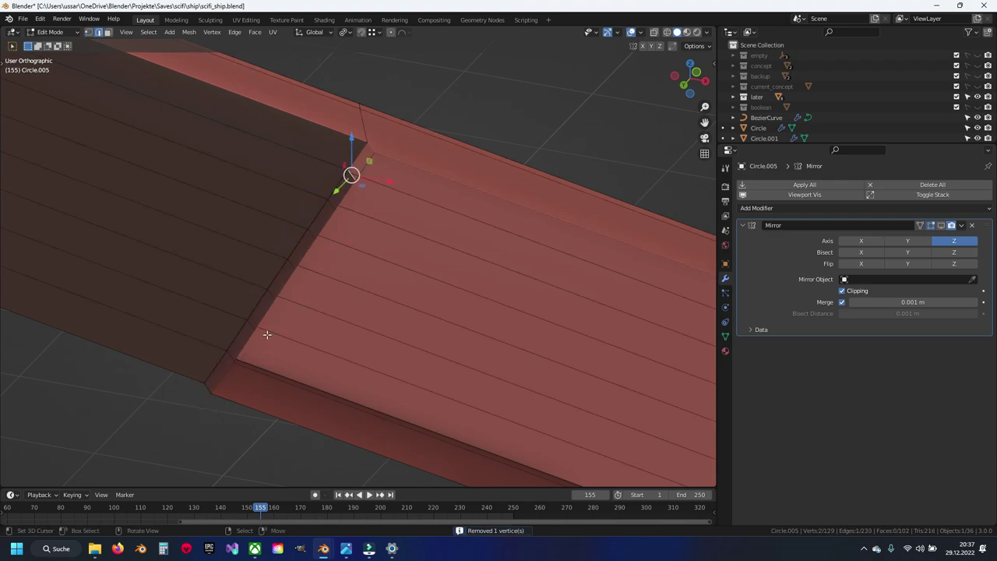
key("ctrl+s")
mouse_move(270, 333)
middle_mouse_down("shift")
mouse_move(366, 352)
mouse_move(309, 348)
mouse_move(390, 341)
middle_mouse_up("shift")
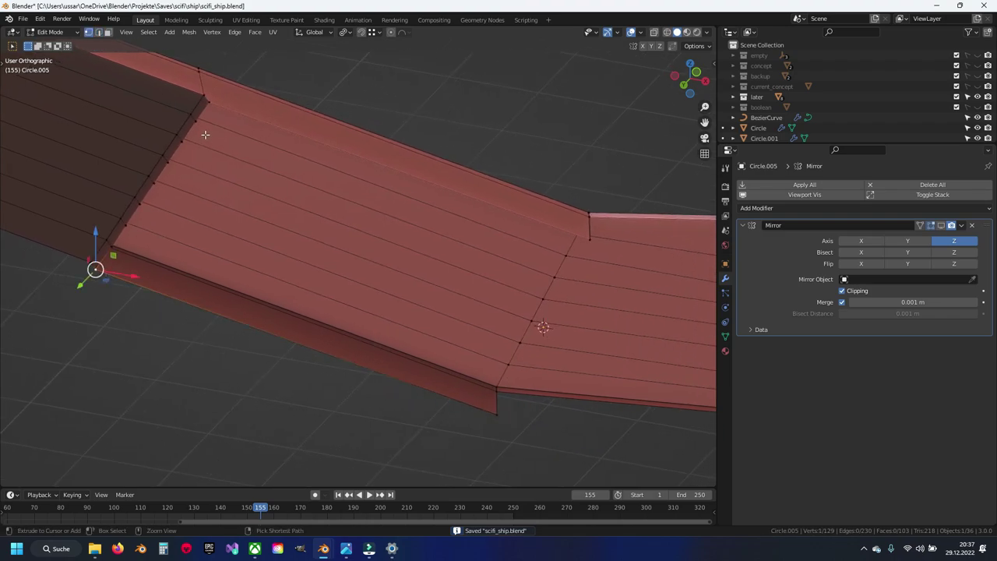
Duplicate the edge path across the bent wing and snap the copy onto the middle seam
left_click(207, 103, "ctrl")
key("shift+d")
key("Escape")
key("g")
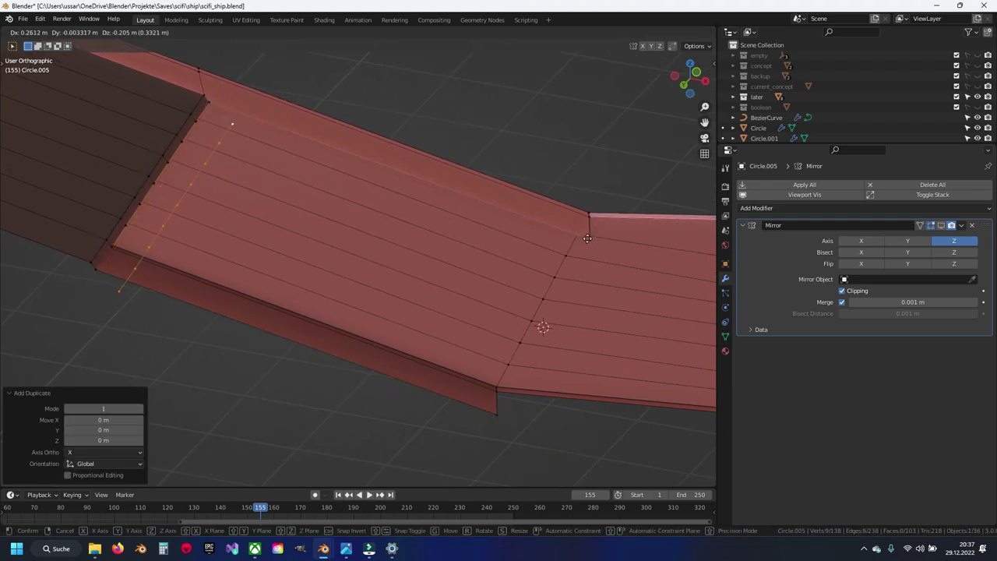
left_click(590, 239)
mouse_move(590, 239)
middle_mouse_down()
mouse_move(438, 255)
mouse_move(430, 282)
middle_mouse_up()
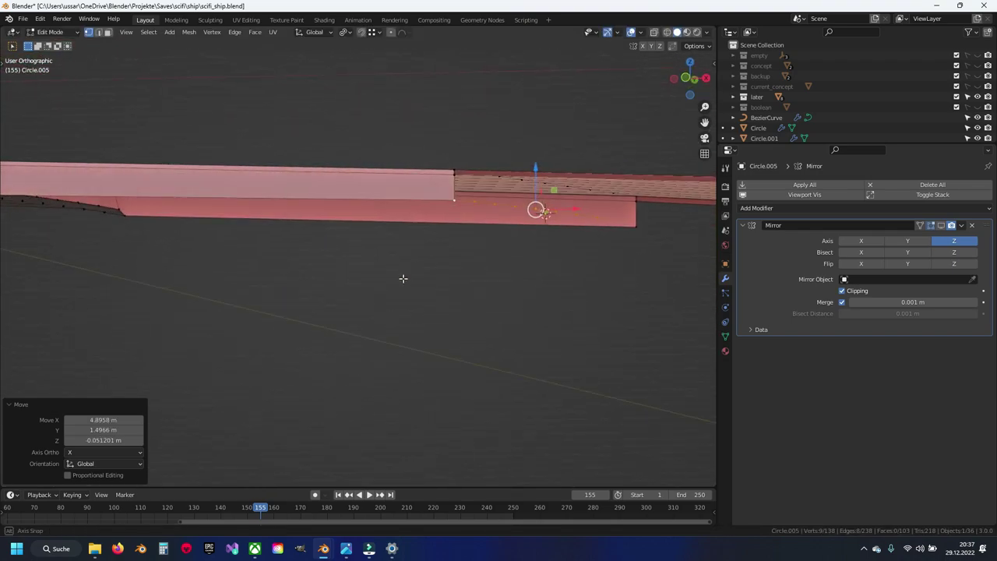
key("KP_7")
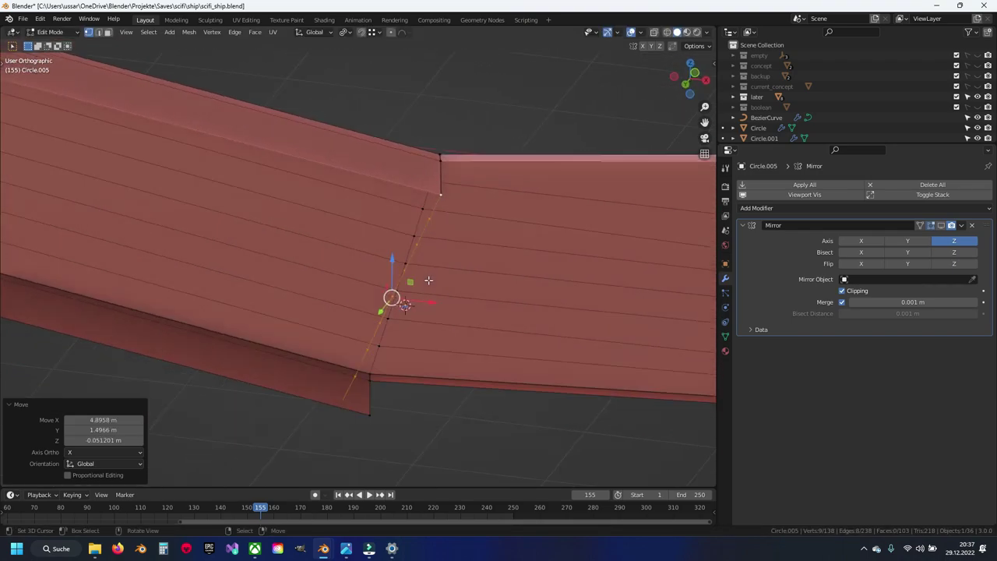
middle_click_drag(427, 279, 462, 222, "shift")
scroll(462, 222, "up", 2)
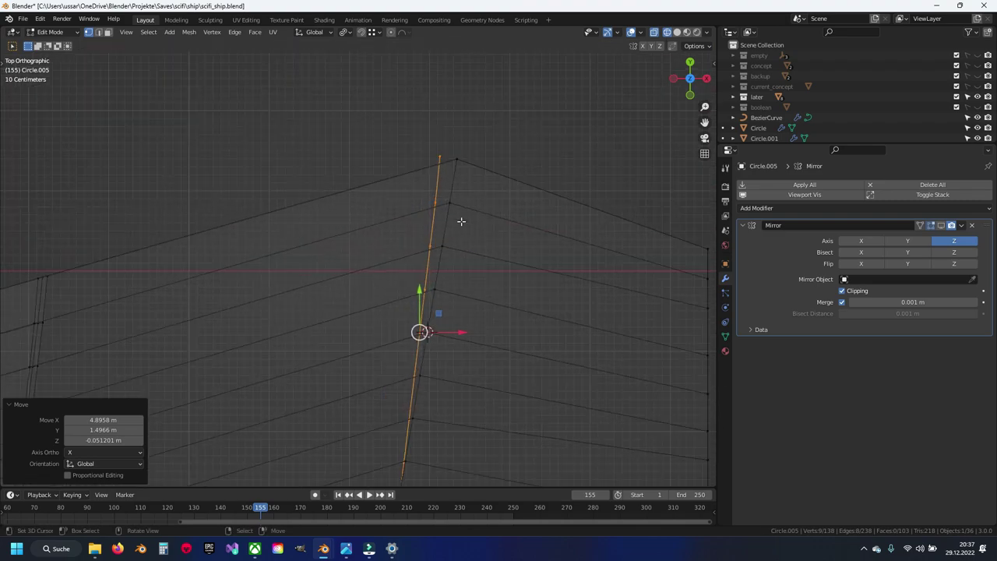
Rotate the new cut line 2.78° around the chosen pivot point
left_click(343, 32)
left_click(381, 88)
key("r")
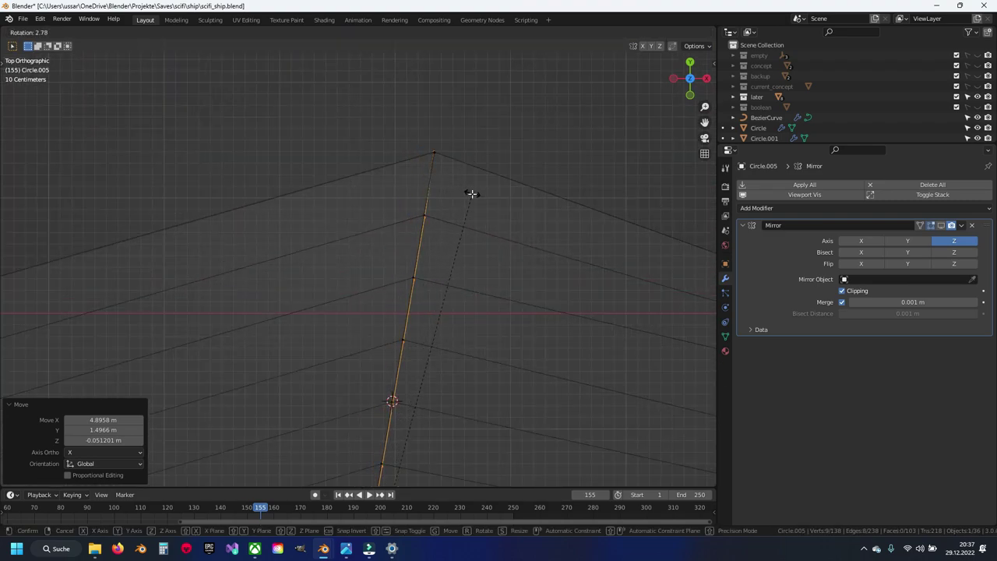
left_click(471, 193)
Merge away the two extra vertices and extrude the edge up to the top edge
mouse_move(414, 227)
middle_mouse_down()
mouse_move(405, 172)
mouse_move(416, 142)
middle_mouse_up()
right_click(401, 196, "shift")
key("g")
mouse_move(401, 196)
middle_mouse_down()
mouse_move(346, 201)
mouse_move(347, 244)
mouse_move(380, 225)
middle_mouse_up()
key("a")
key("m")
left_click(343, 199)
key("2")
key("e")
left_click(370, 229)
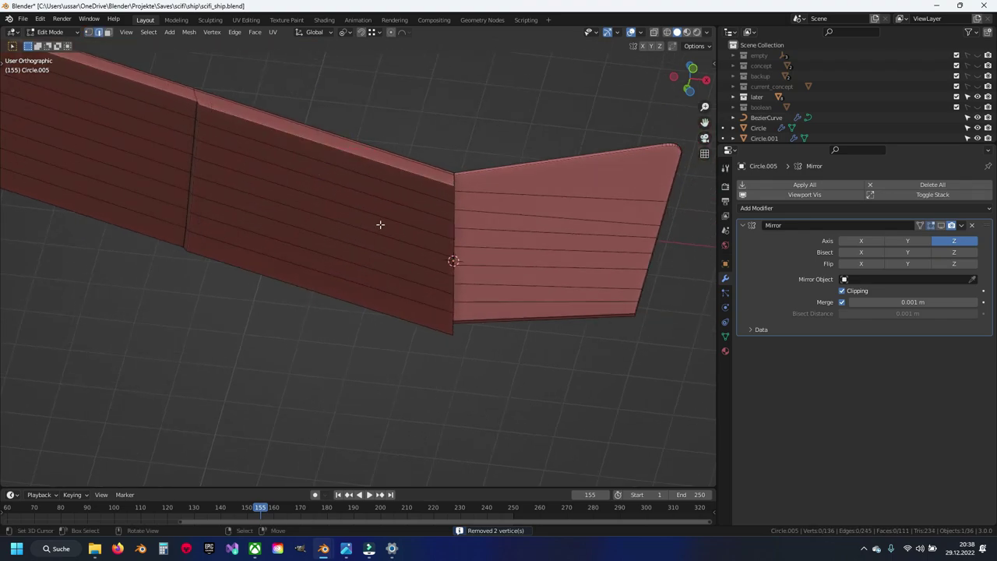
Show the mirrored copy in Edit Mode and save scifi_ship.blend
left_click(941, 225)
key("ctrl+s")
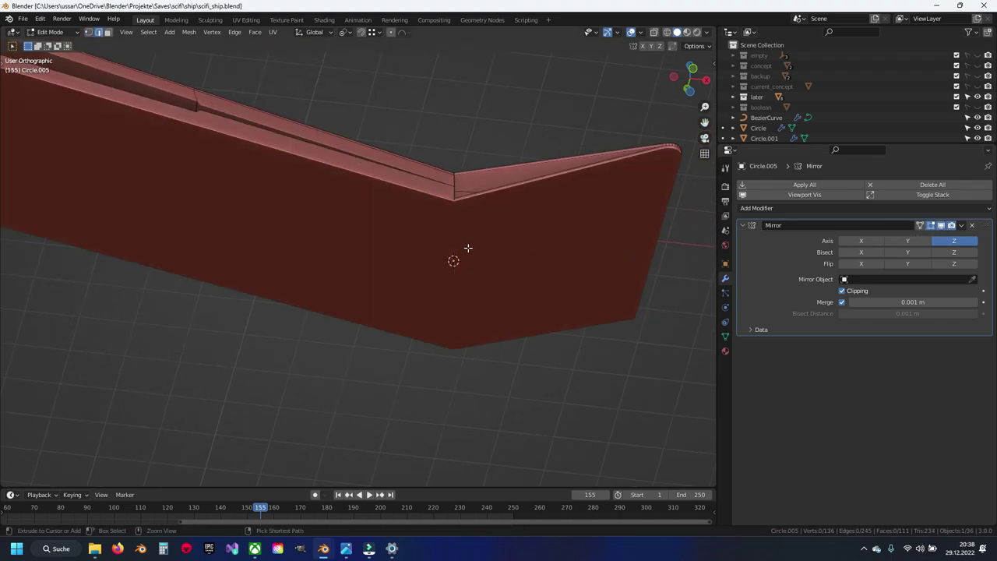
mouse_move(467, 249)
middle_mouse_down()
mouse_move(395, 278)
mouse_move(300, 260)
middle_mouse_up()
scroll(295, 262, "up", 2)
Save scifi_ship.blend and return to editing the wing mesh at its opening
scroll(366, 321, "up", 3)
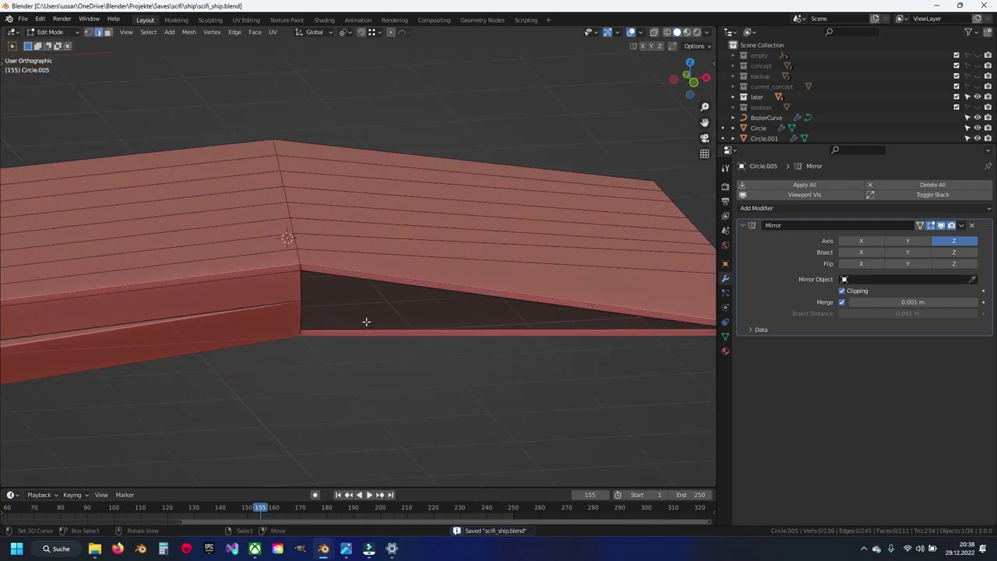
left_click(296, 301)
mouse_move(297, 301)
middle_mouse_down()
mouse_move(287, 251)
mouse_move(91, 276)
mouse_move(57, 256)
mouse_move(204, 234)
mouse_move(349, 248)
middle_mouse_up()
key("Tab")
scroll(349, 234, "up", 2)
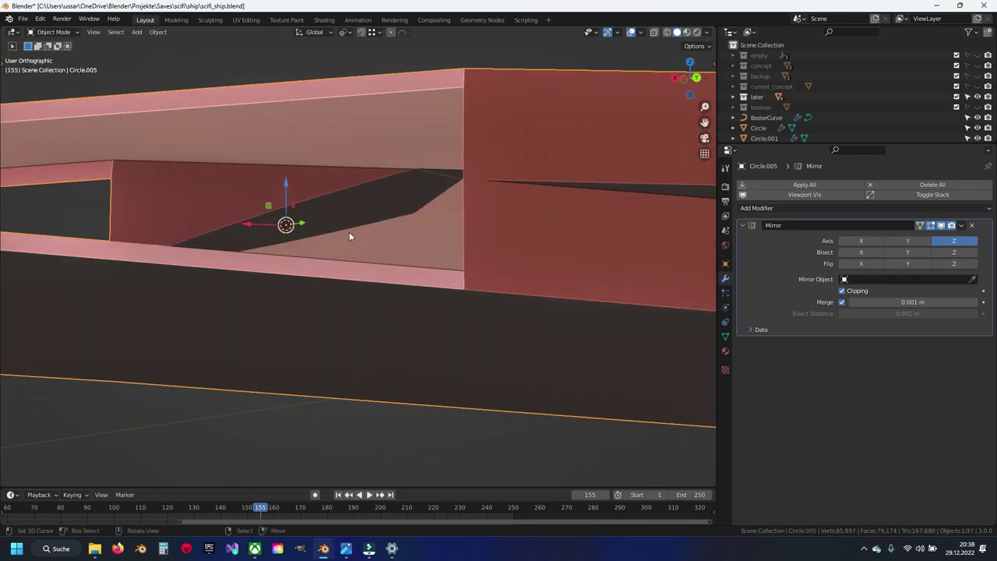
key("ctrl+s")
mouse_move(377, 196)
middle_mouse_down()
mouse_move(366, 196)
mouse_move(427, 237)
mouse_move(382, 247)
middle_mouse_up()
key("Tab")
Select the vertices along the slot edge and push them downward
left_click(146, 214, "ctrl")
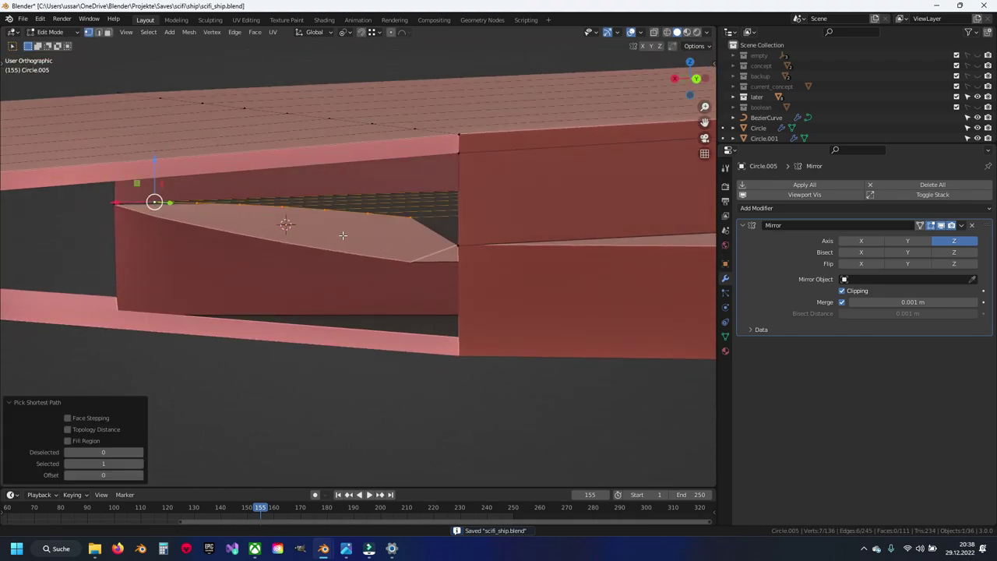
middle_click_drag(155, 201, 361, 256)
middle_click_drag(259, 229, 272, 216)
key("alt+a")
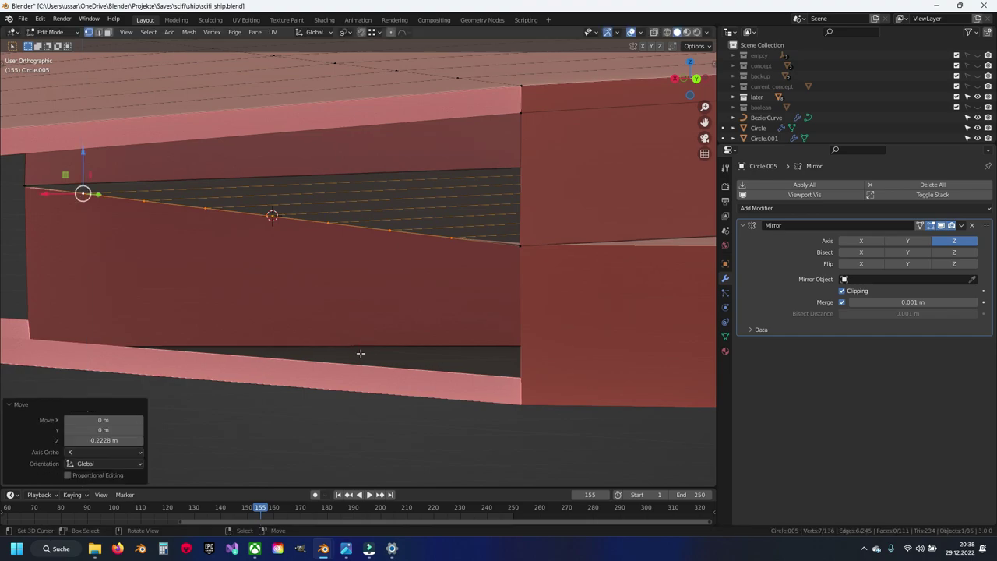
mouse_move(344, 257)
middle_mouse_down()
mouse_move(350, 249)
mouse_move(286, 250)
mouse_move(396, 274)
mouse_move(262, 257)
middle_mouse_up()
left_click(323, 233, "shift")
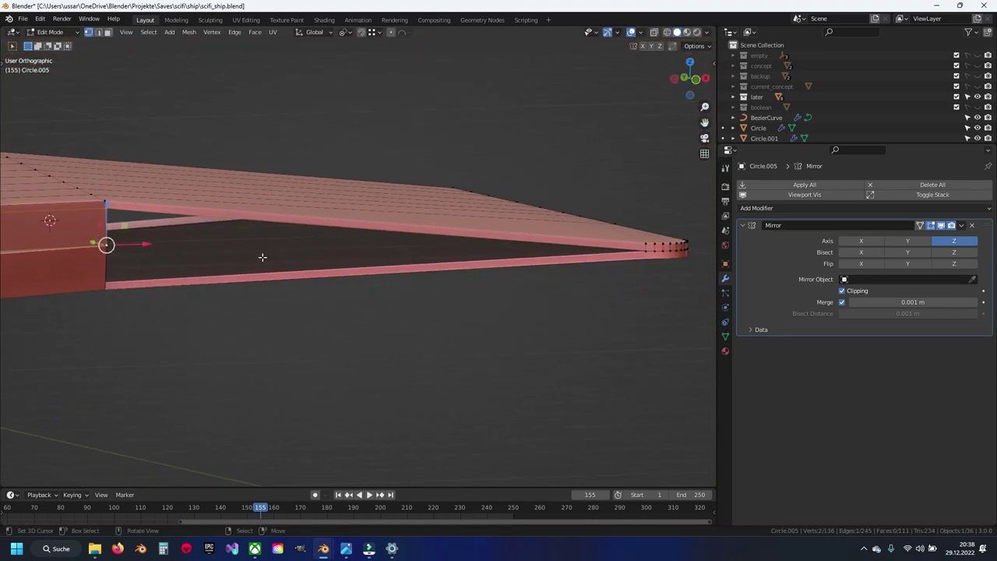
key("alt+a")
Connect the slot's corner vertices with a new edge
mouse_move(619, 254)
middle_mouse_down()
mouse_move(472, 252)
mouse_move(535, 252)
mouse_move(350, 310)
mouse_move(483, 312)
middle_mouse_up()
left_click(635, 306)
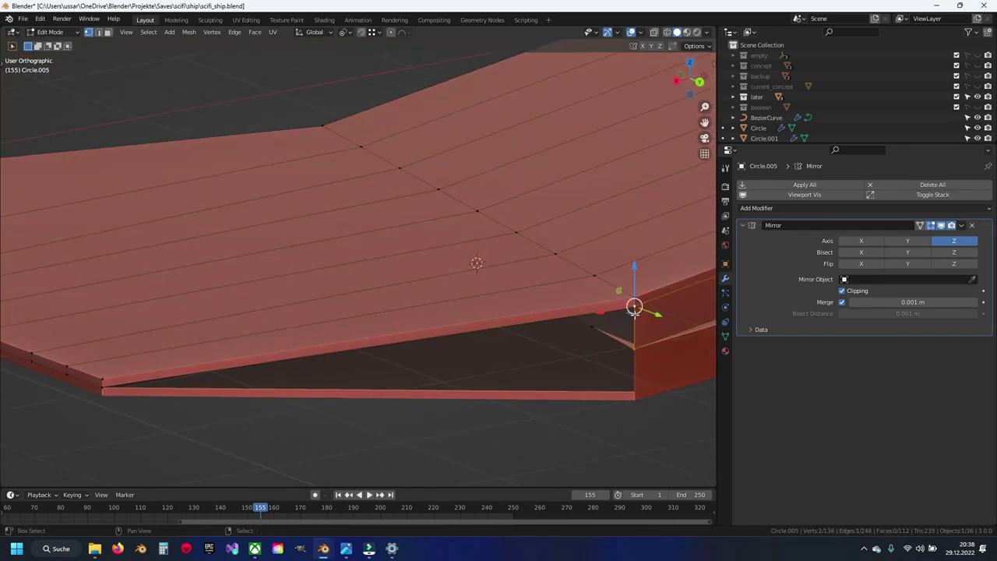
key("alt+a")
mouse_move(161, 371)
middle_mouse_down()
mouse_move(223, 308)
mouse_move(156, 326)
mouse_move(375, 324)
mouse_move(348, 274)
middle_mouse_up()
key("Tab")
key("Tab")
left_click(348, 274)
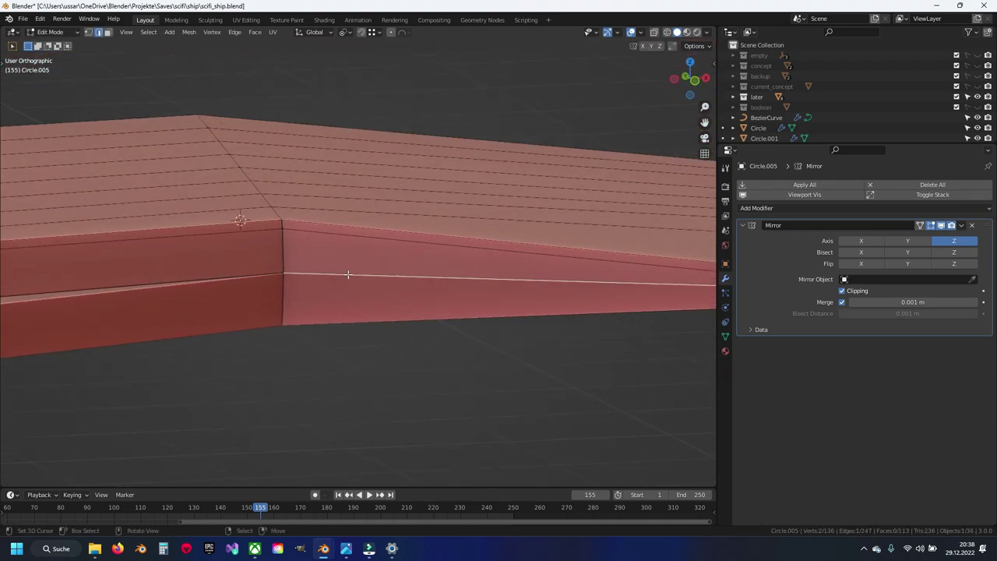
key("1")
key("Tab")
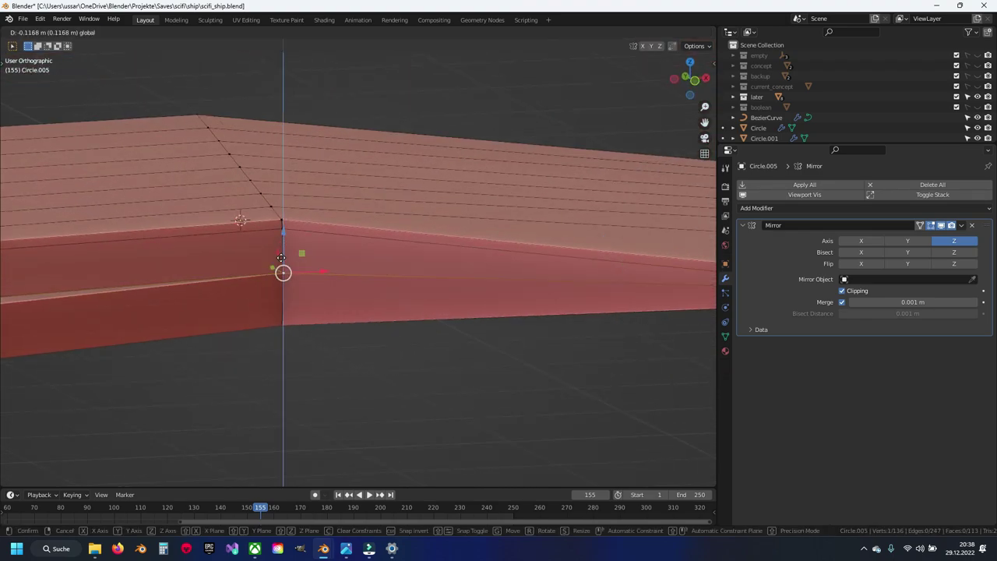
Lower the slot-edge vertices along Z so the edge slopes into a wedge toward the tip
mouse_move(281, 250)
middle_mouse_down()
mouse_move(401, 305)
mouse_move(175, 311)
middle_mouse_up()
scroll(309, 314, "up", 5)
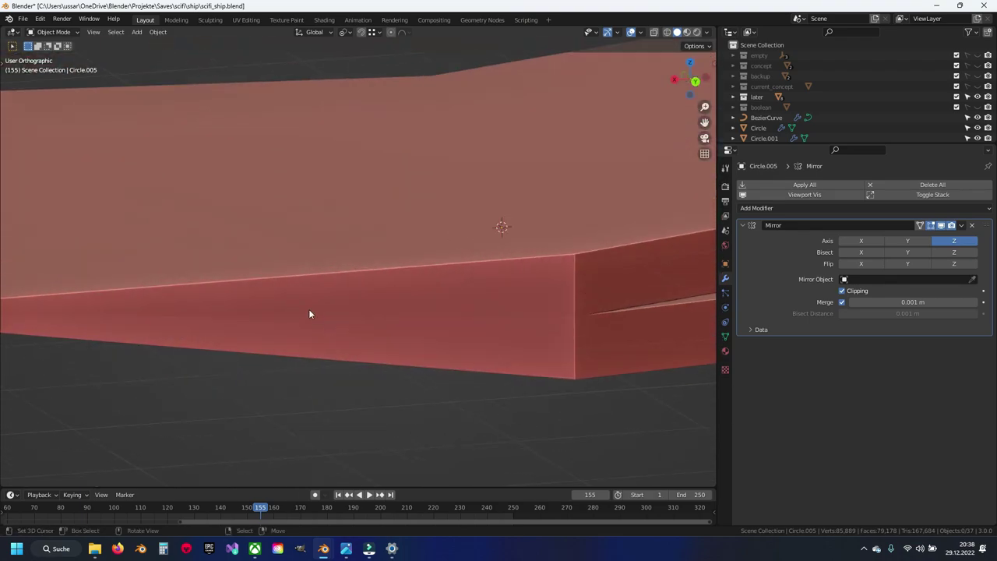
mouse_move(463, 347)
middle_mouse_down()
mouse_move(305, 285)
mouse_move(318, 280)
middle_mouse_up()
key("Tab")
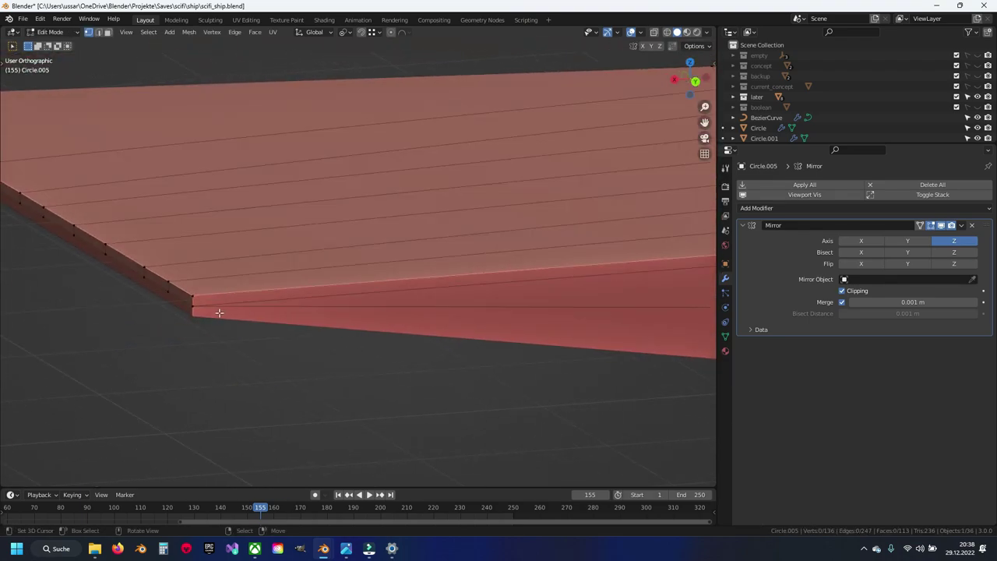
key("g")
left_click(189, 305)
mouse_move(189, 304)
middle_mouse_down()
mouse_move(535, 307)
mouse_move(330, 312)
mouse_move(288, 302)
mouse_move(400, 318)
mouse_move(348, 328)
mouse_move(343, 289)
mouse_move(372, 300)
mouse_move(296, 319)
mouse_move(288, 345)
mouse_move(325, 327)
mouse_move(282, 302)
mouse_move(329, 291)
mouse_move(303, 287)
middle_mouse_up()
key("g")
key("z")
left_click(555, 274)
key("Tab")
scroll(369, 325, "down", 3)
scroll(374, 314, "down", 2)
Save scifi_ship.blend twice while orbiting the whole ship and selecting the wing Plane.008
key("ctrl+s")
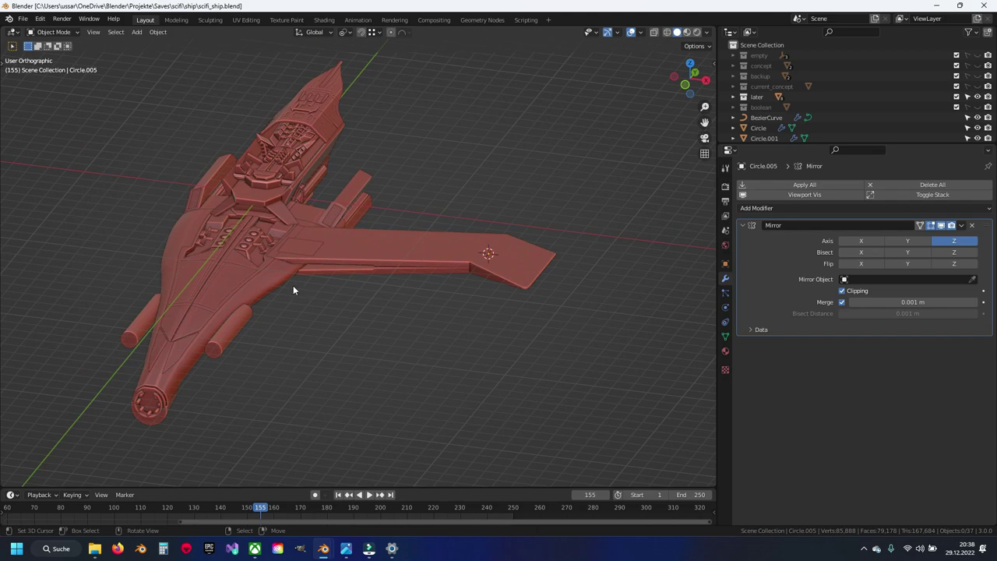
mouse_move(292, 286)
middle_mouse_down()
mouse_move(322, 241)
mouse_move(256, 316)
mouse_move(283, 284)
middle_mouse_up()
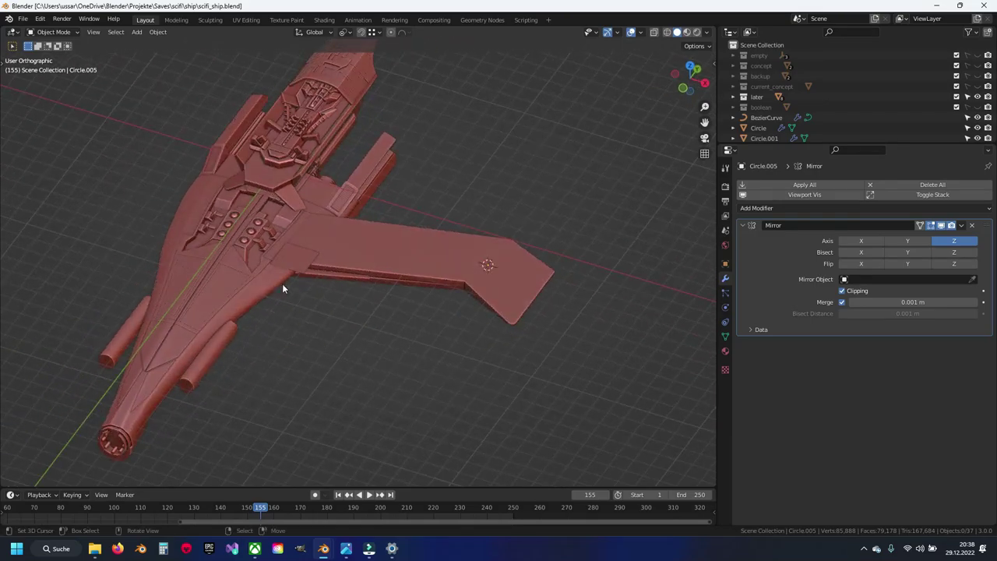
left_click(292, 275)
key("ctrl+s")
mouse_move(400, 278)
middle_mouse_down()
mouse_move(447, 262)
mouse_move(437, 226)
mouse_move(416, 239)
mouse_move(223, 245)
mouse_move(205, 218)
mouse_move(200, 225)
mouse_move(400, 241)
mouse_move(425, 254)
mouse_move(289, 266)
middle_mouse_up()
scroll(425, 254, "up", 2)
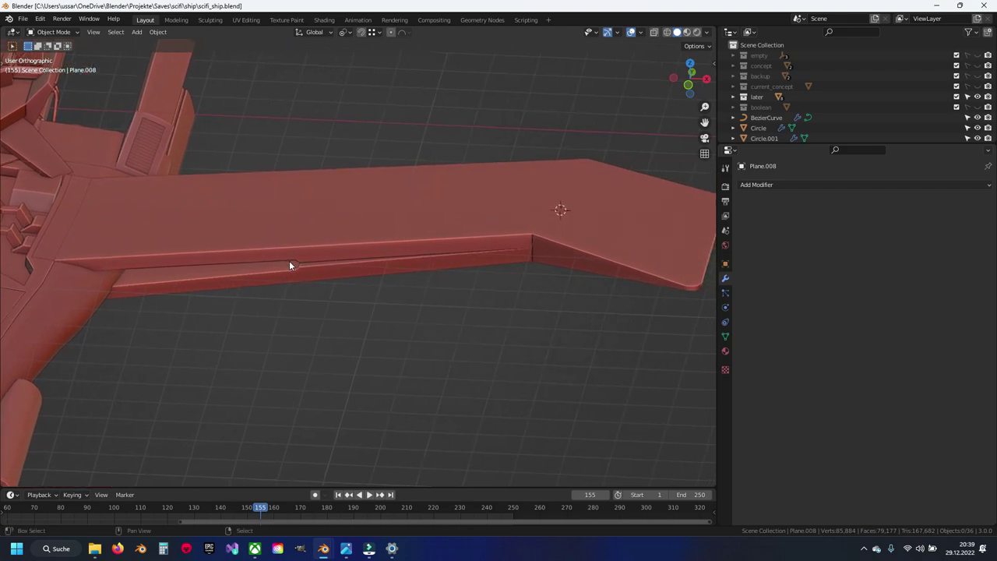
Add four loop cuts across the top of Circle.005 without sliding them
left_click(344, 246)
key("Tab")
key("ctrl+r")
scroll(214, 249, "up", 1)
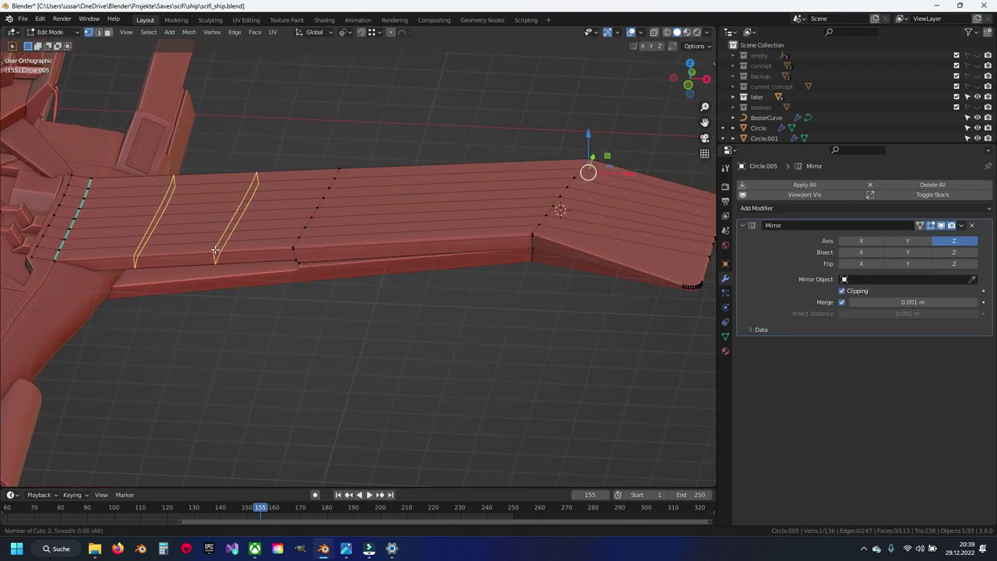
scroll(215, 249, "up", 2)
left_click(214, 250)
right_click(214, 250)
Box-select the upper wing geometry from a side-on view
key("ctrl+r")
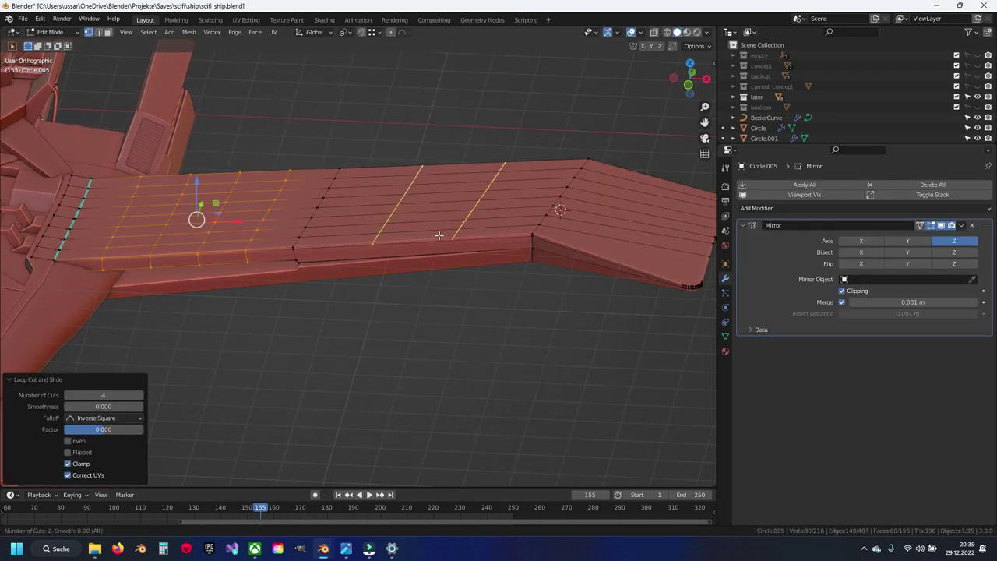
key("Escape")
middle_click_drag(437, 296, 439, 235, "alt")
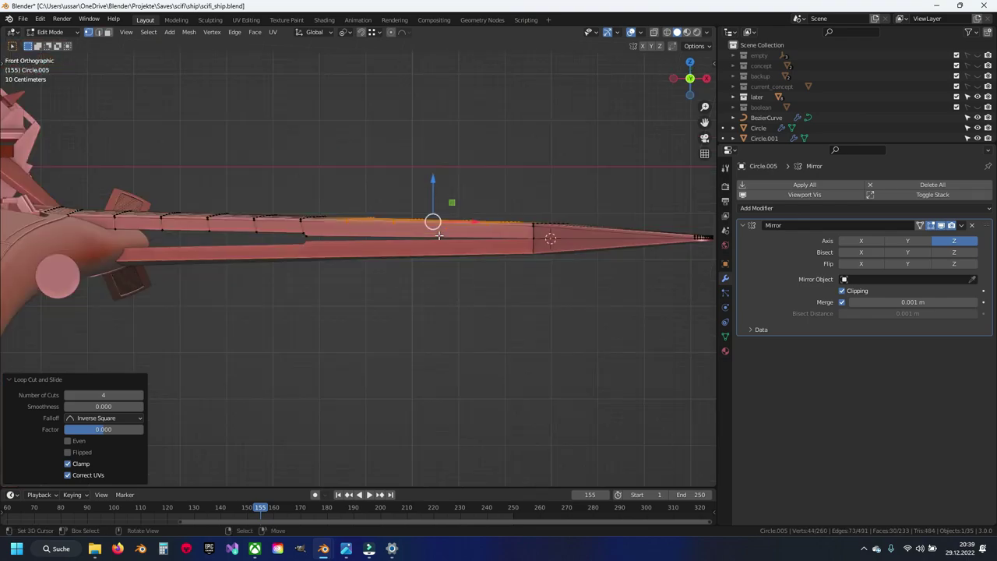
left_click(155, 179)
left_click_drag(154, 177, 714, 288)
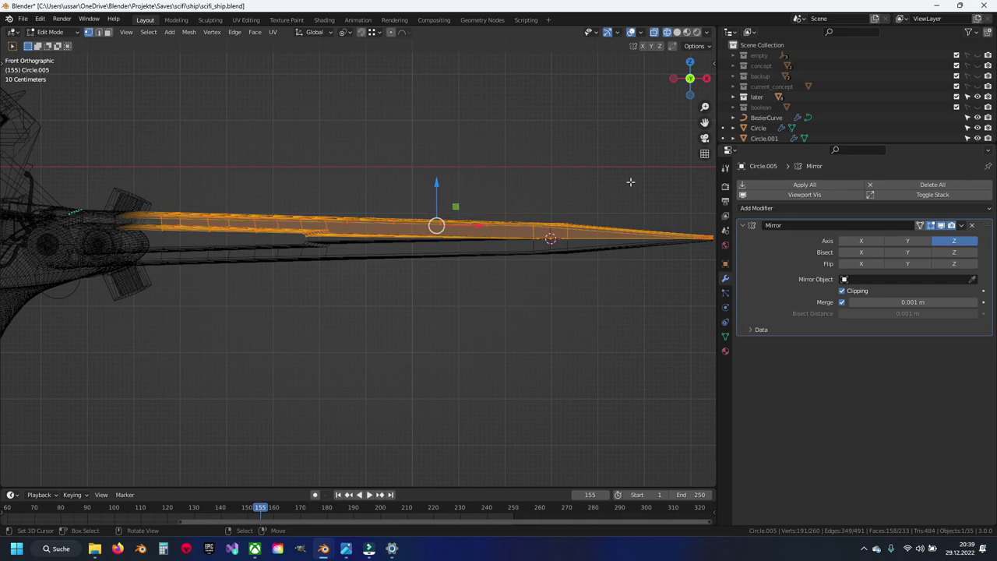
key("r")
key("Escape")
Set the pivot to Median Point, test tilting the upper geometry, then exit Edit Mode
left_click(344, 36)
left_click(369, 71)
left_click(342, 35)
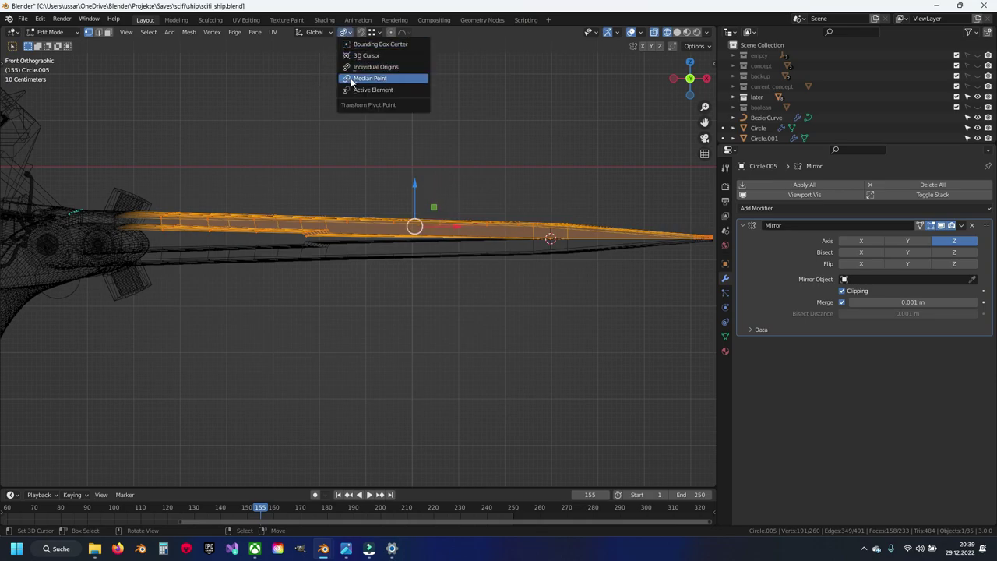
left_click(351, 78)
key("r")
key("Escape")
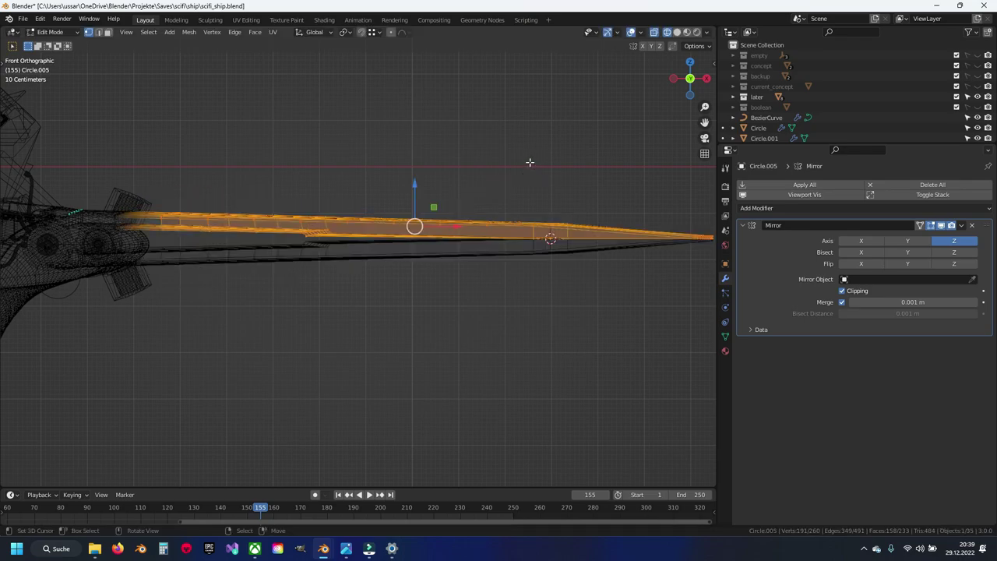
left_click_drag(414, 188, 413, 191)
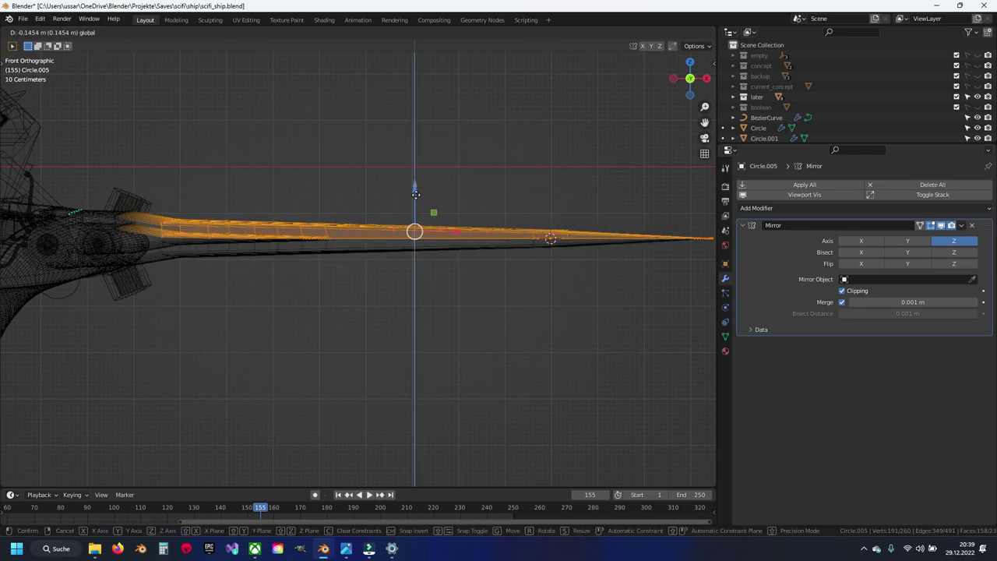
key("ctrl+z")
key("shift+z")
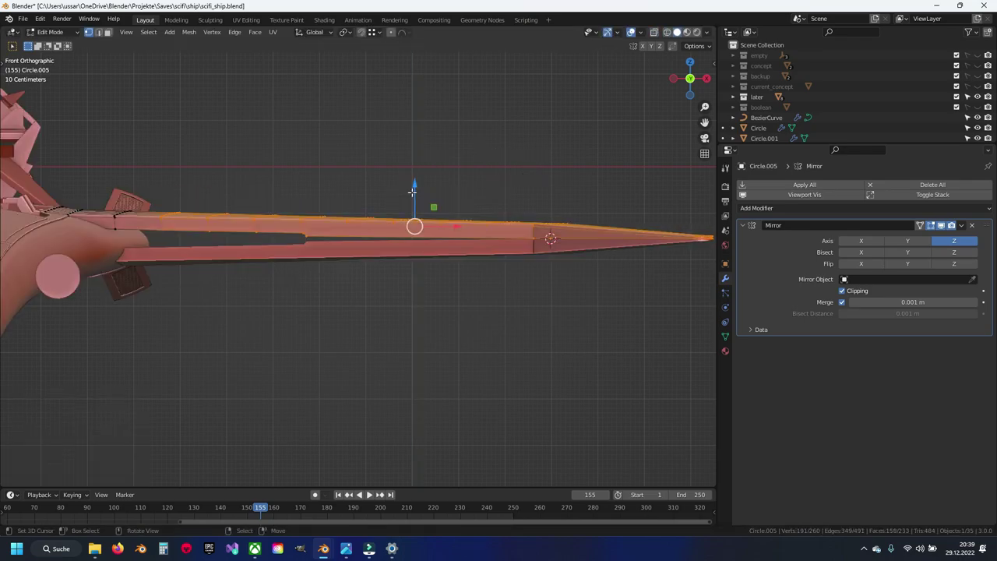
key("Tab")
Save scifi_ship.blend from an angled view of the ship
scroll(352, 224, "down", 2)
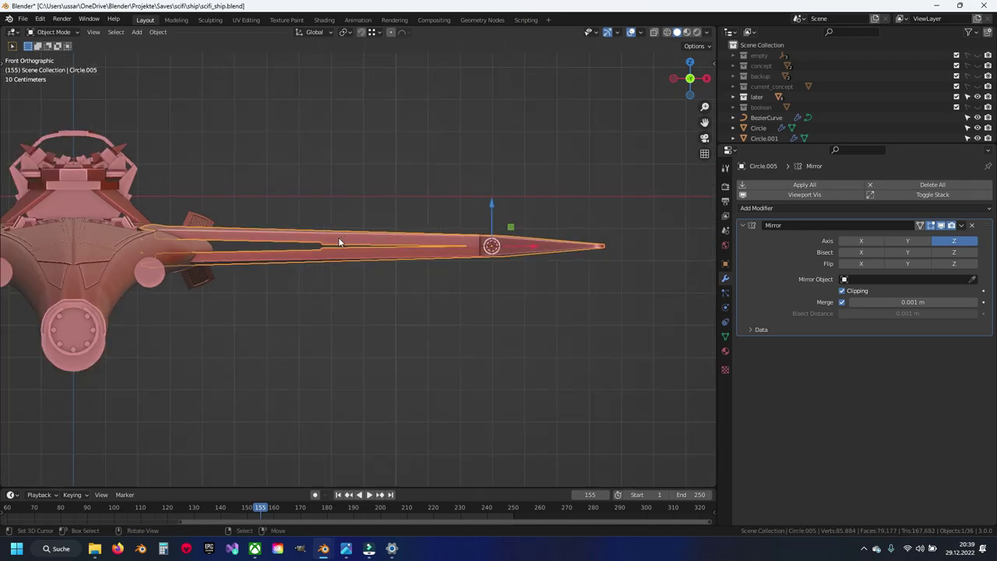
mouse_move(339, 237)
middle_mouse_down()
mouse_move(409, 325)
mouse_move(284, 258)
middle_mouse_up()
key("Tab")
key("Tab")
key("ctrl+s")
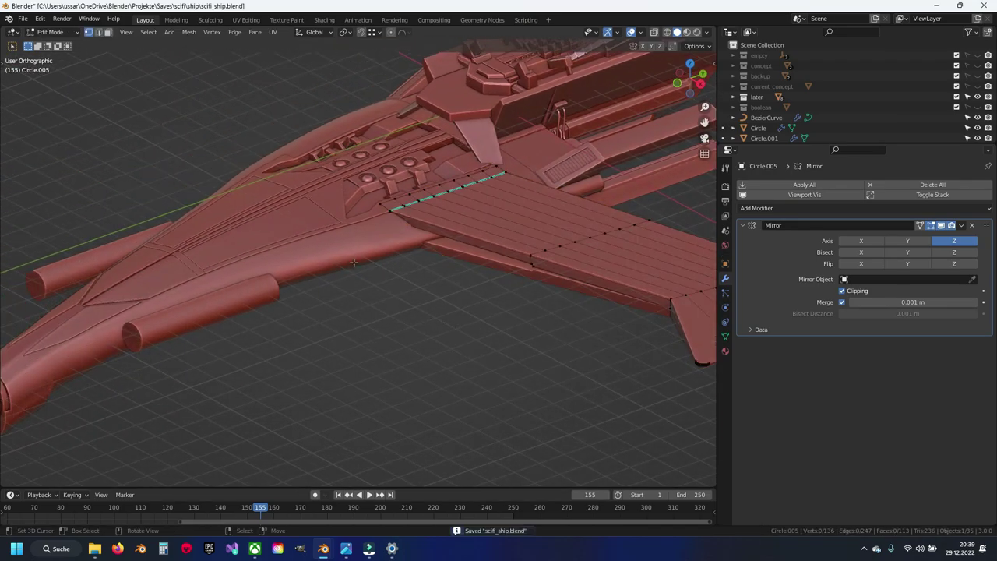
scroll(233, 269, "up", 2)
scroll(231, 271, "up", 2)
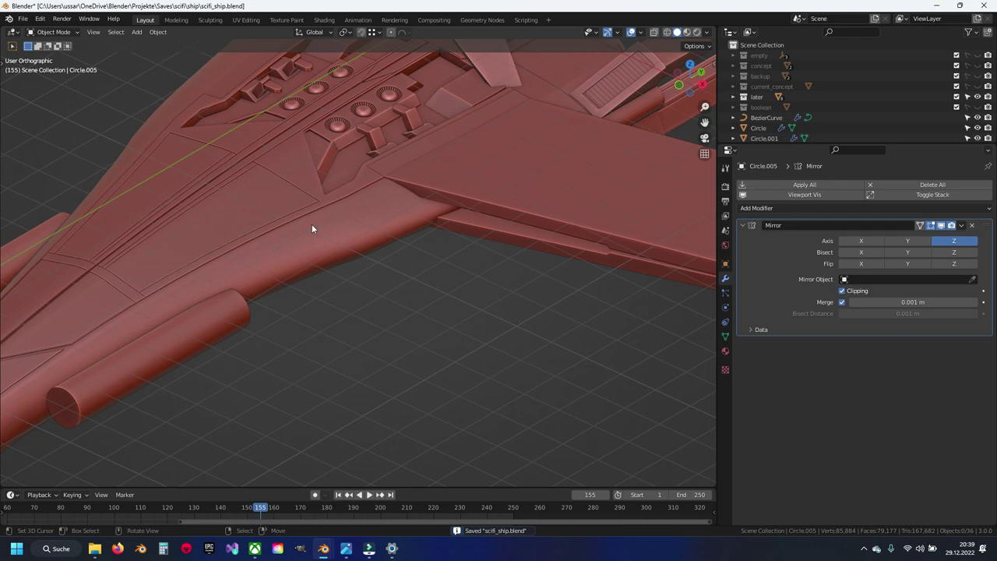
Open the hull Circle in Edit Mode, save, and inspect its pipes and tail
middle_click_drag(434, 195, 463, 209)
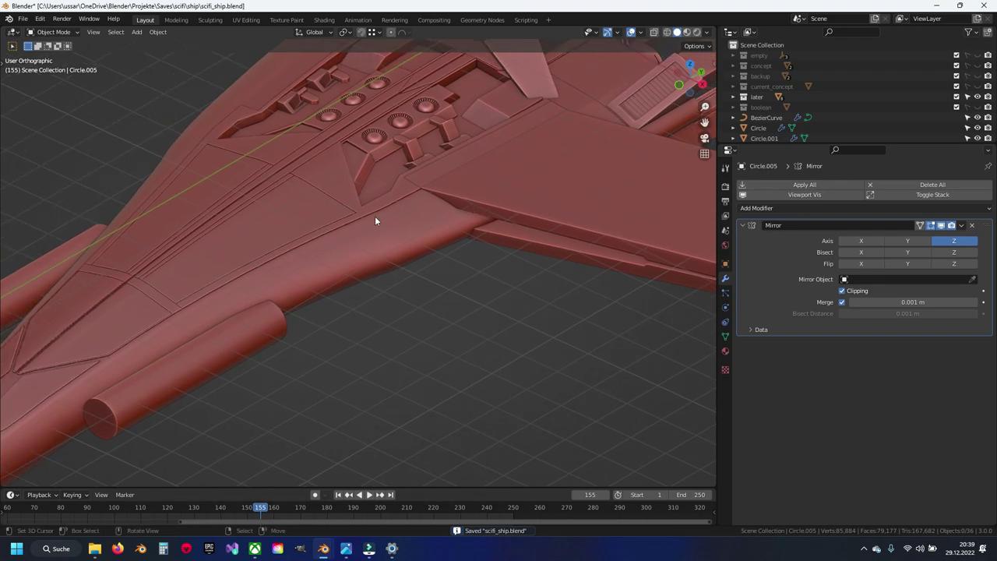
middle_click_drag(259, 268, 289, 273)
left_click(289, 274)
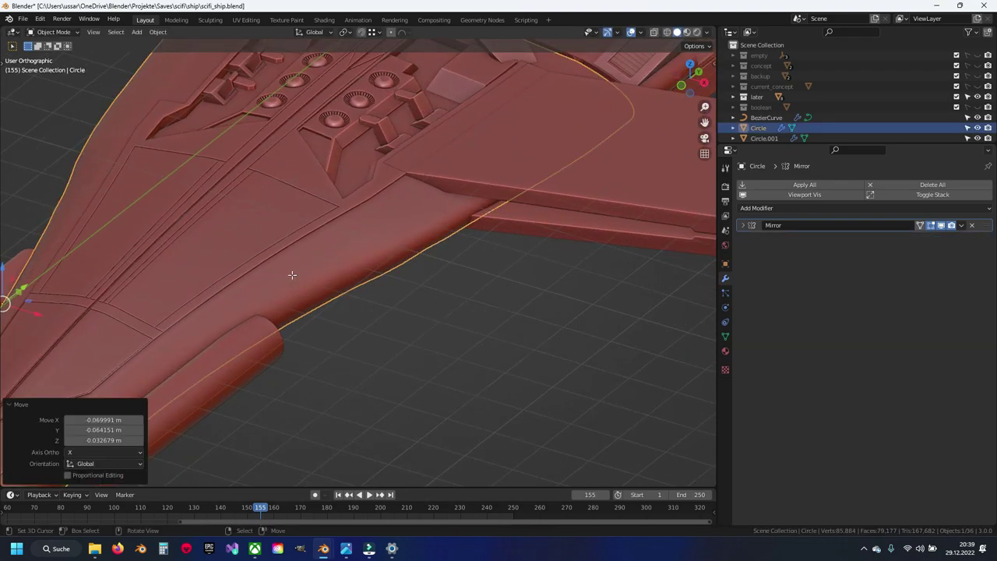
key("Tab")
key("ctrl+s")
scroll(231, 296, "up", 1)
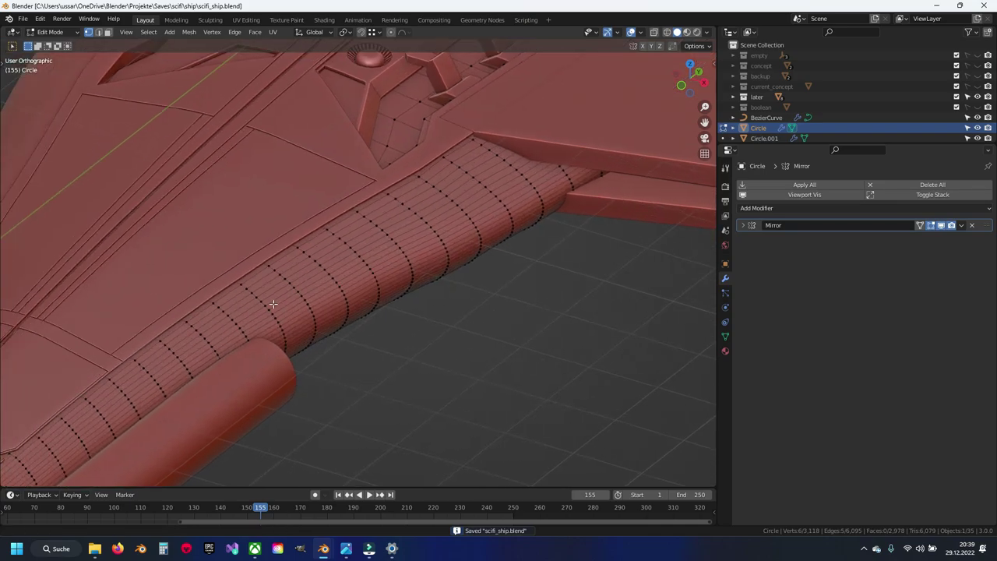
scroll(226, 334, "up", 1)
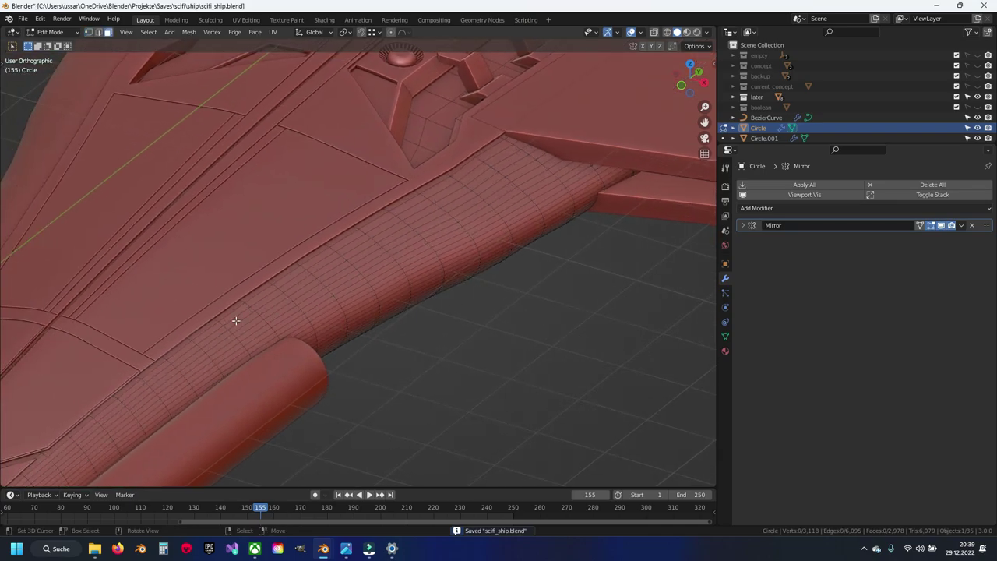
mouse_move(228, 330)
middle_mouse_down()
mouse_move(420, 228)
mouse_move(430, 283)
mouse_move(369, 307)
mouse_move(382, 270)
mouse_move(371, 277)
middle_mouse_up()
mouse_move(471, 198)
middle_mouse_down()
mouse_move(407, 276)
mouse_move(438, 237)
middle_mouse_up()
mouse_move(240, 323)
middle_mouse_down("shift")
mouse_move(452, 181)
mouse_move(425, 202)
middle_mouse_up("shift")
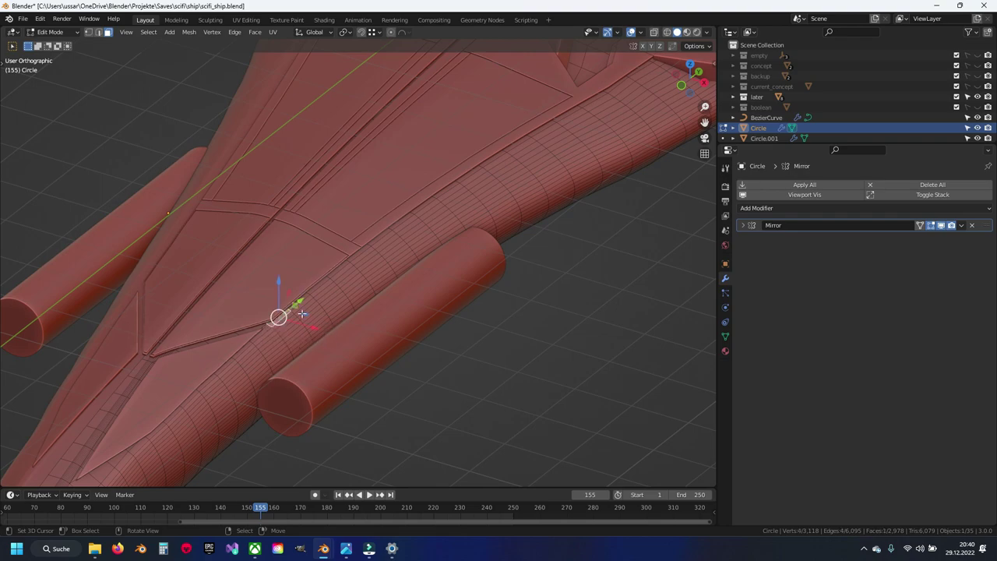
Save the ship and brush-select the hull strip faces running beside the side cylinder
middle_click_drag(288, 337, 311, 326, "shift")
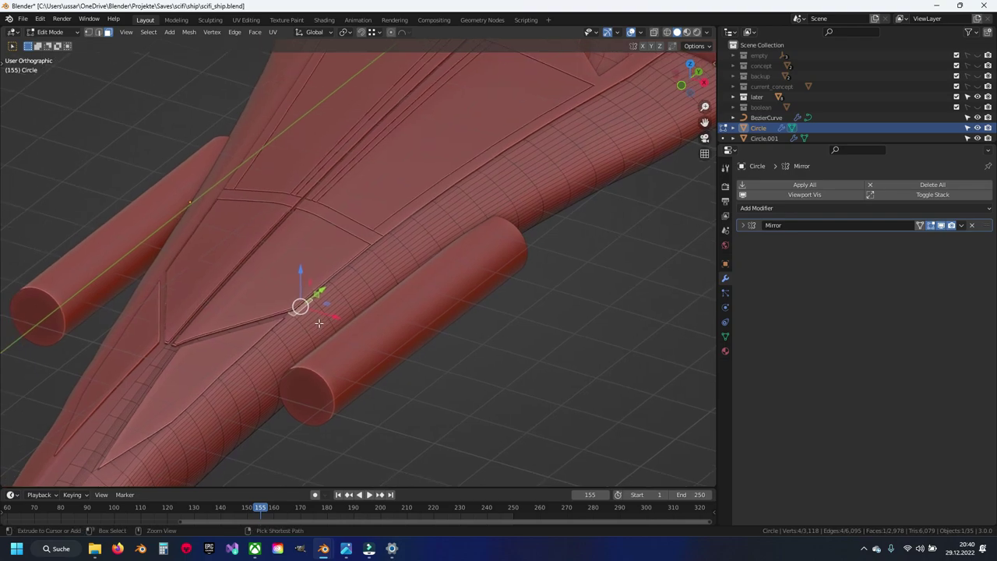
key("ctrl+s")
mouse_move(425, 257)
middle_mouse_down("shift")
mouse_move(237, 383)
mouse_move(319, 363)
mouse_move(345, 305)
mouse_move(295, 350)
mouse_move(324, 285)
middle_mouse_up("shift")
left_click(287, 341, "ctrl")
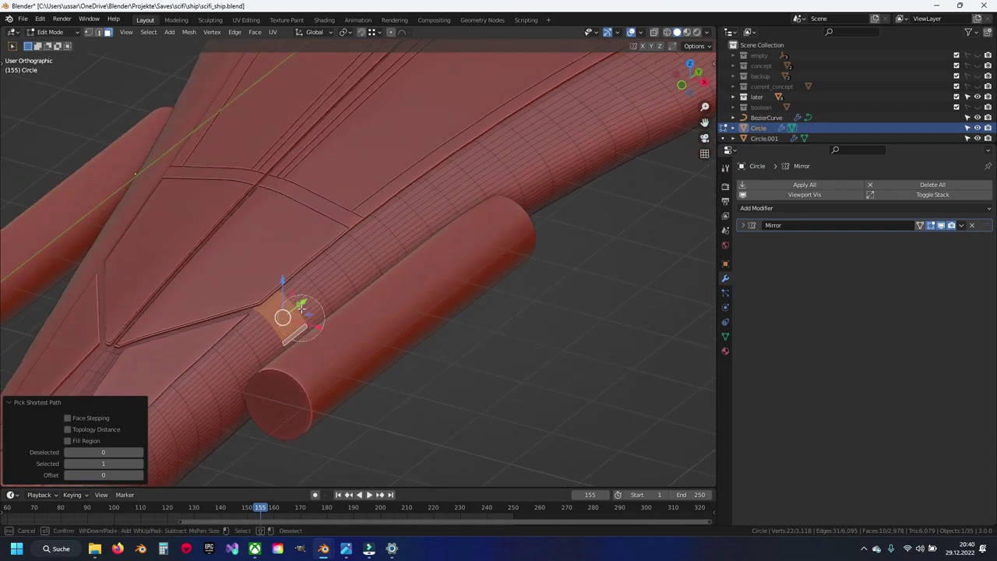
key("c")
left_click(323, 285)
mouse_move(323, 284)
left_mouse_down()
mouse_move(527, 142)
mouse_move(646, 83)
left_mouse_up()
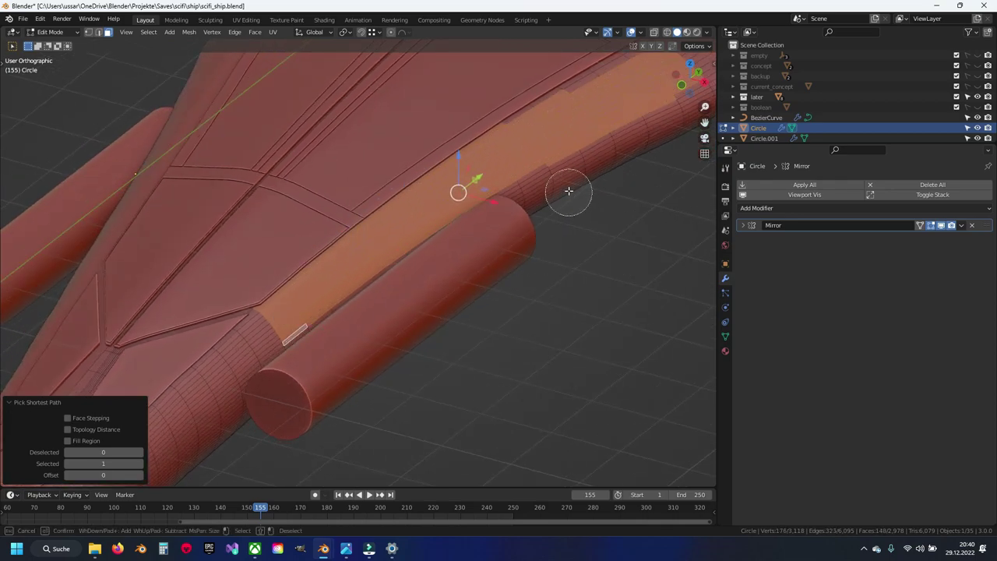
left_click_drag(592, 167, 584, 82)
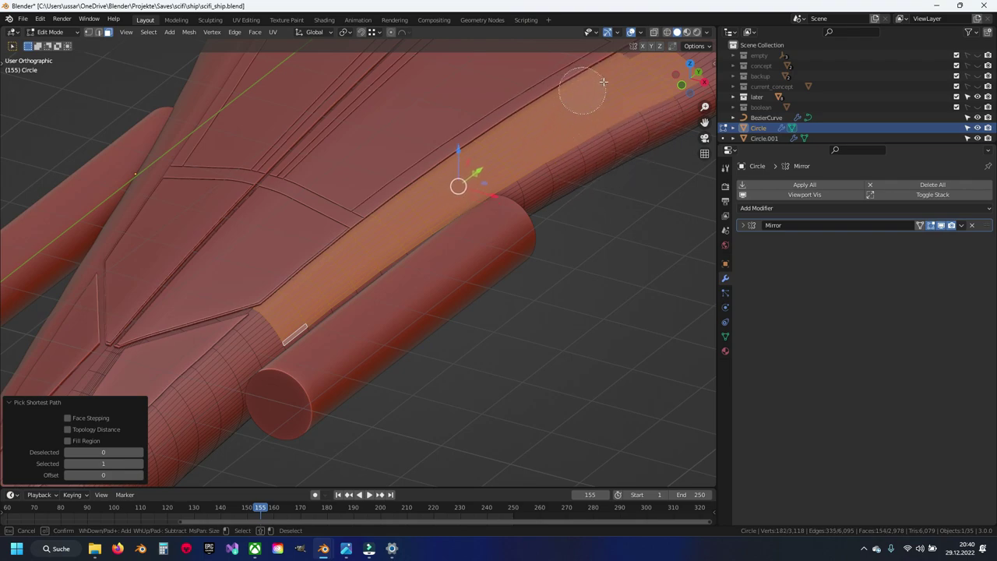
right_click(605, 118)
Add the strip's front-end faces and check the selection through X-ray
middle_click_drag(605, 118, 315, 358, "shift")
scroll(337, 340, "up", 2)
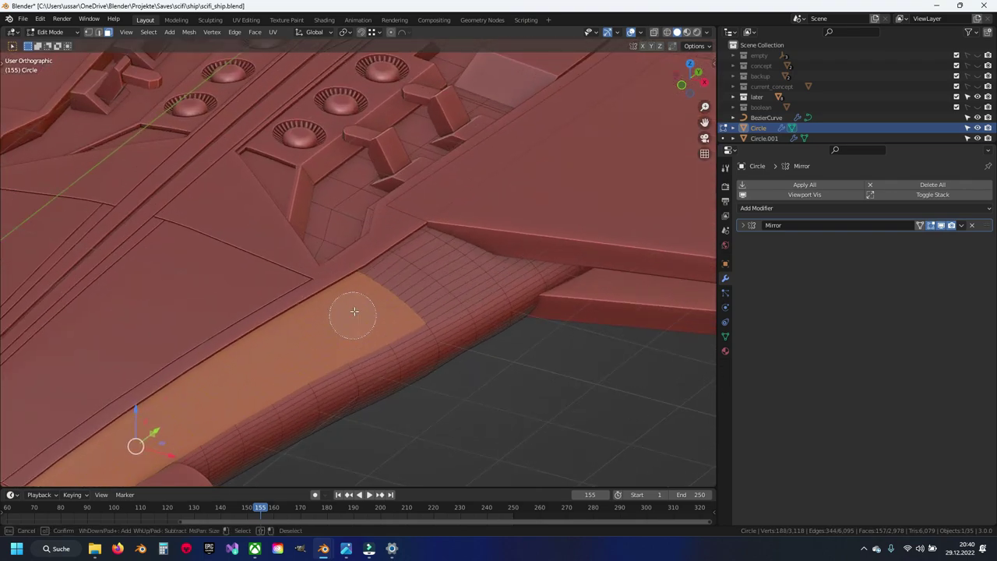
mouse_move(355, 312)
left_mouse_down()
mouse_move(400, 263)
mouse_move(471, 267)
left_mouse_up()
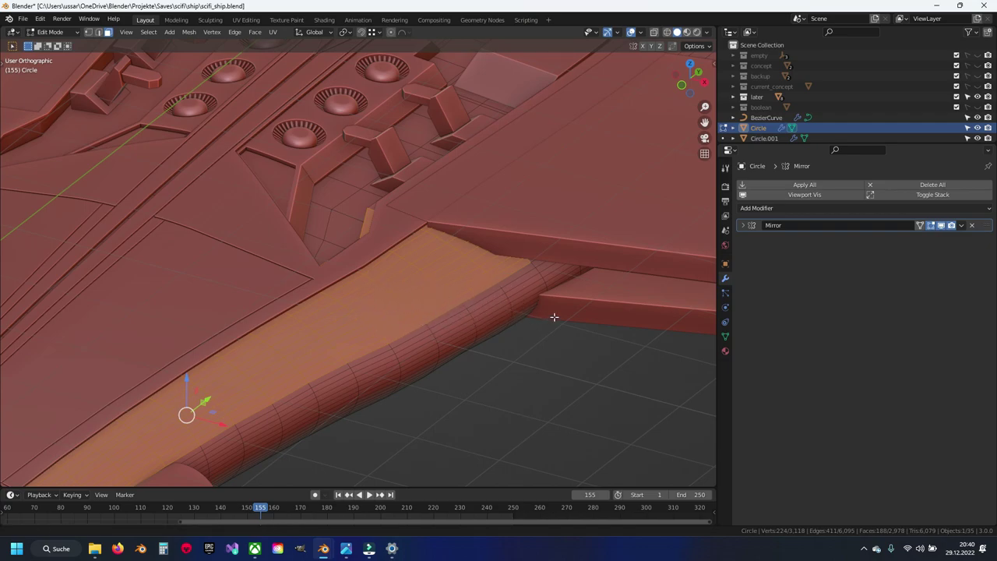
mouse_move(554, 318)
middle_mouse_down()
mouse_move(332, 327)
mouse_move(535, 281)
mouse_move(389, 338)
mouse_move(330, 331)
middle_mouse_up()
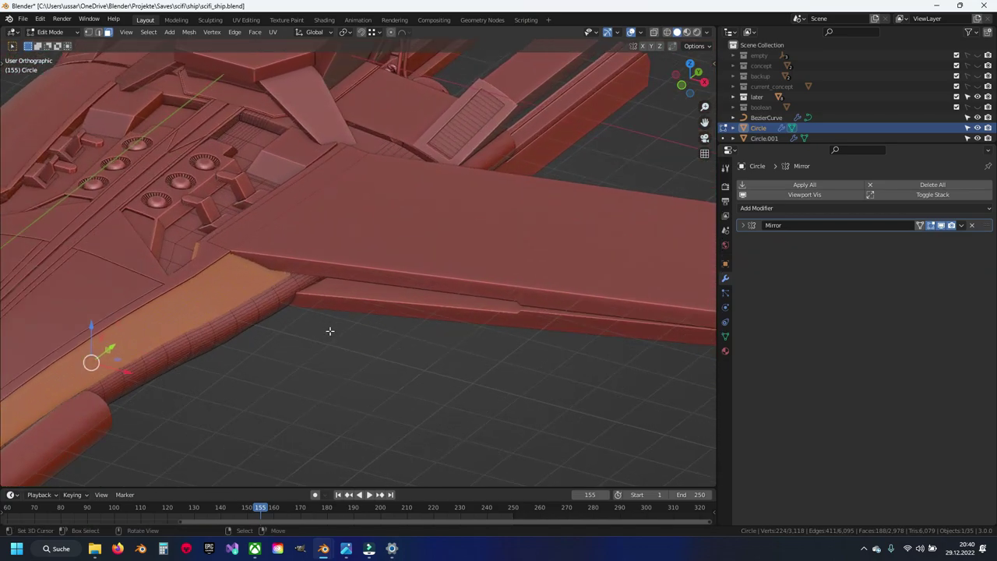
middle_click_drag(384, 311, 327, 308)
scroll(327, 308, "up", 2)
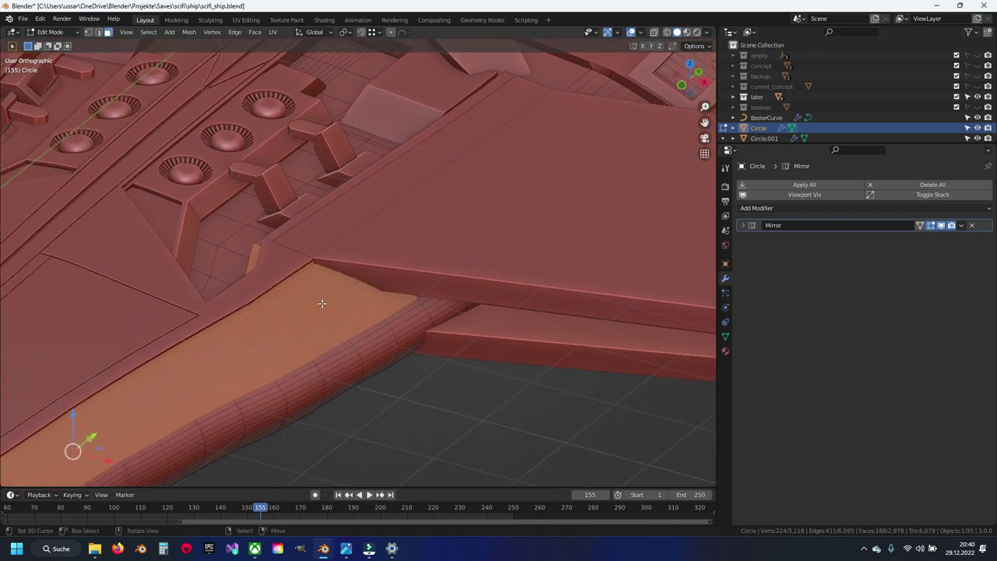
scroll(320, 303, "up", 3)
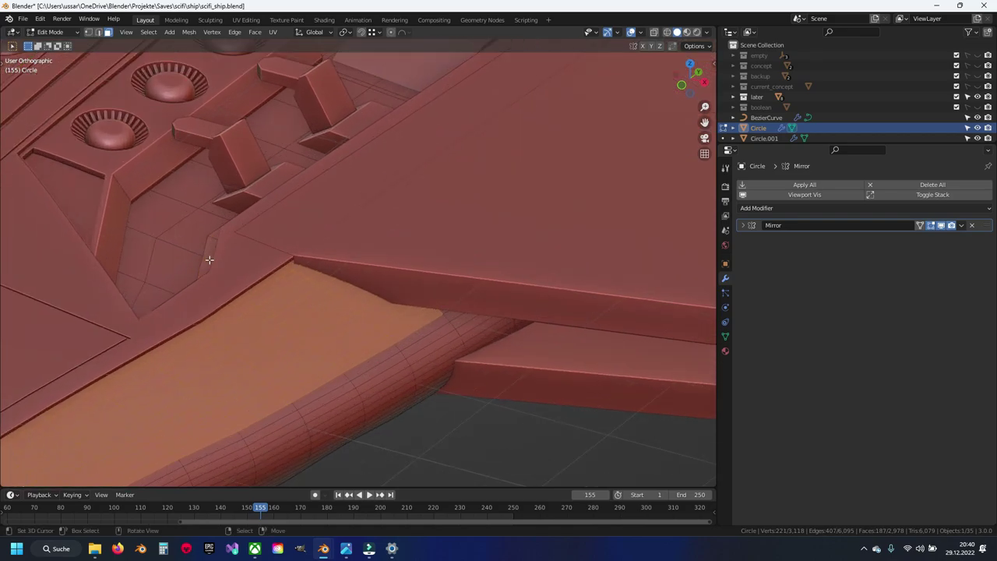
scroll(209, 259, "down", 3)
key("t")
key("alt+z")
scroll(318, 253, "up", 2)
Circle-deselect the stray upper and left plate faces, then return to solid display
scroll(318, 253, "up", 1)
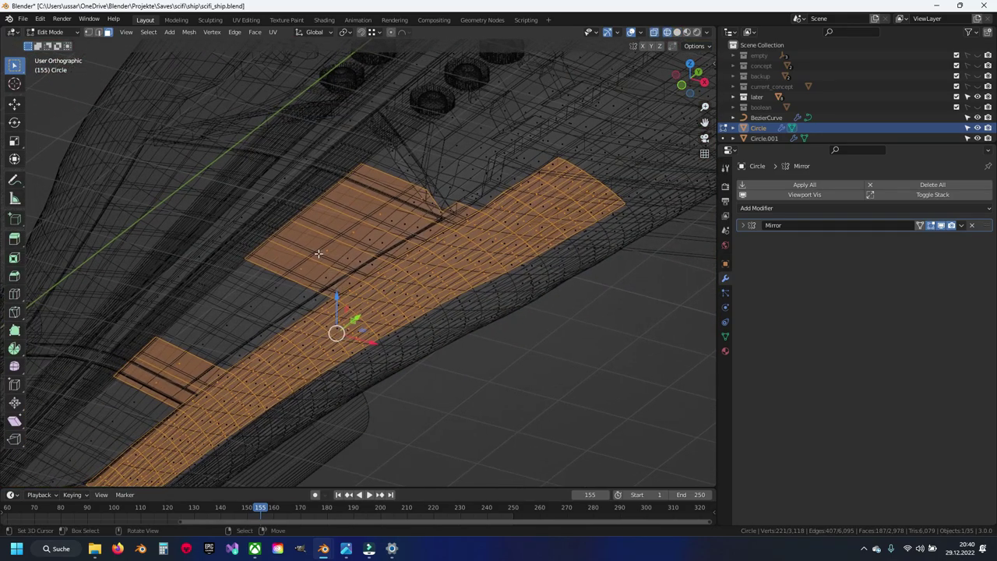
key("t")
key("c")
mouse_move(275, 260)
middle_mouse_down()
mouse_move(442, 162)
mouse_move(152, 362)
mouse_move(168, 366)
mouse_move(250, 333)
mouse_move(267, 307)
mouse_move(282, 308)
middle_mouse_up()
key("Escape")
key("alt+z")
scroll(250, 333, "up", 2)
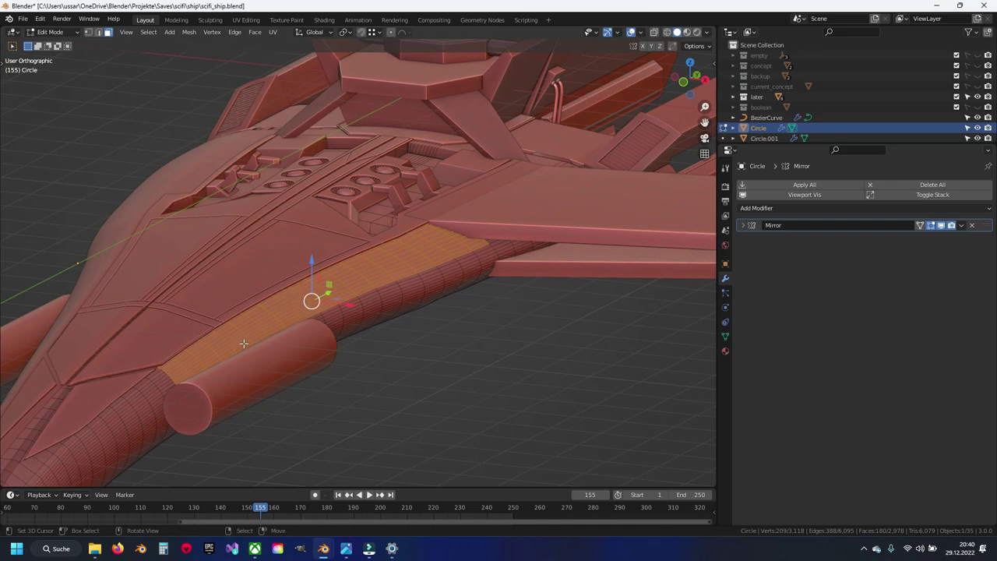
Refine the strip's face loops, dropping the lower and extra loops near the cylinder
mouse_move(244, 344)
middle_mouse_down()
mouse_move(281, 333)
mouse_move(269, 340)
mouse_move(275, 355)
middle_mouse_up()
scroll(275, 354, "up", 2)
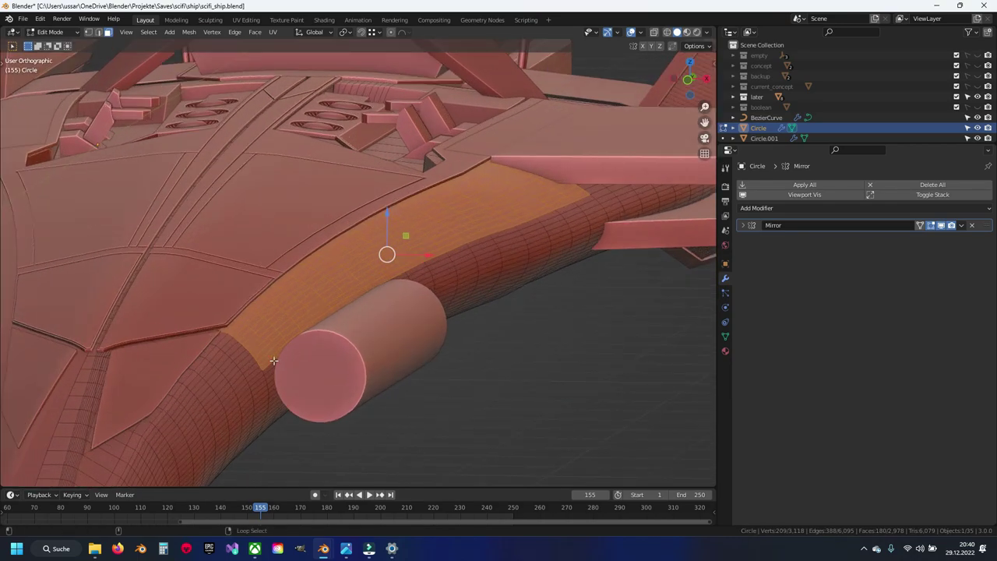
left_click(272, 357, "alt+shift")
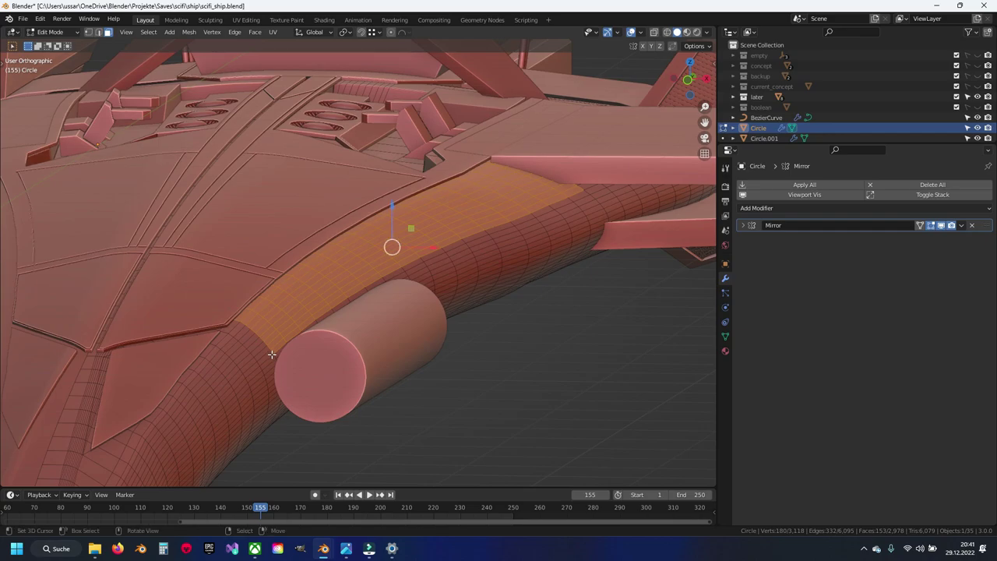
scroll(271, 355, "up", 2)
left_click(273, 357, "alt+shift")
scroll(277, 362, "up", 2)
scroll(285, 373, "up", 2)
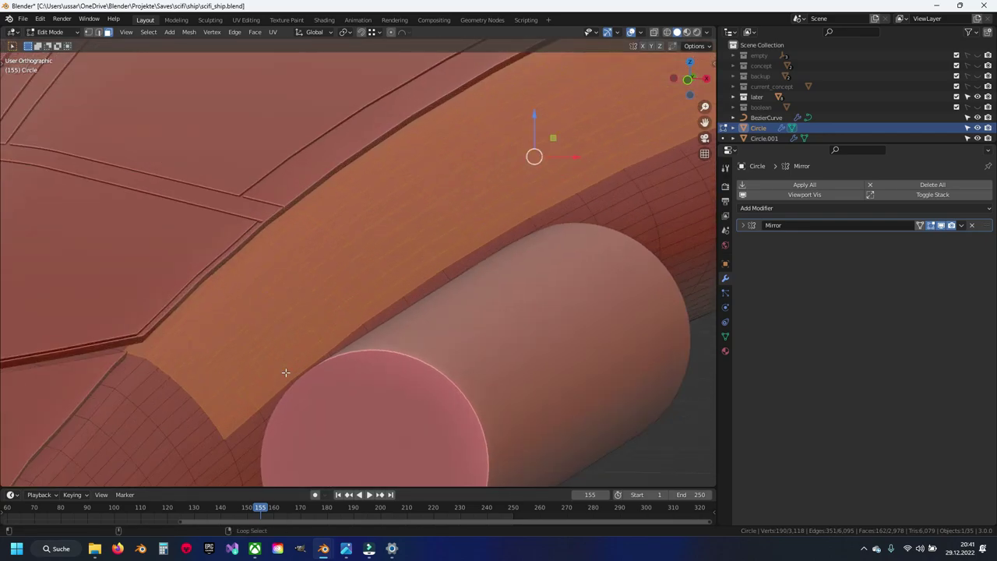
left_click(285, 373, "alt+shift")
middle_click_drag(286, 373, 296, 365)
scroll(301, 363, "down", 2)
scroll(300, 363, "up", 1)
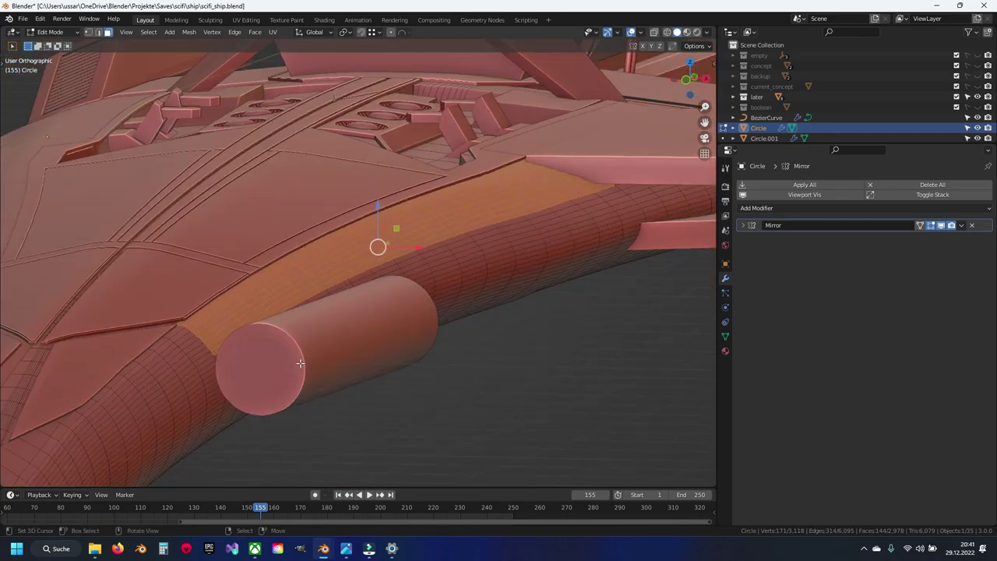
Check the trimmed strip from the right side view and in wireframe
key("KP_3")
scroll(301, 363, "down", 1)
scroll(301, 343, "down", 2)
scroll(287, 341, "up", 2)
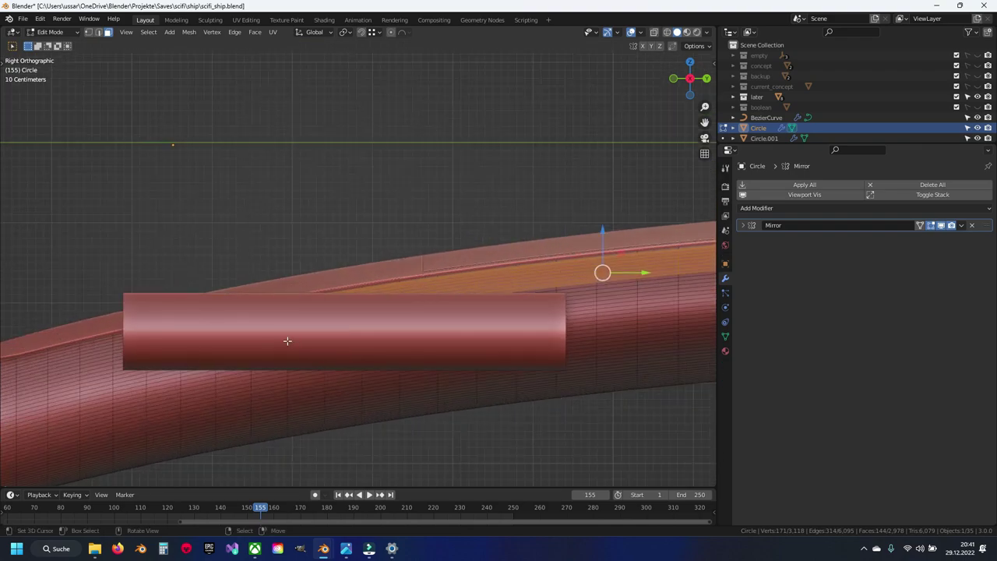
key("shift+z")
key("shift+z")
middle_click_drag(281, 335, 299, 324, "shift")
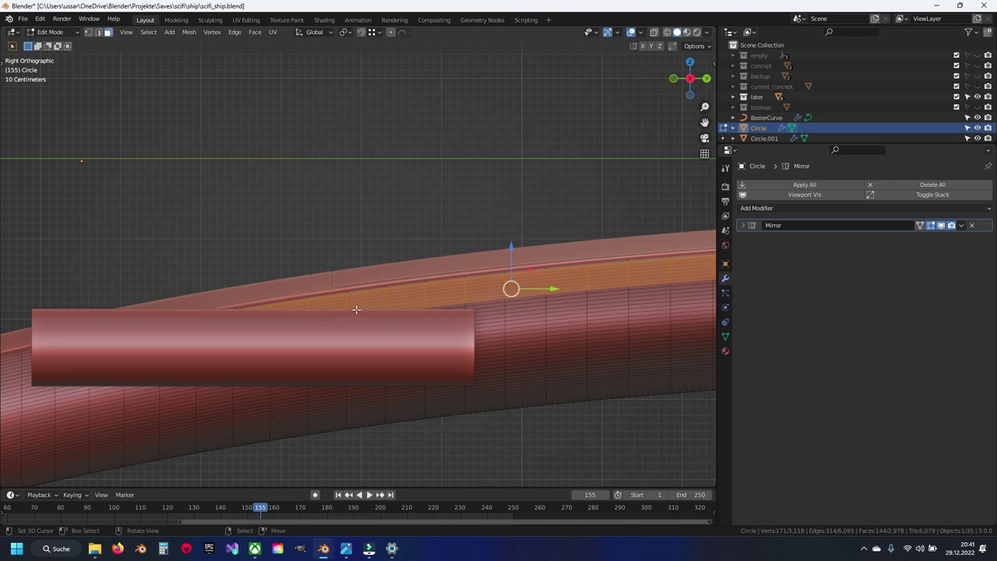
middle_click_drag(355, 310, 361, 345)
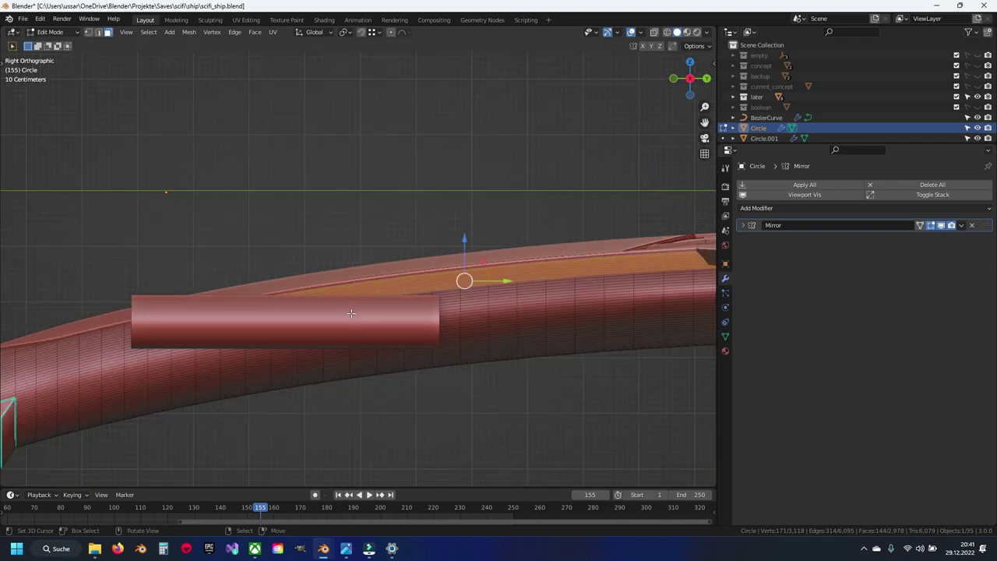
Duplicate the strip faces in place and separate them into a new object, Circle.015
key("g")
left_click(363, 338)
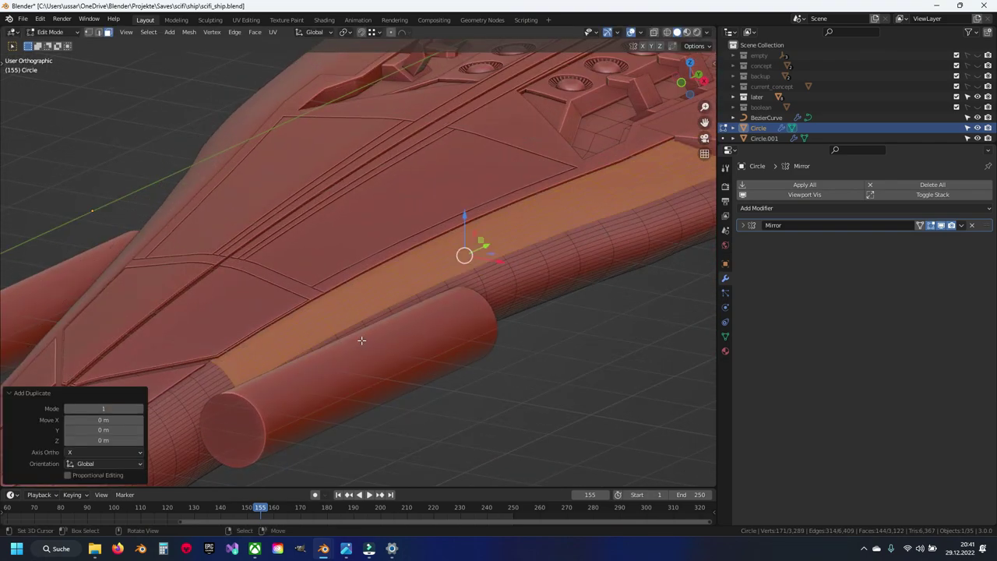
key("p")
left_click(363, 338)
key("Tab")
left_click(344, 322)
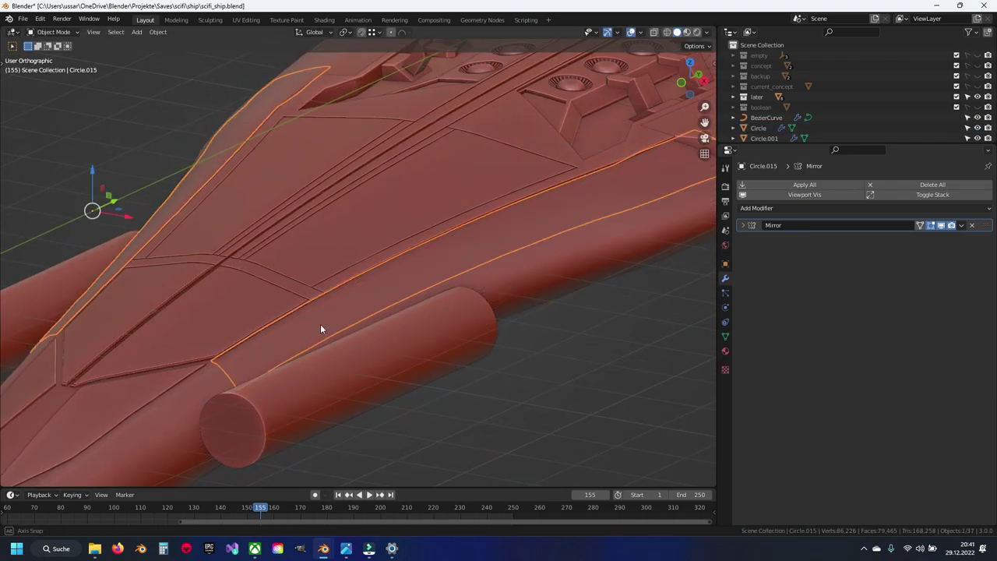
middle_click_drag(343, 322, 338, 336)
scroll(338, 335, "down", 4)
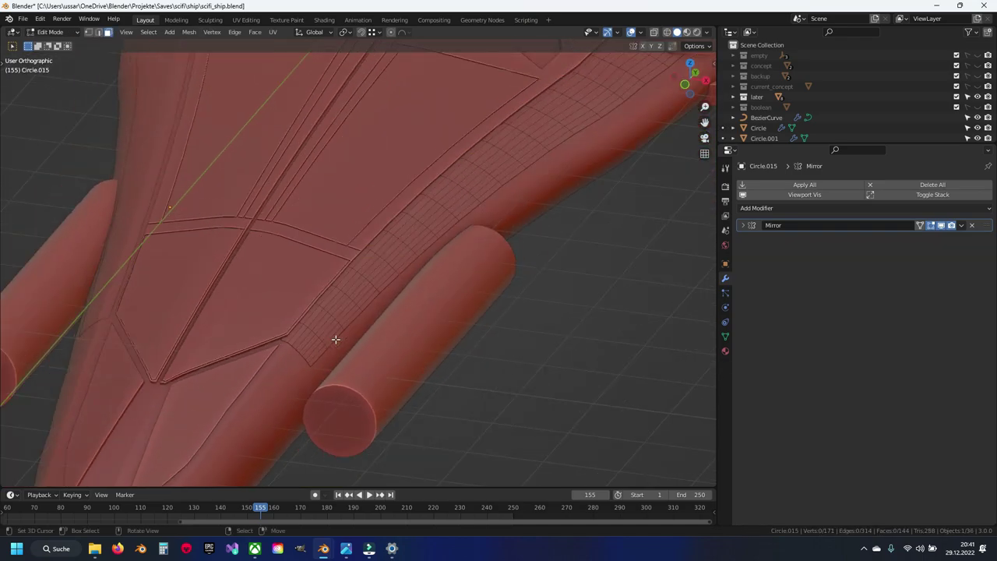
key("Tab")
Save and add a Solidify modifier to Circle.015, raising its thickness
mouse_move(335, 310)
middle_mouse_down()
mouse_move(329, 204)
mouse_move(350, 281)
mouse_move(329, 316)
mouse_move(310, 320)
middle_mouse_up()
key("ctrl+s")
left_click(815, 208)
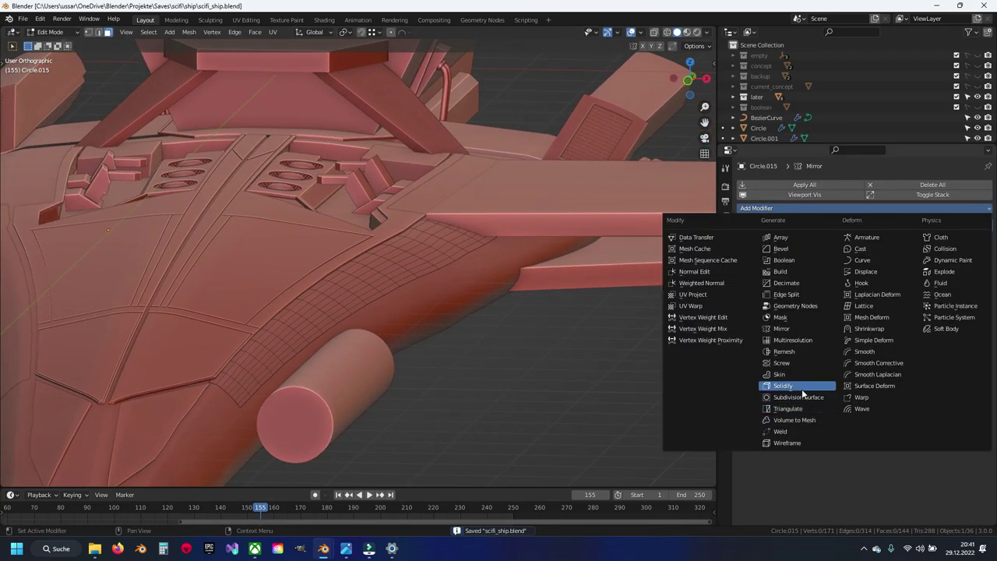
left_click(787, 386)
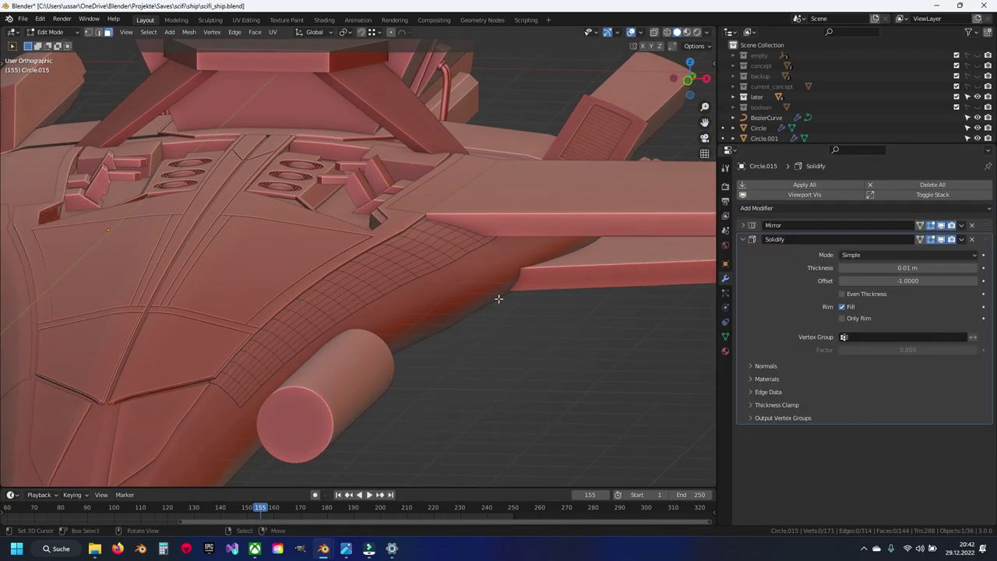
mouse_move(505, 307)
middle_mouse_down()
mouse_move(423, 340)
mouse_move(550, 297)
middle_mouse_up()
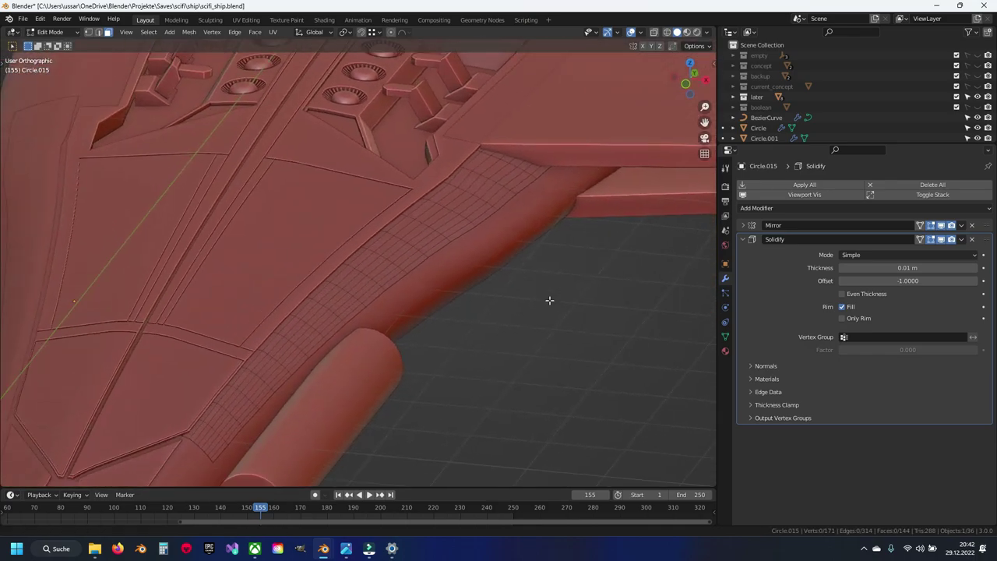
left_click_drag(904, 267, 927, 267)
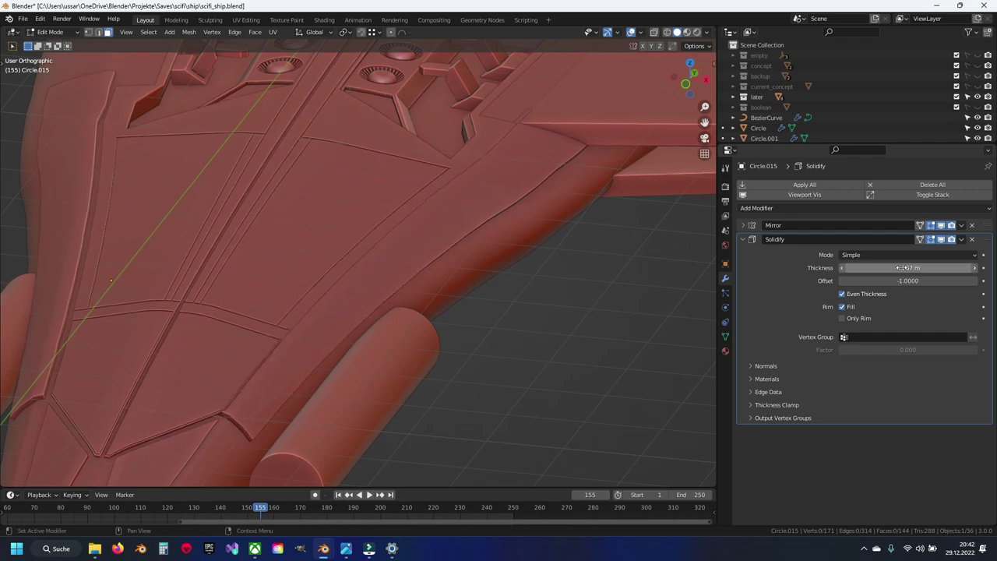
Reselect Circle.015 and tune its solidify thickness, settling on -0.067 m
key("Return")
middle_click_drag(240, 407, 296, 374)
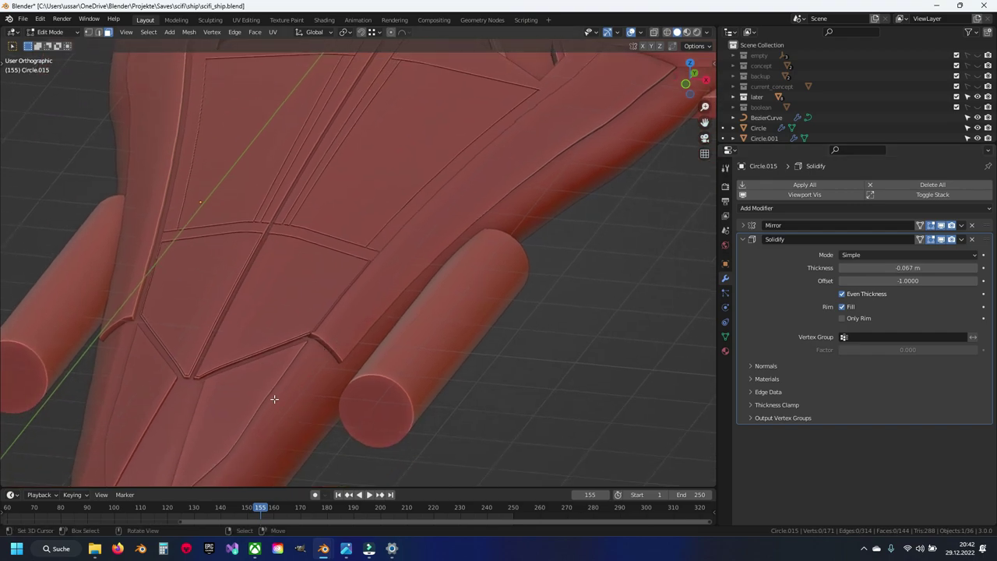
key("Tab")
left_click(240, 405)
left_click(430, 246)
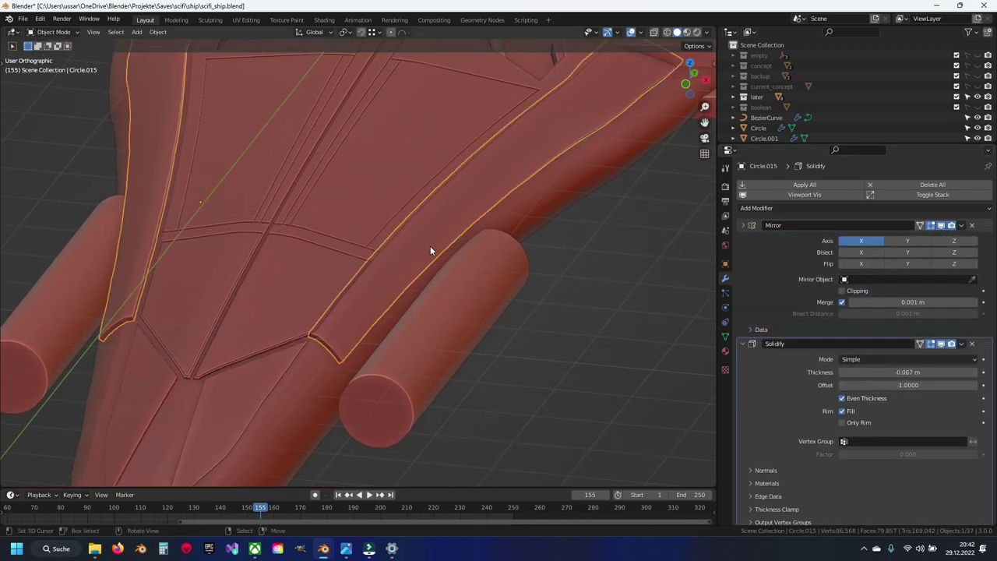
key("Tab")
left_click_drag(889, 267, 908, 267)
mouse_move(616, 278)
middle_mouse_down()
mouse_move(370, 337)
mouse_move(559, 338)
mouse_move(435, 334)
mouse_move(458, 312)
mouse_move(355, 304)
mouse_move(318, 279)
middle_mouse_up()
scroll(342, 296, "up", 3)
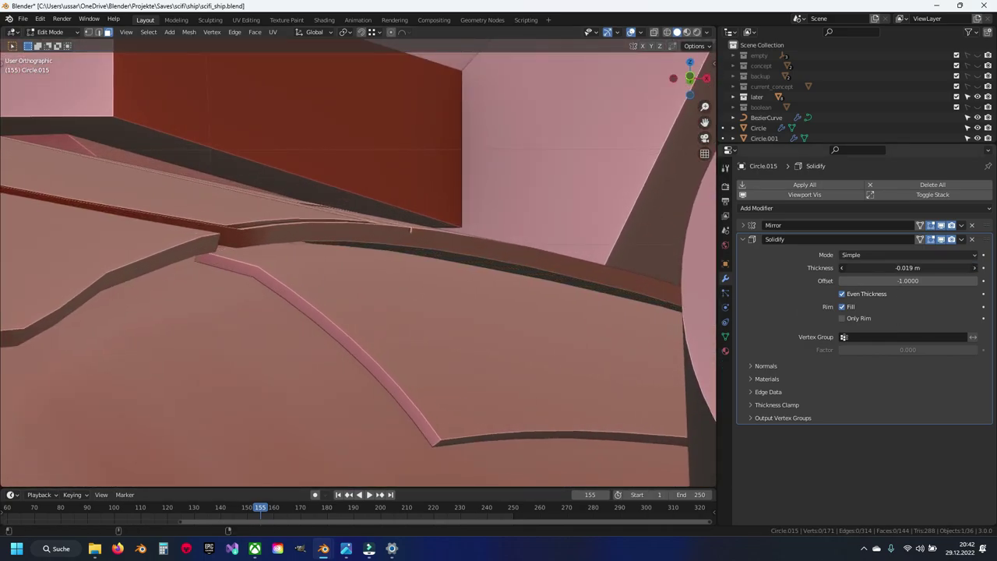
left_click_drag(908, 267, 938, 267)
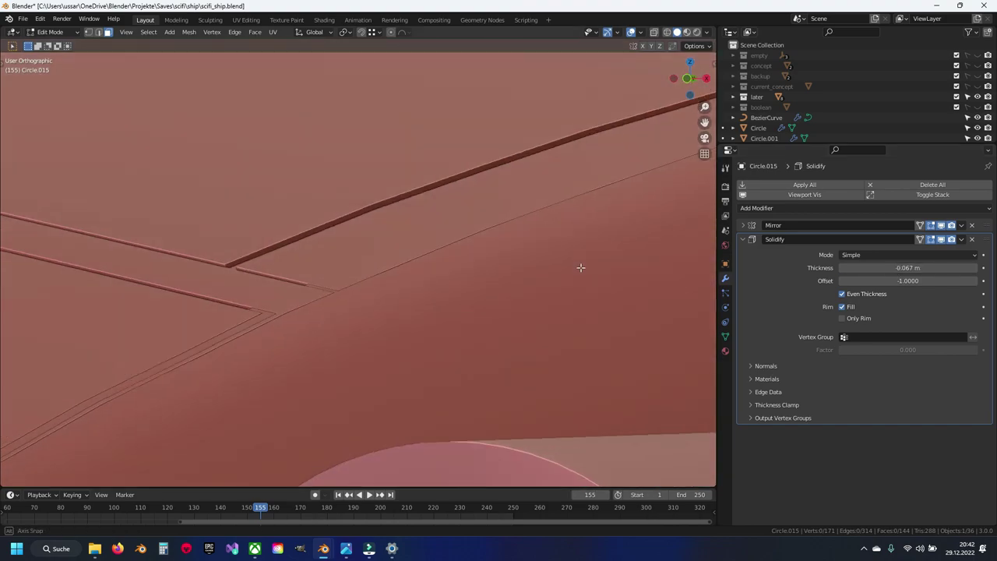
Deselect all and toggle the Solidify modifier's display off and on to inspect the panel
middle_click_drag(581, 267, 561, 318)
key("Tab")
middle_click_drag(507, 338, 521, 276)
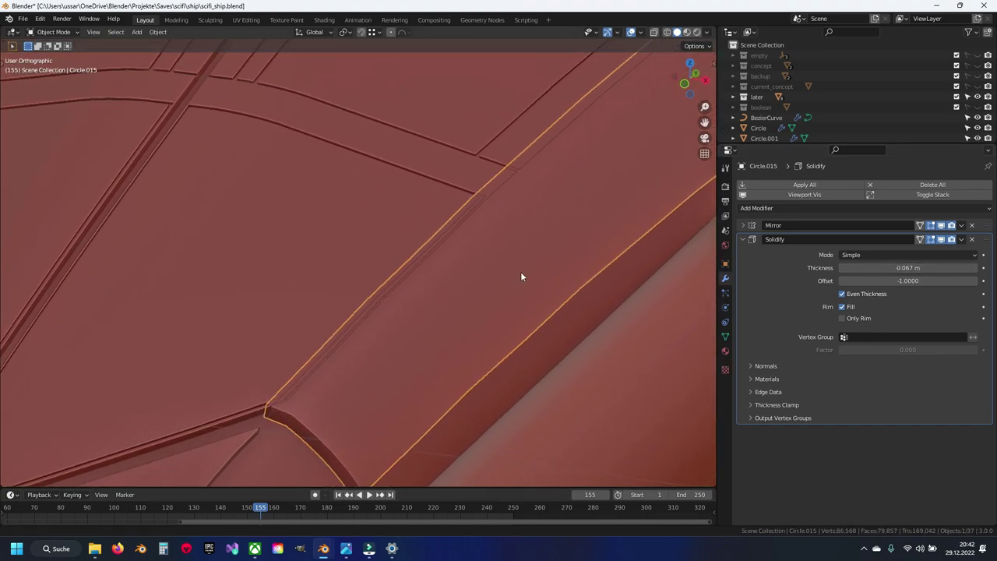
key("alt+a")
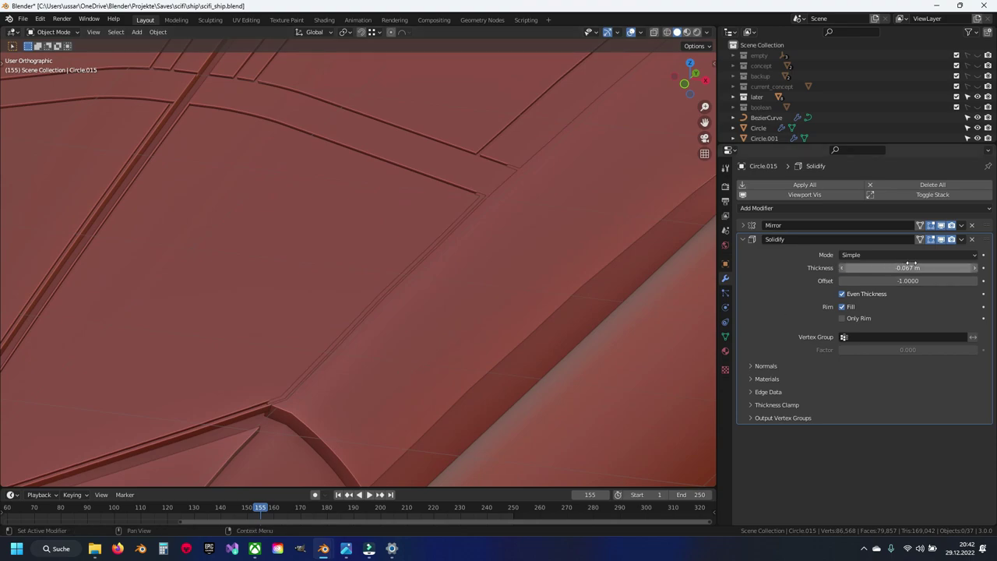
left_click(940, 240)
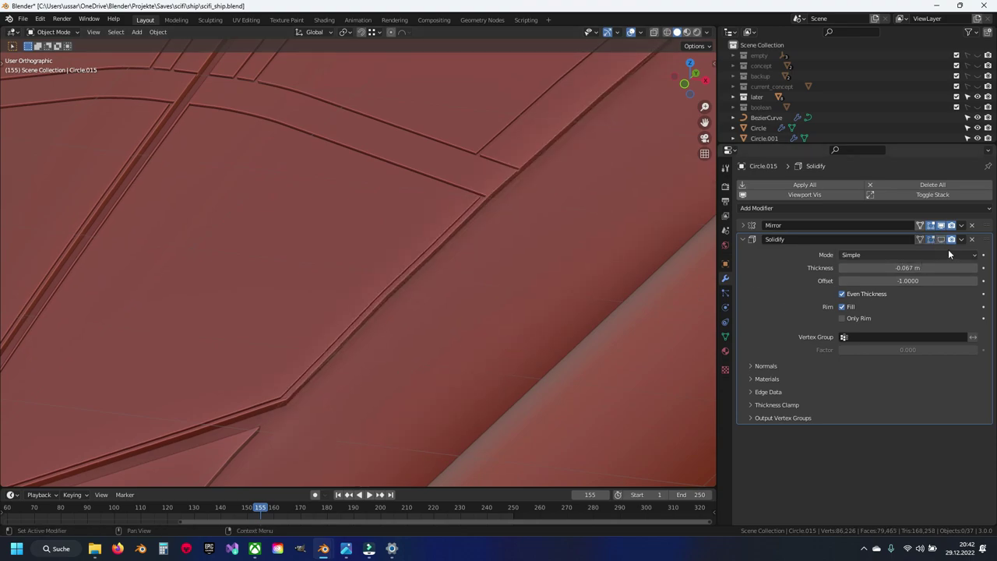
left_click(941, 240)
Edit the panel mesh and add a loop cut along its border
key("Tab")
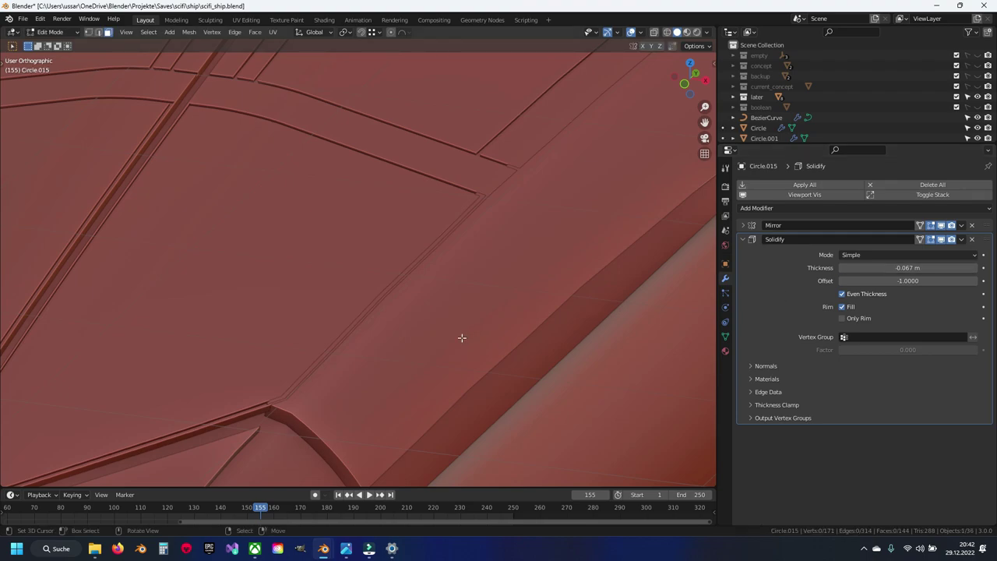
middle_click_drag(462, 337, 461, 338)
left_click(942, 240)
middle_click_drag(514, 307, 513, 307)
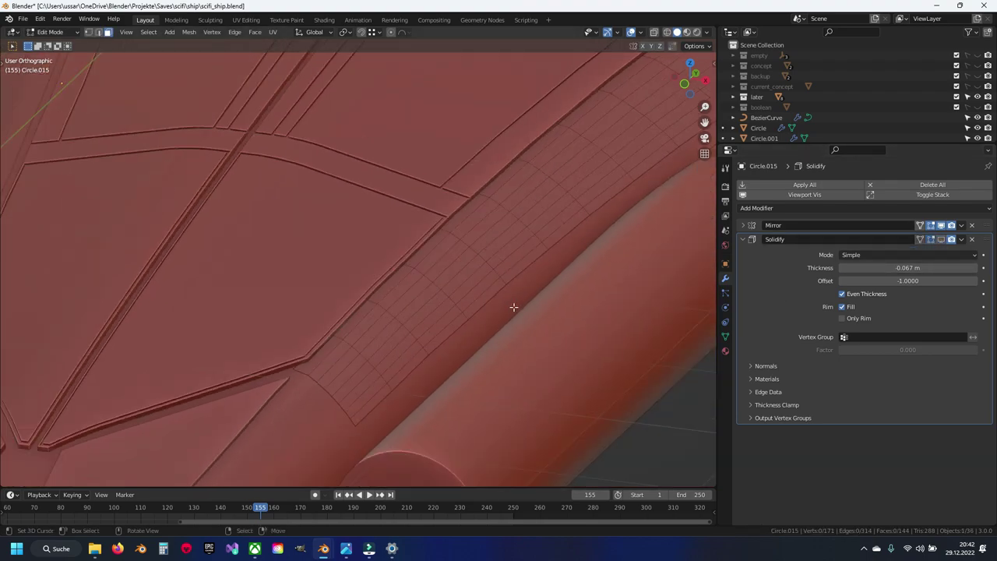
mouse_move(381, 326)
middle_mouse_down()
mouse_move(374, 329)
mouse_move(410, 305)
mouse_move(384, 366)
middle_mouse_up()
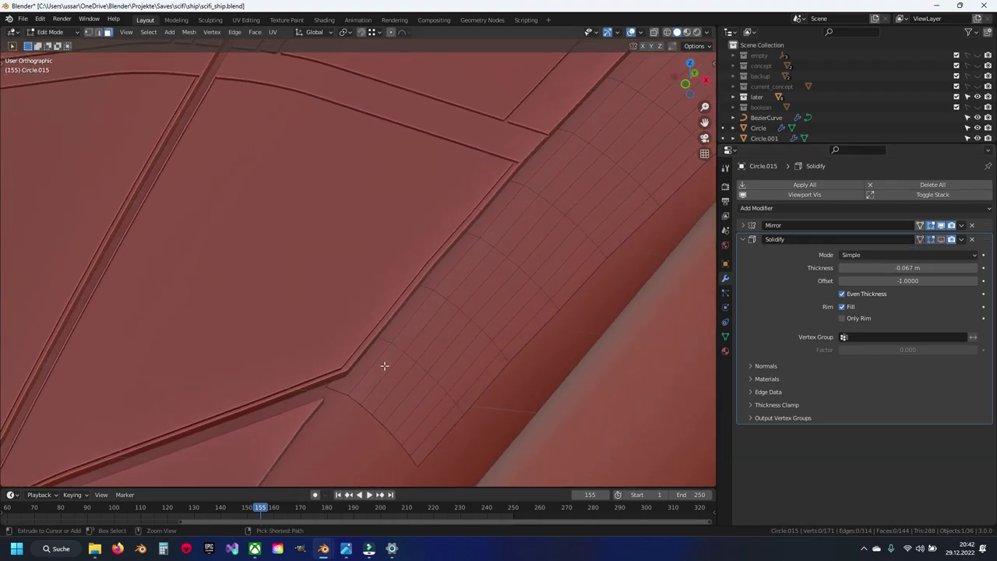
left_click(343, 395)
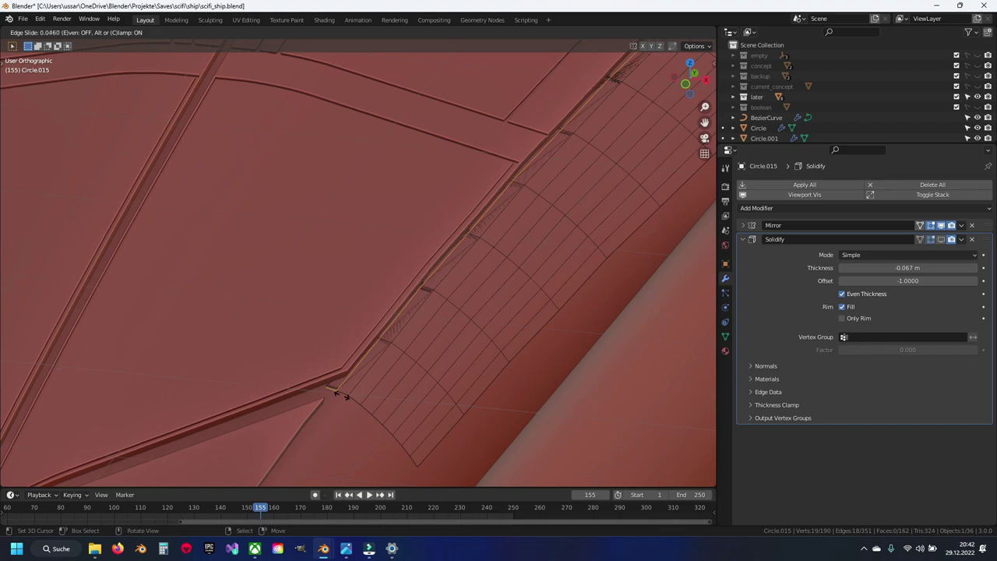
left_click(341, 395)
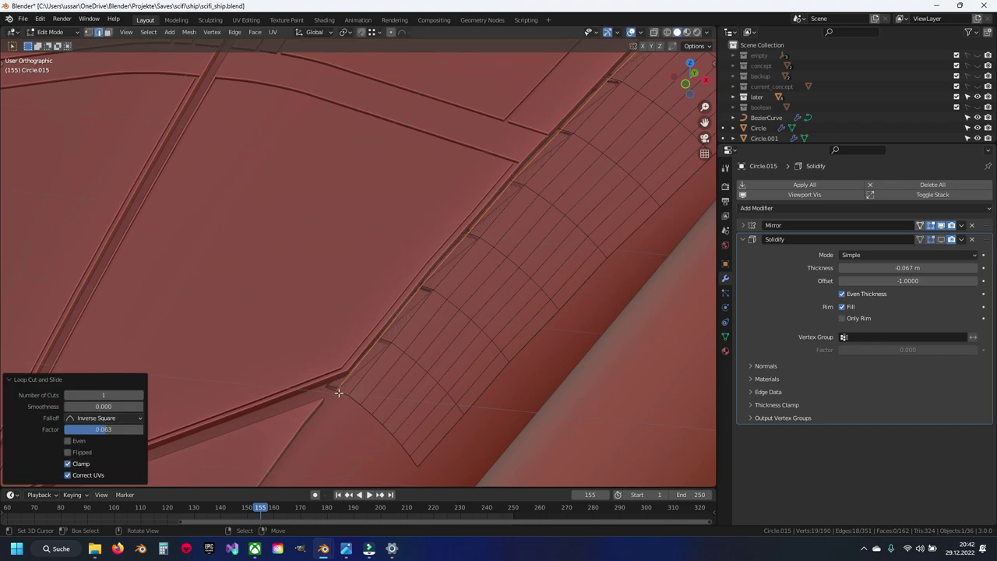
Delete the border edge loop, then undo to restore it
left_click(347, 366)
left_click(371, 336, "alt")
key("x")
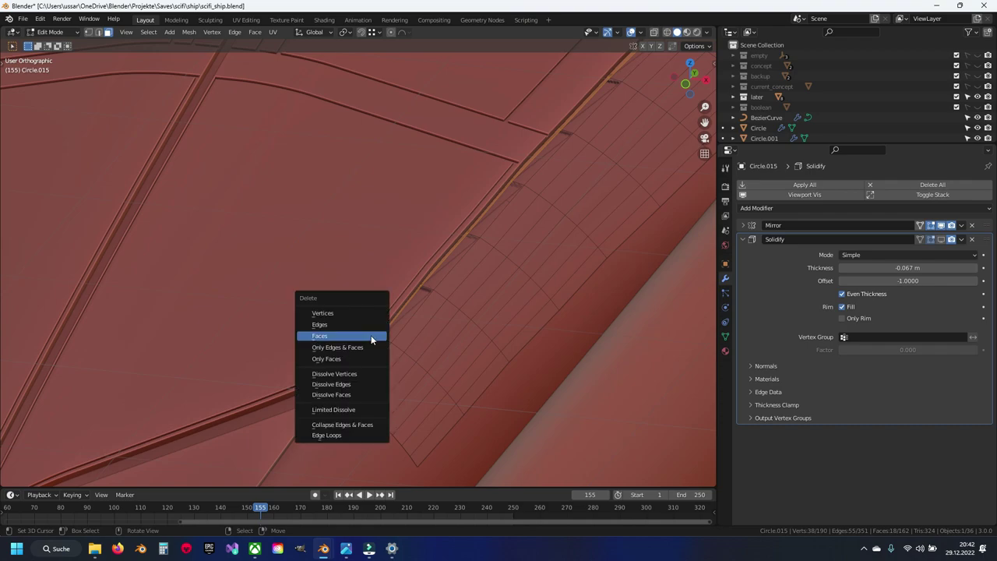
left_click(372, 336)
mouse_move(370, 337)
middle_mouse_down()
mouse_move(457, 328)
mouse_move(466, 341)
mouse_move(403, 283)
mouse_move(404, 306)
middle_mouse_up()
left_click(942, 239)
scroll(454, 329, "up", 5)
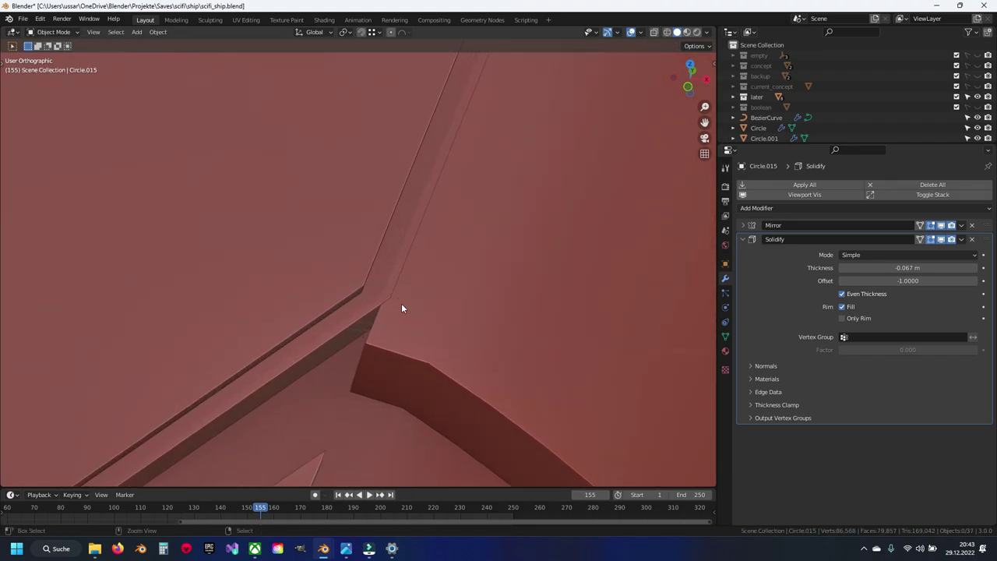
key("ctrl+z")
key("Tab")
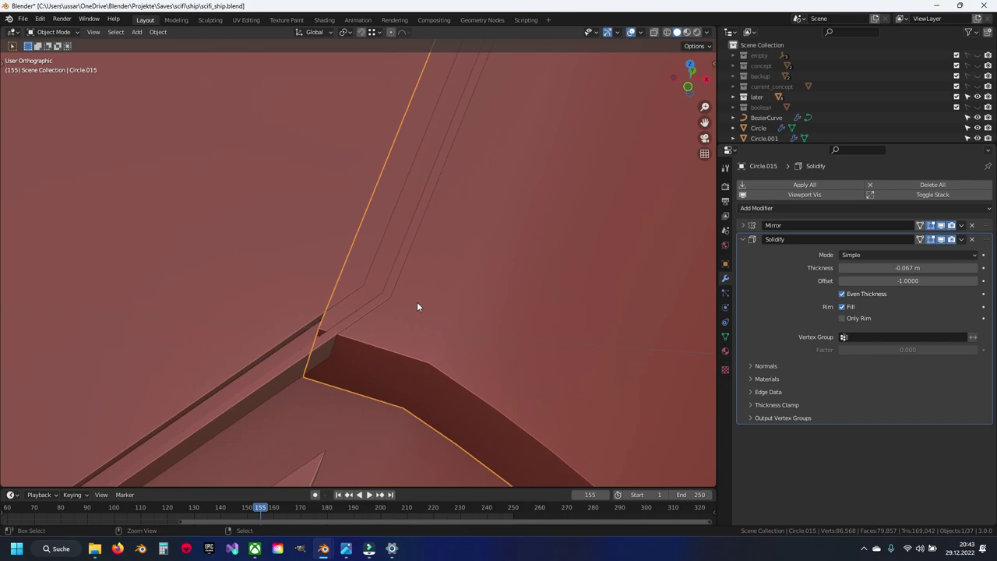
key("Tab")
key("Tab")
key("Tab")
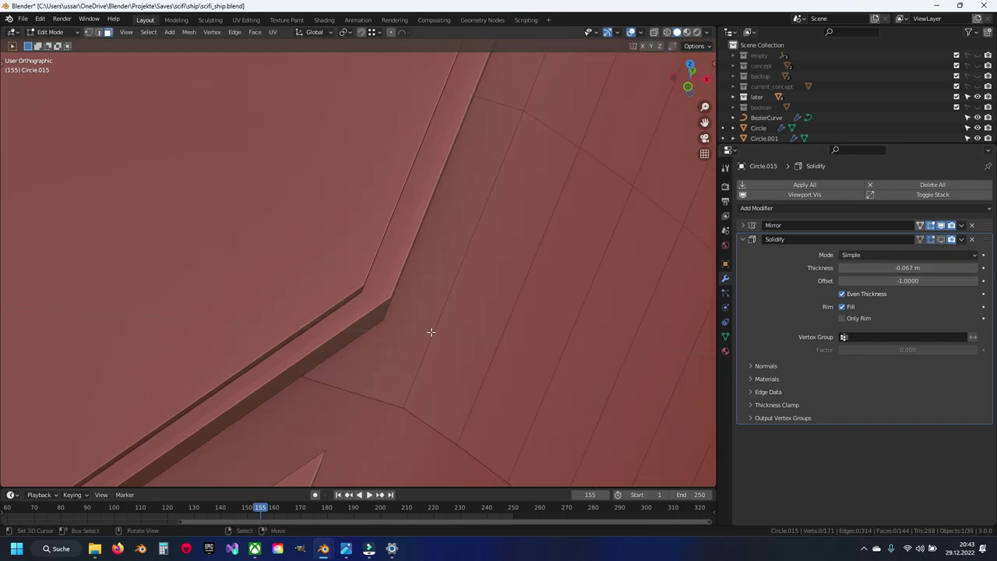
Loop-cut near the wing root and delete the thin strip of faces beside it
key("ctrl+r")
left_click(371, 373)
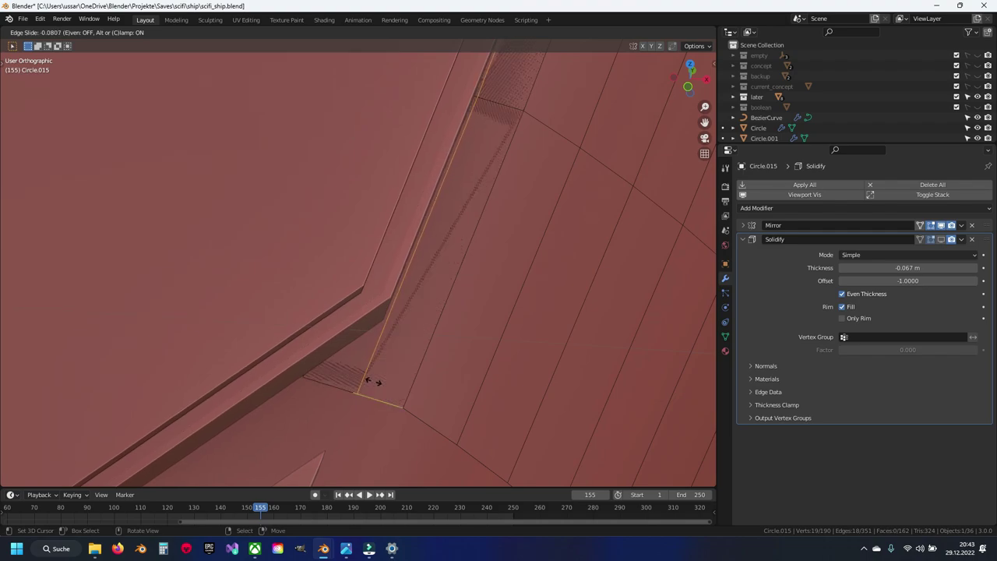
left_click(373, 381)
left_click(457, 98, "alt")
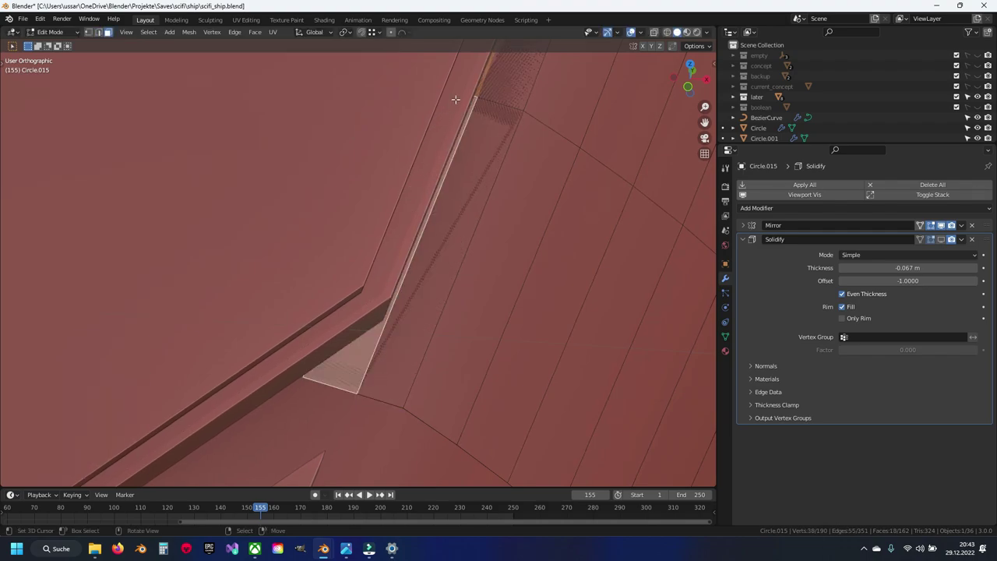
key("x")
left_click(456, 103)
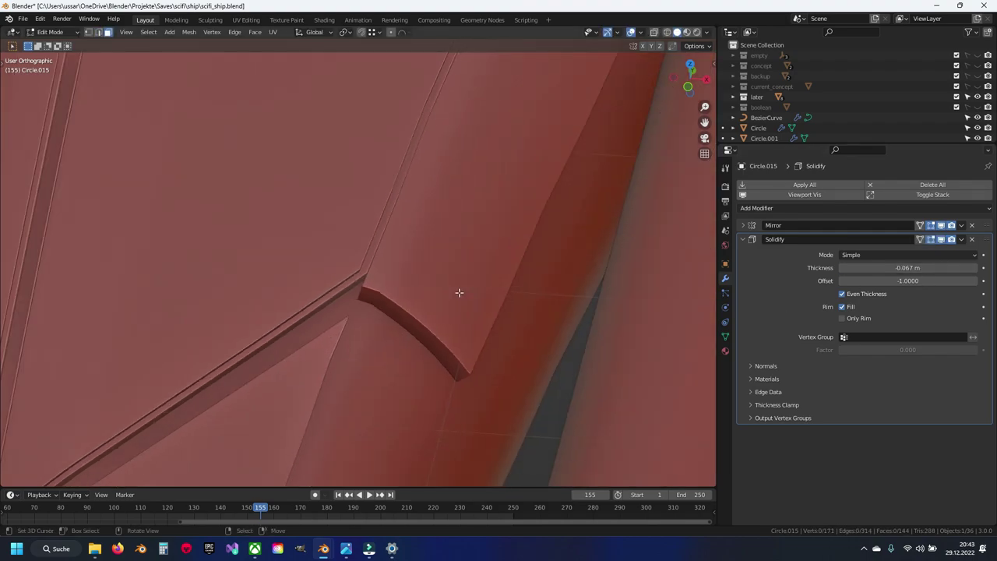
scroll(462, 229, "down", 5)
scroll(462, 228, "down", 3)
scroll(467, 196, "up", 5)
scroll(436, 240, "down", 2)
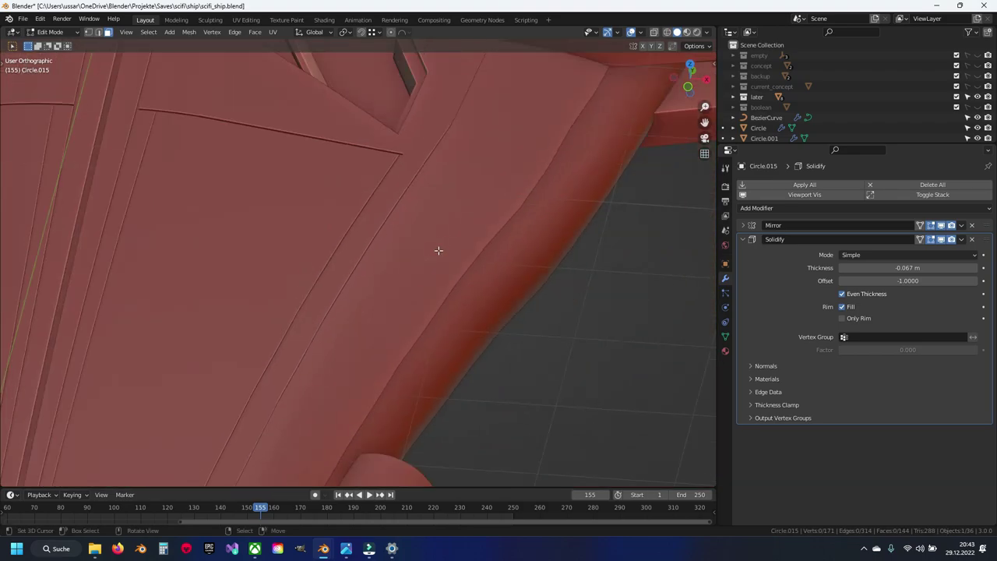
scroll(436, 249, "down", 2)
Review the trimmed panel around the wing edge and save the ship file
mouse_move(429, 287)
middle_mouse_down()
mouse_move(381, 276)
mouse_move(541, 319)
mouse_move(407, 311)
middle_mouse_up()
scroll(408, 311, "down", 4)
scroll(438, 341, "up", 3)
scroll(338, 290, "up", 2)
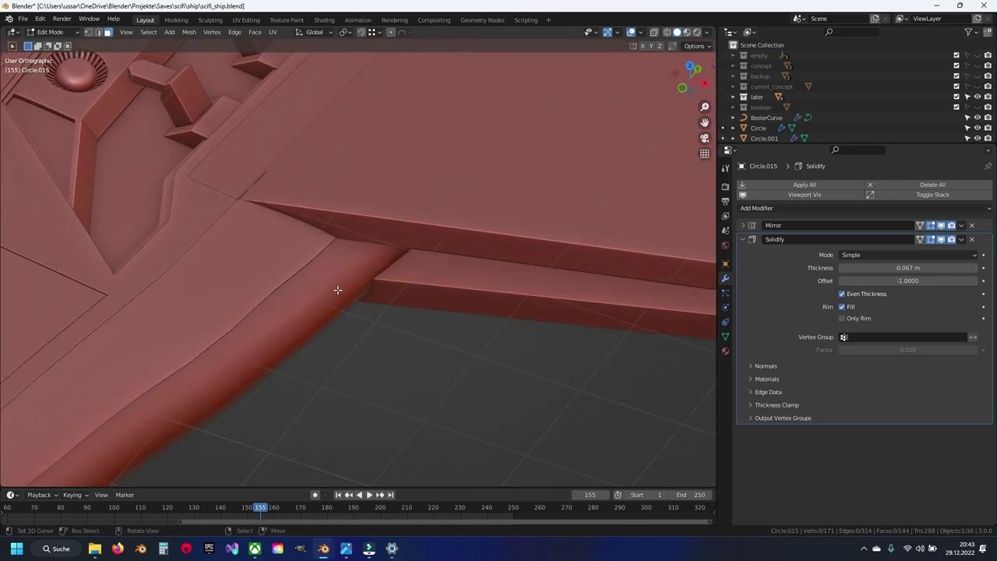
mouse_move(338, 289)
middle_mouse_down()
mouse_move(354, 303)
mouse_move(335, 325)
mouse_move(317, 328)
middle_mouse_up()
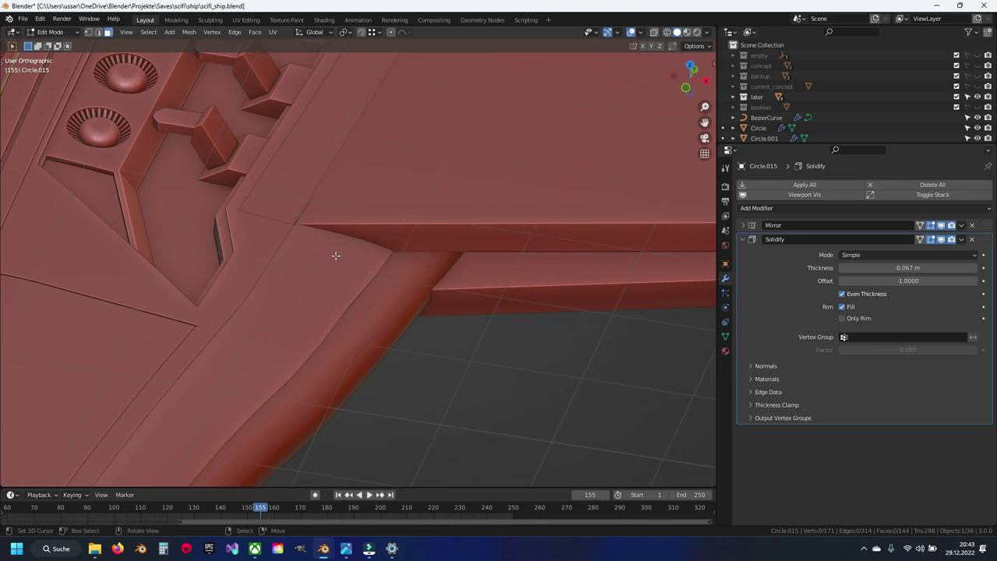
scroll(336, 255, "down", 1)
mouse_move(334, 257)
middle_mouse_down()
mouse_move(307, 350)
mouse_move(361, 286)
mouse_move(353, 320)
mouse_move(360, 254)
middle_mouse_up()
key("Tab")
key("ctrl+s")
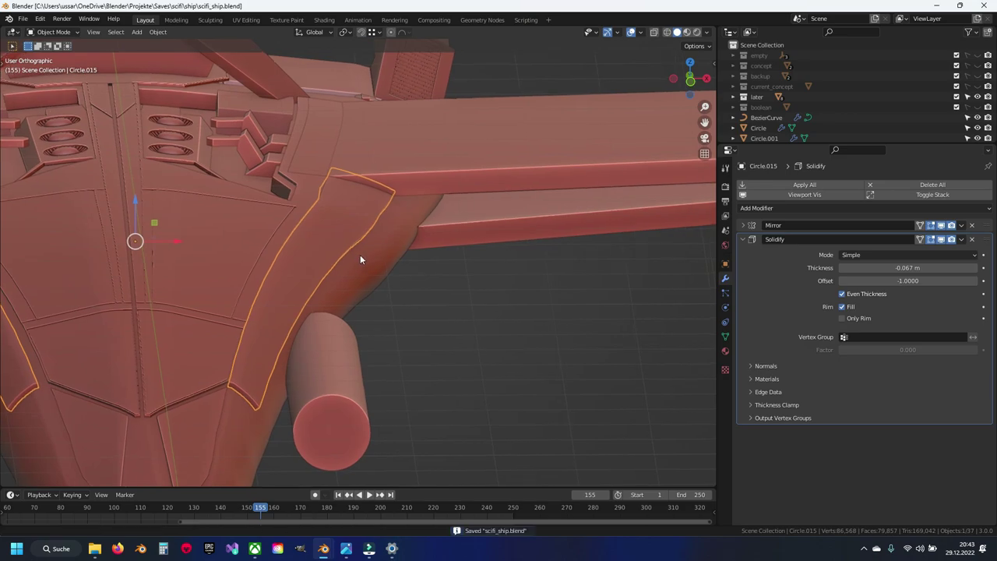
key("Tab")
scroll(362, 253, "up", 2)
scroll(375, 244, "up", 2)
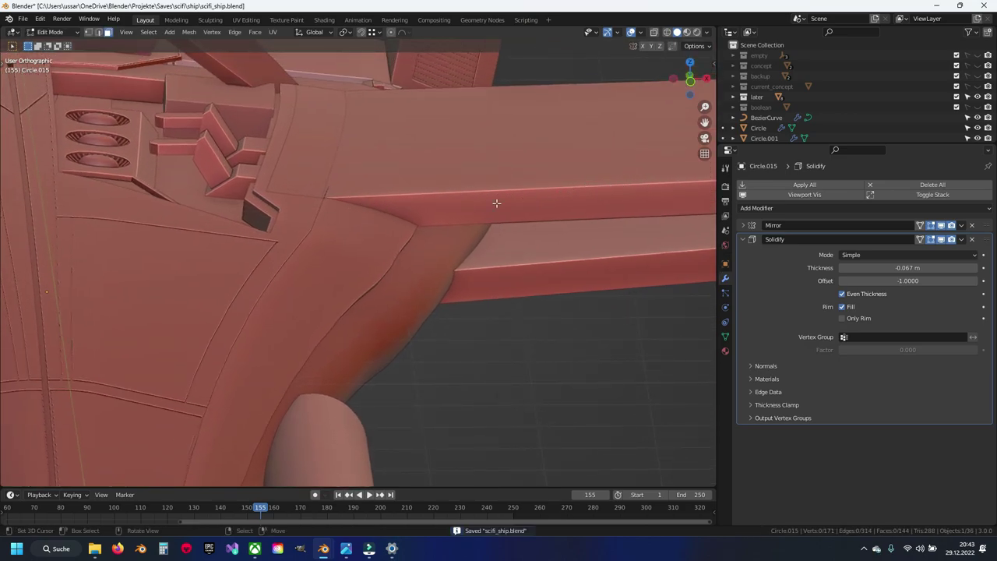
mouse_move(318, 310)
middle_mouse_down()
mouse_move(348, 294)
mouse_move(289, 293)
mouse_move(503, 263)
mouse_move(472, 246)
mouse_move(376, 272)
mouse_move(433, 254)
mouse_move(432, 237)
mouse_move(429, 246)
middle_mouse_up()
key("Tab")
mouse_move(345, 257)
middle_mouse_down()
mouse_move(361, 257)
mouse_move(240, 256)
mouse_move(482, 249)
middle_mouse_up()
Lift a strip of Circle.005 beam faces 0.10794 m on Z and save
left_click(387, 243)
key("Tab")
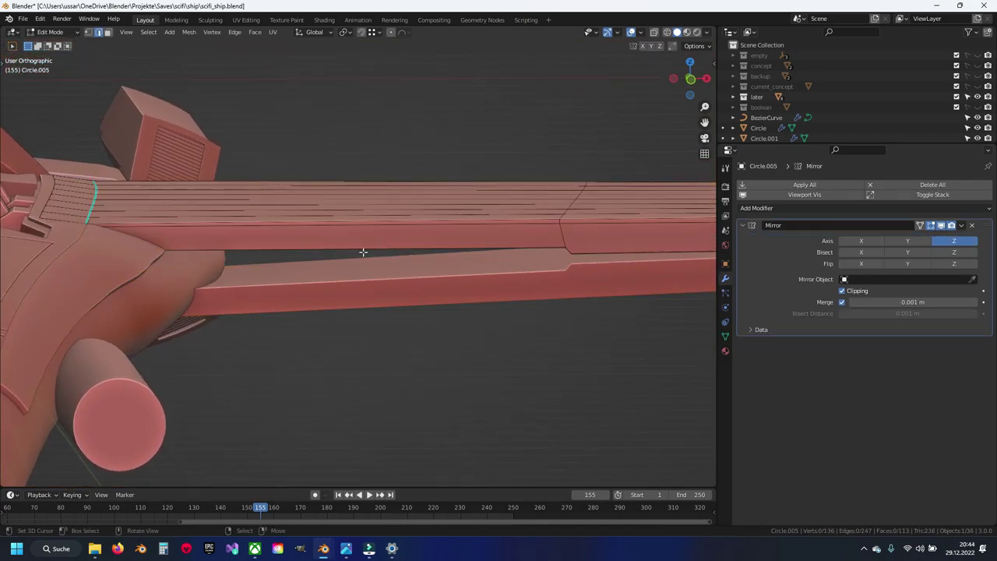
middle_click_drag(363, 252, 358, 226)
mouse_move(345, 374)
middle_mouse_down()
mouse_move(450, 418)
mouse_move(507, 345)
mouse_move(366, 280)
mouse_move(385, 238)
middle_mouse_up()
left_click(435, 109, "ctrl")
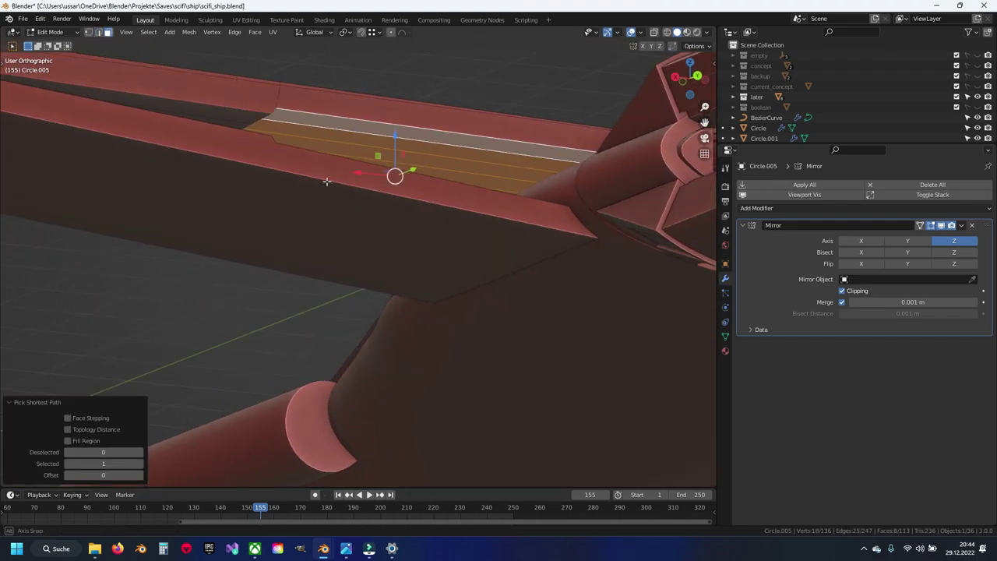
middle_click_drag(435, 109, 459, 249)
mouse_move(460, 250)
left_mouse_down()
mouse_move(464, 241)
mouse_move(464, 257)
left_mouse_up()
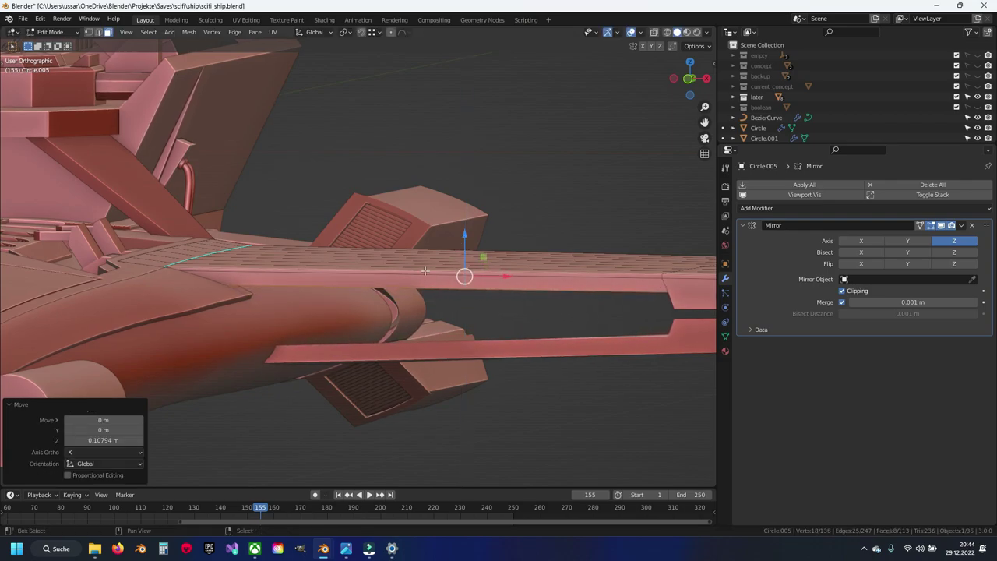
key("Tab")
mouse_move(465, 257)
middle_mouse_down()
mouse_move(415, 308)
mouse_move(456, 321)
mouse_move(393, 296)
middle_mouse_up()
key("ctrl+s")
Select the hull panel object and view it from a new angle
scroll(392, 297, "up", 3)
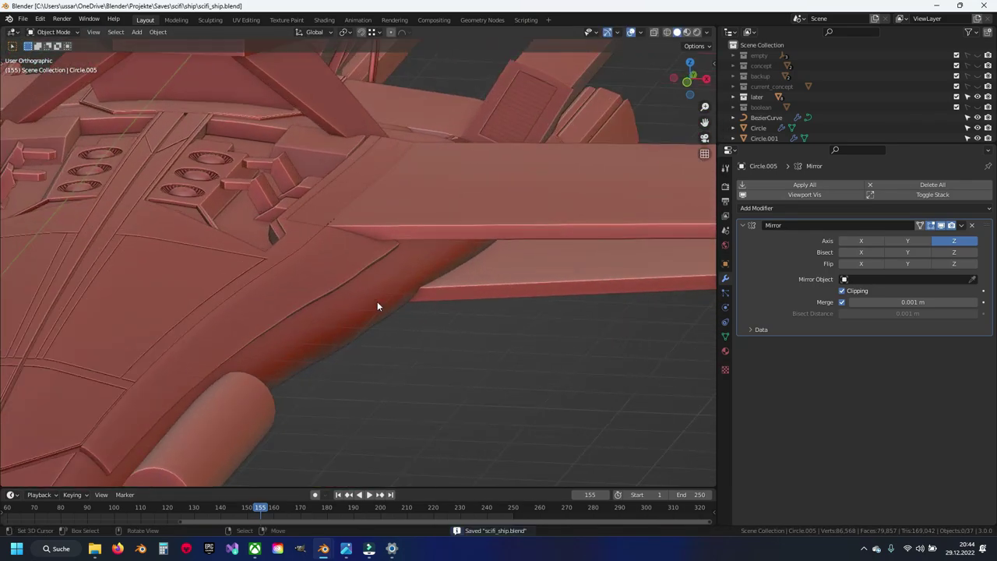
scroll(382, 304, "up", 3)
left_click(350, 258)
mouse_move(348, 258)
middle_mouse_down()
mouse_move(377, 263)
mouse_move(359, 270)
mouse_move(406, 271)
middle_mouse_up()
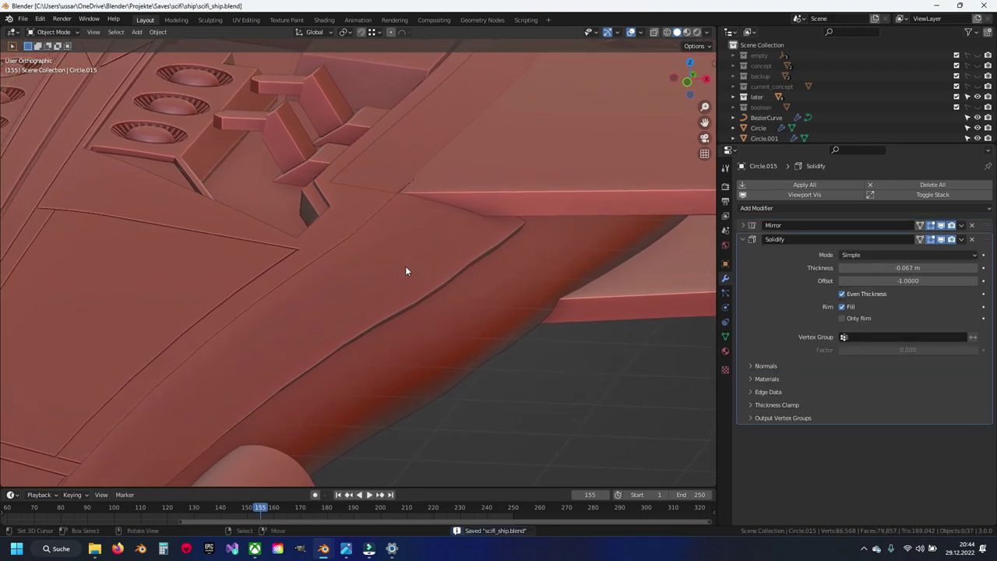
Apply Circle.015's Solidify modifier into its mesh, leaving only Mirror, and enter Edit Mode
left_click(962, 240)
left_click(910, 251)
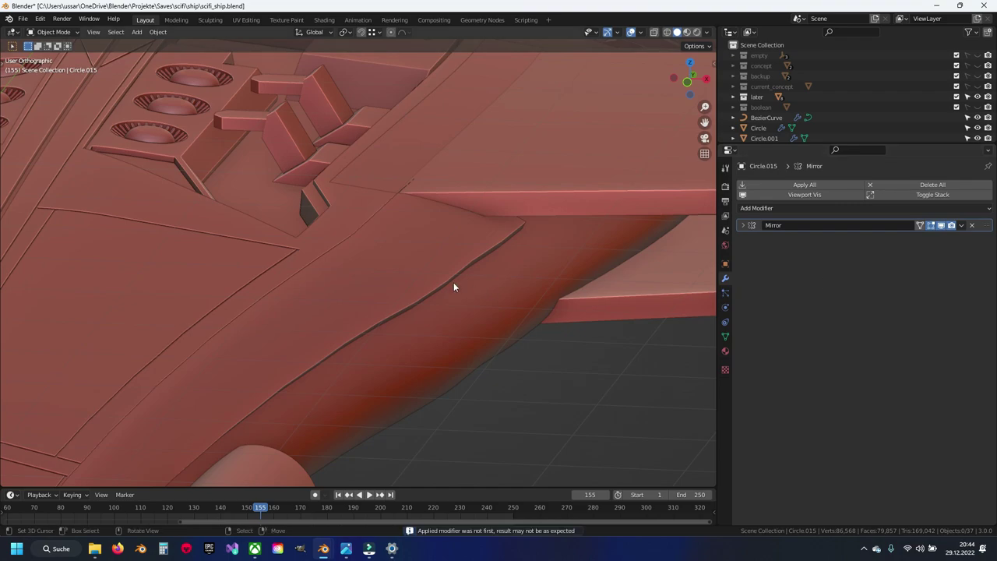
key("Tab")
scroll(436, 253, "up", 2)
Select four adjacent face loops on the hull panel and orbit to inspect the new geometry
middle_click_drag(444, 246, 373, 247)
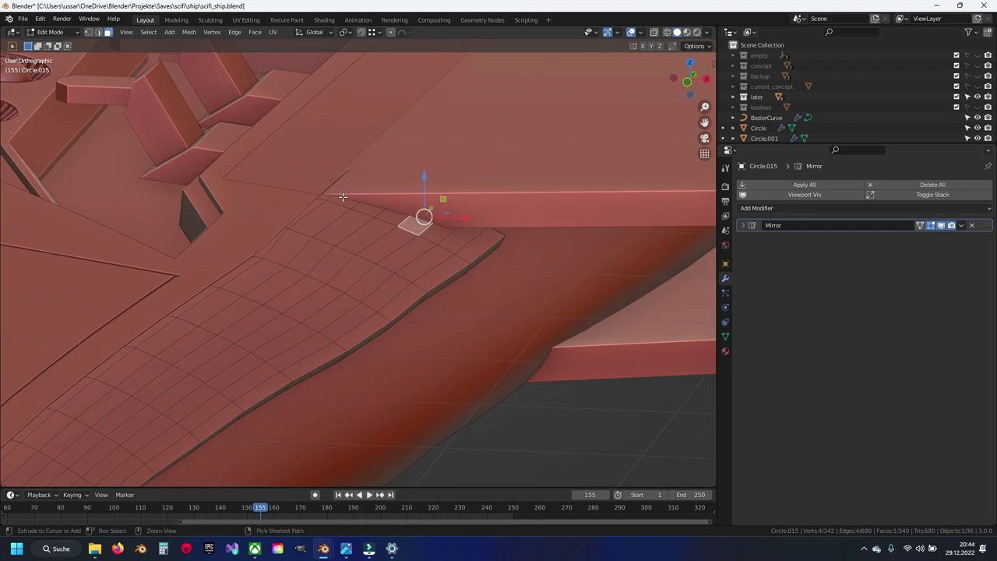
left_click(412, 230, "alt")
left_click(386, 221, "alt+shift")
left_click(363, 213, "alt+shift")
left_click(342, 207, "alt+shift")
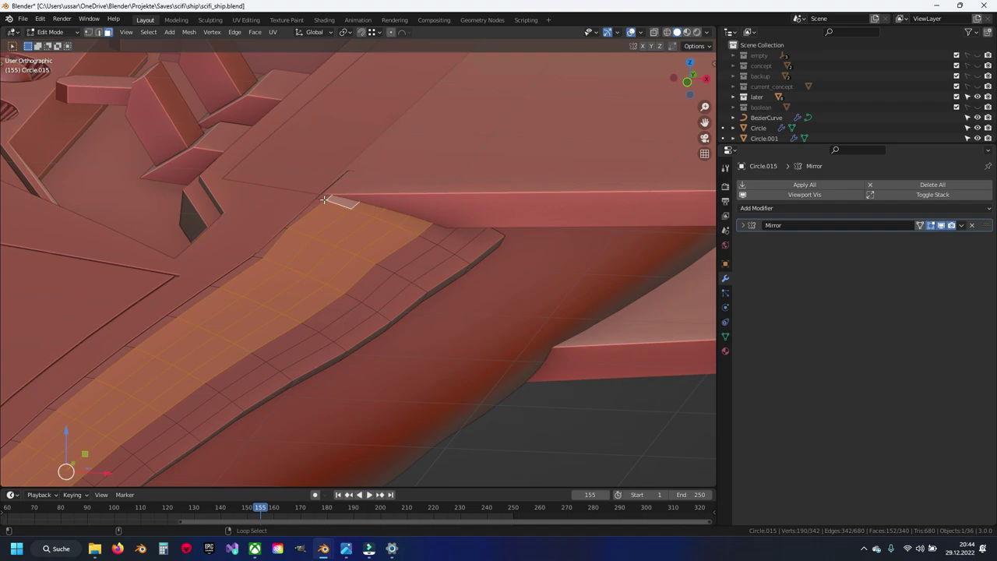
mouse_move(386, 240)
middle_mouse_down()
mouse_move(386, 264)
mouse_move(405, 267)
mouse_move(378, 263)
middle_mouse_up()
scroll(475, 278, "down", 5)
middle_click_drag(475, 278, 414, 258)
From a top see-through view, box-select the outer wing vertices of Circle.005
key("alt+q")
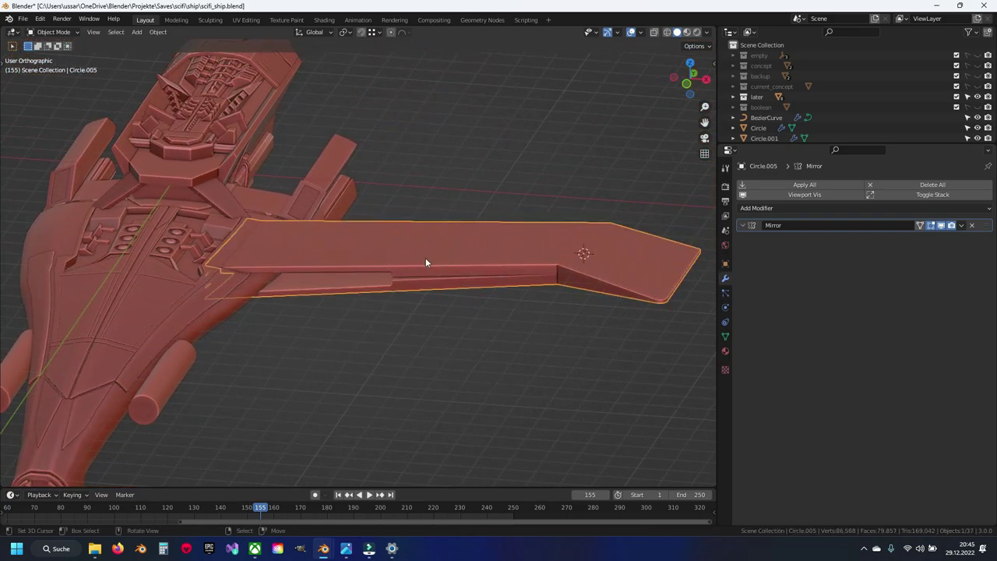
key("KP_7")
key("alt+z")
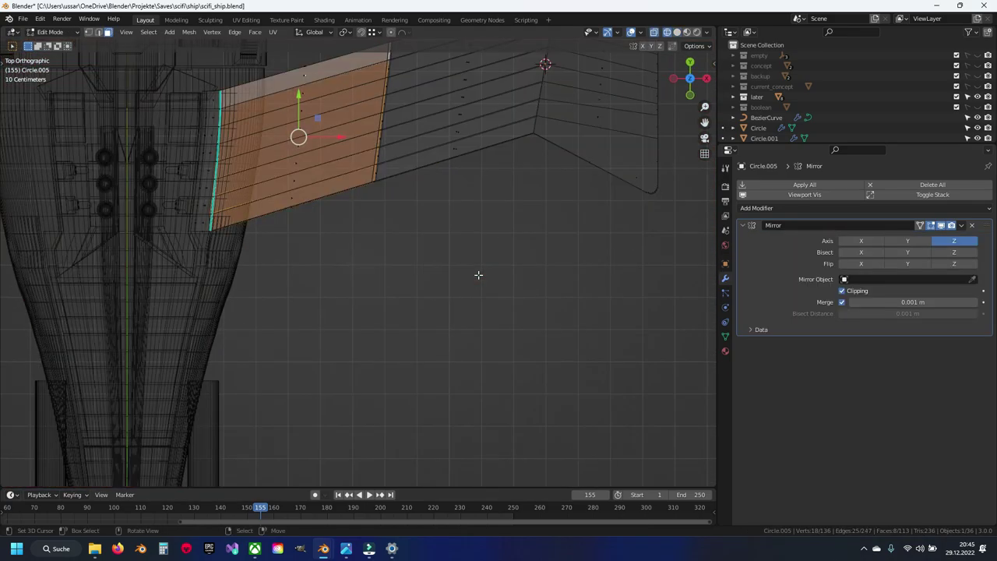
key("1")
scroll(347, 90, "down", 3)
left_click_drag(347, 90, 538, 230)
Shift the selected outer wing vertices along Y, then clear the selection
key("alt+z")
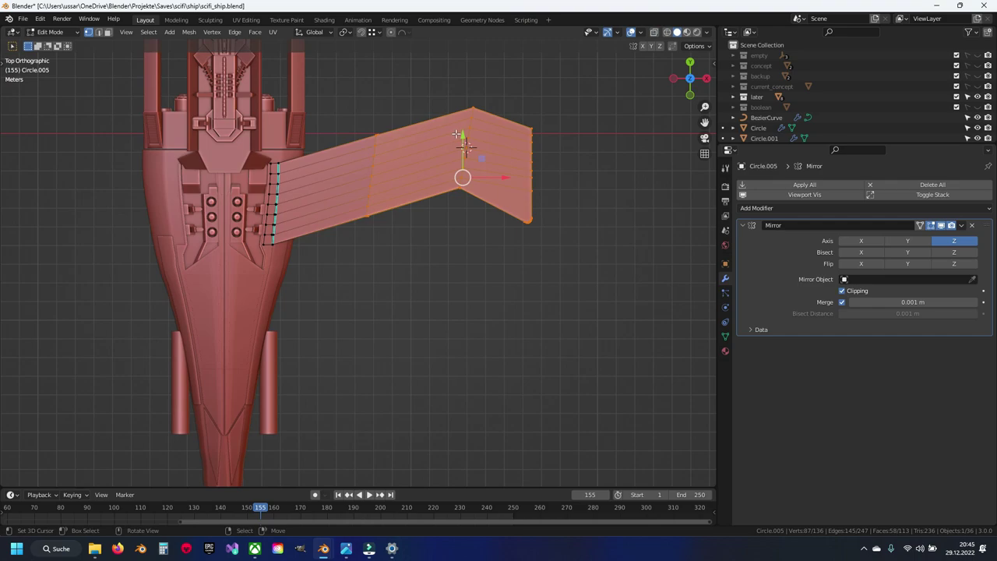
key("g")
key("y")
left_click(461, 114)
key("alt+a")
key("alt+z")
key("alt+z")
Box-select the vertices of the wing-tip section
left_click_drag(393, 95, 610, 243)
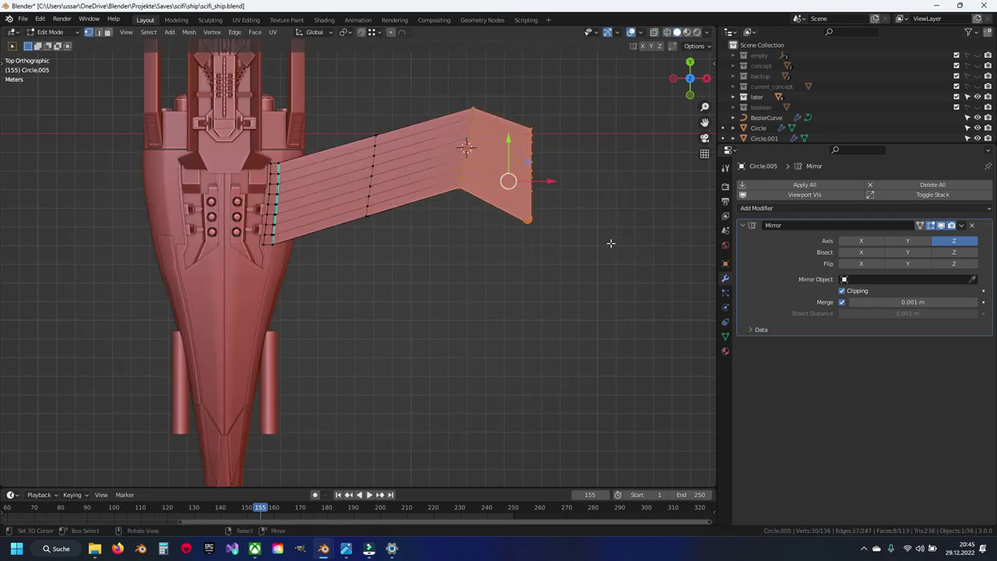
key("b")
left_click_drag(468, 105, 545, 234)
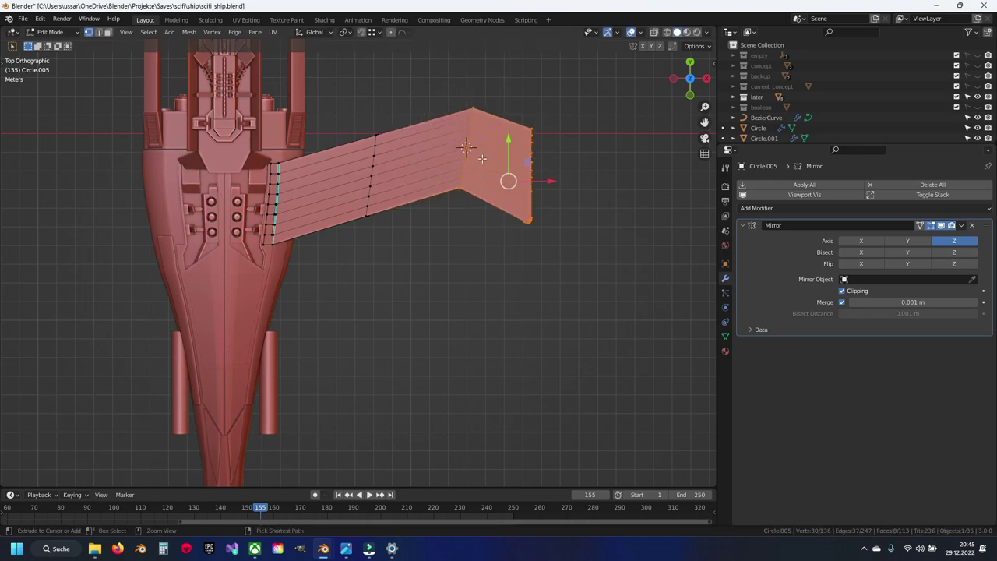
key("alt+z")
key("b")
left_click_drag(477, 109, 538, 226)
middle_click_drag(495, 150, 500, 192, "shift")
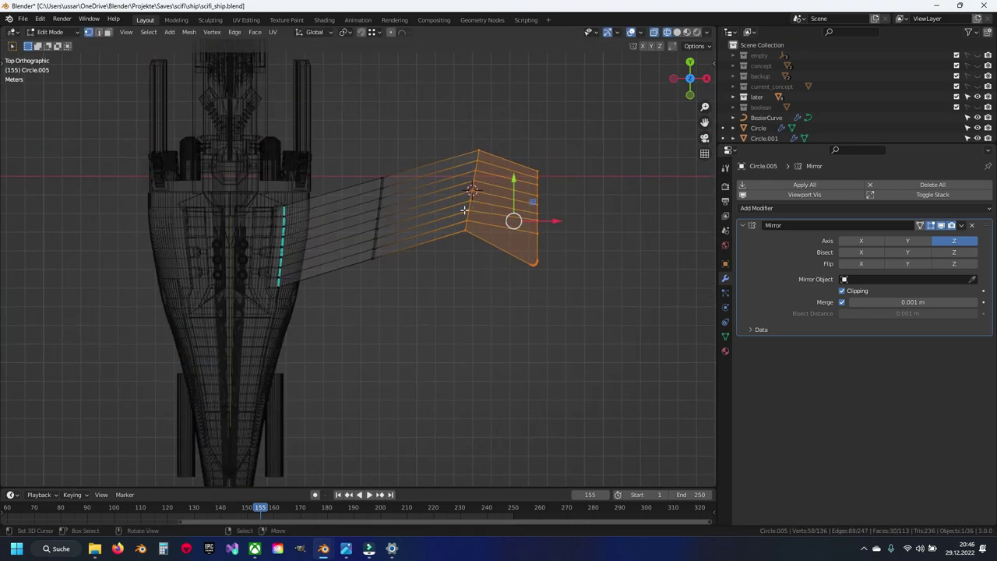
Move only the wing tip 0.61243 m along Y, leaving the middle section in place
key("b")
left_click_drag(461, 142, 450, 252)
key("g")
key("y")
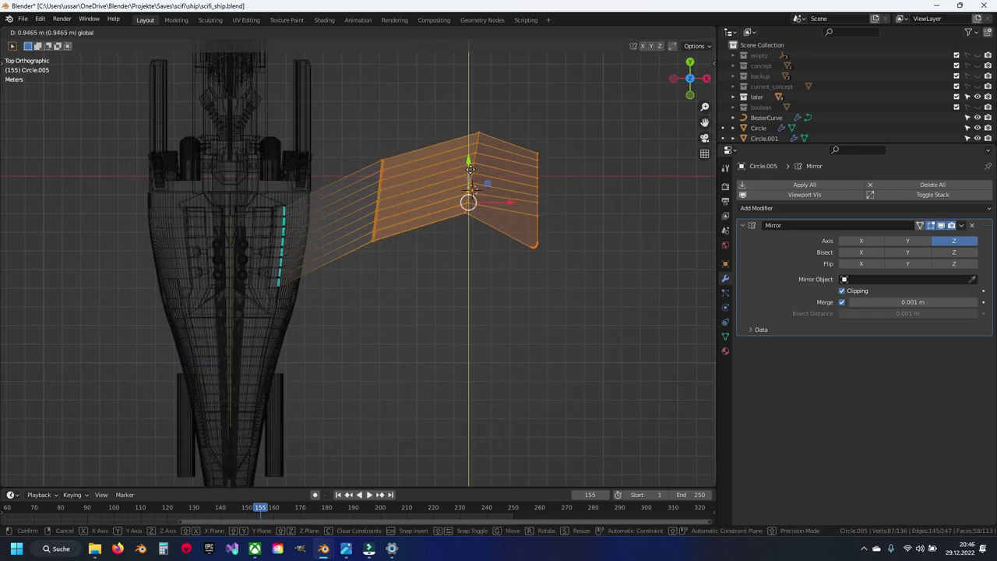
key("Return")
left_click_drag(351, 140, 413, 275, "ctrl")
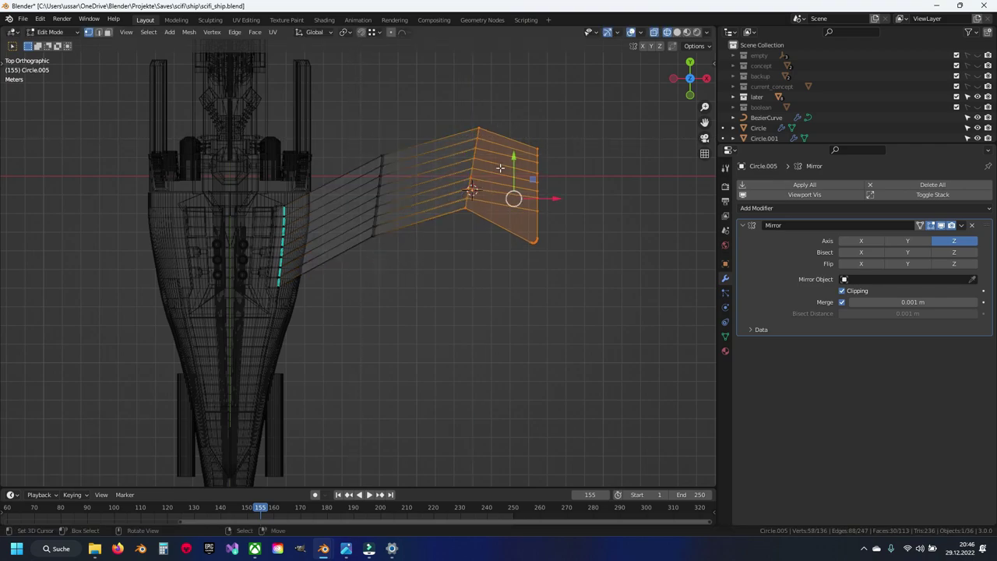
key("g")
key("y")
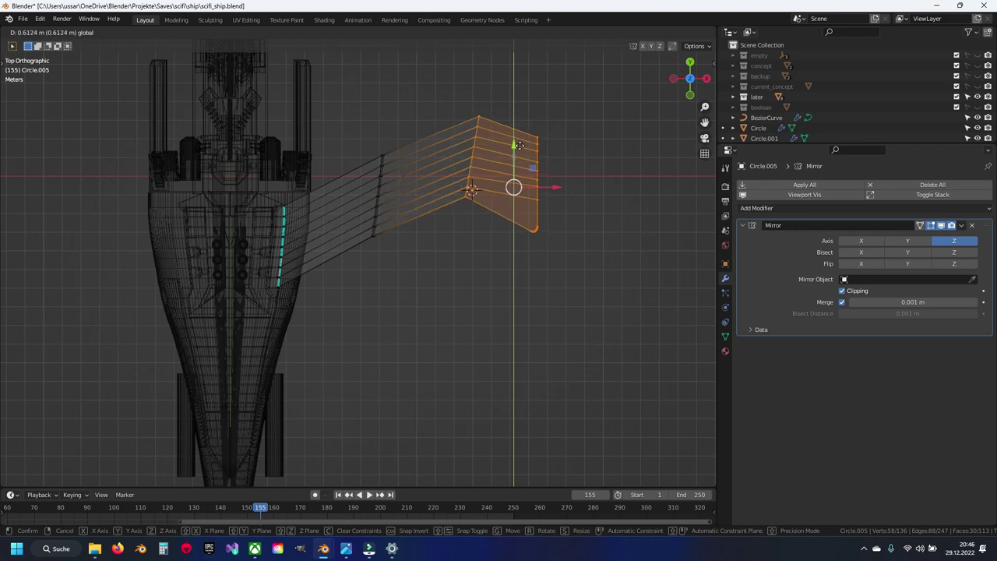
left_click(516, 148)
Add four centred edge loops across the wing root in solid shading
key("shift+z")
scroll(321, 255, "up", 1)
scroll(335, 265, "up", 2)
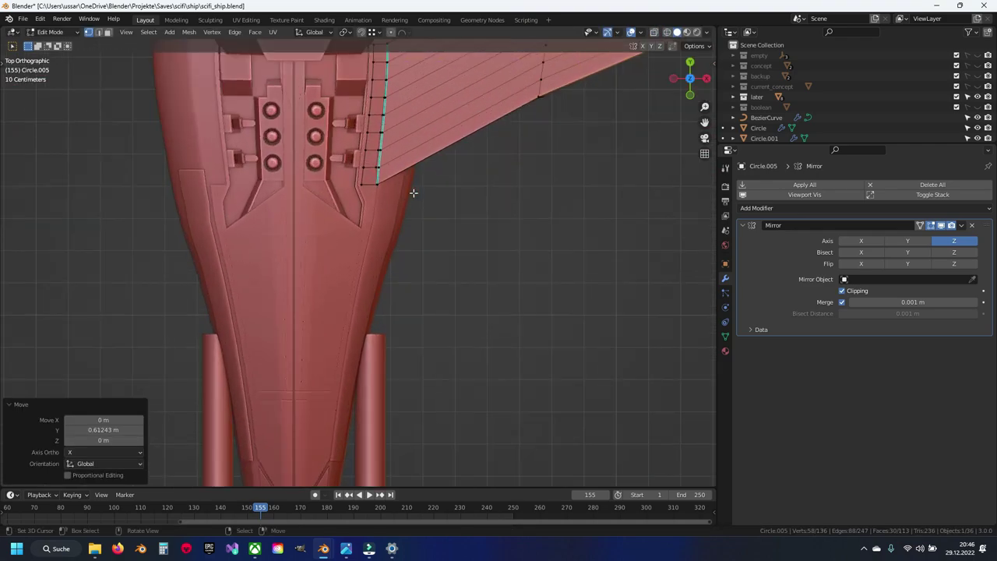
scroll(397, 213, "up", 4)
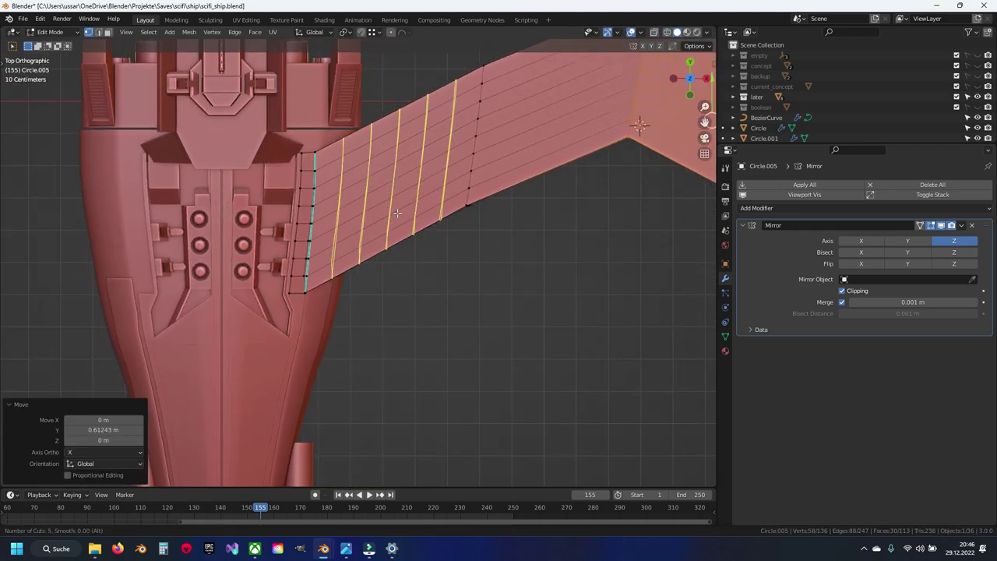
scroll(397, 212, "down", 1)
left_click(397, 212)
right_click(397, 212)
middle_click_drag(569, 119, 483, 191, "shift")
key("ctrl+r")
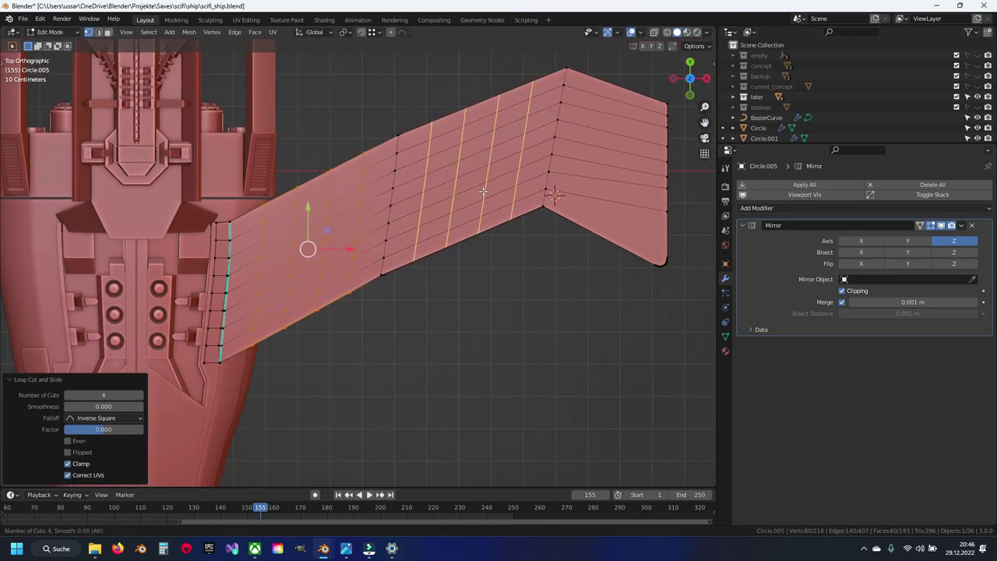
right_click(554, 195)
Select the outer wing faces and shift them down along Y, excluding the root columns
key("alt+z")
left_click_drag(299, 60, 689, 374)
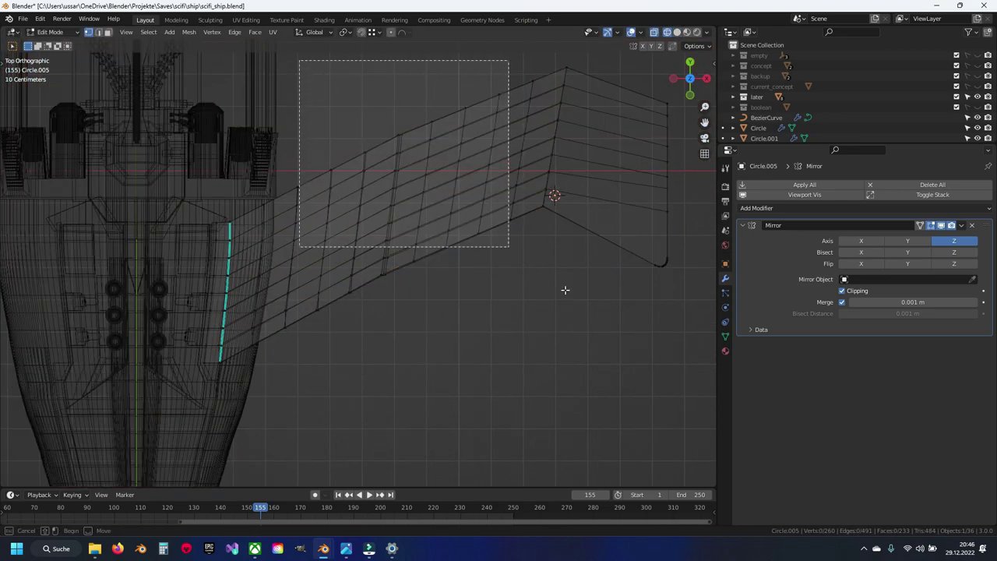
left_click_drag(278, 134, 343, 350, "shift")
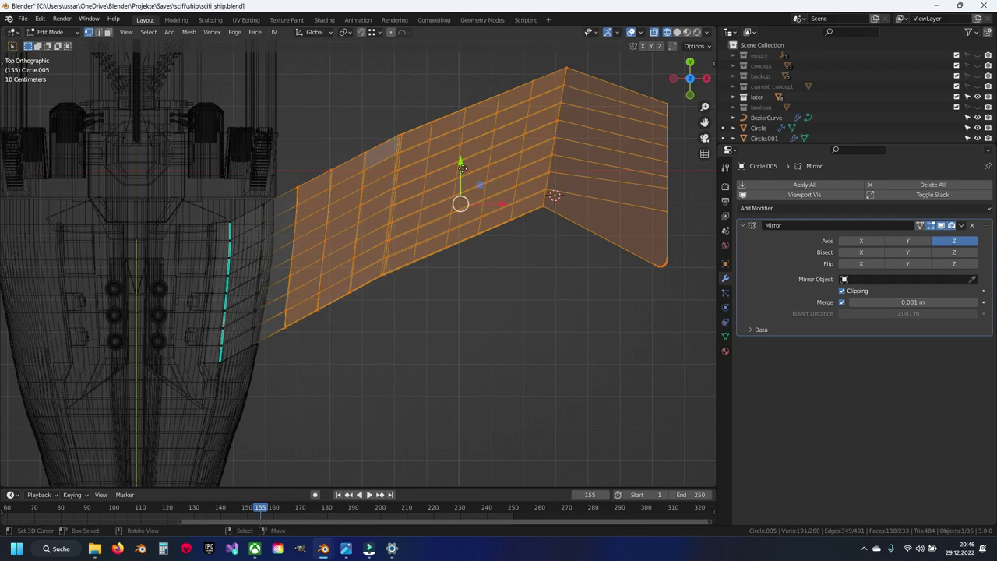
left_click_drag(462, 169, 462, 171)
left_click_drag(267, 158, 305, 360, "ctrl")
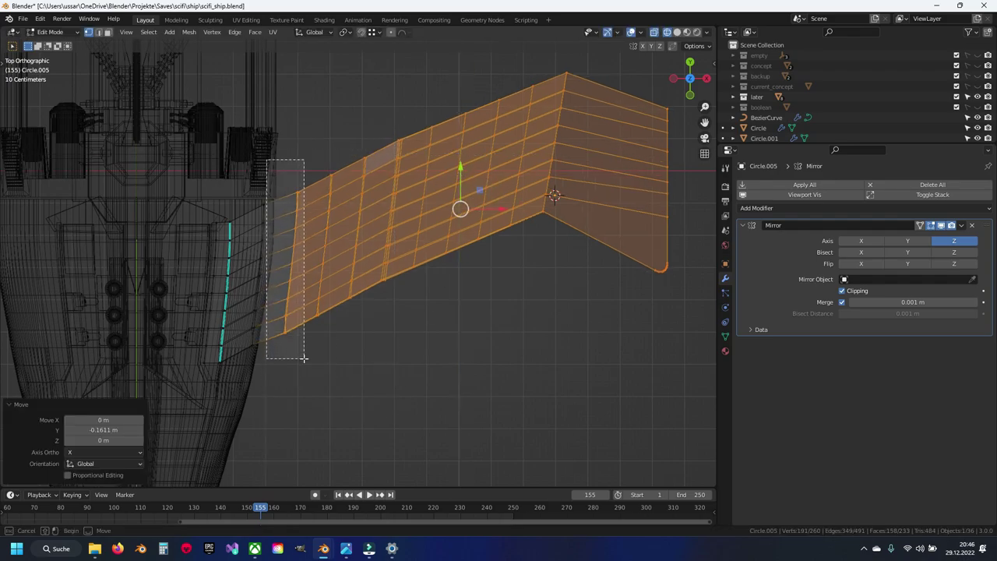
left_click_drag(479, 165, 479, 174)
key("b")
middle_click_drag(274, 166, 353, 312)
middle_click_drag(352, 311, 441, 248)
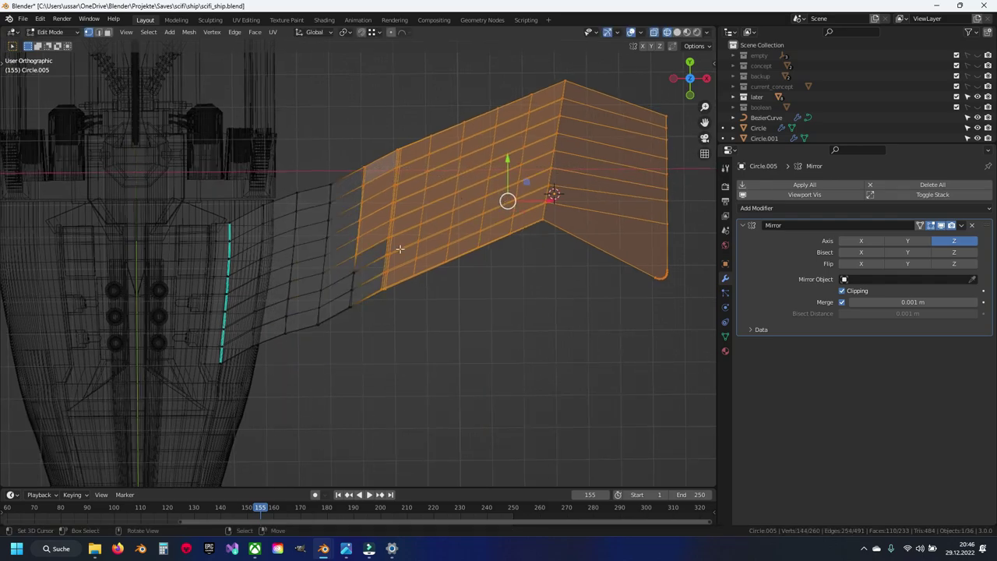
Add a face column and step the selected wing faces further down along Y
left_click_drag(363, 156, 413, 385)
key("KP_7")
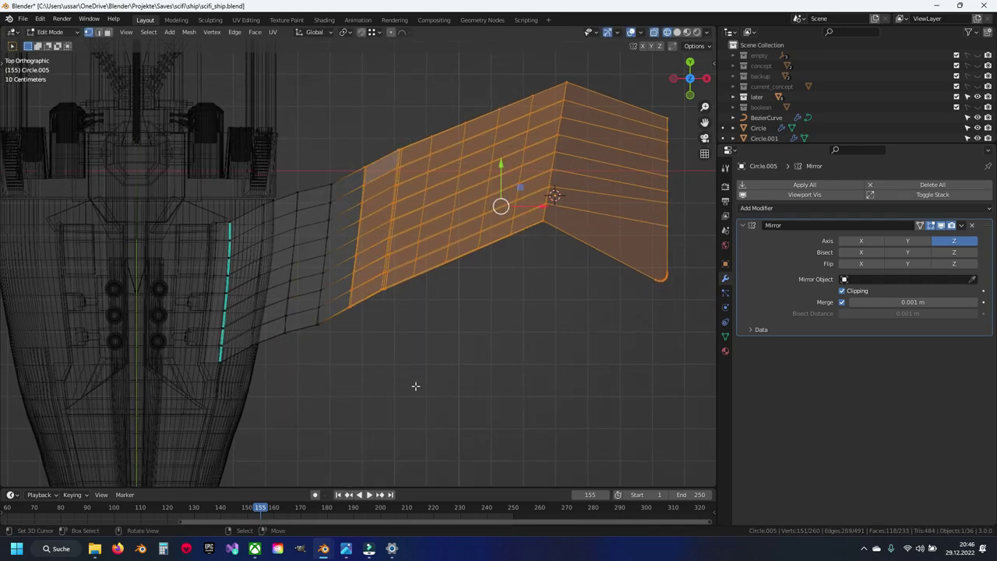
left_click_drag(501, 162, 500, 173)
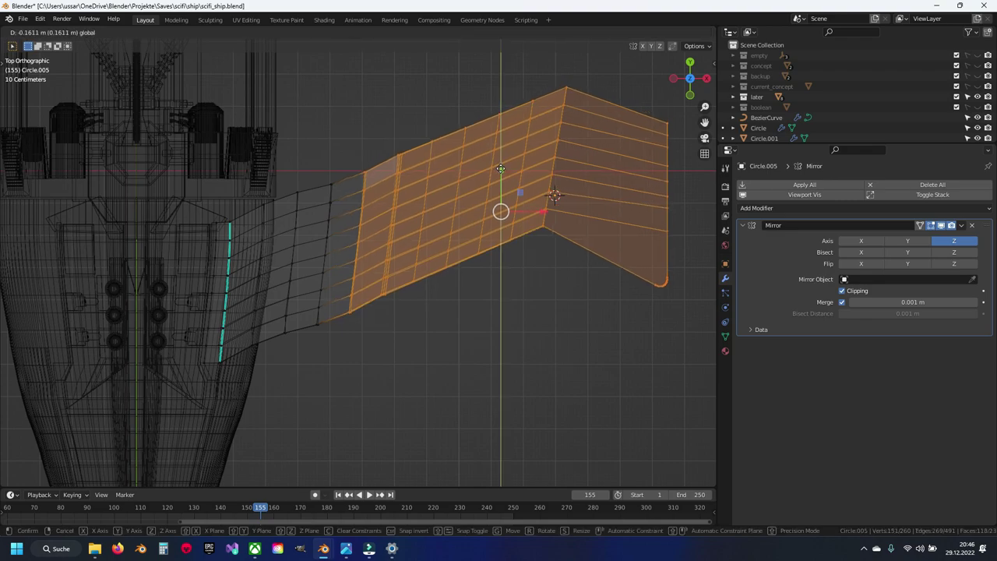
key("b")
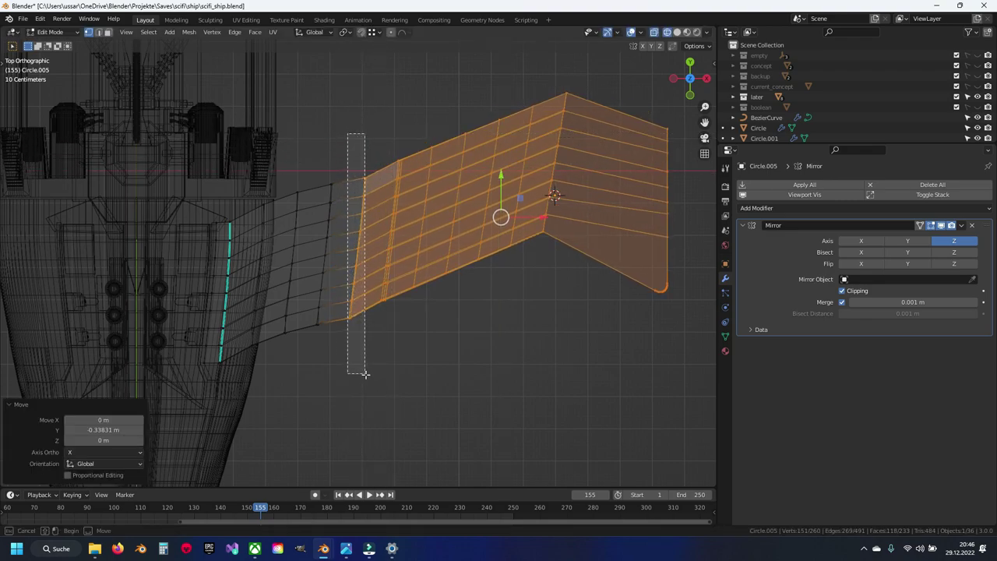
middle_click_drag(347, 134, 367, 379)
key("b")
left_click_drag(528, 187, 529, 198)
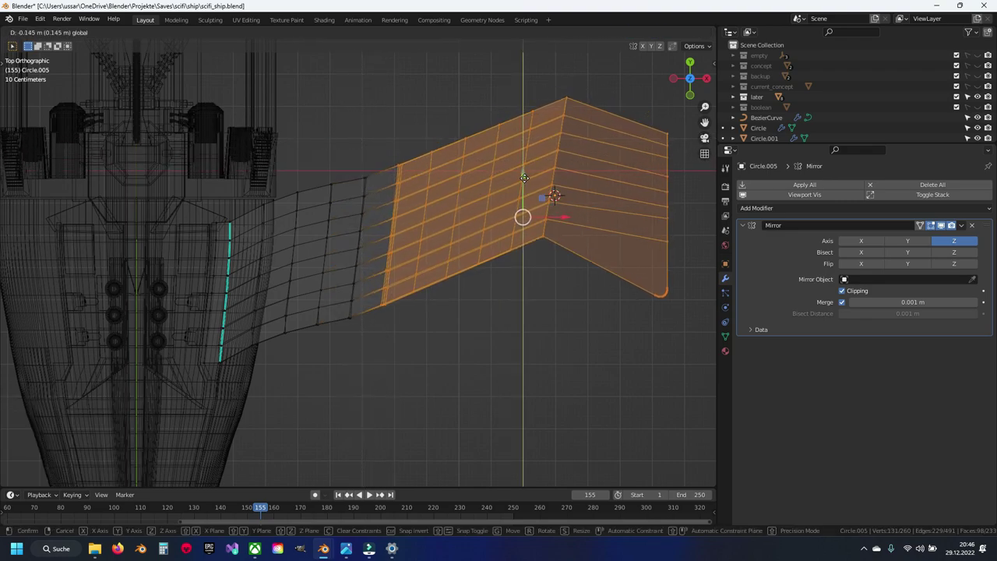
Drop the leftmost columns, move the remaining faces along Y, and leave Edit Mode
key("b")
middle_click_drag(356, 161, 406, 368)
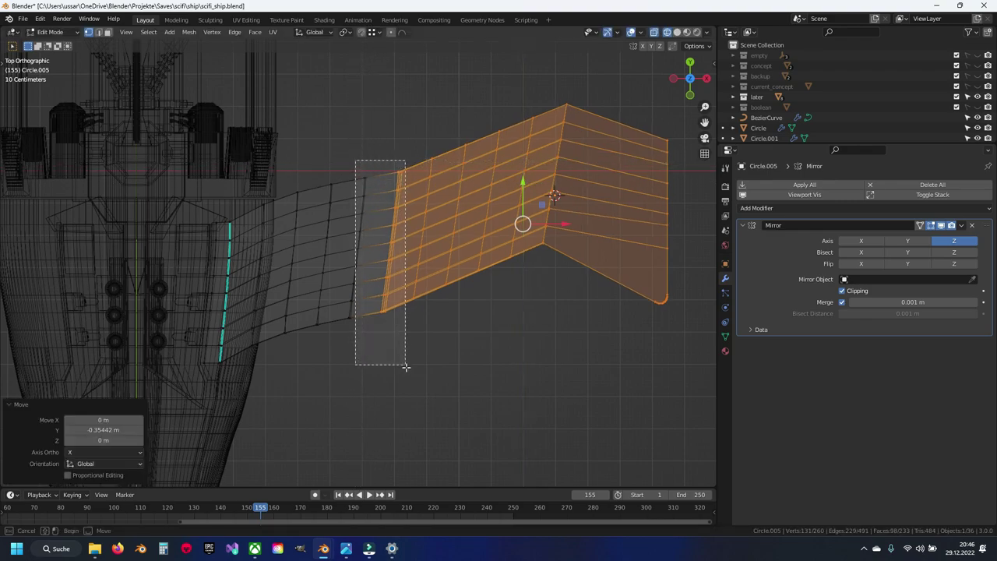
key("g")
key("y")
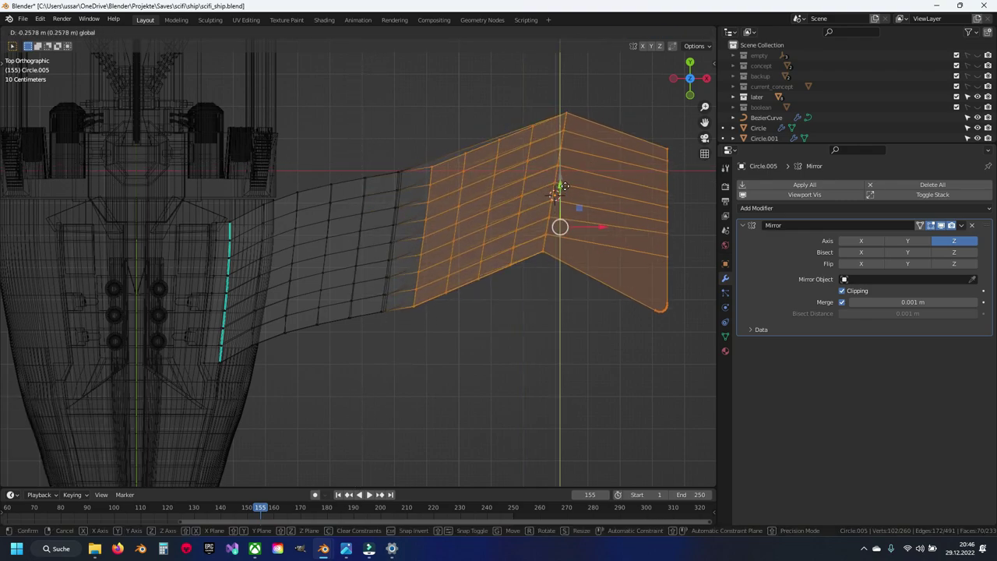
left_click(563, 185)
key("Tab")
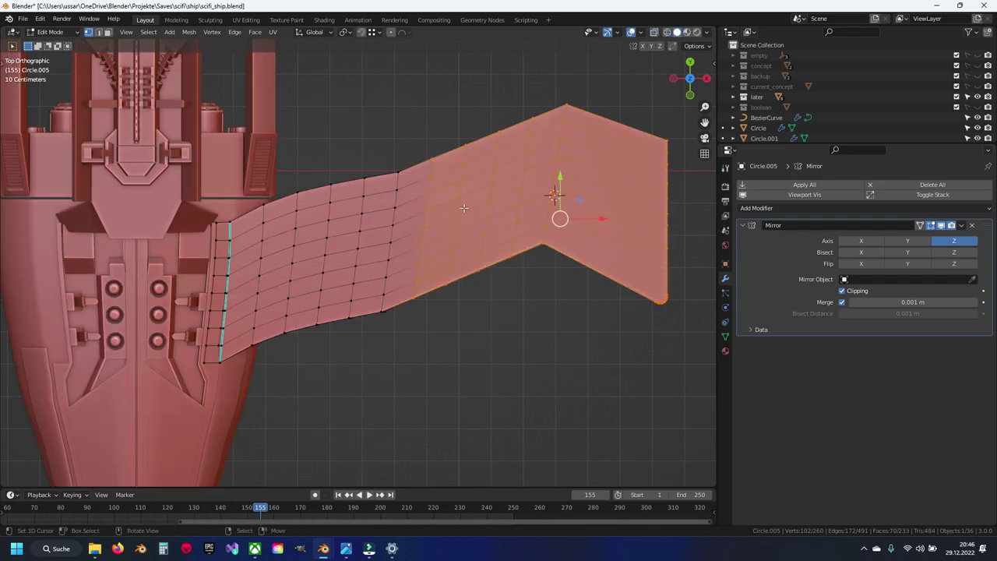
Review the wing from several angles and reselect the wing object Circle.005 from above
scroll(444, 259, "down", 2)
mouse_move(445, 258)
middle_mouse_down()
mouse_move(327, 216)
mouse_move(364, 179)
mouse_move(528, 271)
middle_mouse_up()
middle_click_drag(541, 288, 483, 293)
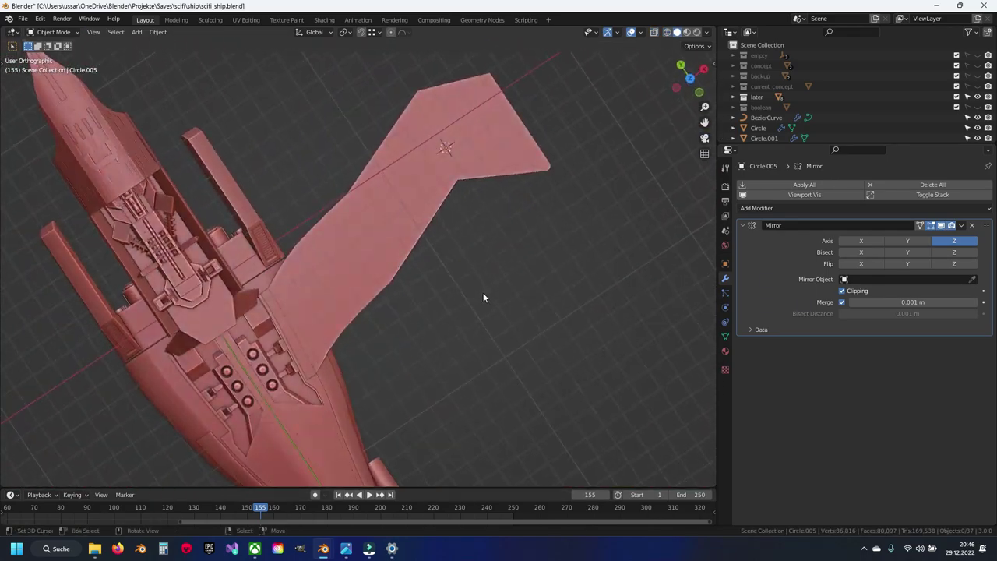
key("KP_7")
key("shift+z")
scroll(372, 177, "up", 1)
key("b")
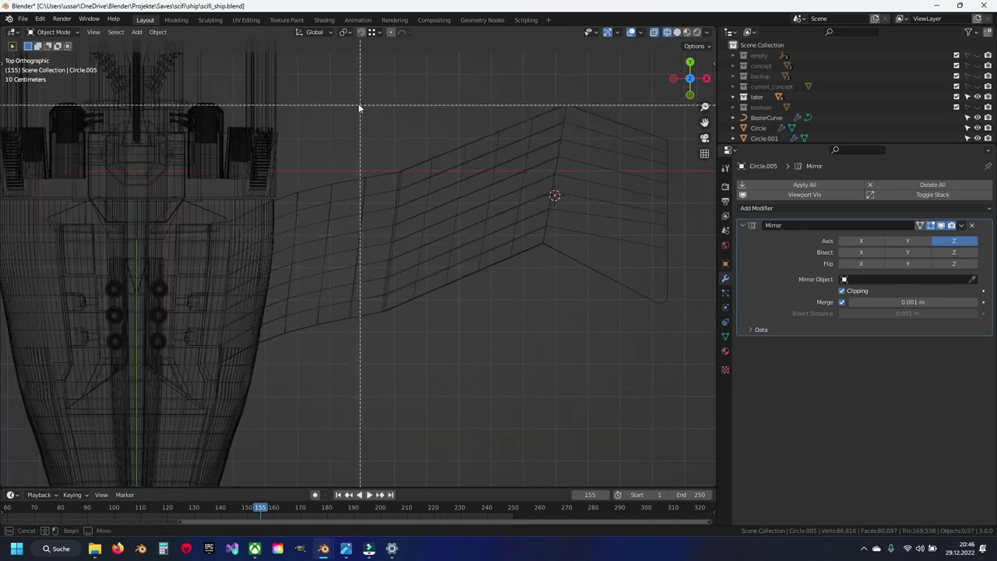
left_click_drag(359, 104, 423, 371)
Select the whole linked outer wing section in Edit Mode and move it along Y
key("Tab")
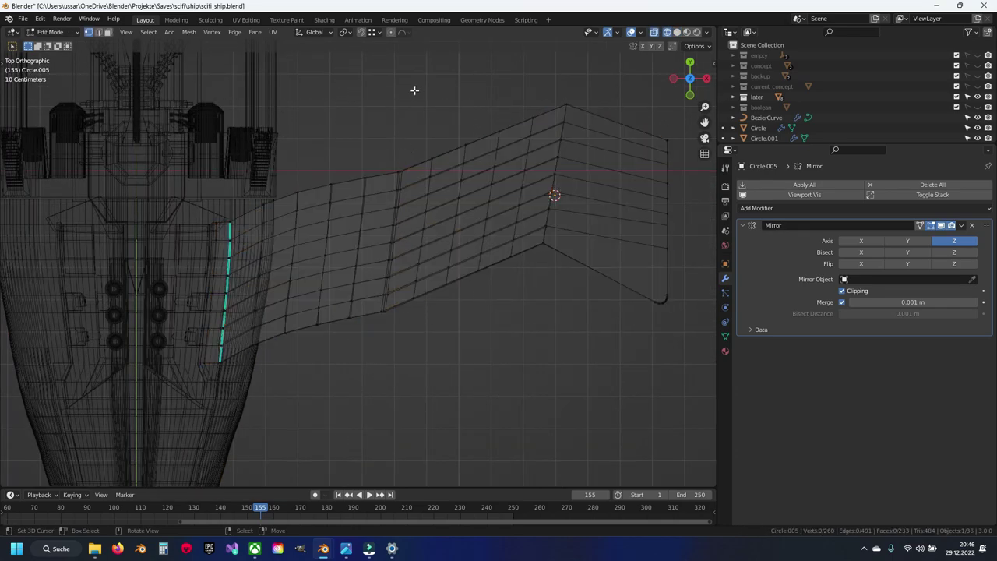
left_click_drag(420, 56, 594, 391)
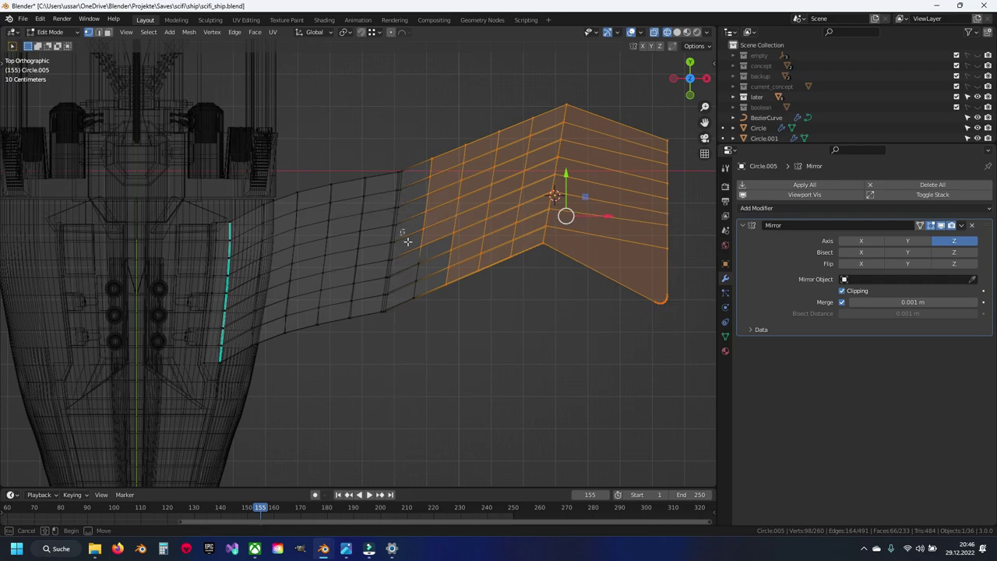
left_click_drag(400, 228, 453, 330)
key("ctrl+l")
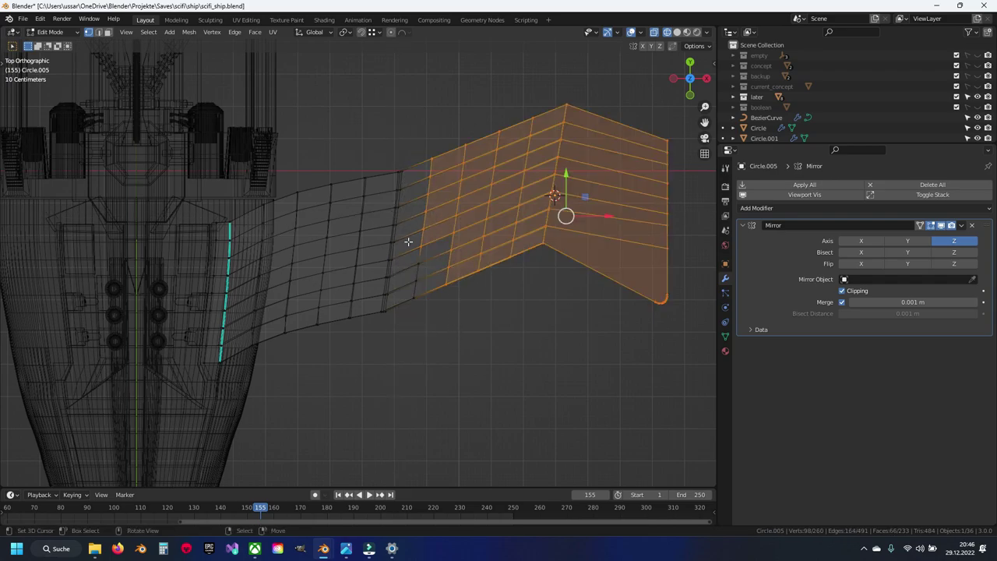
key("g")
key("y")
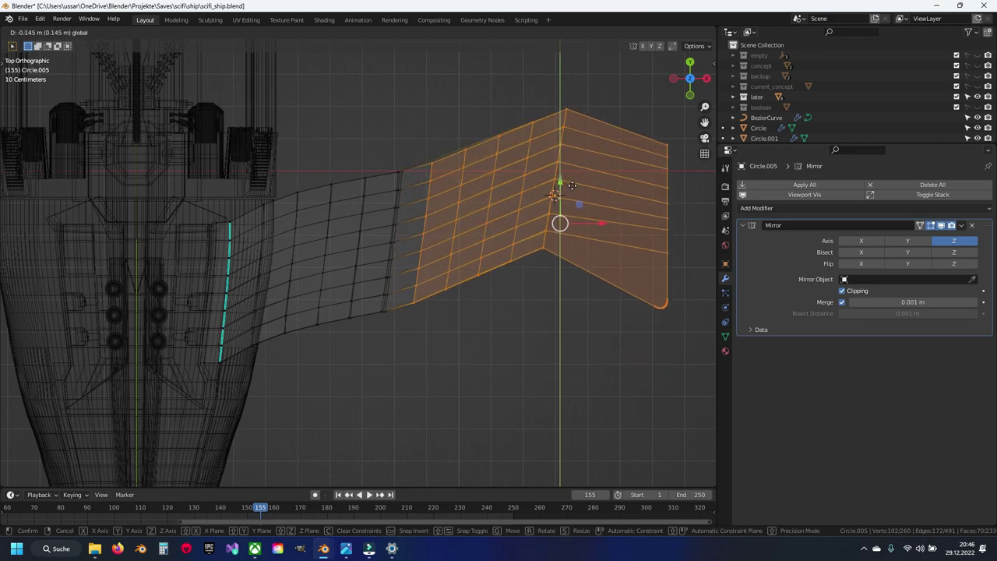
left_click(573, 187)
Offset progressively smaller column sets of the wing faces along Y
key("b")
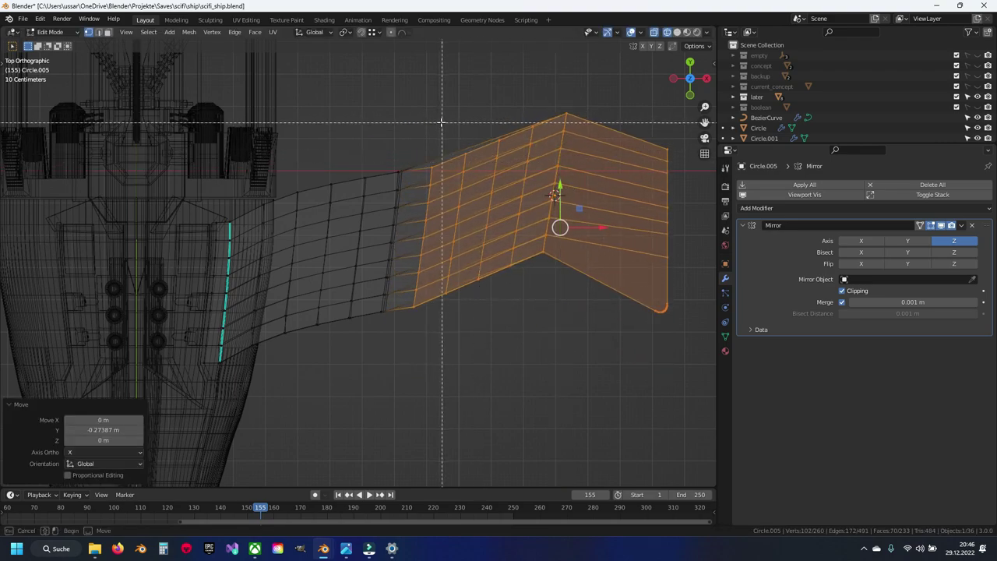
left_click_drag(405, 119, 457, 297)
middle_click_drag(457, 296, 439, 356)
key("g")
key("y")
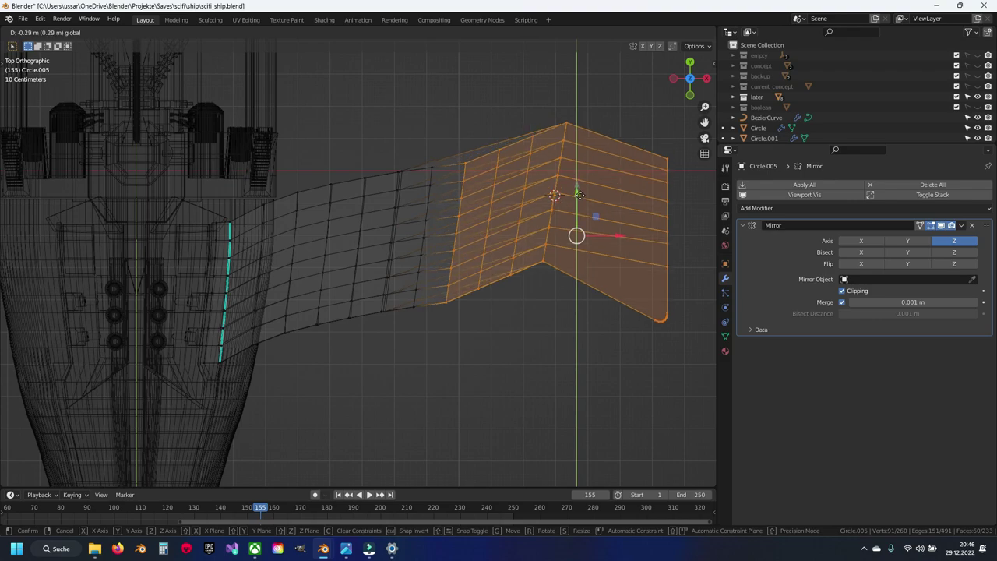
left_click(580, 194)
key("b")
middle_click_drag(412, 123, 467, 329)
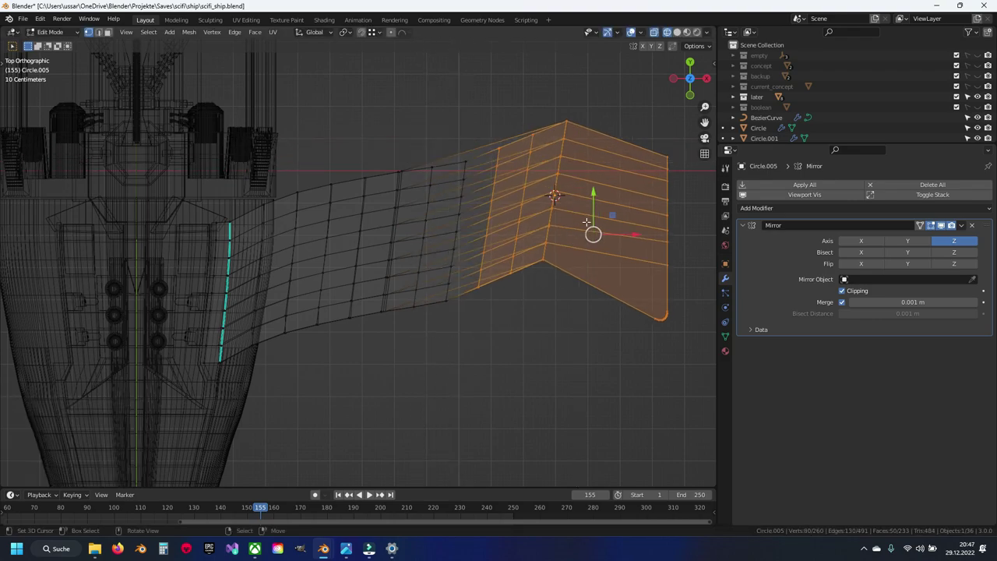
left_click_drag(588, 196, 594, 205)
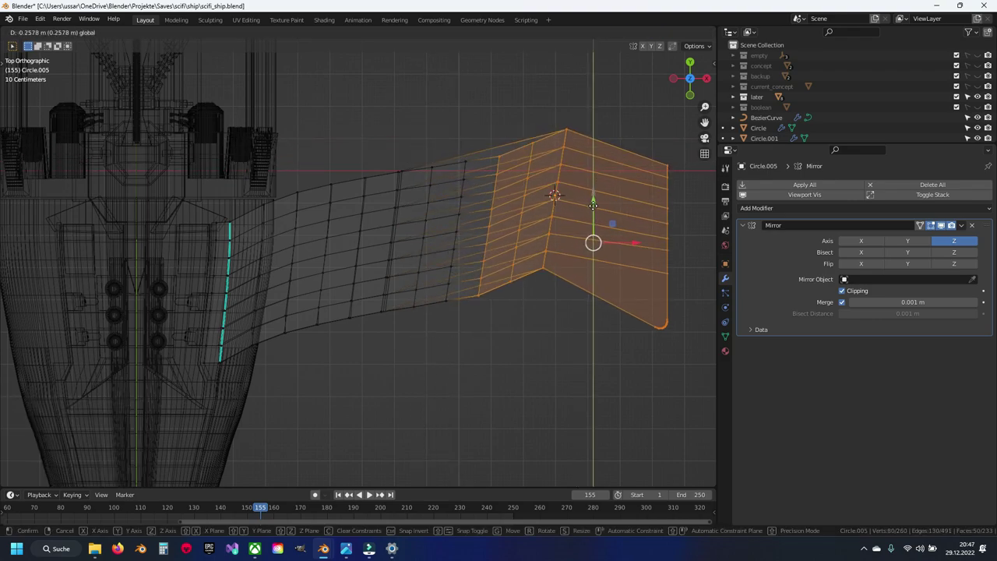
left_click(594, 205)
Trim the selection further and move the outer wing section about 0.3 m back along Y
key("b")
middle_click_drag(414, 122, 505, 332)
key("g")
key("y")
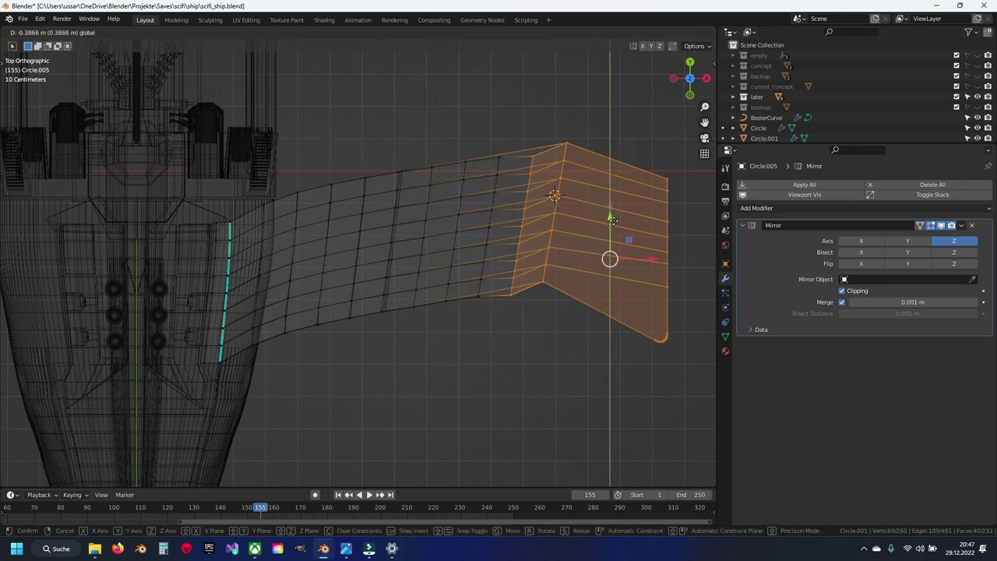
left_click(613, 219)
key("b")
middle_click_drag(487, 134, 528, 350)
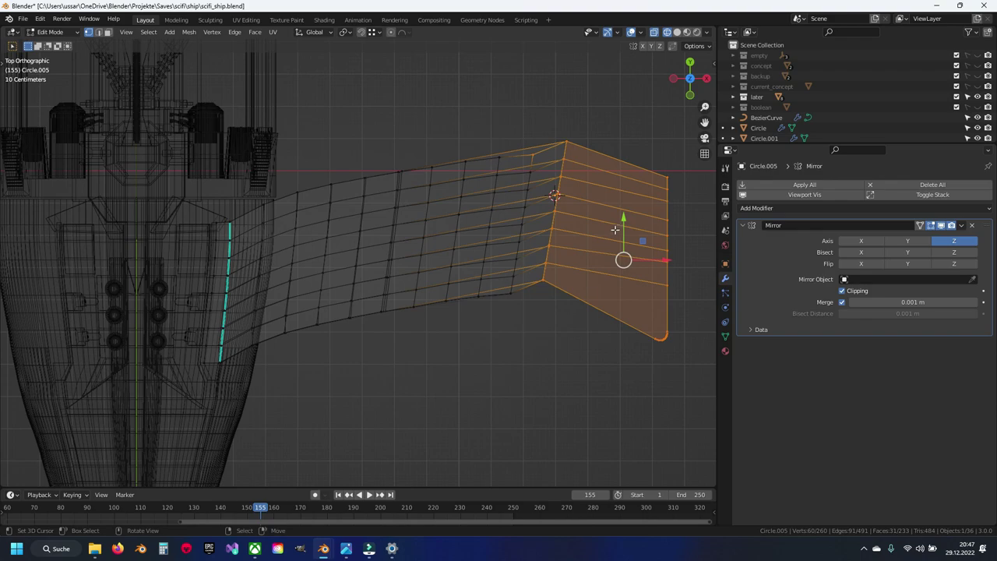
key("g")
key("y")
key("Escape")
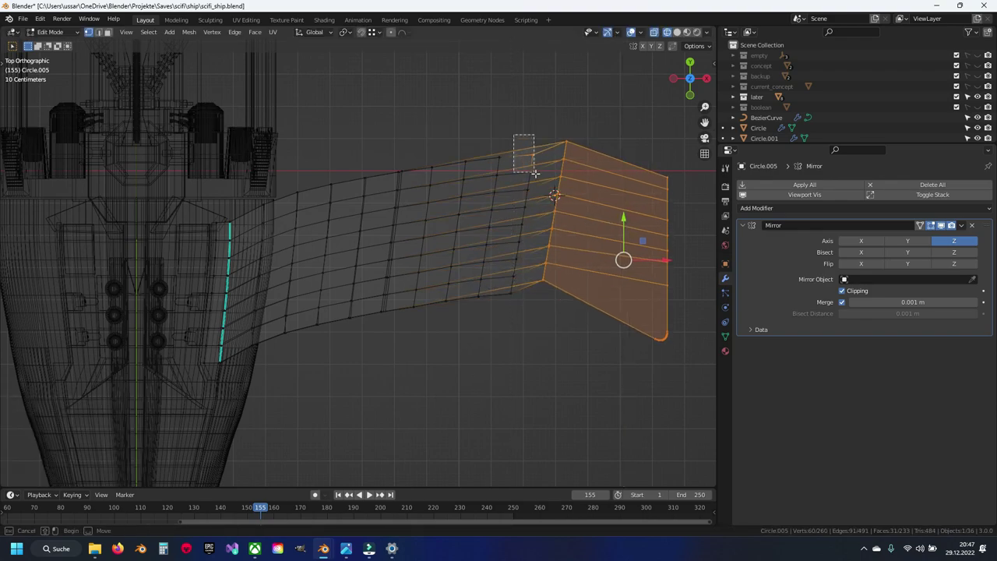
left_click_drag(625, 222, 625, 234)
left_click(625, 234)
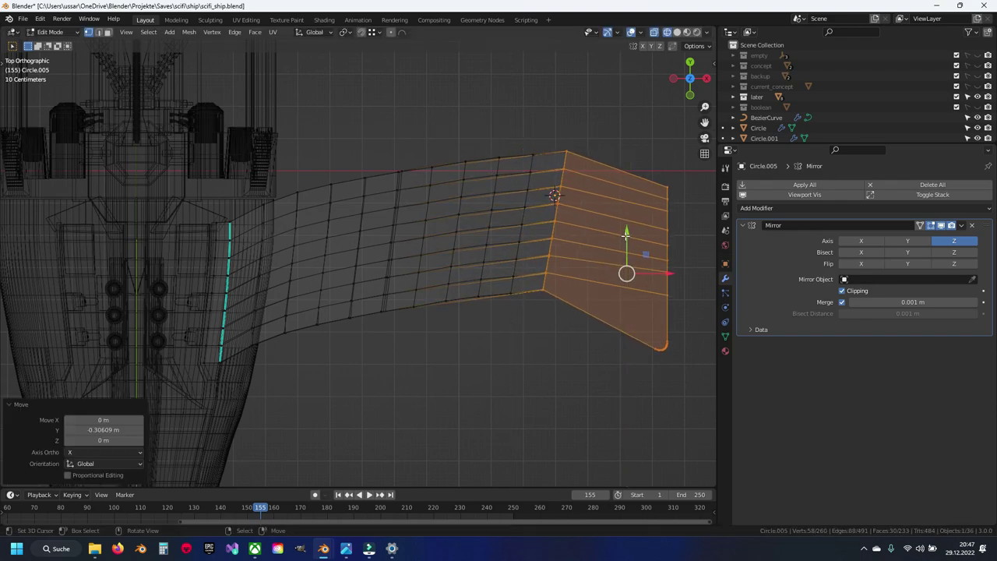
Return to Object Mode with see-through off and save the ship file
key("alt+z")
key("Tab")
mouse_move(625, 234)
middle_mouse_down()
mouse_move(419, 254)
mouse_move(401, 237)
mouse_move(296, 296)
mouse_move(267, 211)
mouse_move(322, 218)
mouse_move(404, 273)
middle_mouse_up()
key("ctrl+s")
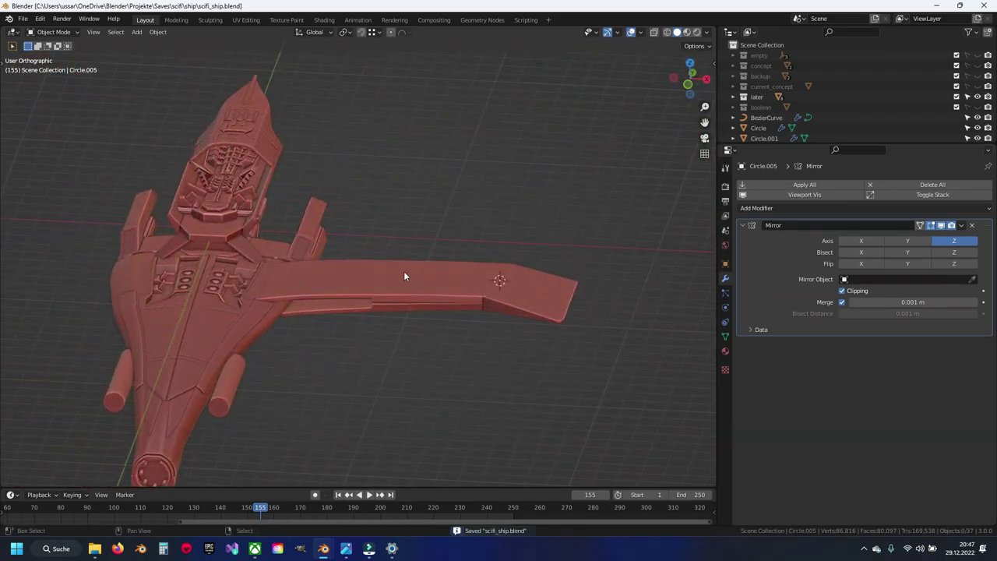
In the top view, select the face strip beside the wing root and slide it along Y
scroll(344, 273, "up", 4)
mouse_move(343, 273)
middle_mouse_down()
mouse_move(407, 262)
mouse_move(413, 277)
middle_mouse_up()
key("KP_7")
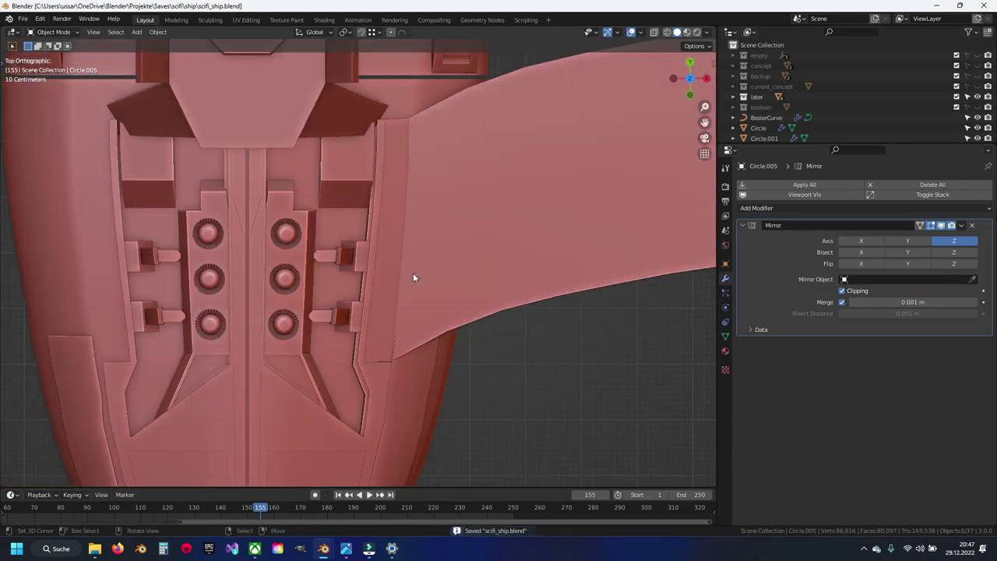
scroll(335, 115, "up", 2)
key("Tab")
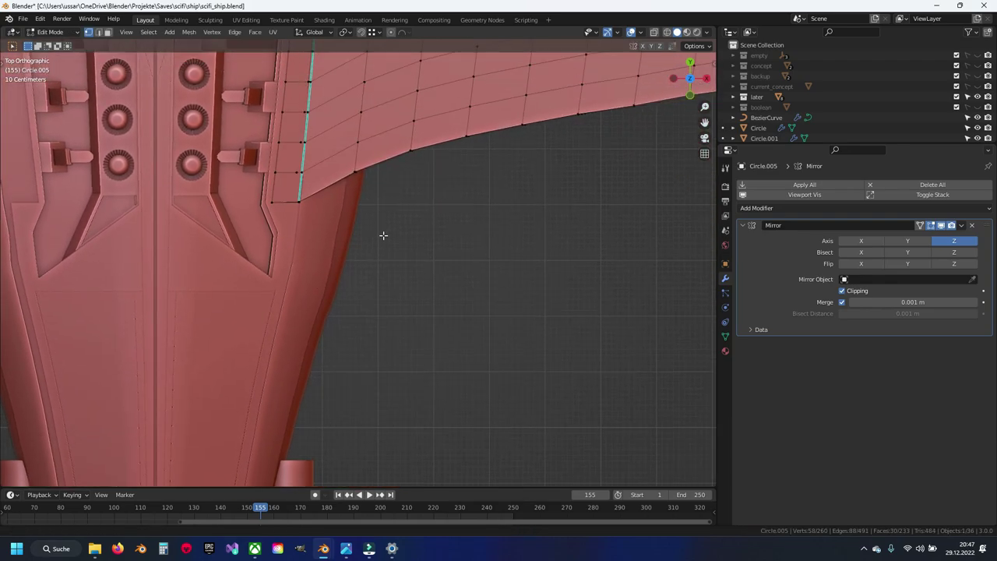
scroll(383, 233, "up", 3, "shift")
scroll(385, 228, "up", 3, "shift")
key("alt+z")
left_click(375, 185, "alt+shift")
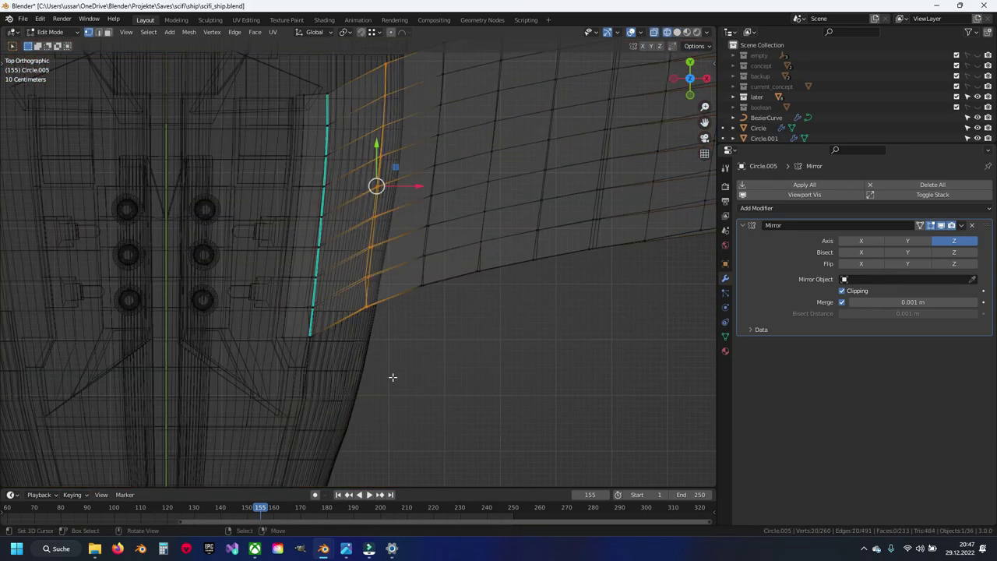
key("alt+z")
key("g")
key("y")
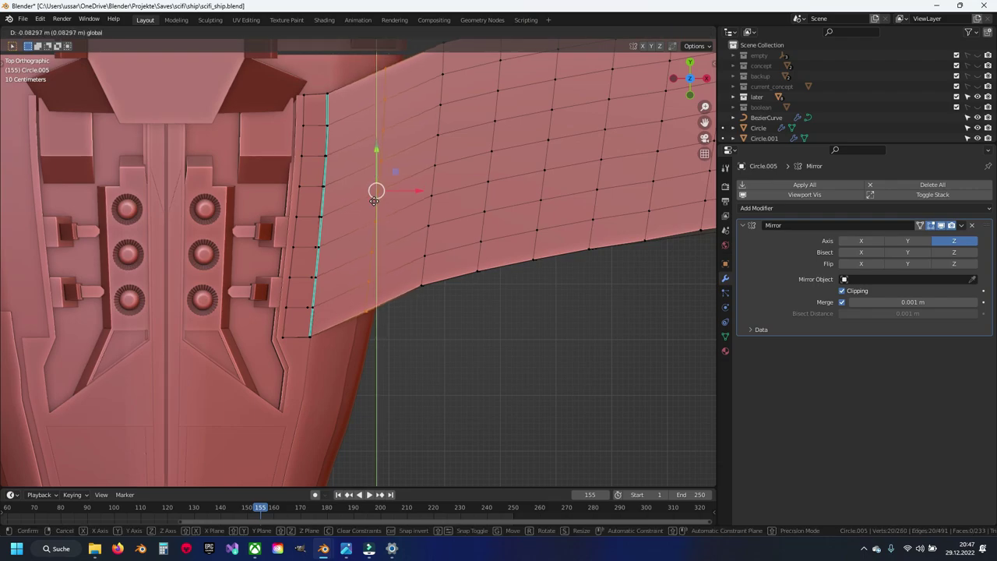
left_click(372, 204)
Box-select the inner wing faces and move them along Y, then leave Edit Mode
scroll(366, 156, "down", 2)
scroll(360, 101, "up", 2)
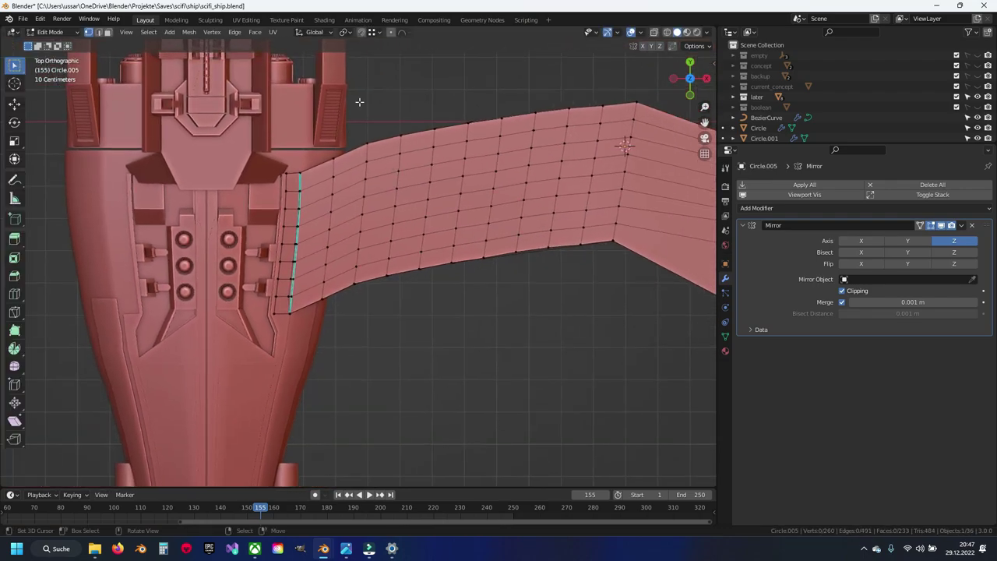
key("alt+z")
left_click_drag(345, 96, 709, 395)
mouse_move(705, 389)
middle_mouse_down()
mouse_move(519, 117)
mouse_move(482, 274)
middle_mouse_up()
key("KP_7")
scroll(404, 266, "up", 4)
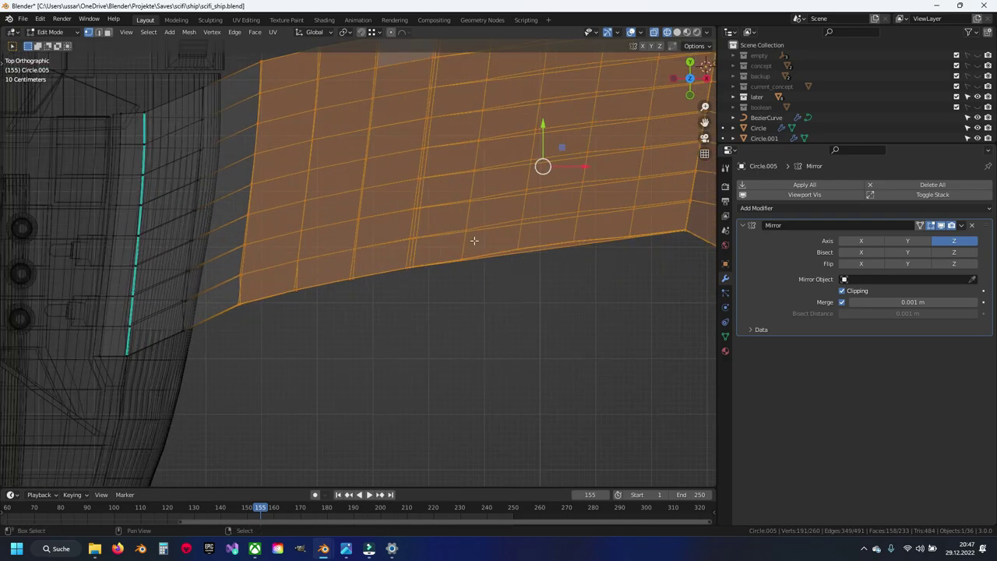
left_click_drag(543, 129, 530, 192)
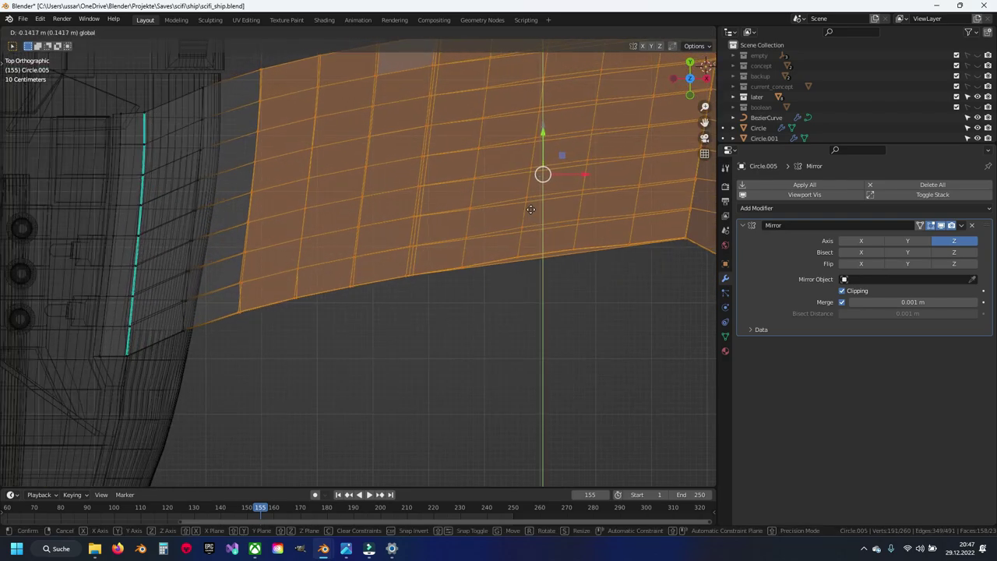
key("Tab")
Save the ship file with the realigned wing and view the wing root at an angle
scroll(355, 196, "up", 2)
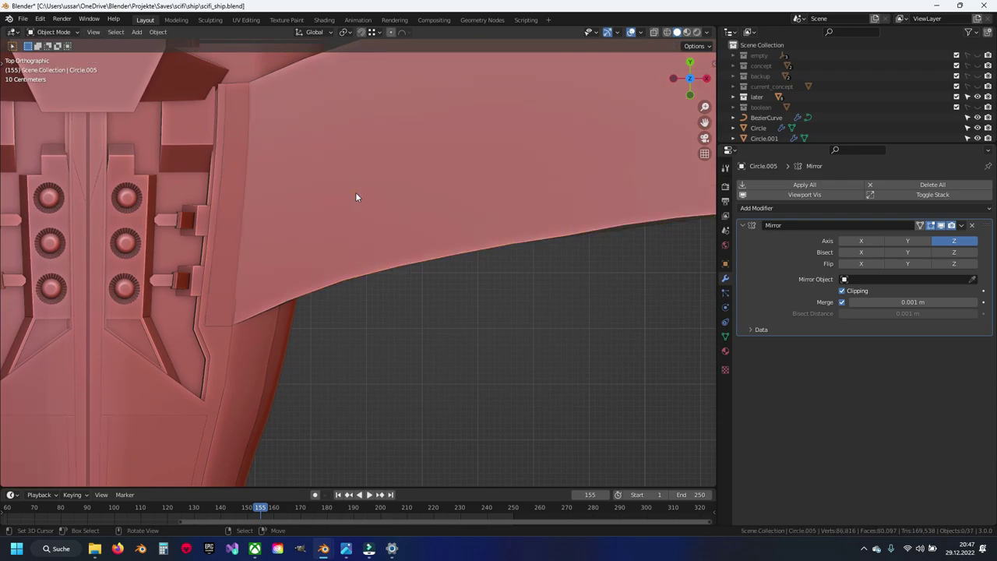
middle_click_drag(394, 245, 447, 200, "shift")
key("ctrl+s")
mouse_move(360, 224)
middle_mouse_down()
mouse_move(270, 141)
mouse_move(283, 132)
mouse_move(327, 189)
mouse_move(394, 244)
middle_mouse_up()
Slide Circle.015's panel end vertices 0.068885 m along global Y to meet the wing root
left_click(395, 244)
key("Tab")
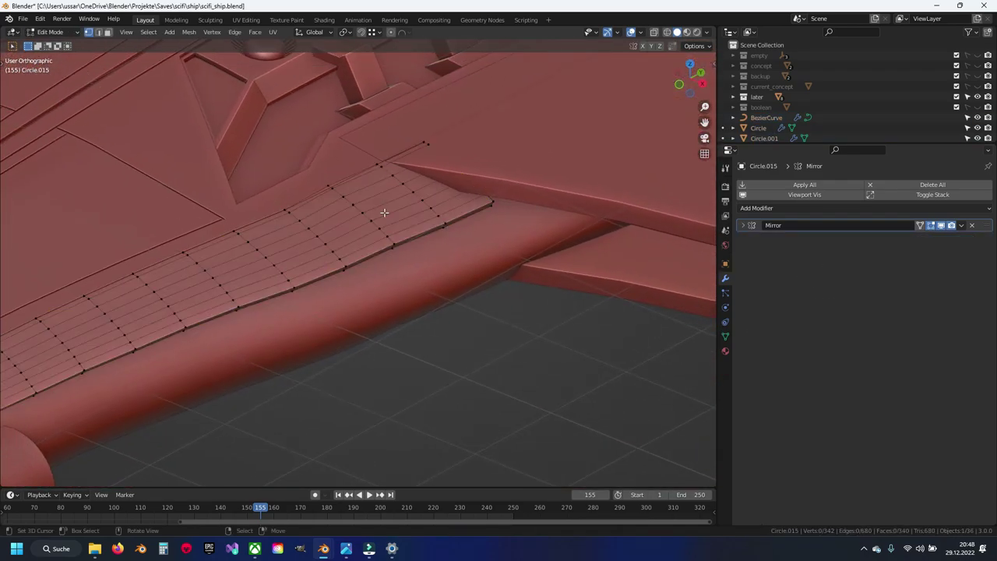
scroll(395, 245, "up", 2)
scroll(395, 245, "up", 2)
scroll(395, 245, "up", 2)
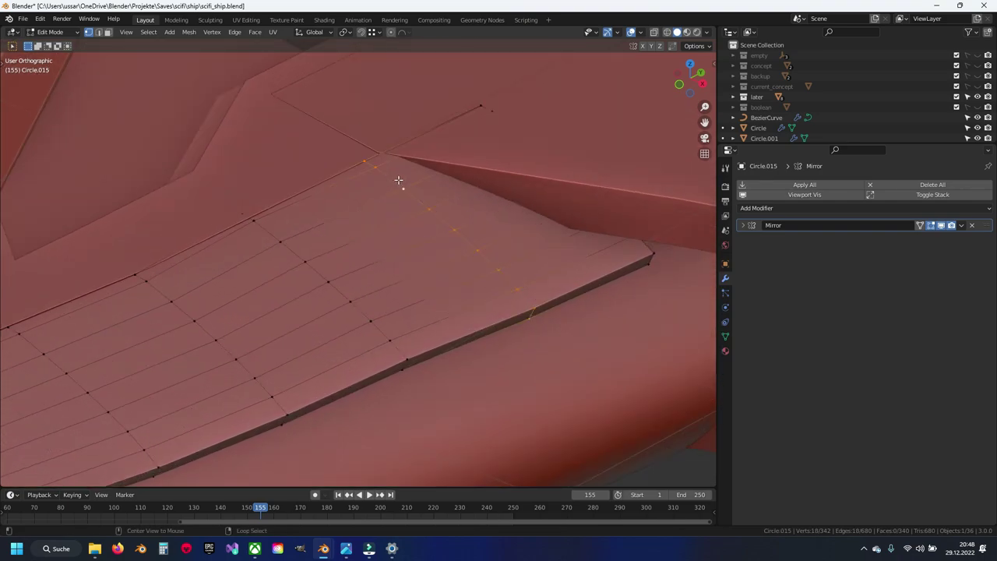
key("g")
key("y")
key("y")
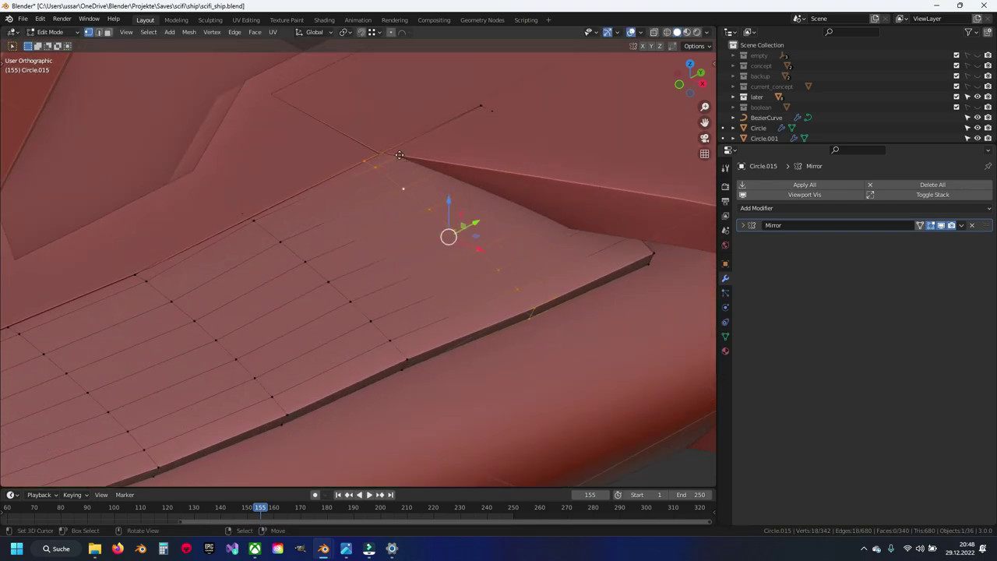
key("y")
left_click(398, 156)
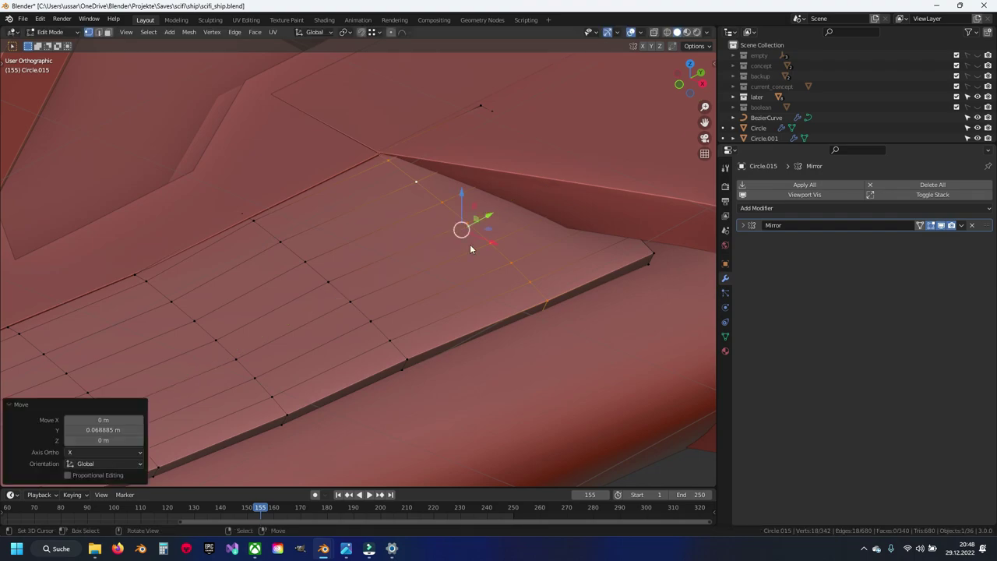
key("Tab")
Select the wing Circle.005 in Edit Mode and view its root up close
left_click(543, 178)
key("Tab")
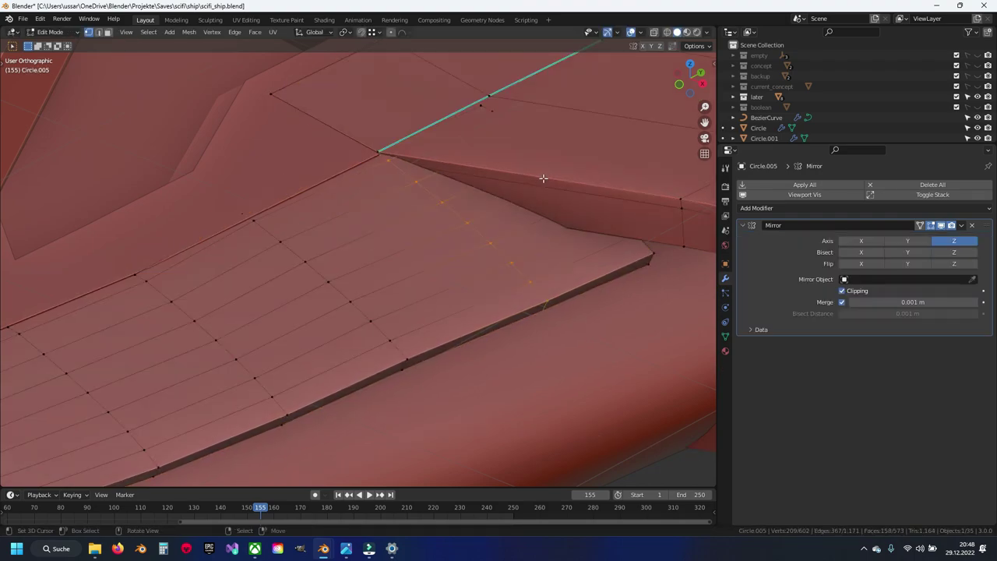
mouse_move(519, 180)
middle_mouse_down()
mouse_move(452, 223)
mouse_move(410, 229)
mouse_move(466, 218)
mouse_move(530, 243)
mouse_move(527, 212)
middle_mouse_up()
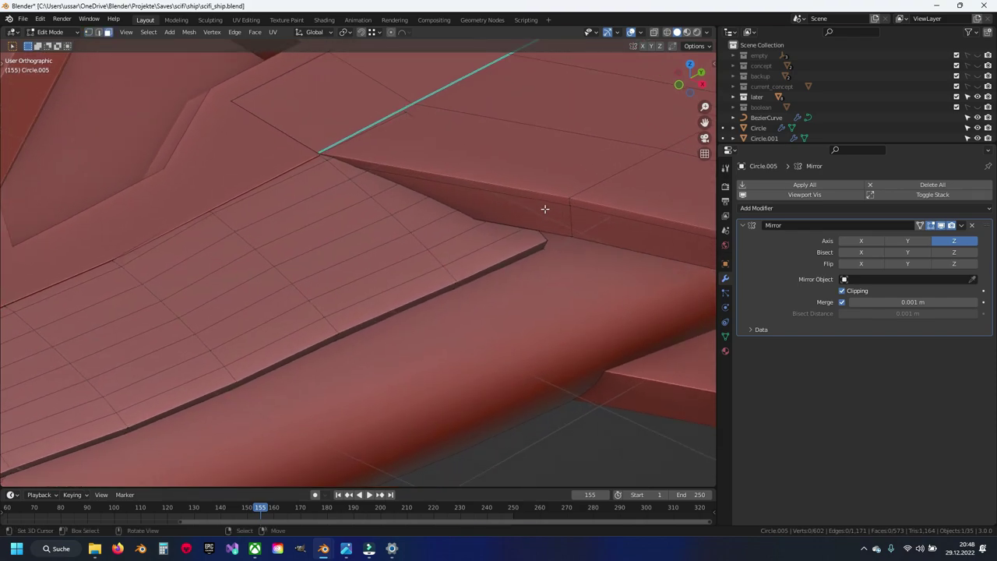
Extrude the two wing-root faces outward along Y into a small block
left_click(526, 219)
left_click(530, 193, "shift")
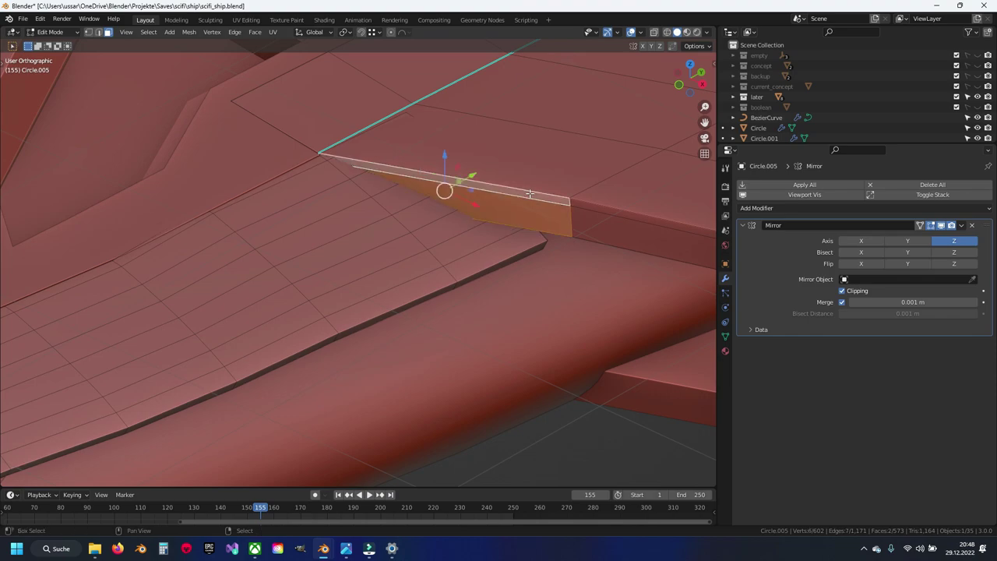
key("e")
key("Escape")
key("g")
key("y")
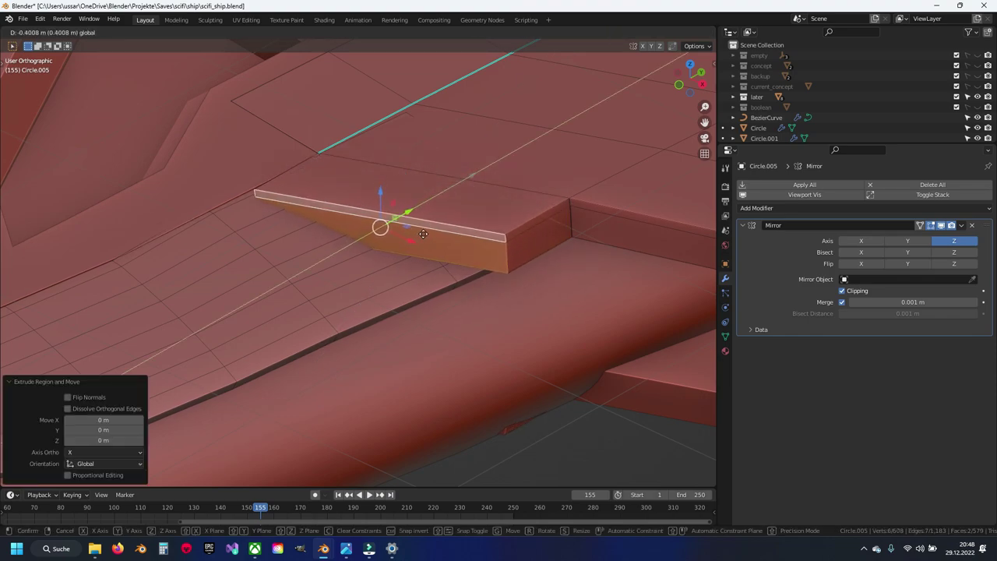
left_click(417, 230)
Adjust the block's position slightly and lower it a little along Z
key("g")
key("y")
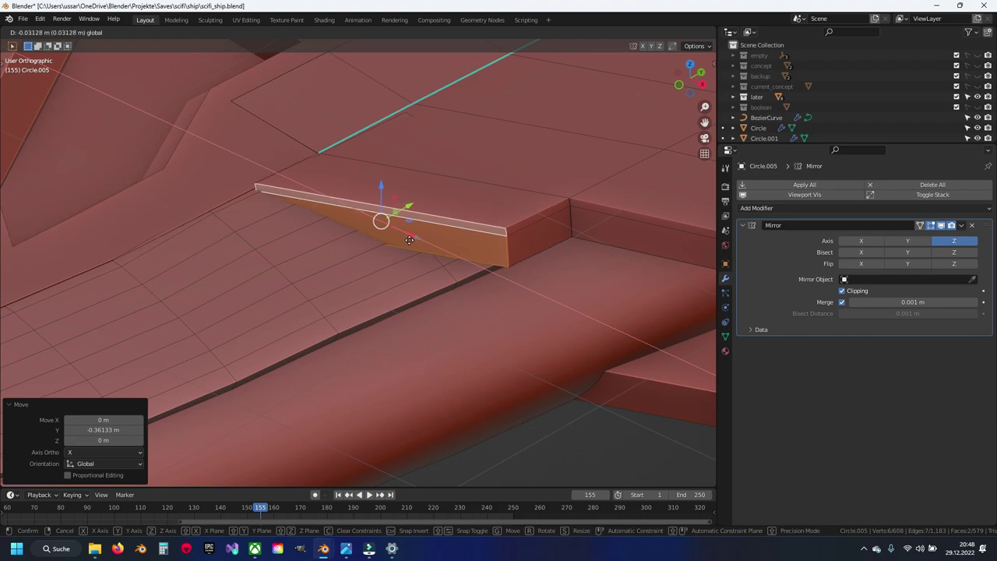
left_click(409, 239)
middle_click_drag(409, 240, 342, 204)
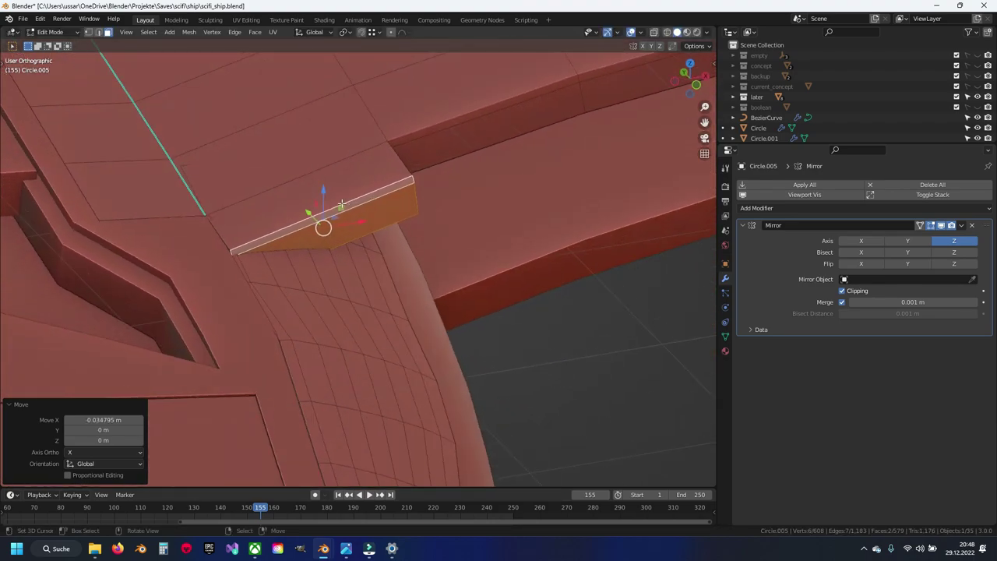
key("g")
key("z")
left_click(324, 195)
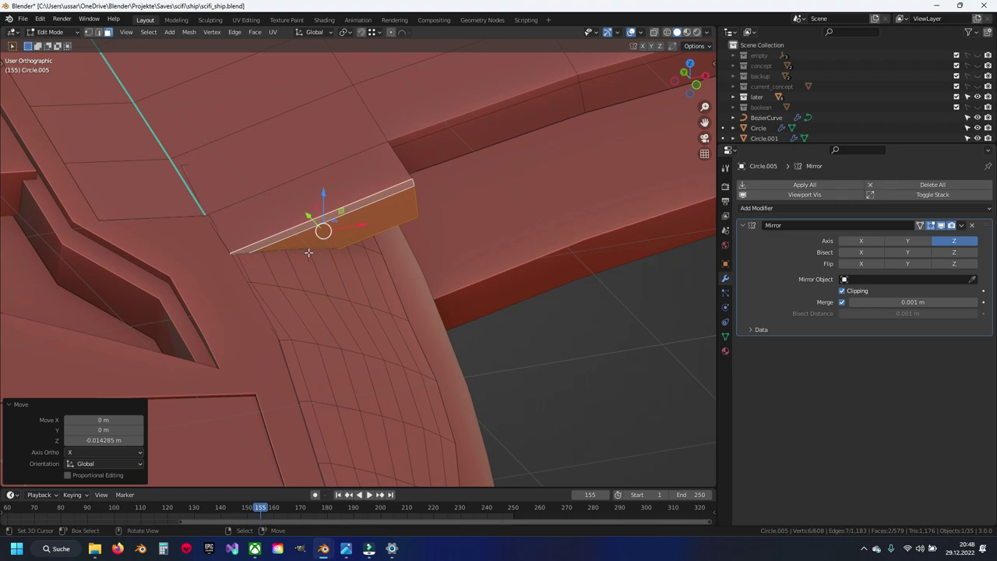
scroll(446, 269, "up", 3)
Fine-tune the block along X and Z so it sits snugly against the hull
key("g")
key("x")
left_click(516, 196)
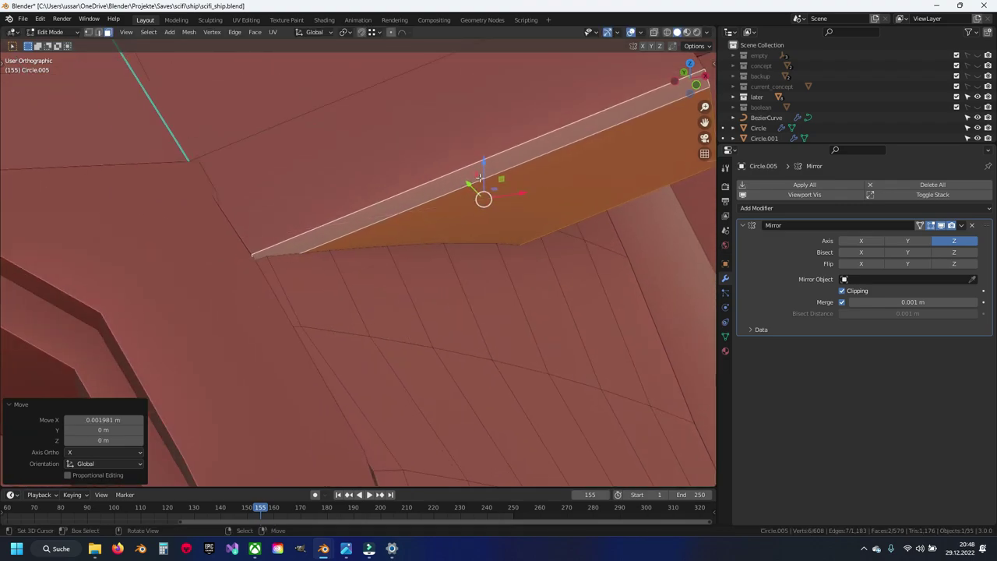
key("g")
key("z")
left_click(484, 170)
middle_click_drag(484, 170, 590, 228)
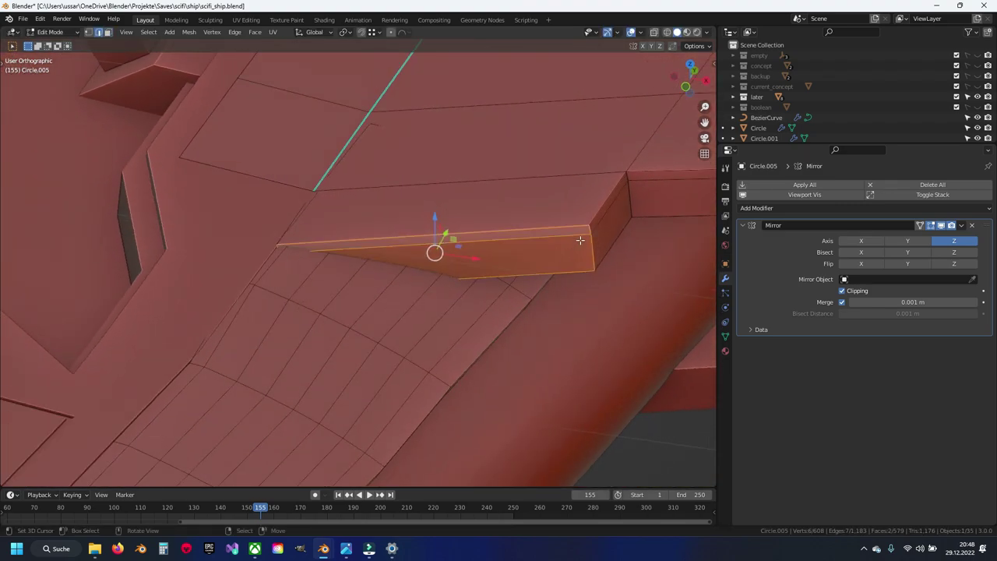
key("ctrl+b")
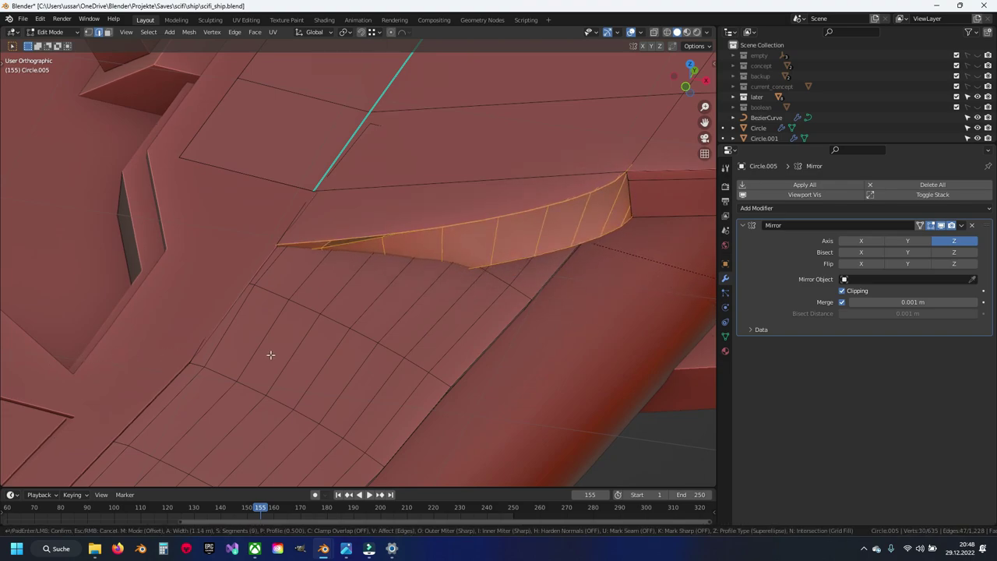
Cancel the pending bevel and pick out edge loops on the wing
key("Escape")
left_click(448, 252)
left_click(521, 248, "alt")
middle_click_drag(530, 247, 232, 248, "shift")
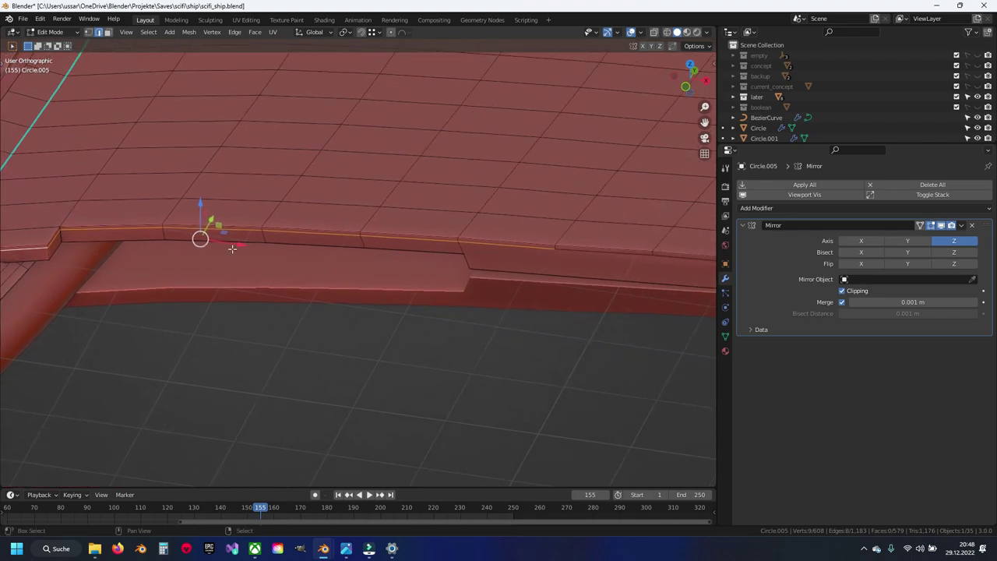
mouse_move(416, 259)
middle_mouse_down()
mouse_move(286, 240)
mouse_move(289, 276)
middle_mouse_up()
left_click(319, 258, "alt")
scroll(312, 275, "up", 2)
key("x")
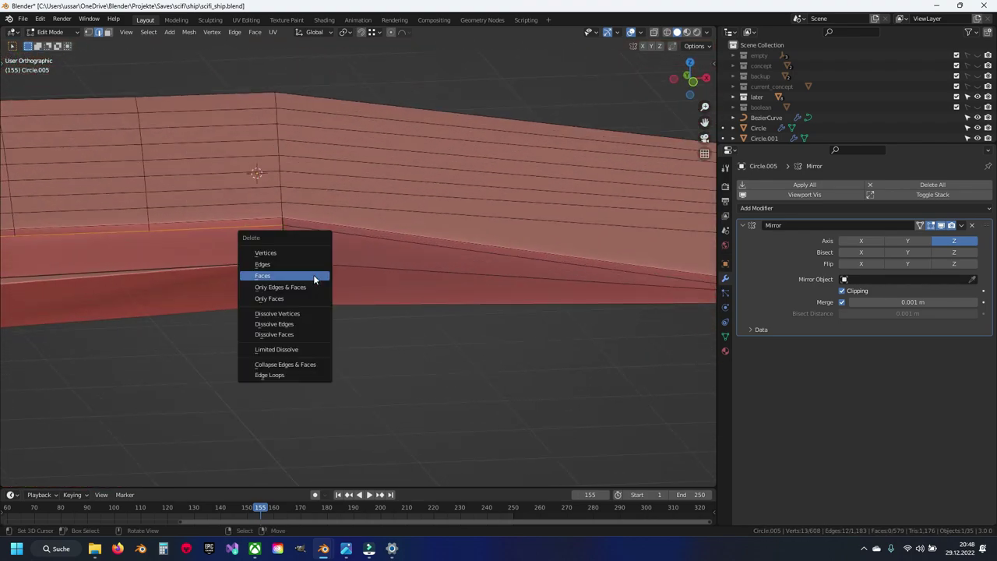
left_click(328, 265)
Dissolve two redundant edge loops along Circle.005's wing
mouse_move(410, 263)
middle_mouse_down()
mouse_move(285, 269)
mouse_move(318, 251)
middle_mouse_up()
scroll(467, 249, "down", 3)
key("x")
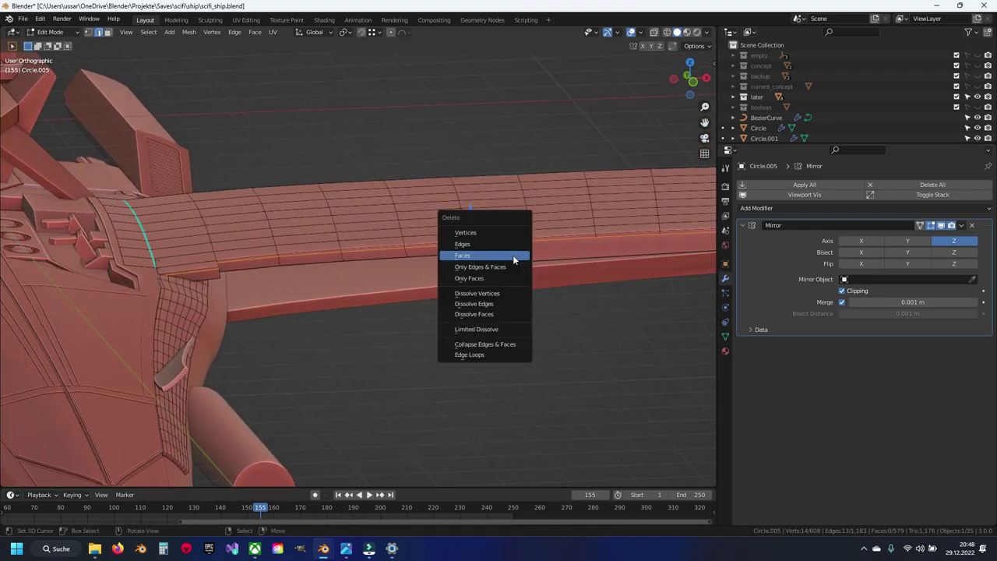
left_click(503, 305)
middle_click_drag(503, 306, 379, 261)
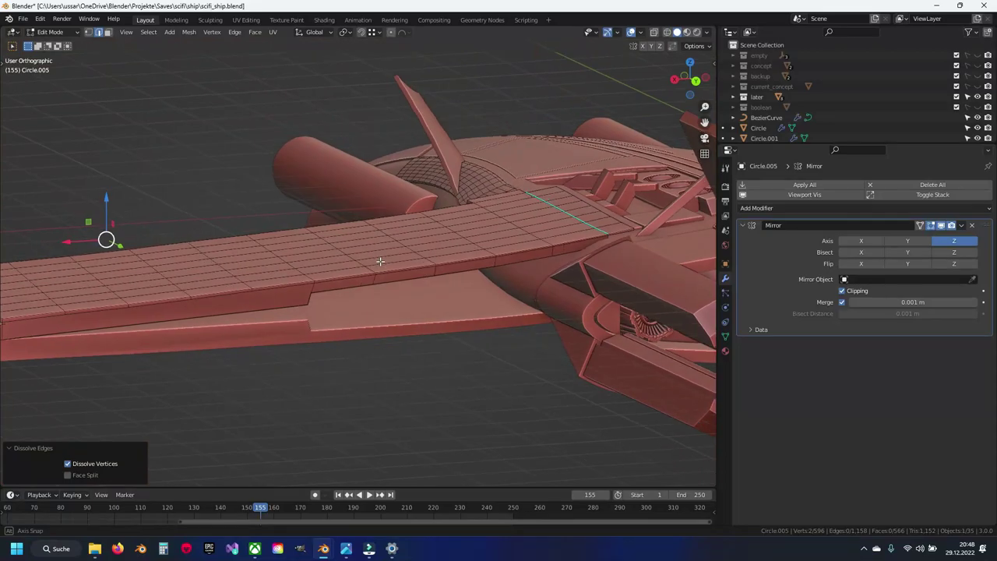
scroll(361, 279, "up", 2)
left_click(353, 293, "alt")
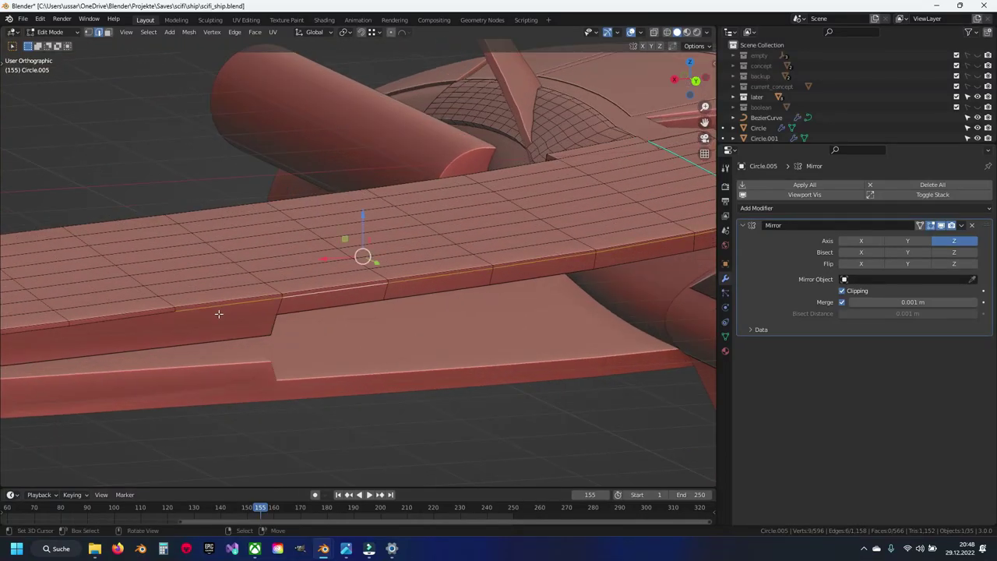
scroll(218, 313, "down", 3)
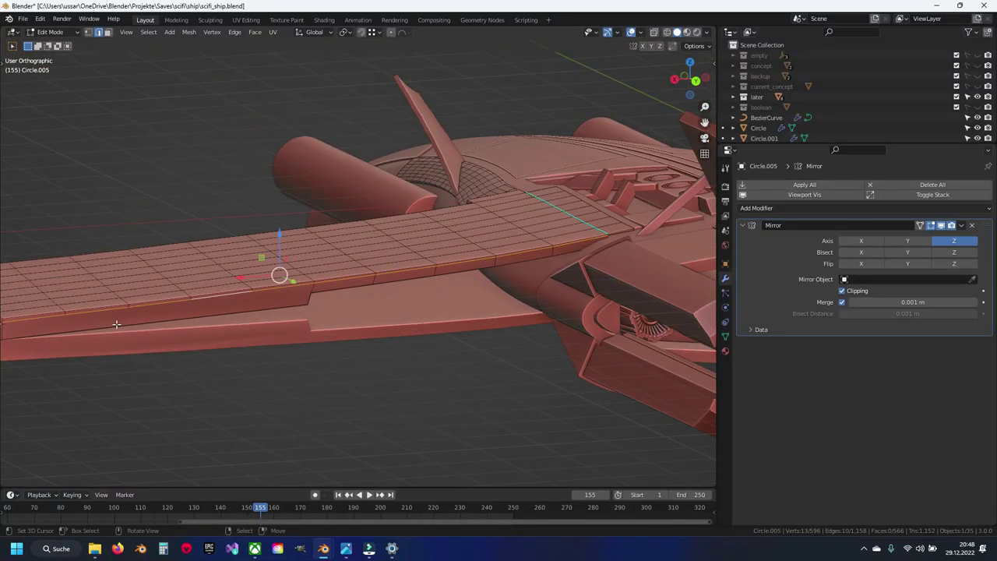
middle_click_drag(116, 325, 265, 285)
scroll(396, 305, "up", 3)
left_click(399, 305, "alt")
key("x")
left_click(401, 305)
mouse_move(401, 305)
middle_mouse_down()
mouse_move(352, 292)
mouse_move(356, 215)
mouse_move(317, 272)
mouse_move(474, 283)
mouse_move(390, 285)
mouse_move(367, 272)
middle_mouse_up()
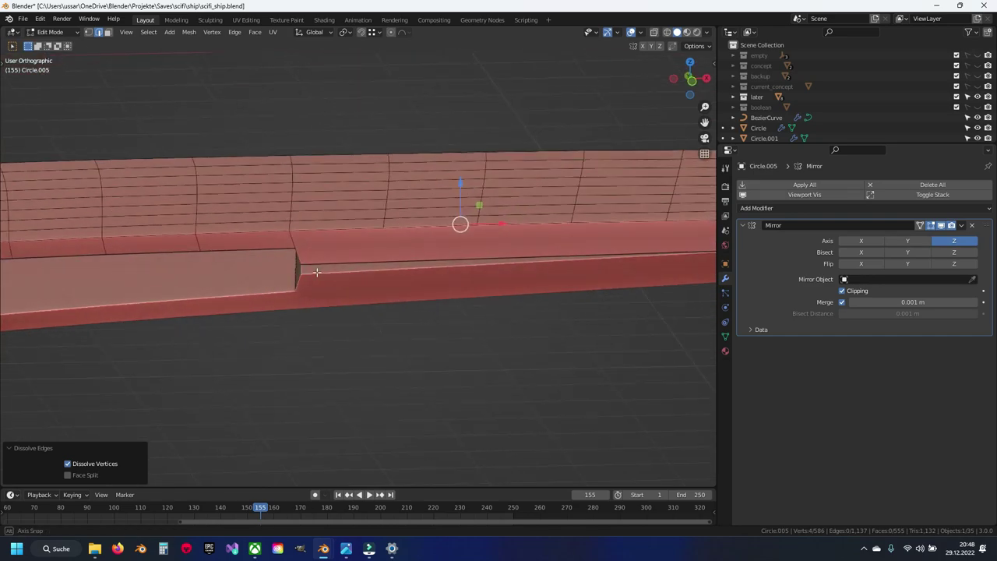
Select the root block's corner edge and start a multi-segment trial bevel on it
scroll(474, 283, "down", 2)
scroll(390, 288, "up", 2)
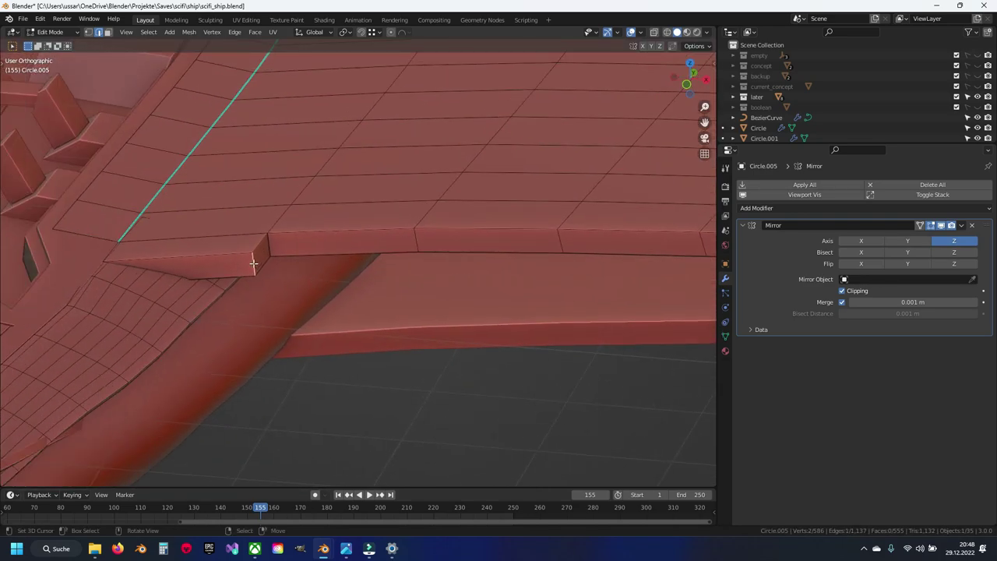
left_click(254, 265)
scroll(253, 264, "down", 1)
key("ctrl+b")
scroll(390, 327, "up", 3)
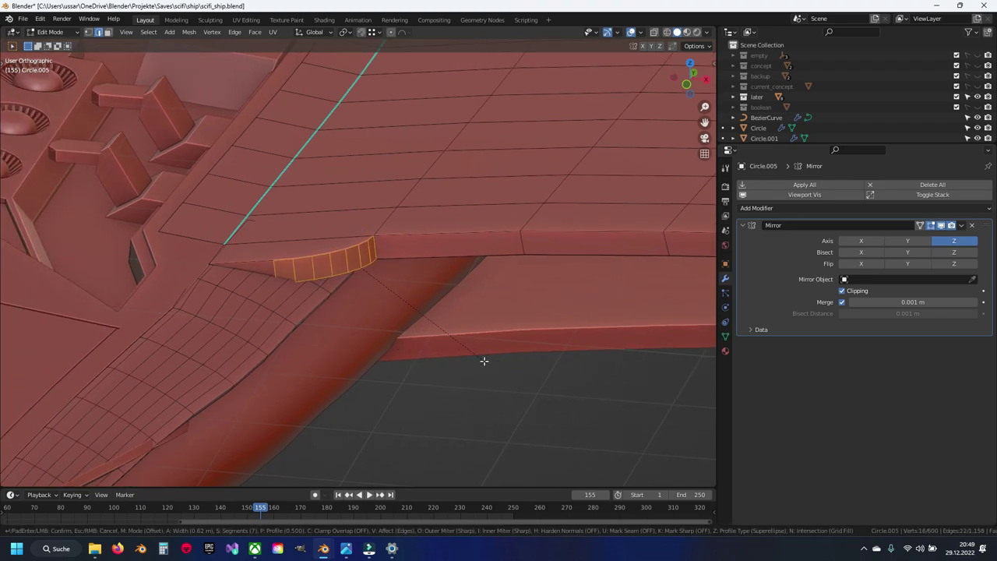
Cancel the trial bevel and return to editing the wing Circle.005
key("Escape")
mouse_move(548, 363)
middle_mouse_down()
mouse_move(272, 380)
mouse_move(390, 297)
middle_mouse_up()
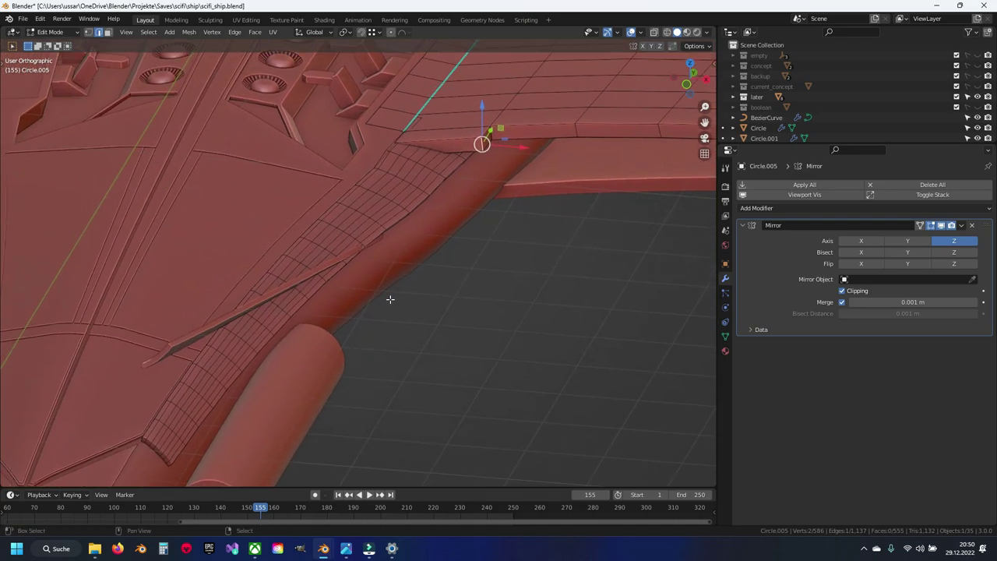
key("Tab")
left_click(284, 265)
left_click(282, 288)
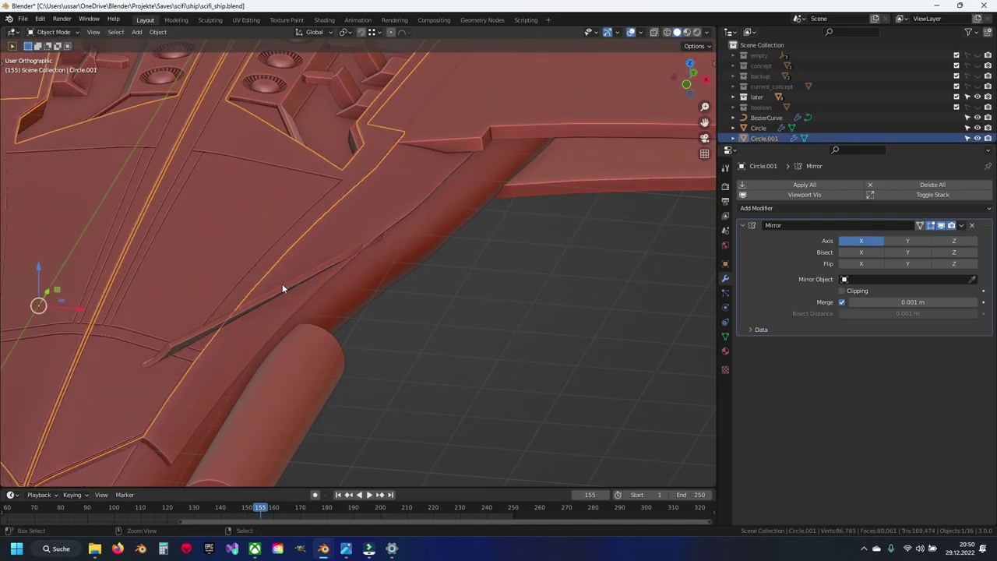
left_click(276, 289)
key("Tab")
mouse_move(275, 289)
middle_mouse_down()
mouse_move(244, 249)
mouse_move(242, 306)
mouse_move(367, 256)
mouse_move(281, 318)
mouse_move(323, 252)
mouse_move(273, 202)
mouse_move(283, 261)
middle_mouse_up()
key("Tab")
left_click(243, 306)
scroll(343, 265, "down", 2)
scroll(355, 272, "down", 3)
scroll(321, 266, "up", 5)
left_click(321, 265)
key("Tab")
Show the mirrored half in Edit Mode and enable X-ray to inspect the wing
left_click(941, 225)
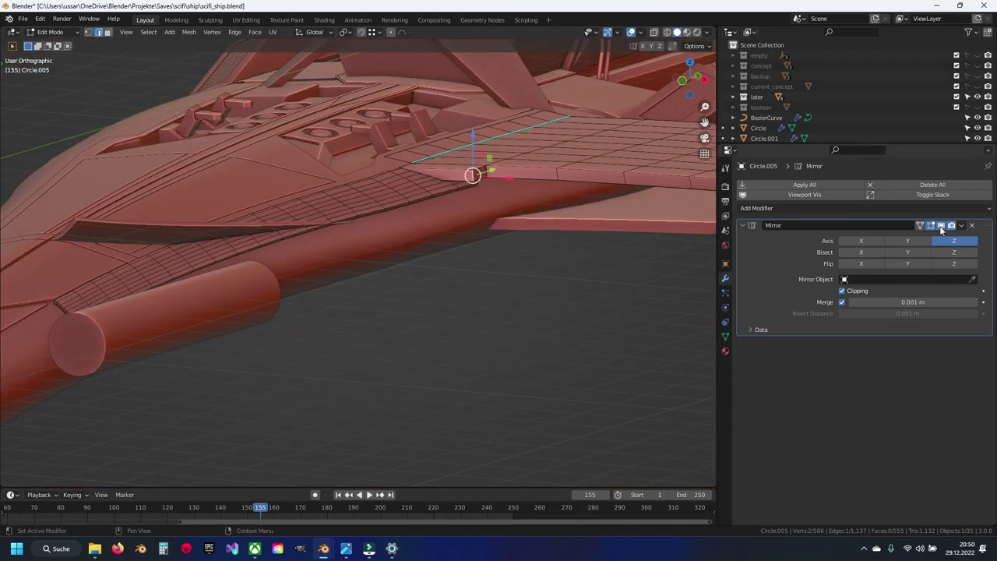
mouse_move(467, 280)
middle_mouse_down()
mouse_move(445, 291)
mouse_move(381, 279)
mouse_move(301, 348)
mouse_move(370, 318)
middle_mouse_up()
key("shift+z")
key("shift+z")
scroll(370, 318, "up", 2)
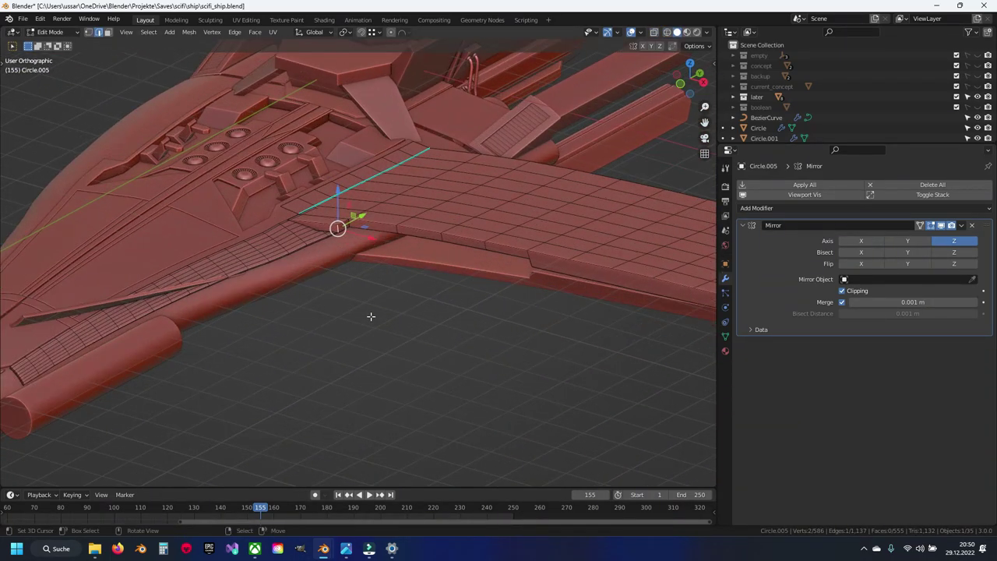
key("Tab")
key("Tab")
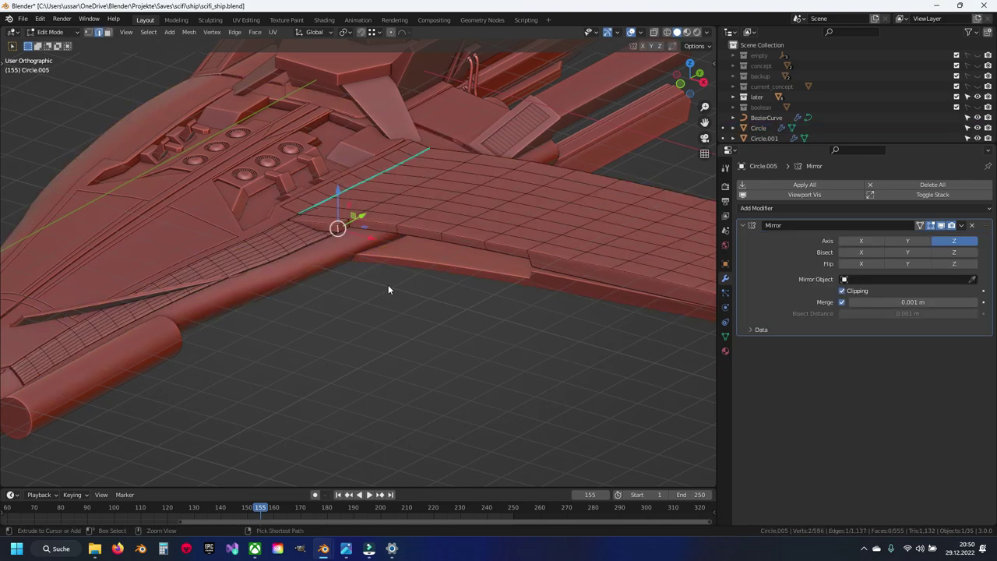
key("Tab")
key("Tab")
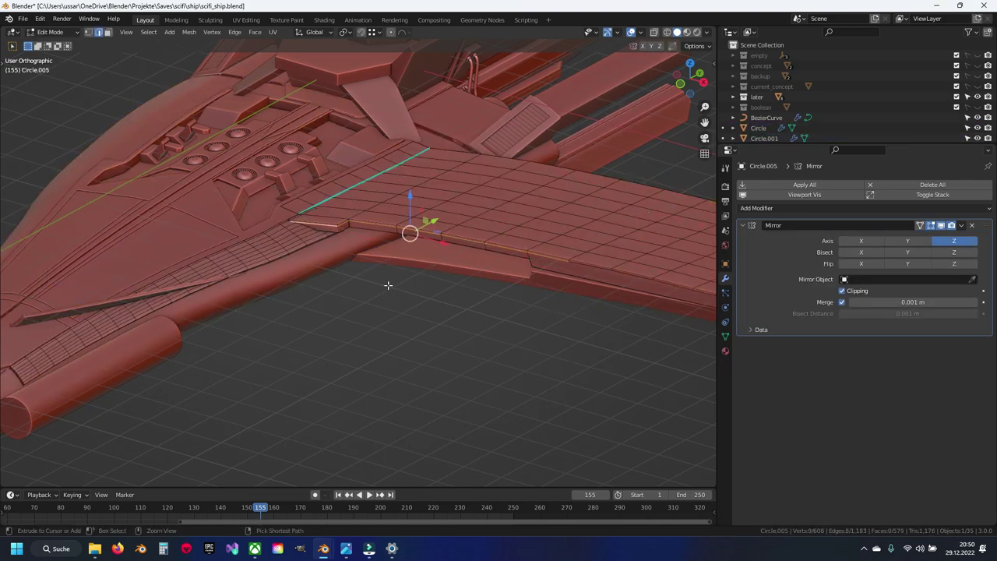
Select the edge loop along the wing's edge and dissolve it
key("ctrl+z")
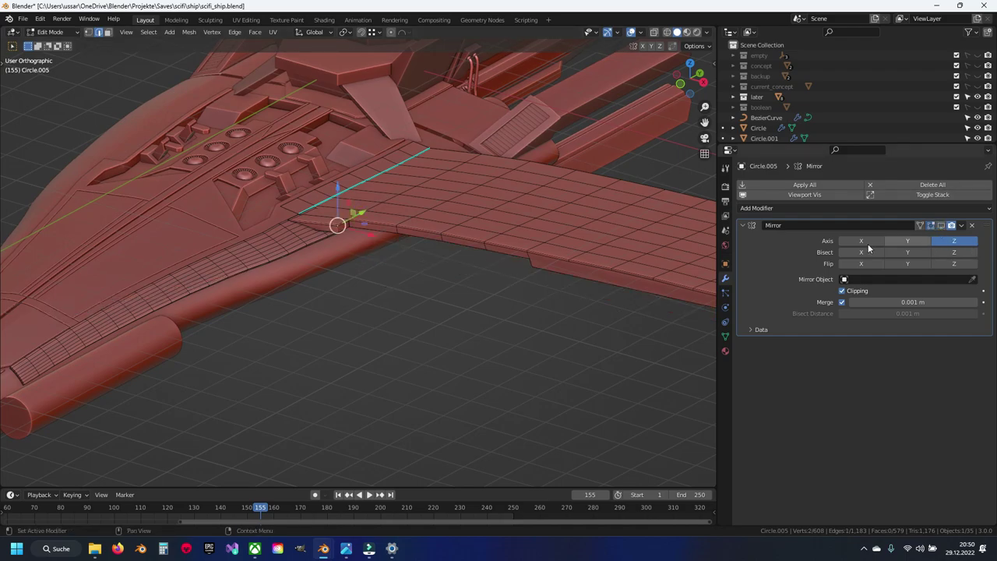
scroll(455, 283, "up", 2)
scroll(455, 283, "up", 2)
left_click(363, 262, "alt")
scroll(358, 263, "down", 3)
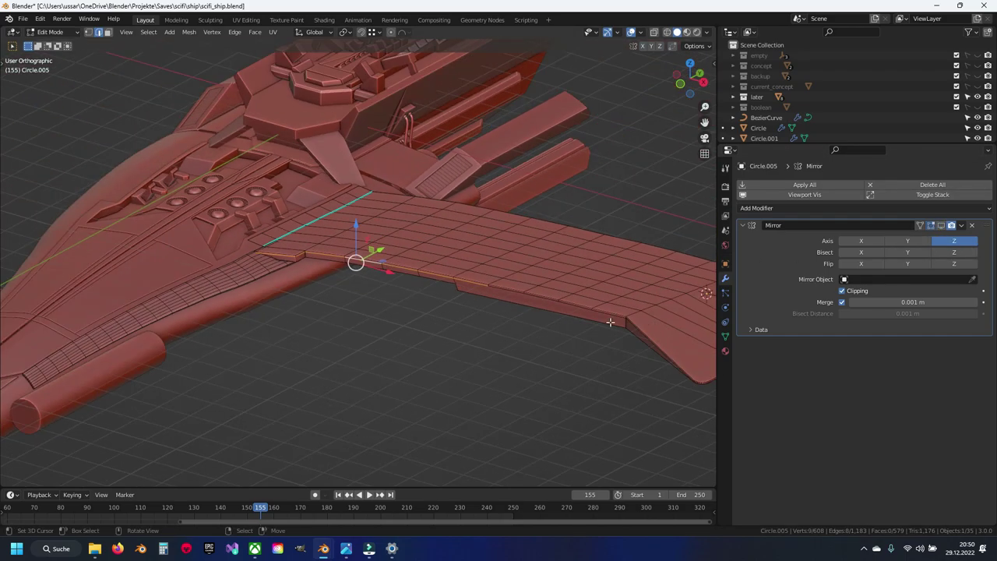
scroll(411, 315, "up", 4)
key("ctrl+z")
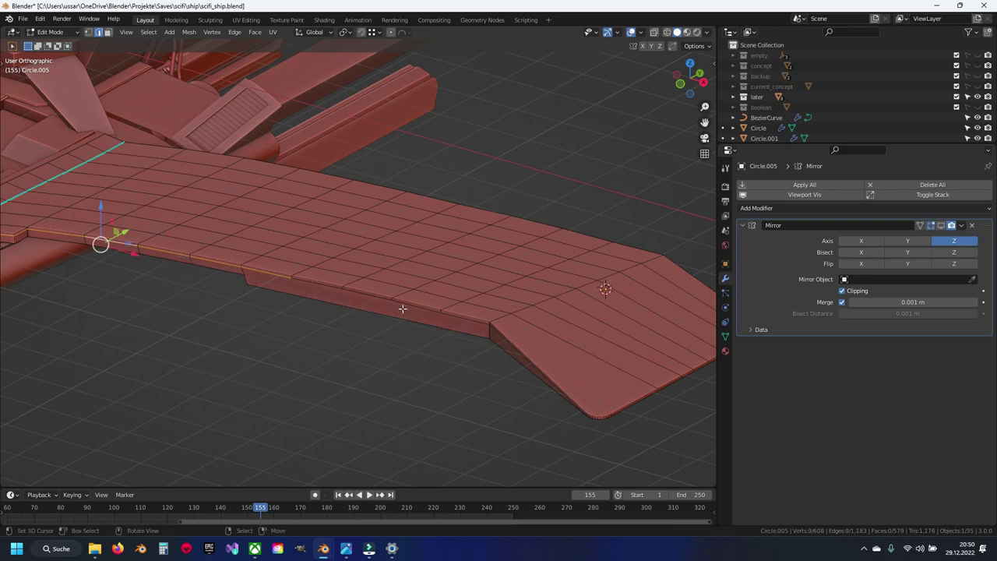
key("x")
left_click(503, 336)
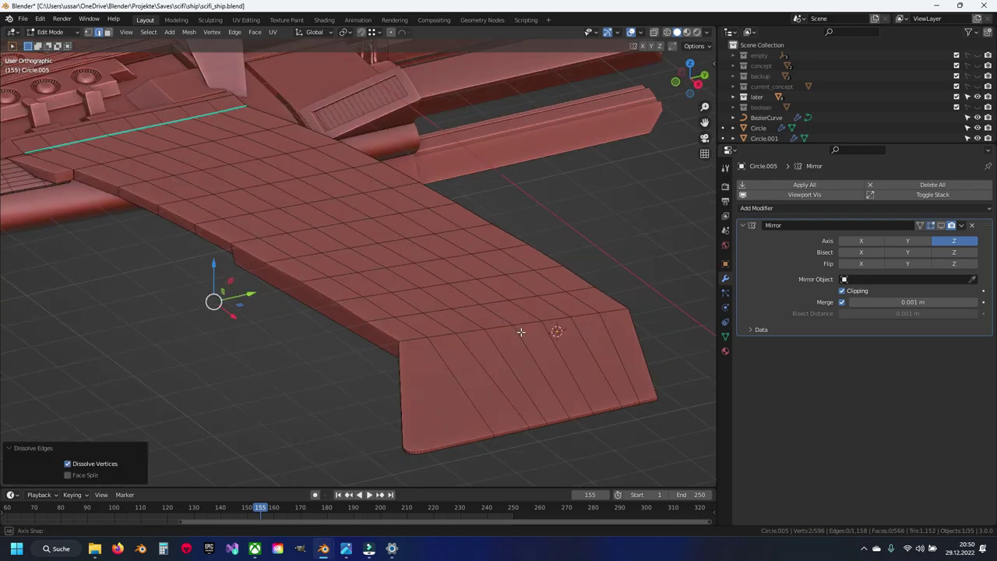
Dissolve a second wing edge loop and save scifi_ship.blend
mouse_move(521, 330)
middle_mouse_down()
mouse_move(367, 312)
mouse_move(324, 319)
middle_mouse_up()
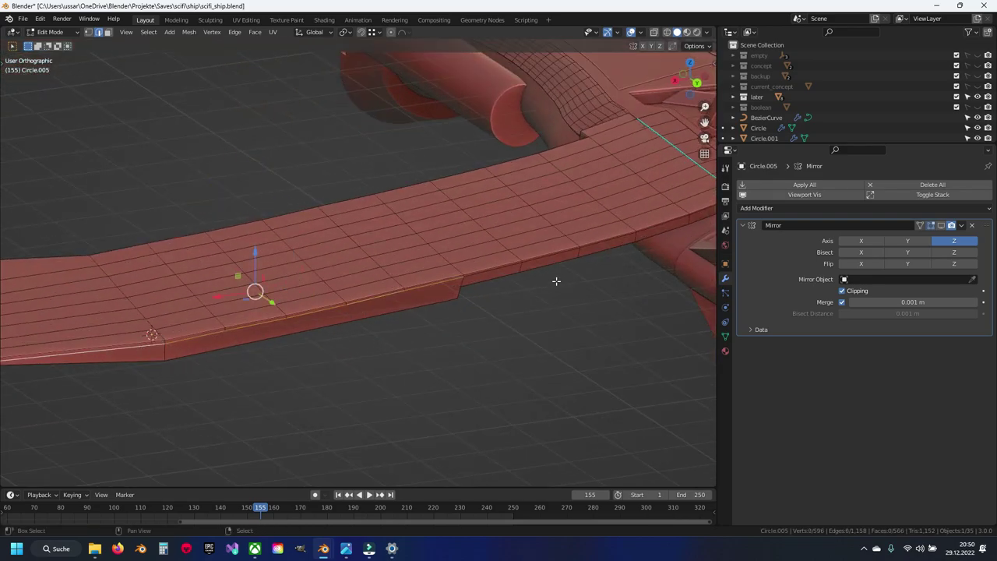
key("x")
left_click(504, 271)
mouse_move(504, 270)
middle_mouse_down()
mouse_move(601, 310)
mouse_move(465, 286)
middle_mouse_up()
key("ctrl+s")
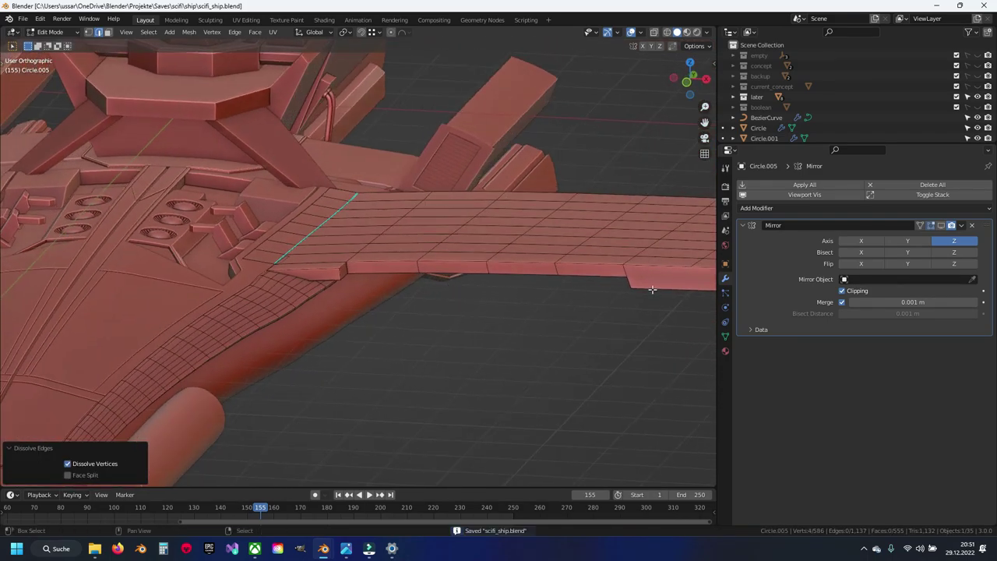
Loop-cut several new edge loops across Circle.005's wing
mouse_move(652, 289)
middle_mouse_down()
mouse_move(383, 278)
mouse_move(383, 216)
mouse_move(419, 317)
mouse_move(457, 234)
mouse_move(442, 259)
mouse_move(418, 247)
middle_mouse_up()
key("ctrl+r")
scroll(457, 234, "up", 2)
left_click(455, 232)
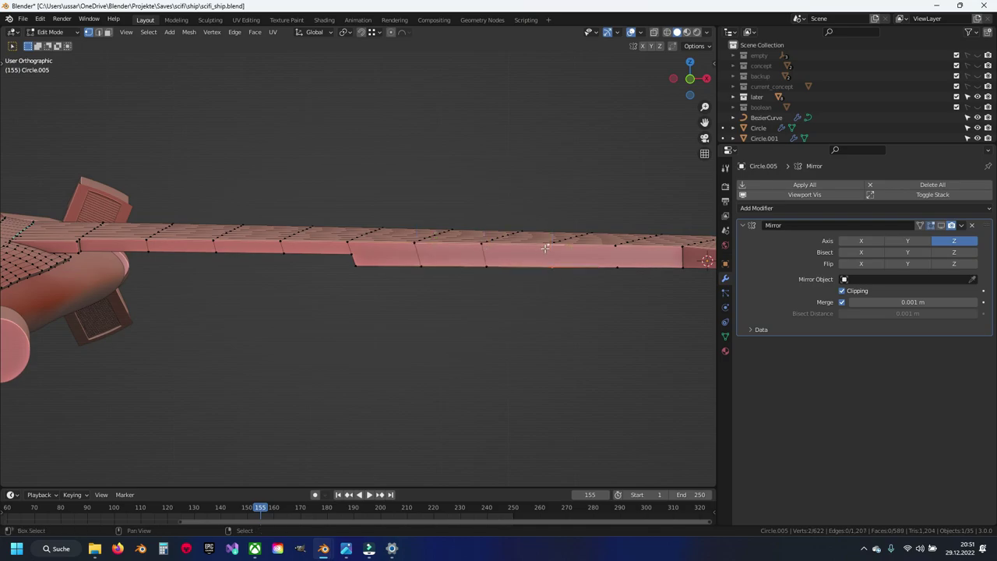
Check the wing from the side and above the root, then save scifi_ship.blend
middle_click_drag(585, 298, 306, 264)
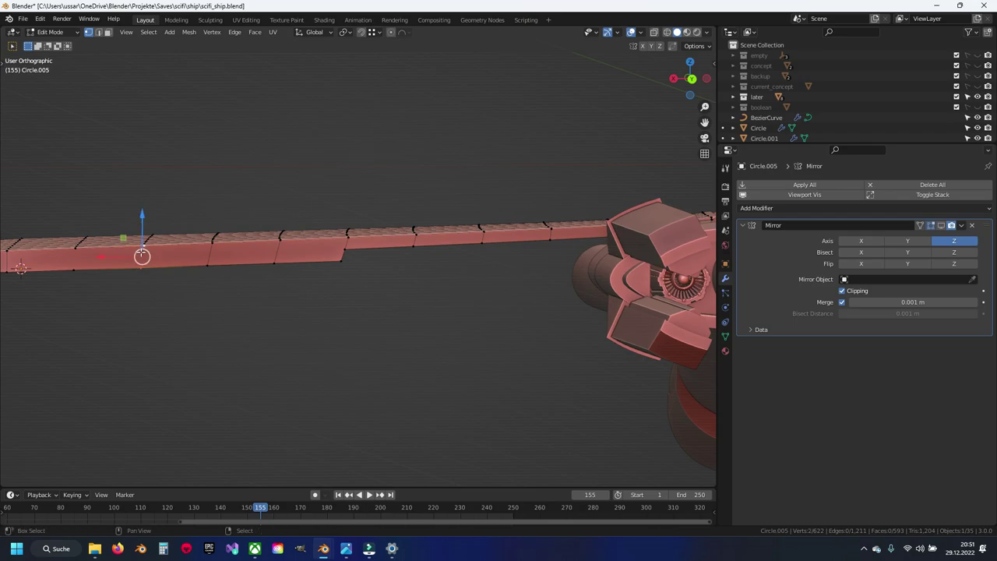
mouse_move(150, 284)
middle_mouse_down()
mouse_move(374, 307)
mouse_move(501, 296)
mouse_move(376, 322)
mouse_move(413, 319)
middle_mouse_up()
key("ctrl+s")
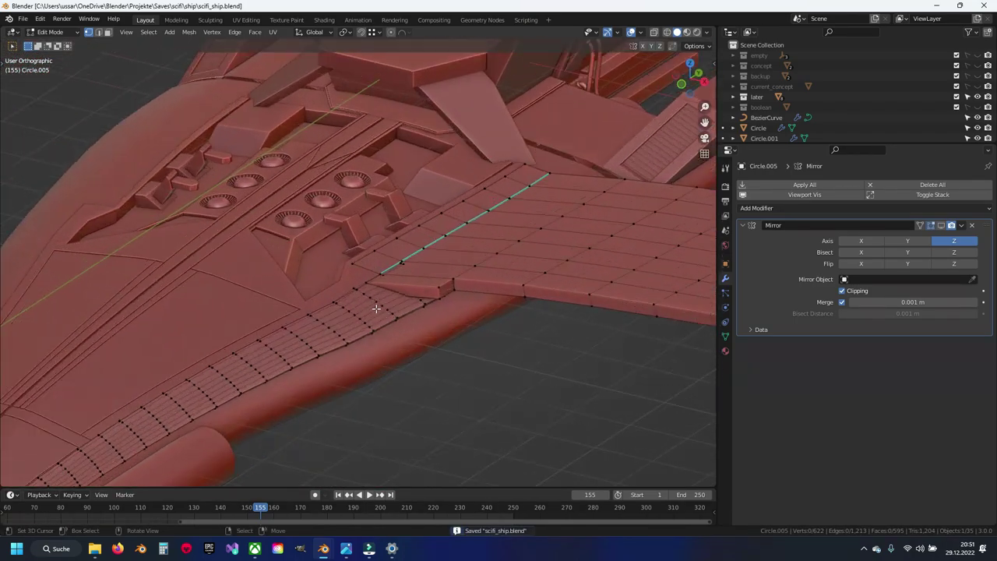
scroll(441, 316, "up", 5)
After discarding a 0.5 trial, bevel the root block edge with 8 segments about 0.523 m wide
key("ctrl+b")
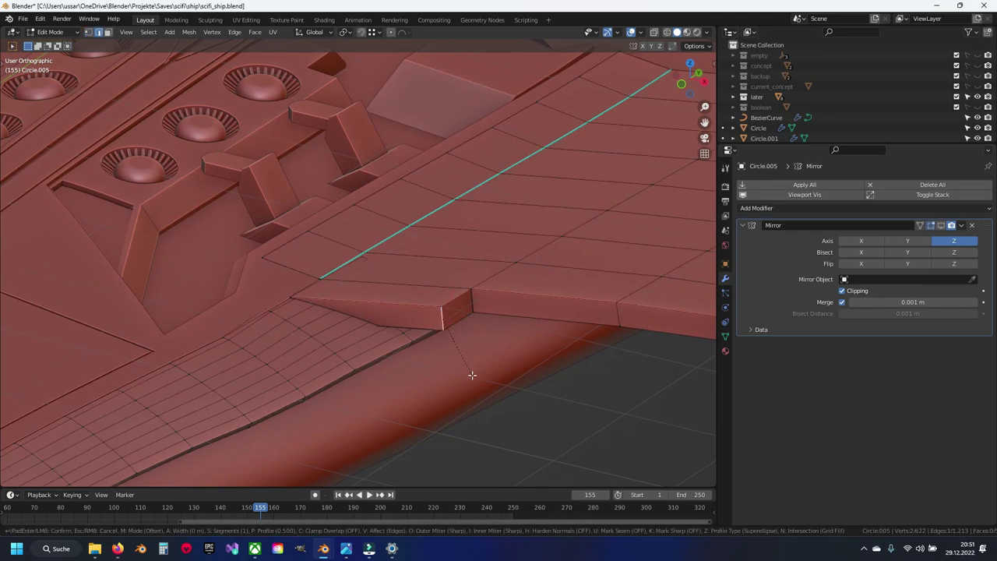
scroll(470, 370, "up", 4)
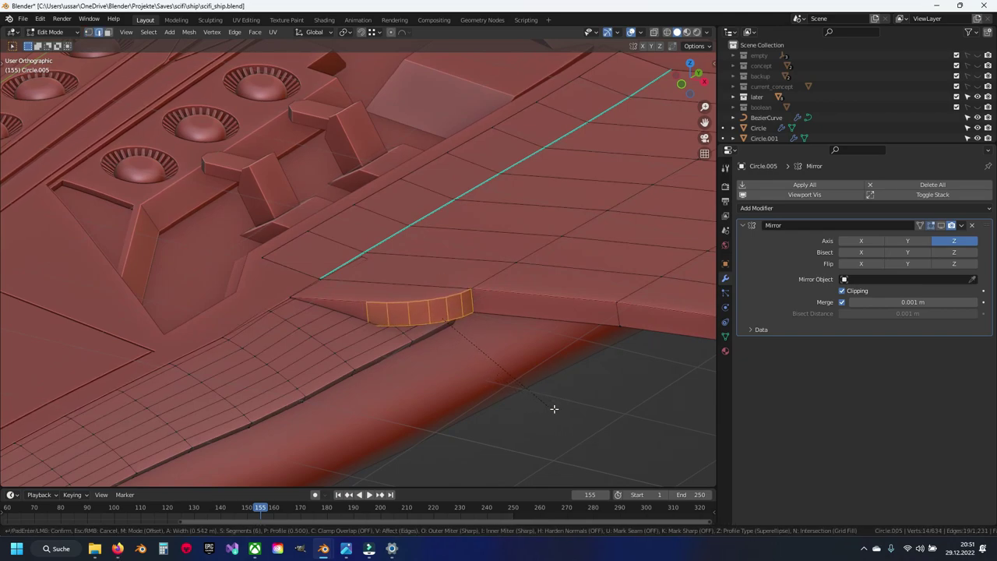
type("0")
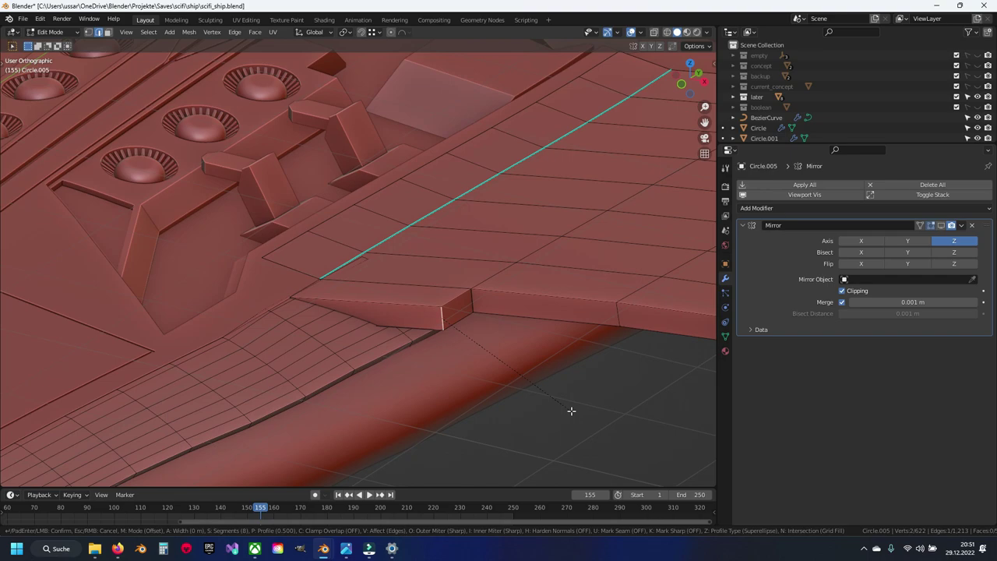
type(".5")
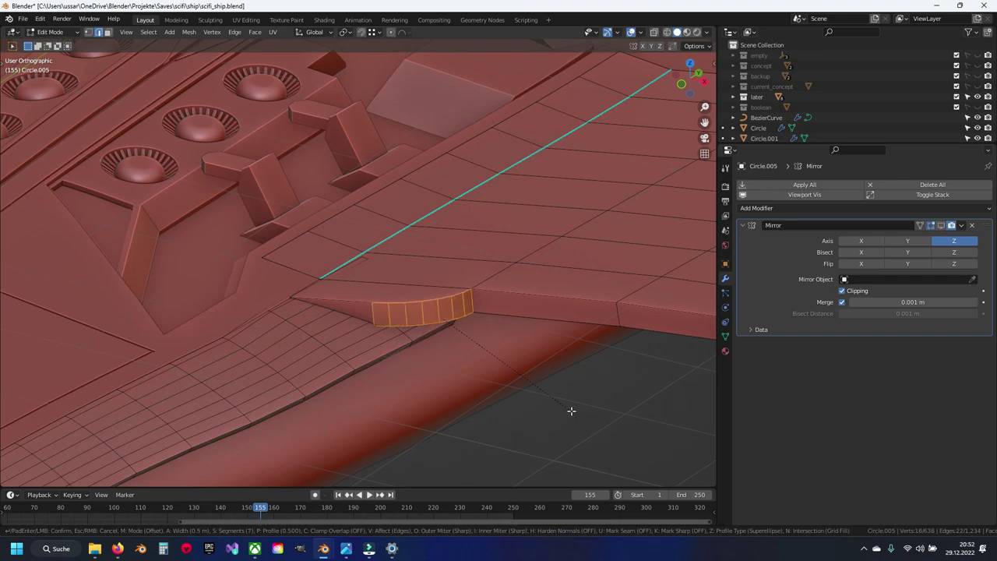
key("Escape")
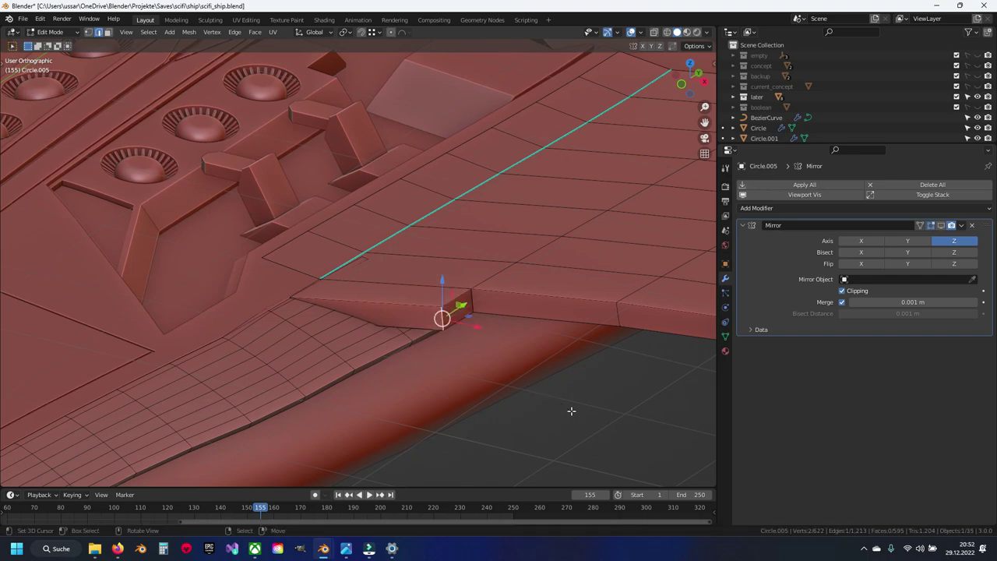
key("ctrl+b")
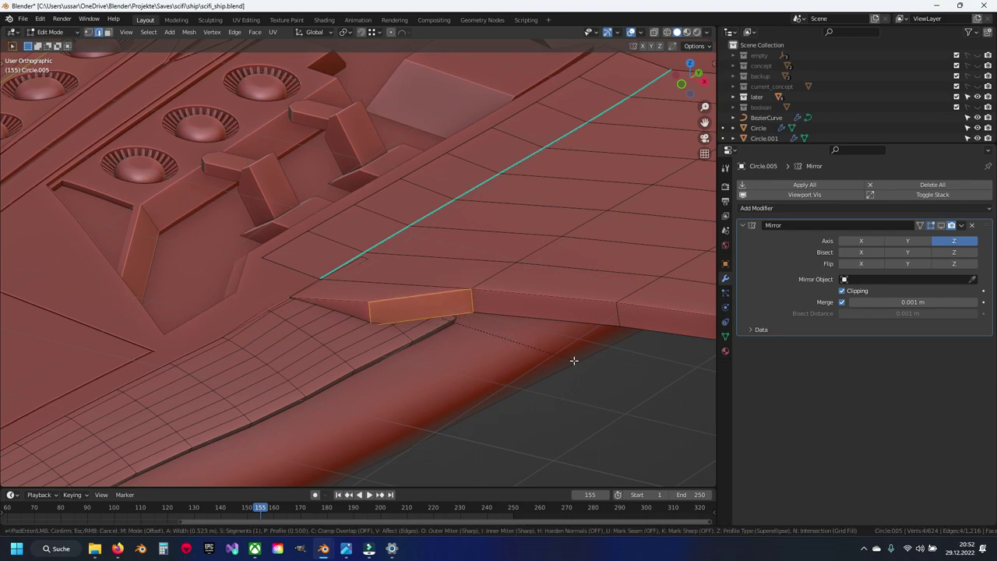
left_click(574, 361)
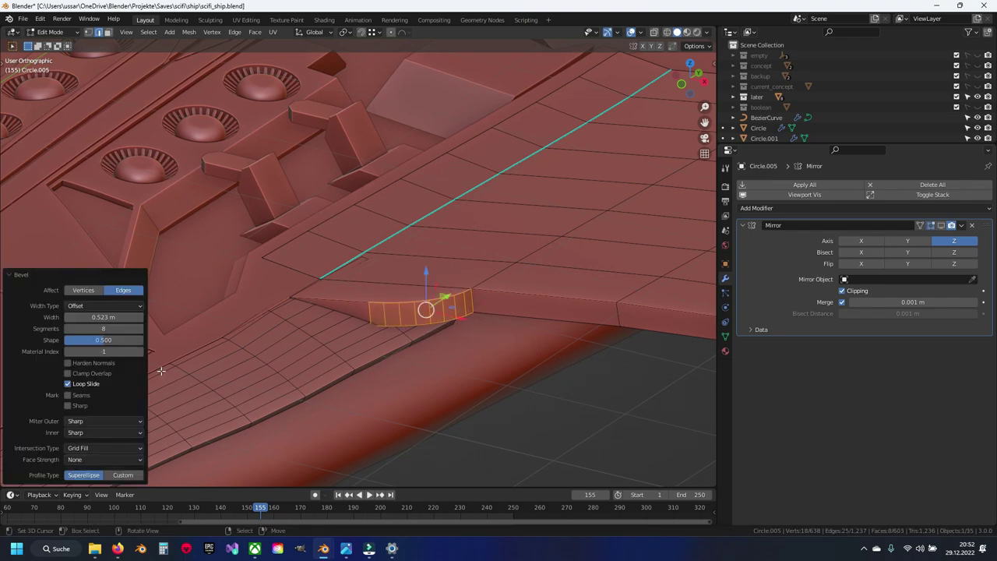
Keep Offset width, switch the bevel profile to Custom, and add a concave curve point
left_click(124, 306)
left_click(124, 307)
left_click(125, 477)
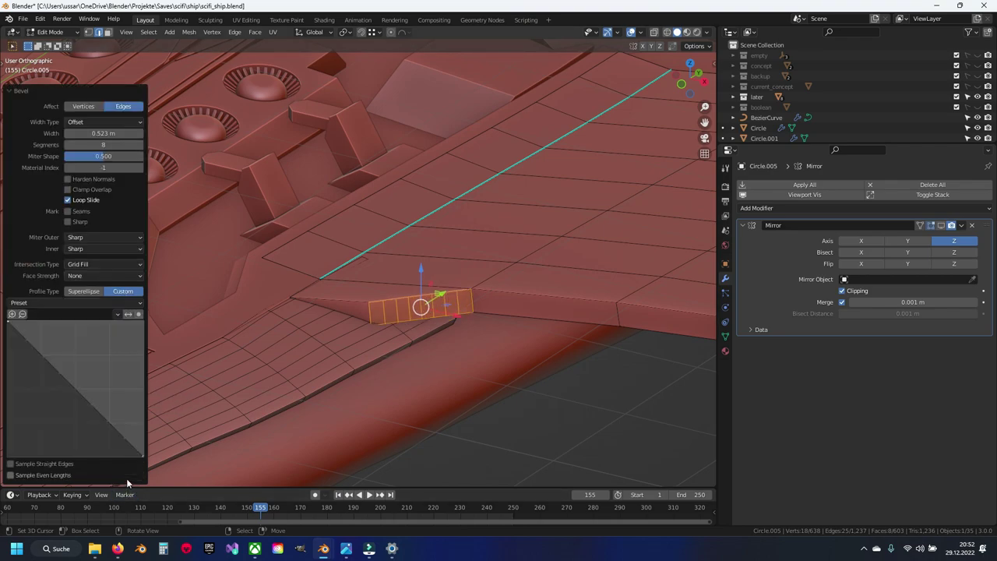
left_click_drag(73, 387, 39, 408)
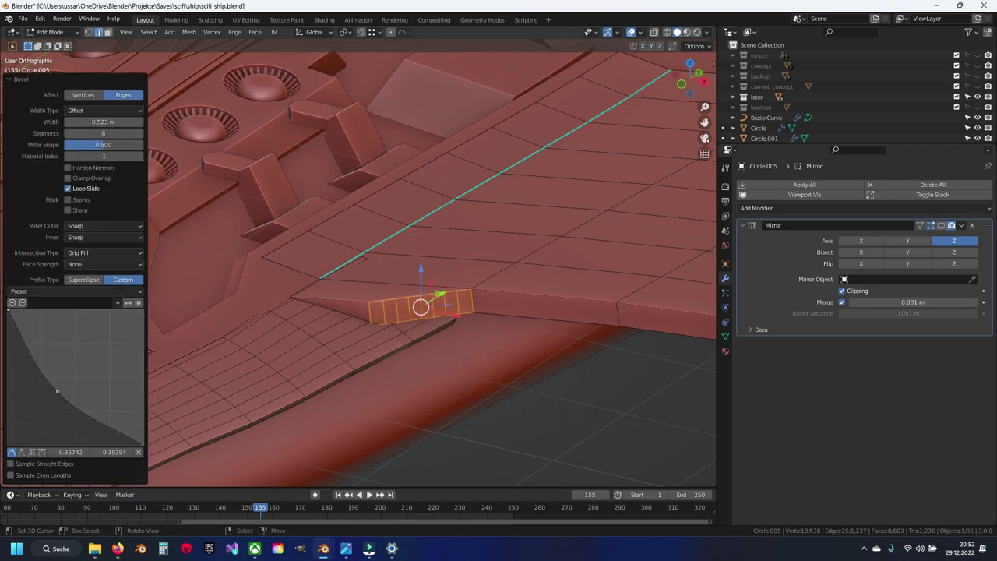
left_click_drag(46, 405, 70, 414)
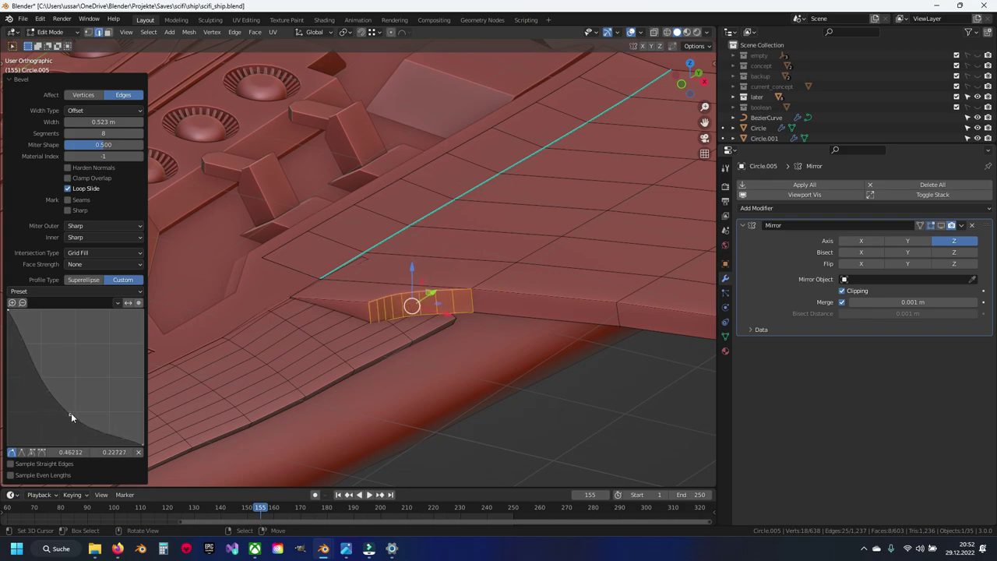
Deepen the custom profile point to 0.17424, 0.12879 for a tighter concave fillet
middle_click_drag(332, 316, 346, 330)
scroll(345, 330, "up", 3)
scroll(312, 361, "down", 2)
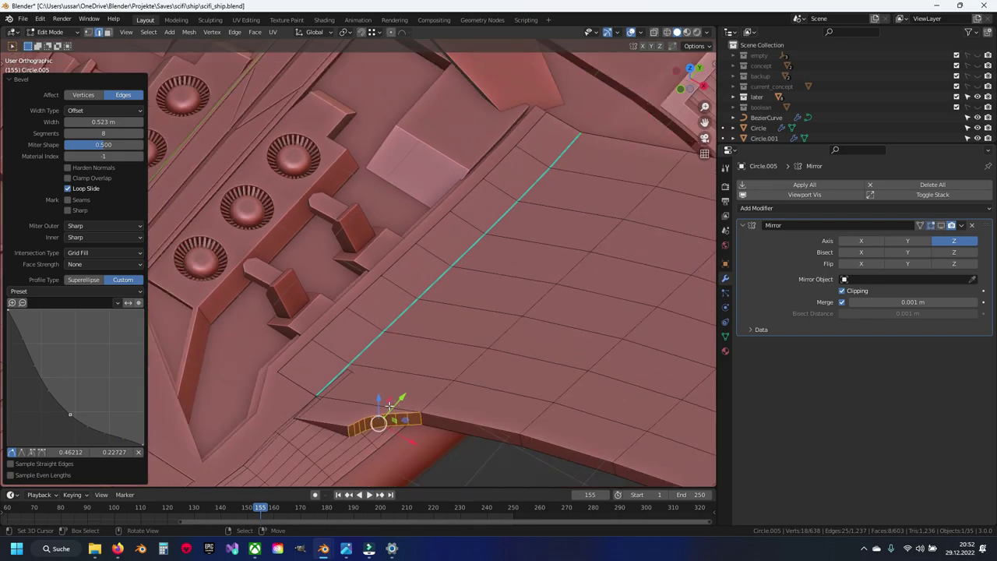
mouse_move(312, 361)
middle_mouse_down()
mouse_move(402, 356)
mouse_move(392, 289)
mouse_move(228, 218)
mouse_move(166, 333)
middle_mouse_up()
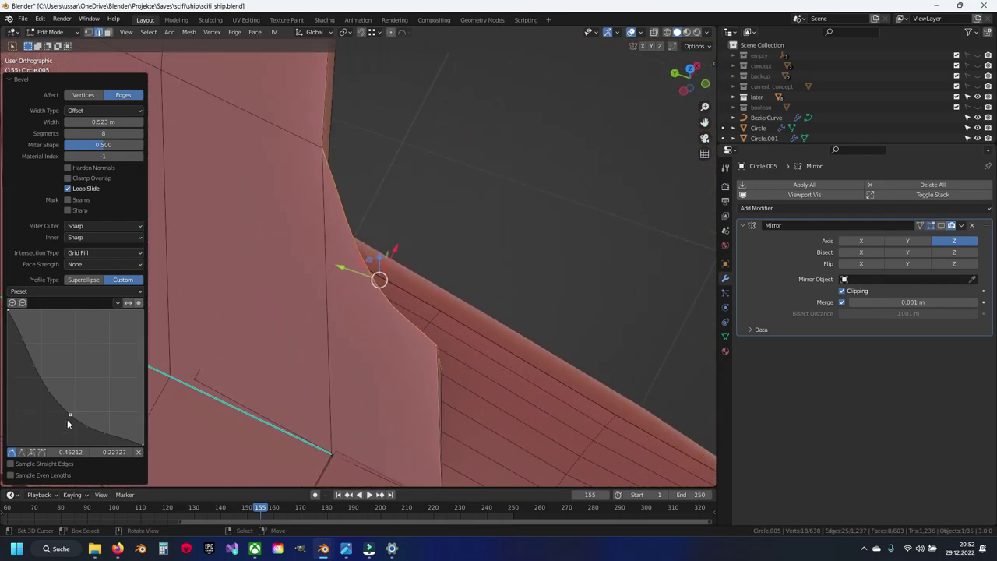
mouse_move(67, 419)
left_mouse_down()
mouse_move(78, 423)
mouse_move(77, 441)
mouse_move(97, 439)
mouse_move(36, 420)
mouse_move(30, 427)
left_mouse_up()
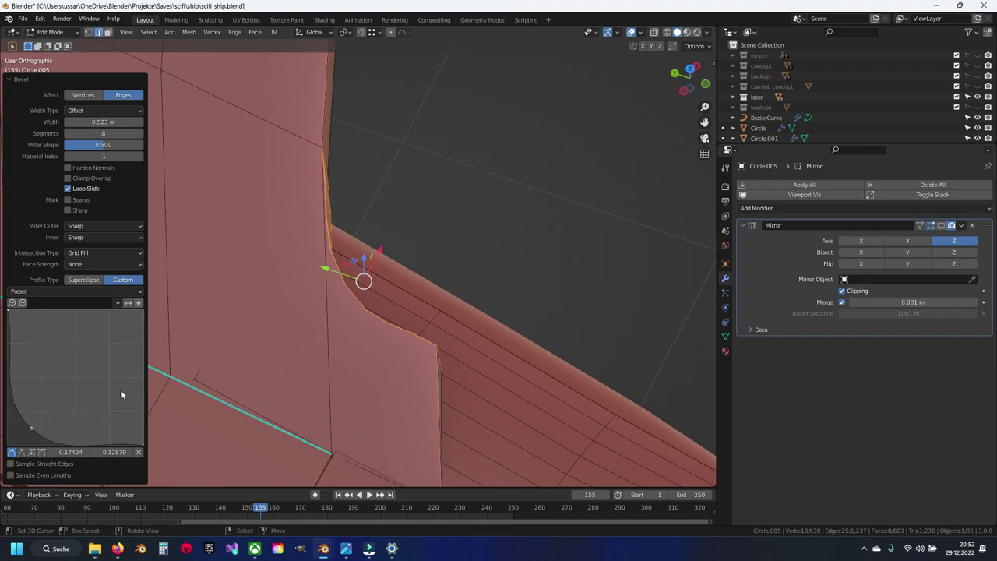